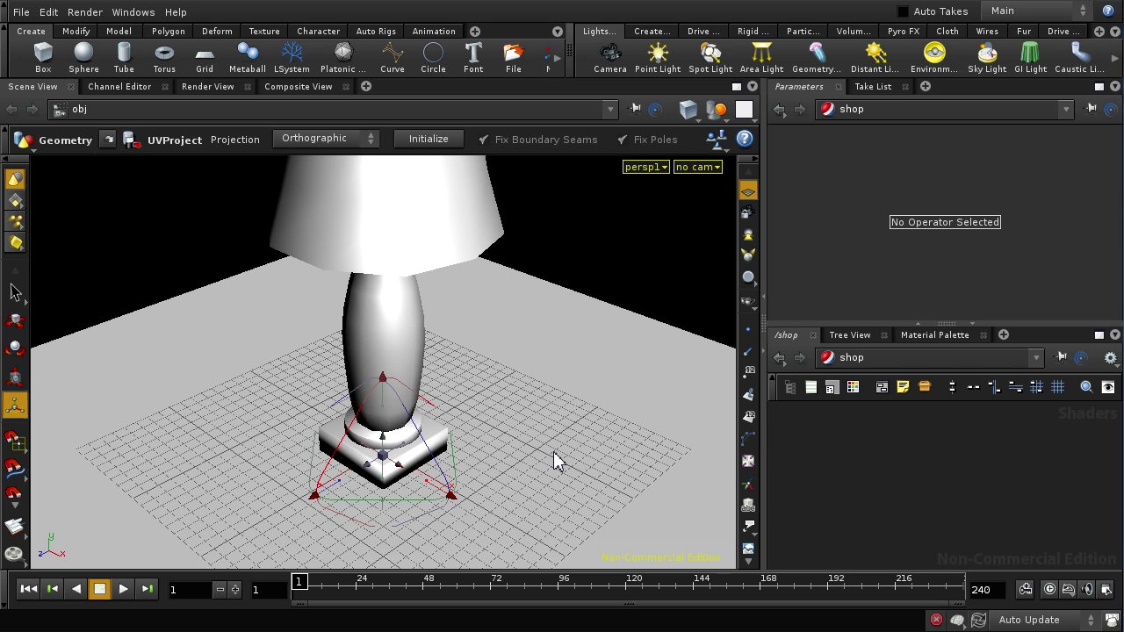
# Add a Mantra Surface material from the material gallery to the /shop network.
pyautogui.click(920, 334)
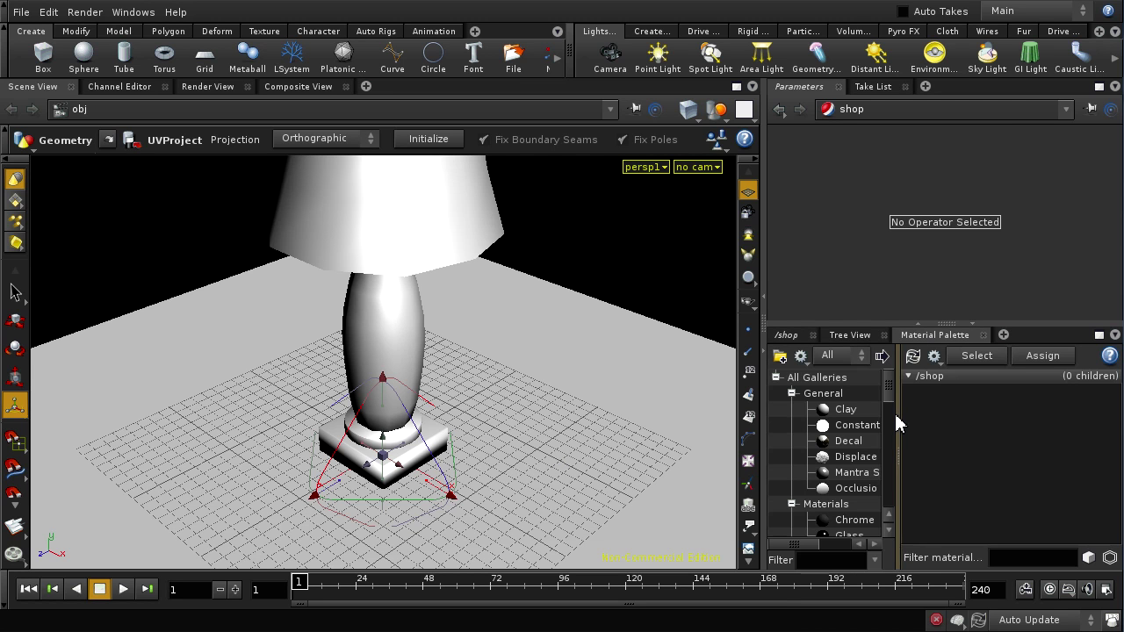
pyautogui.moveTo(892, 398)
pyautogui.mouseDown()
pyautogui.moveTo(891, 505)
pyautogui.moveTo(896, 351)
pyautogui.moveTo(896, 401)
pyautogui.mouseUp()
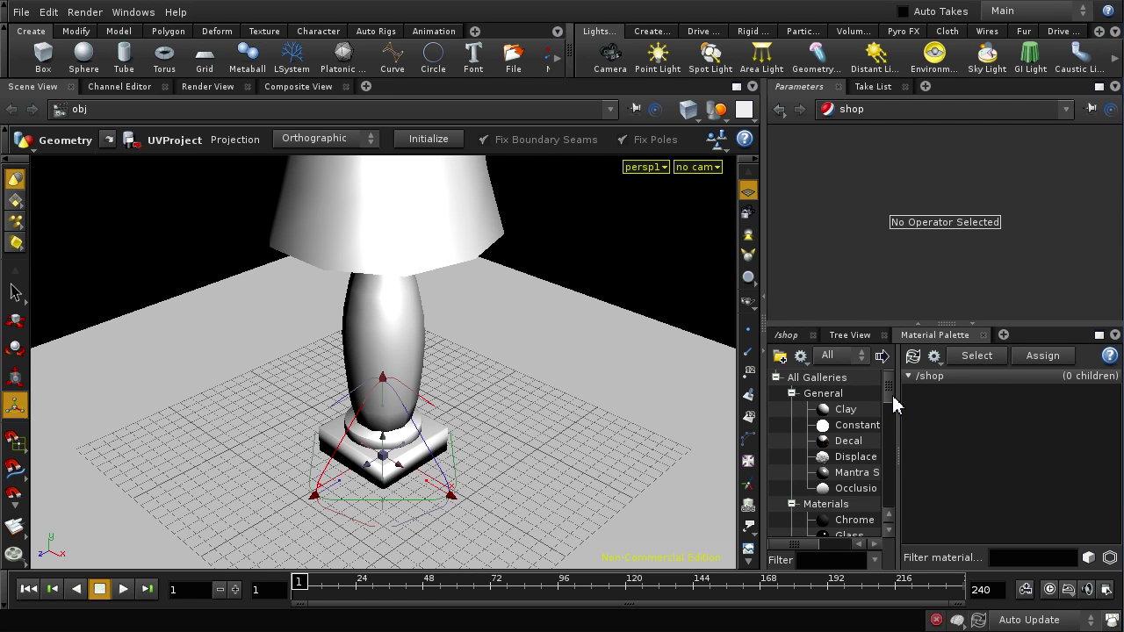
pyautogui.moveTo(894, 404); pyautogui.dragTo(891, 427)
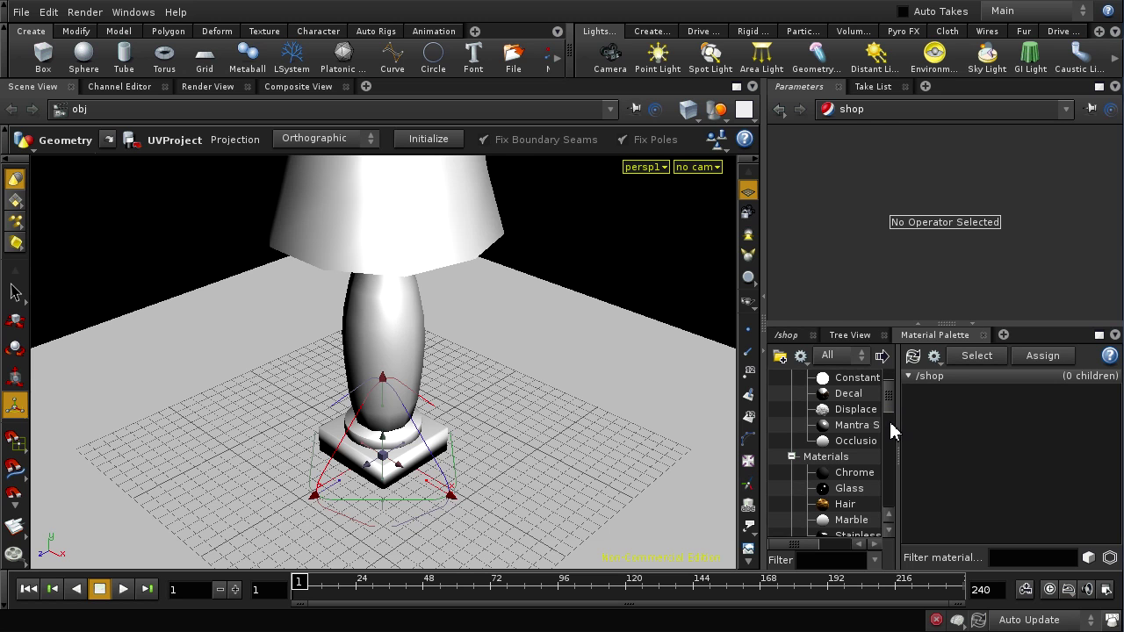
pyautogui.click(841, 426)
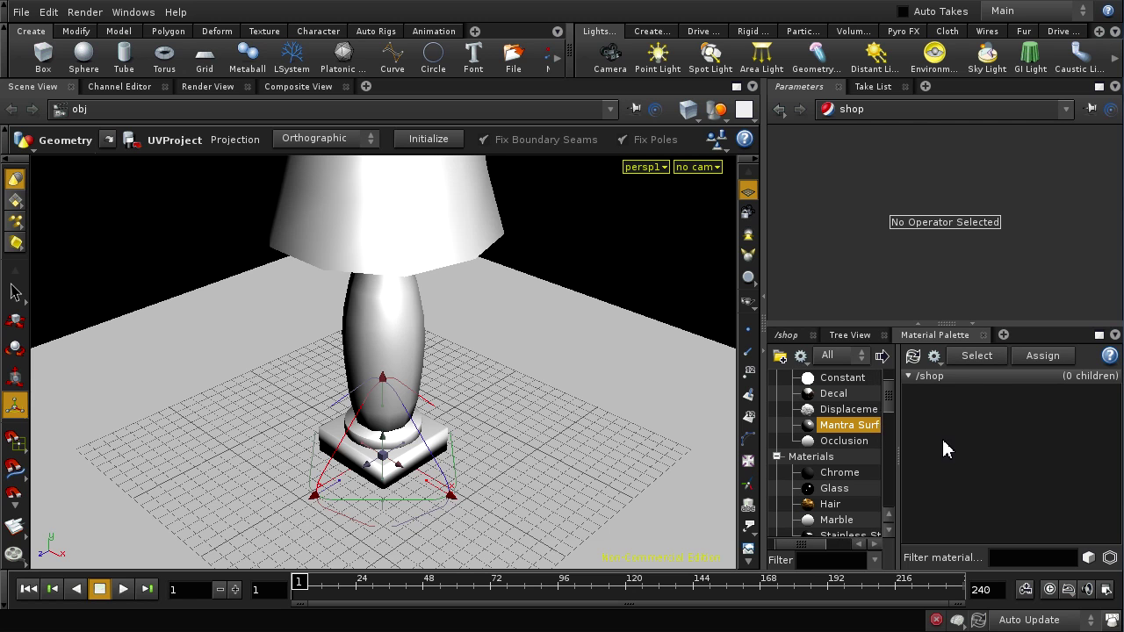
pyautogui.moveTo(945, 439); pyautogui.dragTo(943, 429)
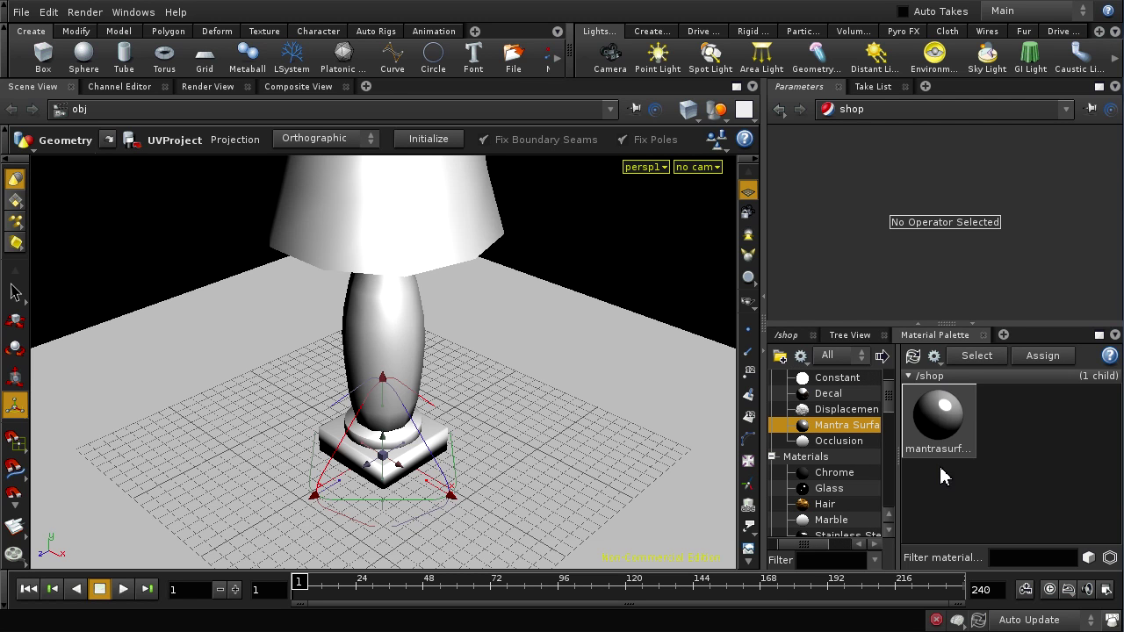
# Rename the new Mantra Surface material as wood.
pyautogui.click(942, 432)
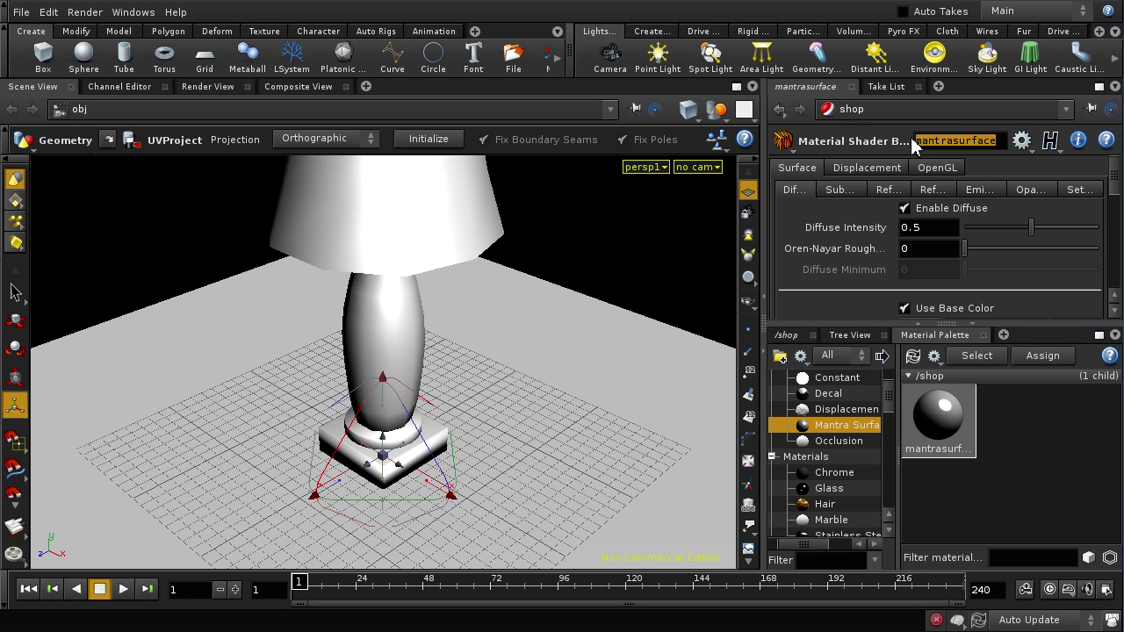
pyautogui.write('wood')
pyautogui.press('Return')
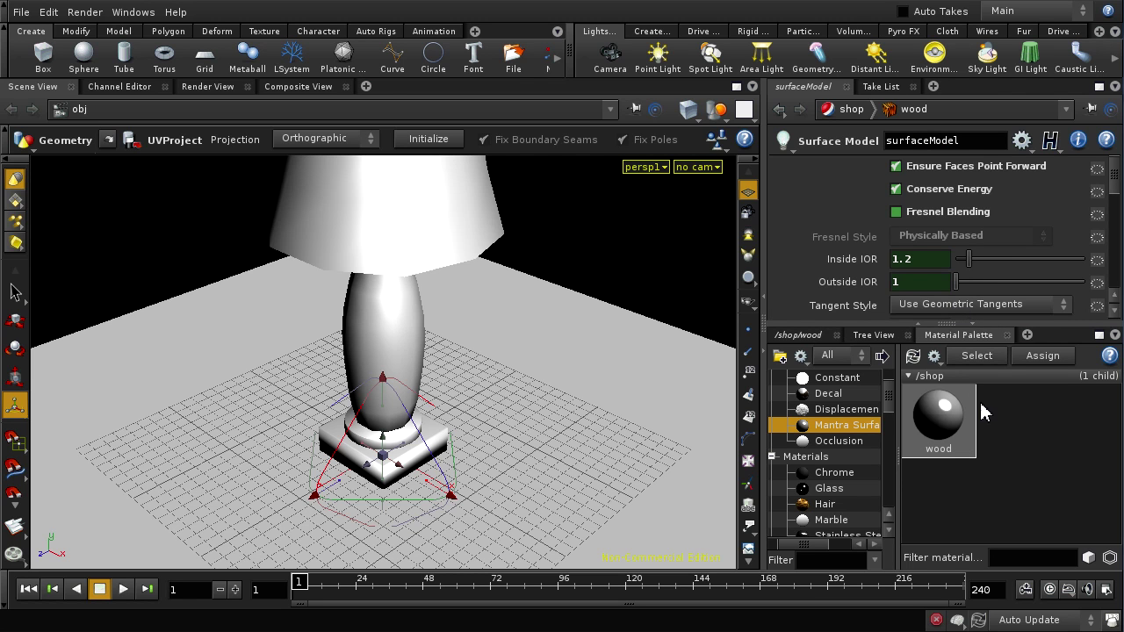
# Examine the wood material's surface, displacement and OpenGL parameters in an enlarged parameter view.
pyautogui.click(955, 418)
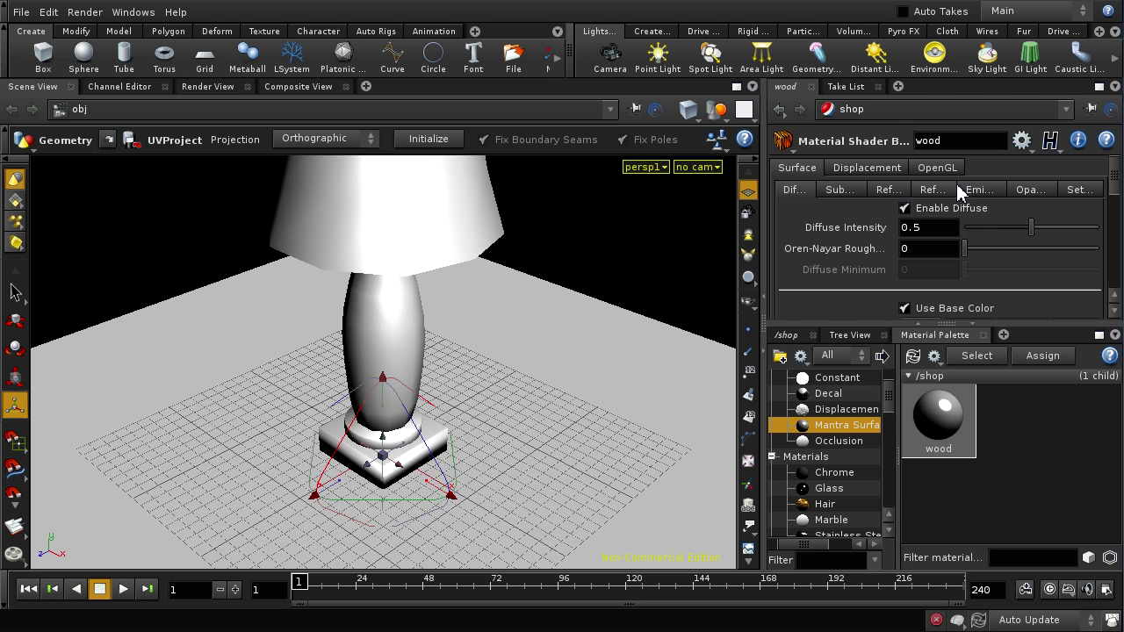
pyautogui.scroll(-4, 1118, 192)
pyautogui.scroll(3, 1118, 193)
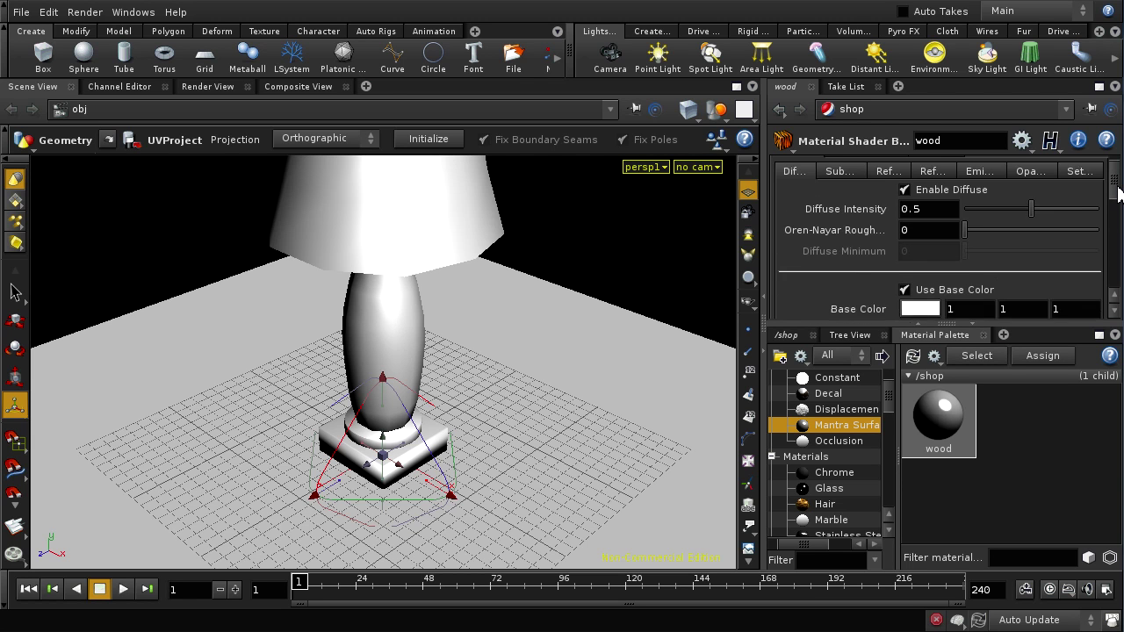
pyautogui.scroll(1, 1119, 193)
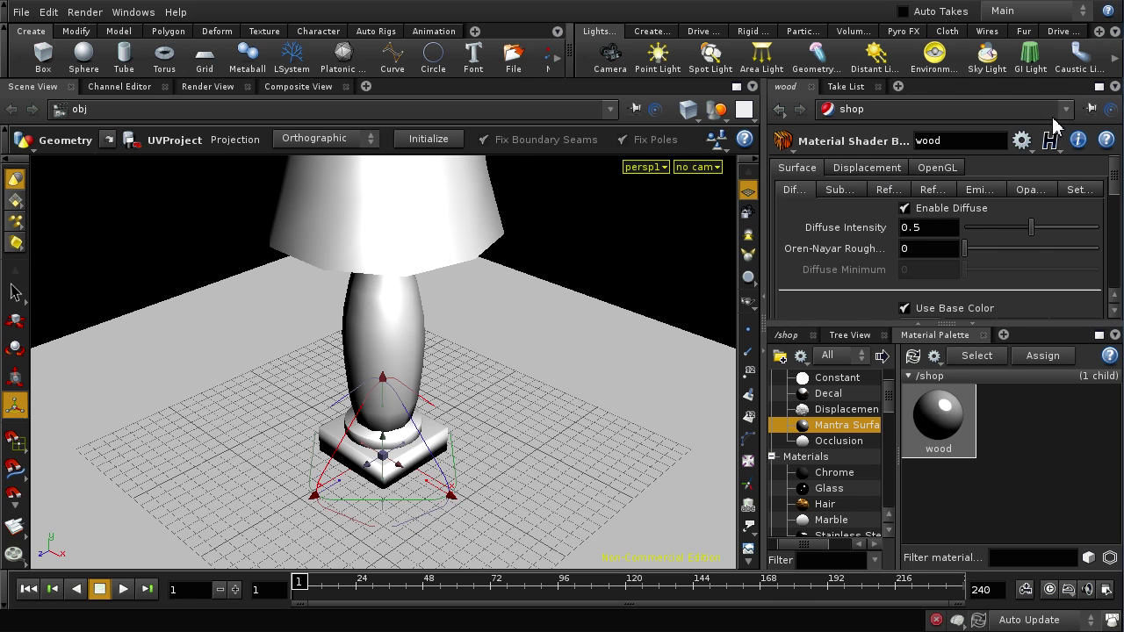
pyautogui.click(1098, 87)
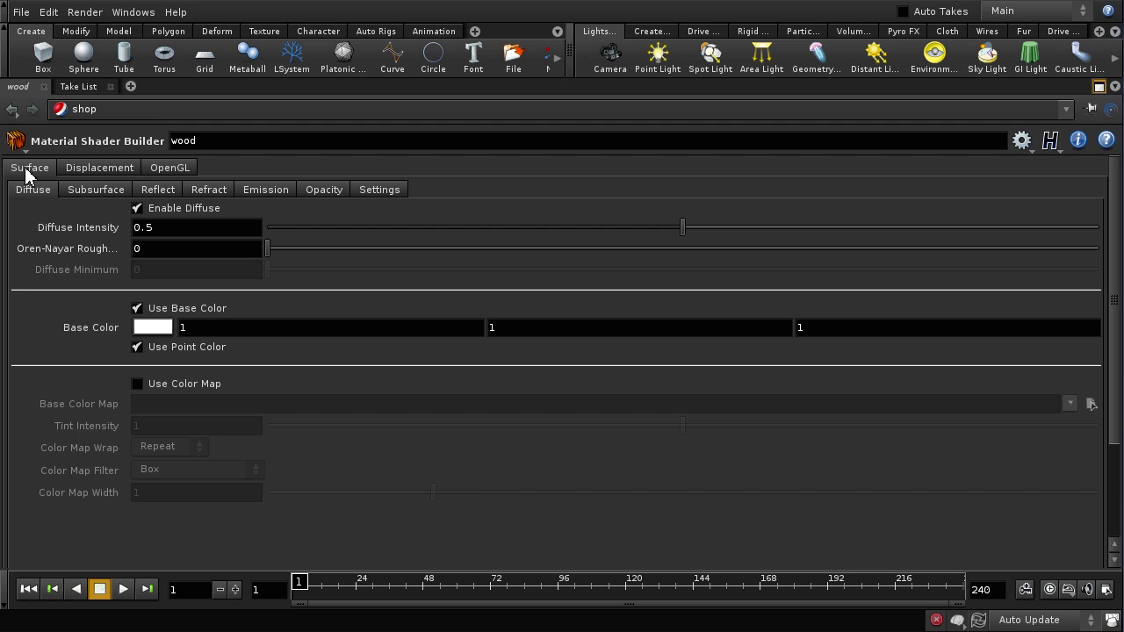
pyautogui.click(82, 169)
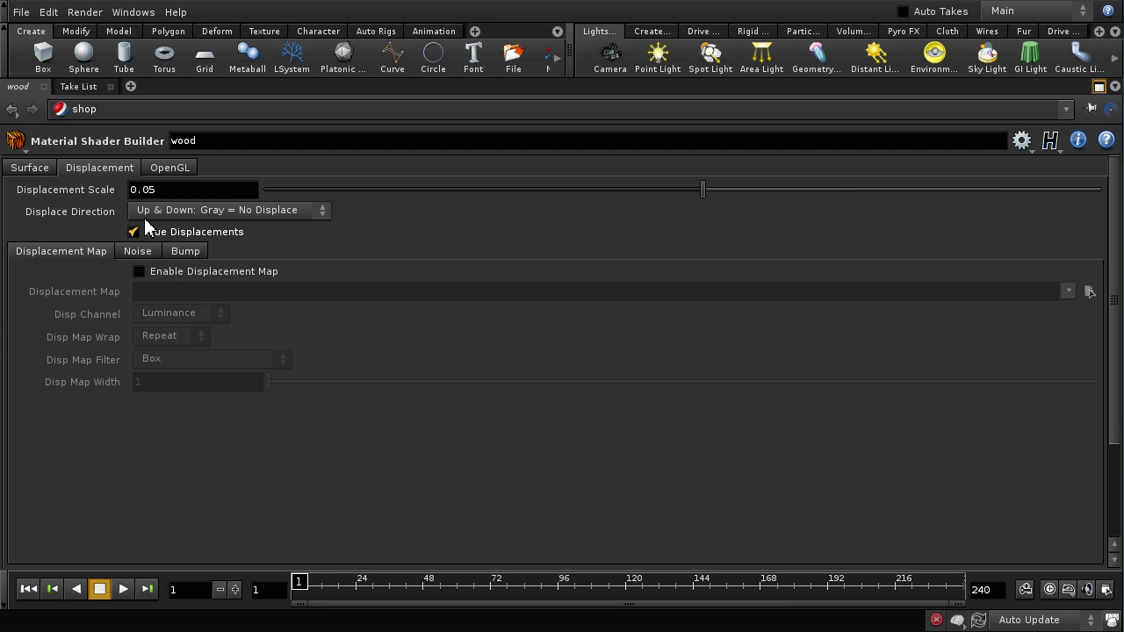
pyautogui.click(147, 167)
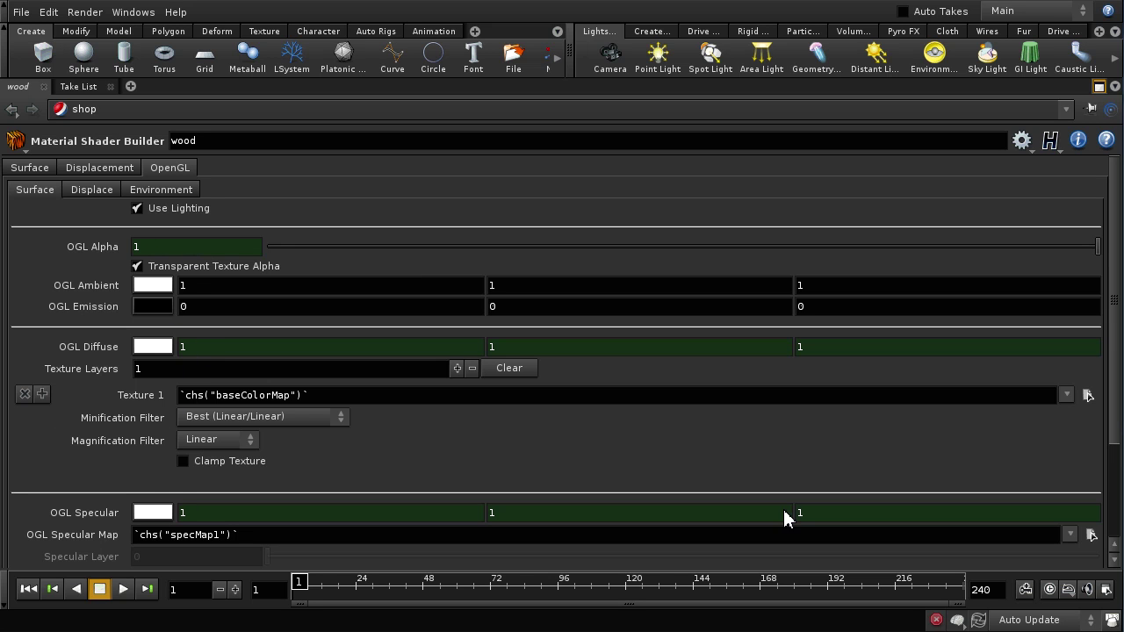
pyautogui.scroll(-2, 1121, 517)
pyautogui.scroll(2, 1120, 516)
pyautogui.scroll(-1, 1121, 516)
pyautogui.scroll(-2, 1121, 474)
pyautogui.scroll(1, 1121, 492)
pyautogui.scroll(-1, 1121, 501)
pyautogui.scroll(3, 1118, 488)
pyautogui.click(43, 166)
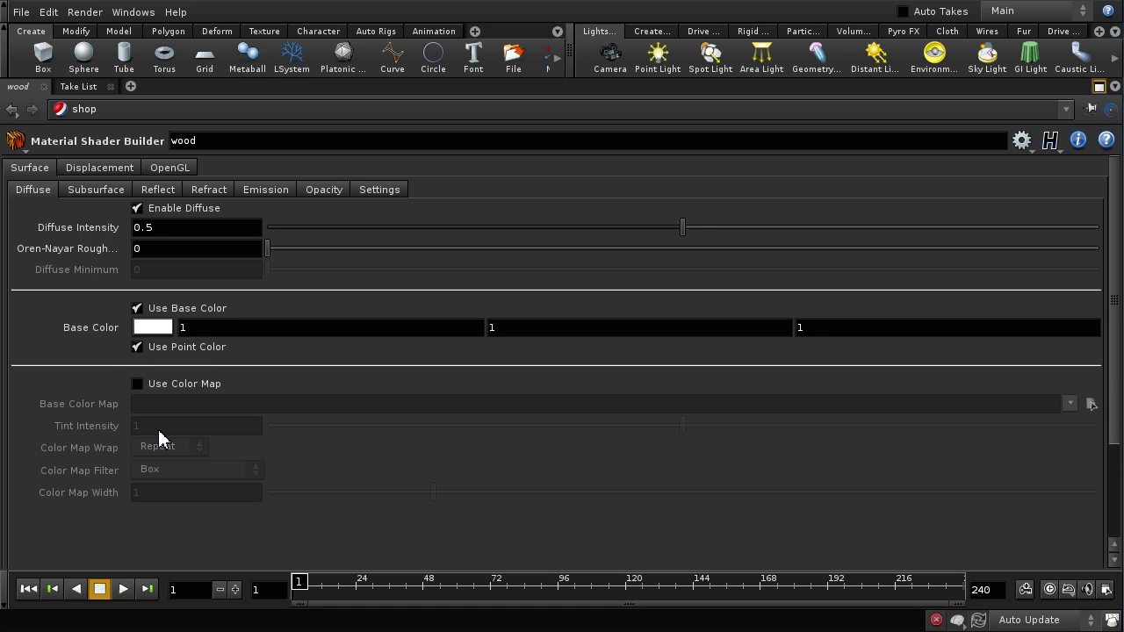
# Enable the wood material's diffuse color map and load $HIP/img/formica_woodgrain_lovetextures.jpg as the base color map.
pyautogui.click(138, 385)
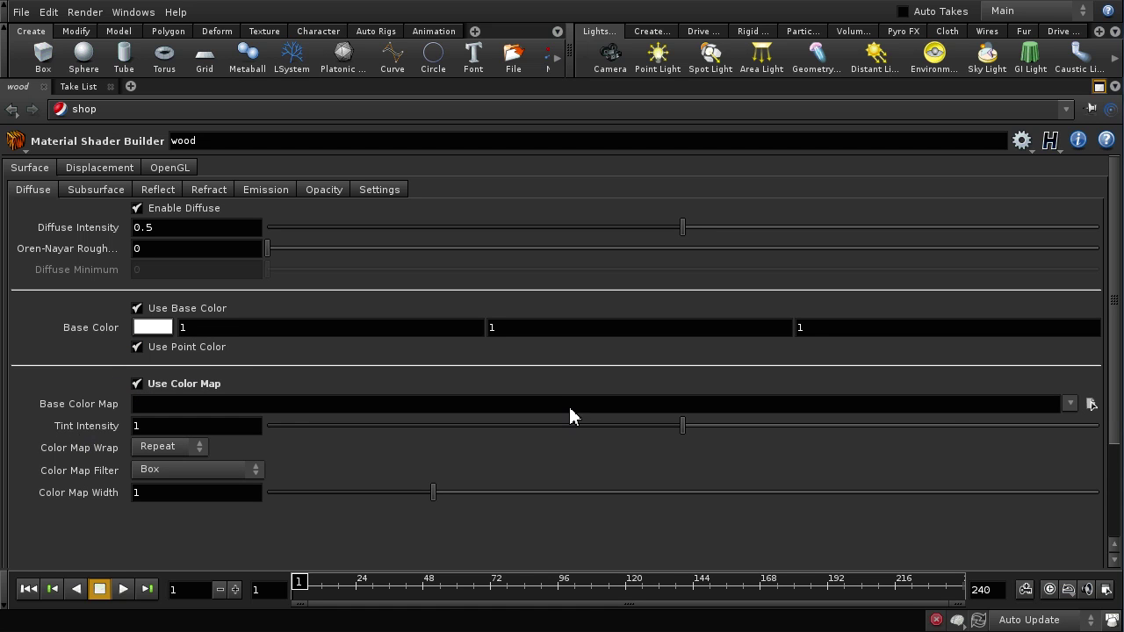
pyautogui.click(1089, 405)
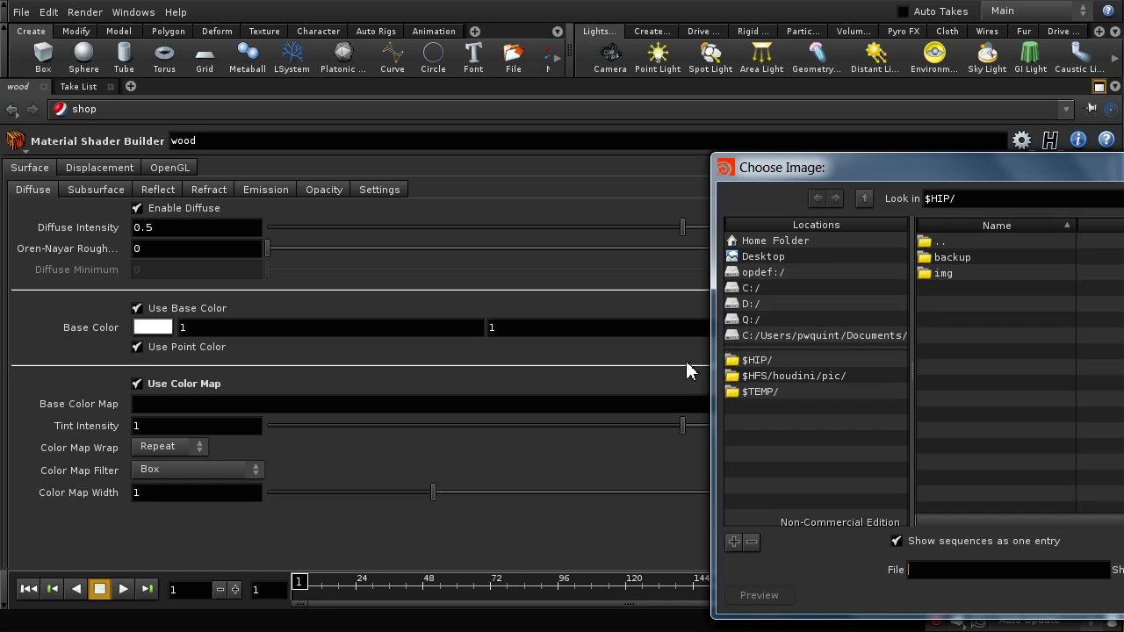
pyautogui.doubleClick(956, 271)
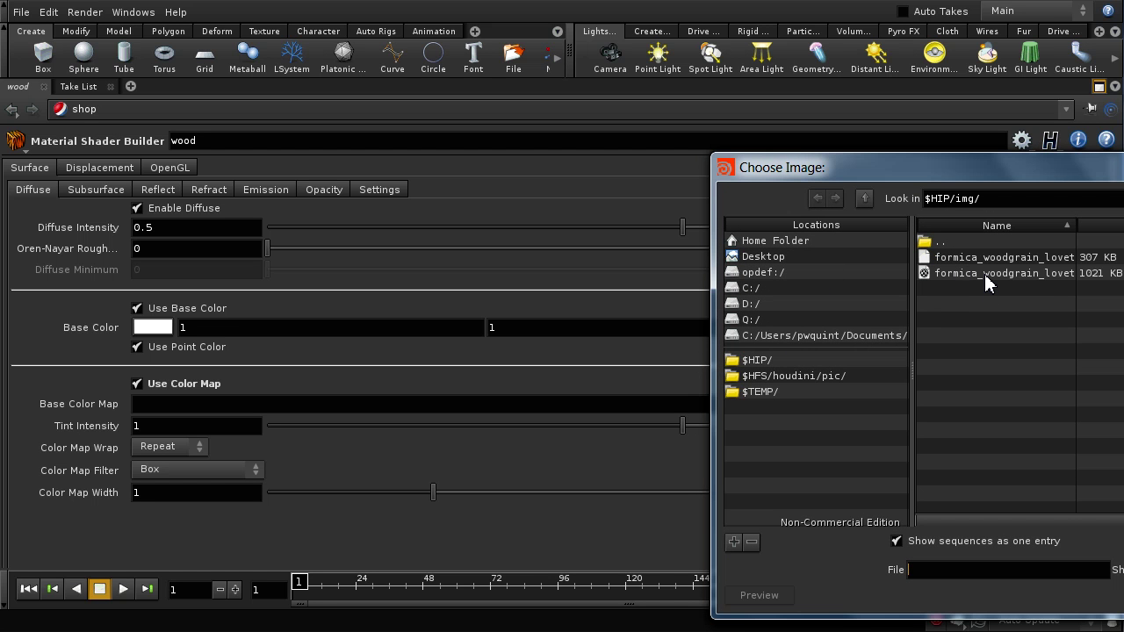
pyautogui.click(986, 260)
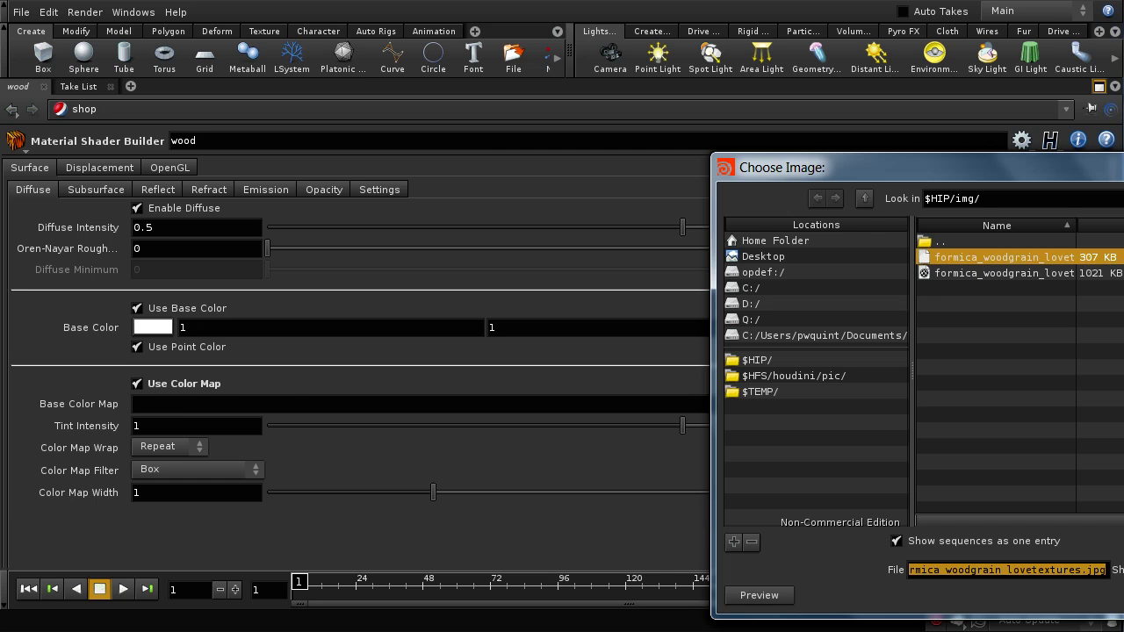
pyautogui.press('Return')
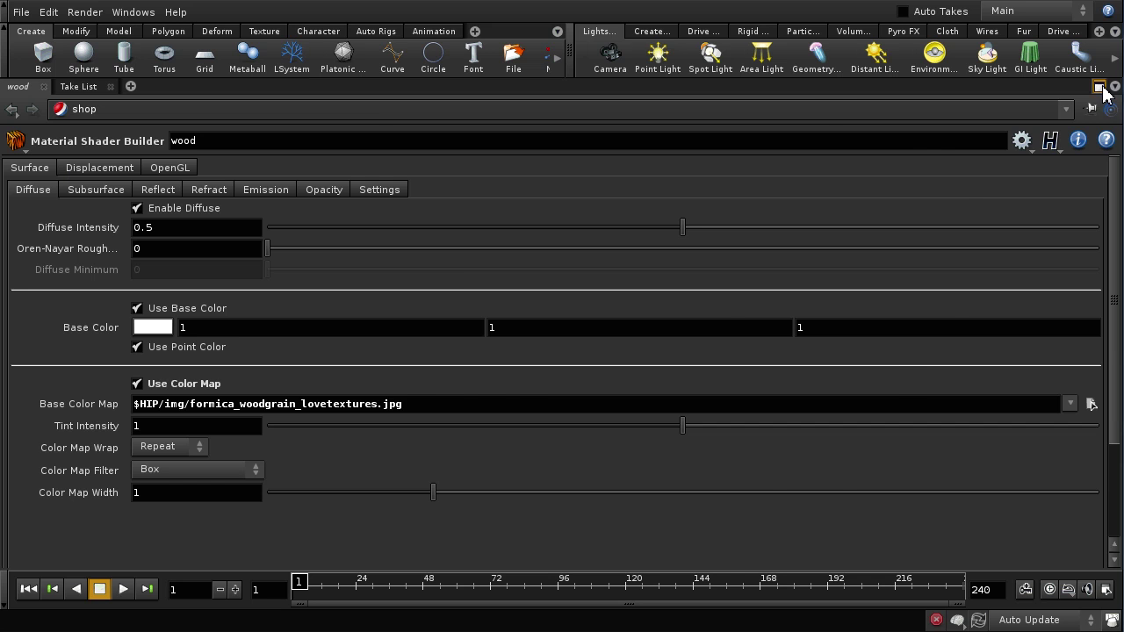
pyautogui.click(1101, 88)
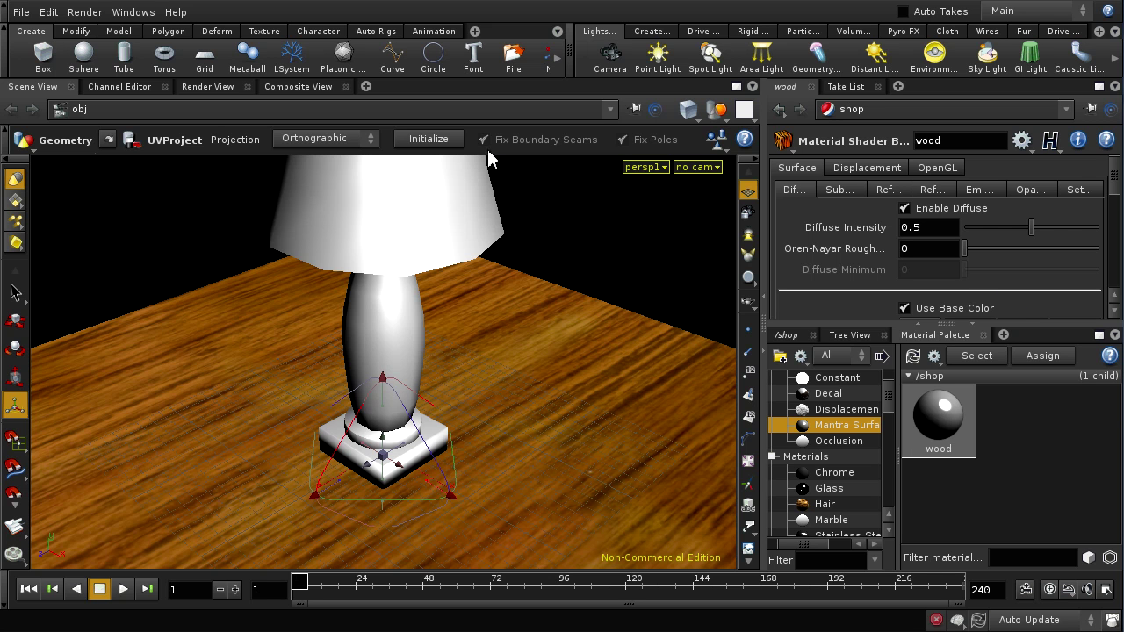
# Set the render view to render through the /obj/cam1 camera.
pyautogui.click(215, 91)
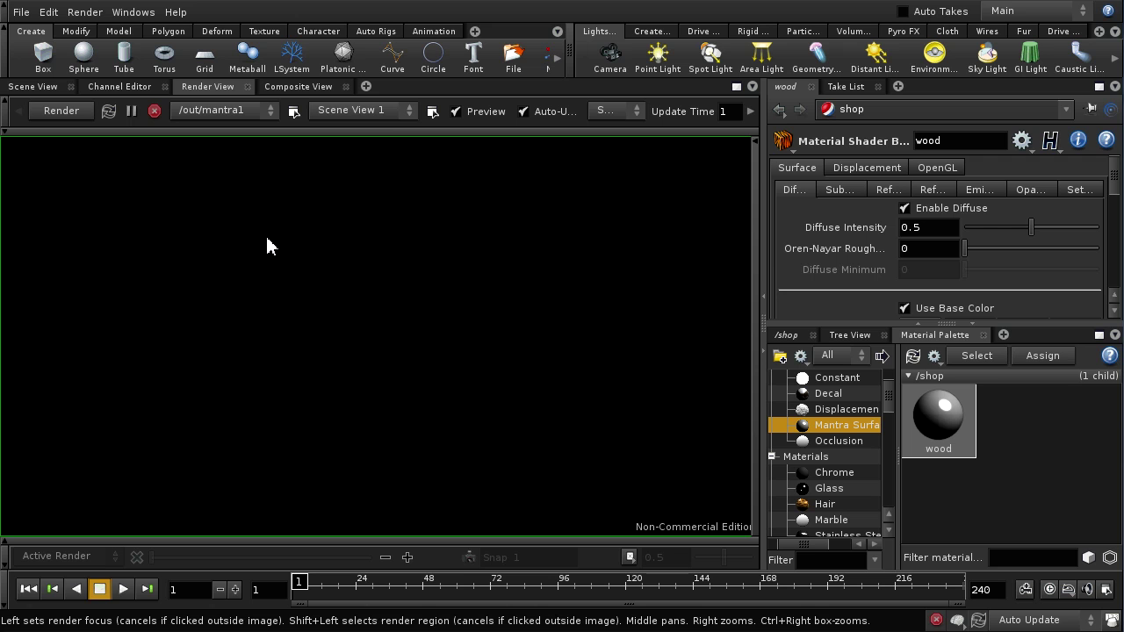
pyautogui.click(334, 112)
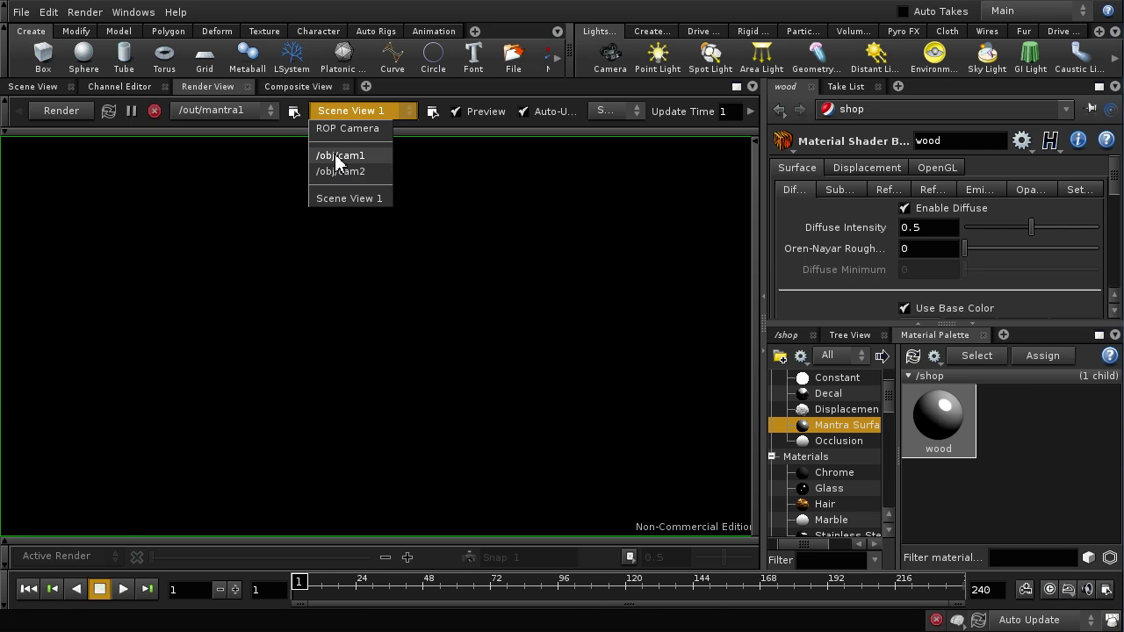
pyautogui.click(338, 156)
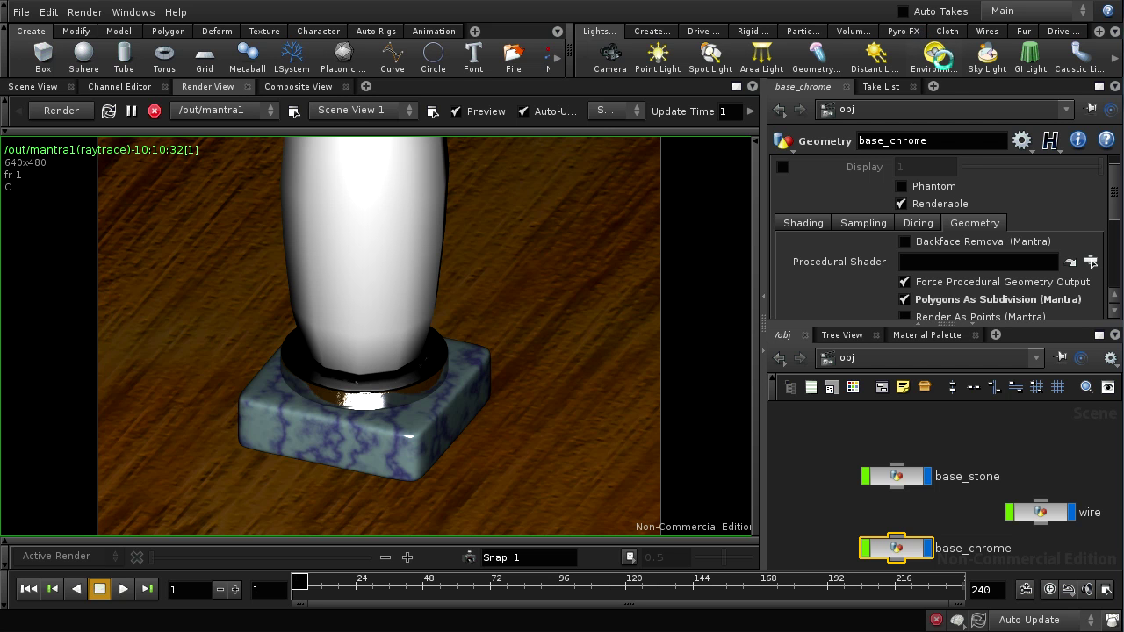
# Add an environment light and load $HIP/img/sky.jpg as its environment map.
pyautogui.click(936, 56)
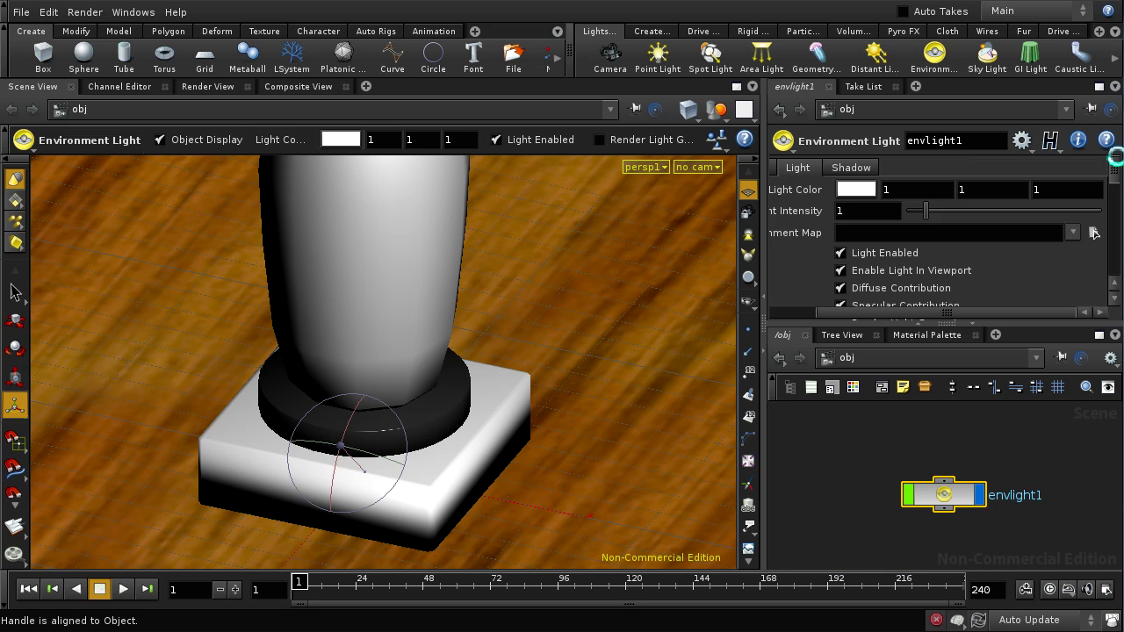
pyautogui.click(1095, 233)
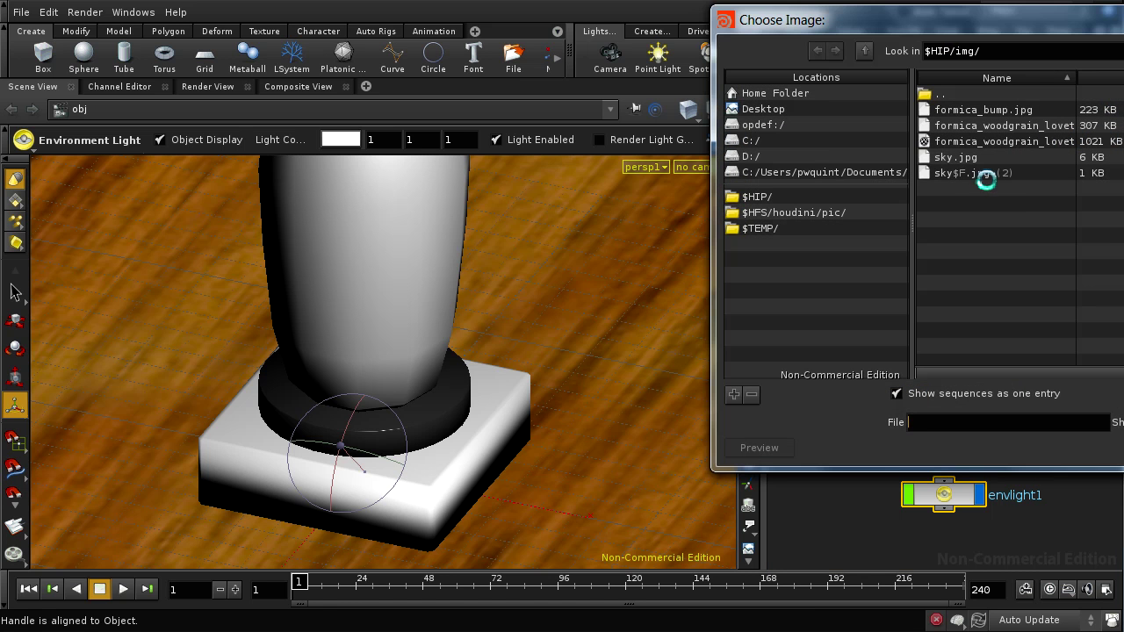
pyautogui.click(979, 158)
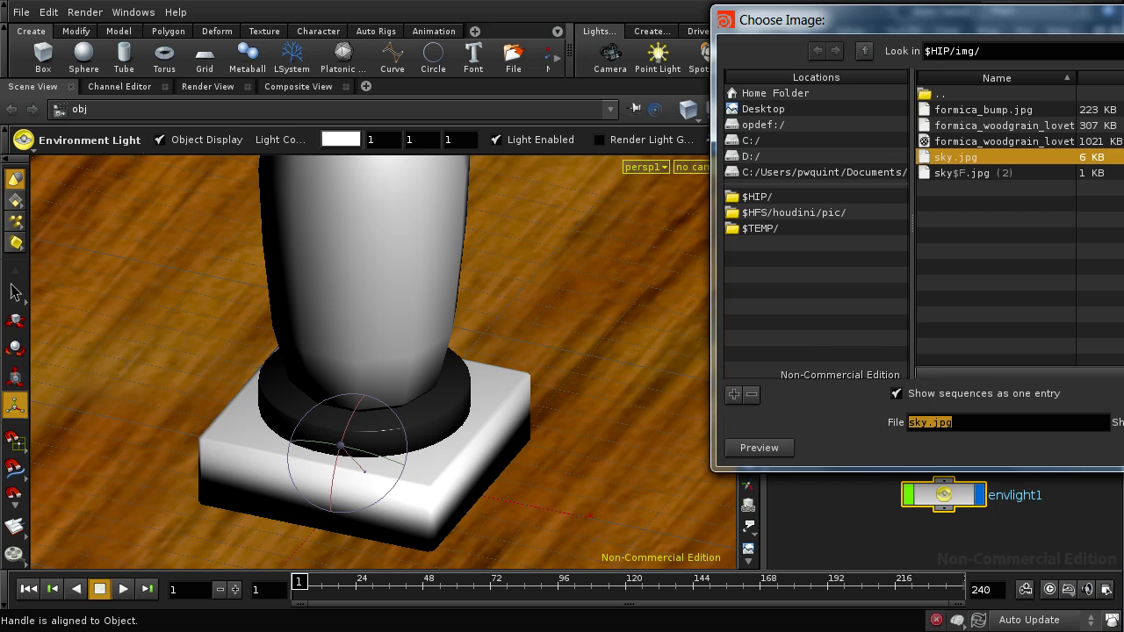
pyautogui.press('Return')
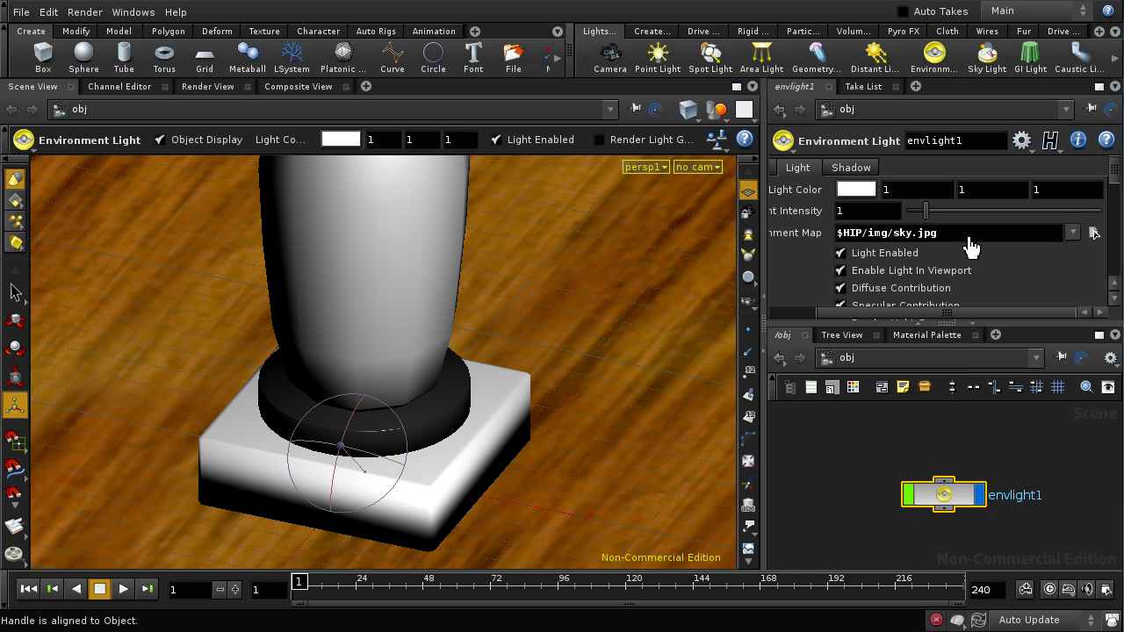
# Set the environment light's rendering mode to Ray Tracing Background and check the result in the render view.
pyautogui.moveTo(1118, 175); pyautogui.dragTo(1118, 219)
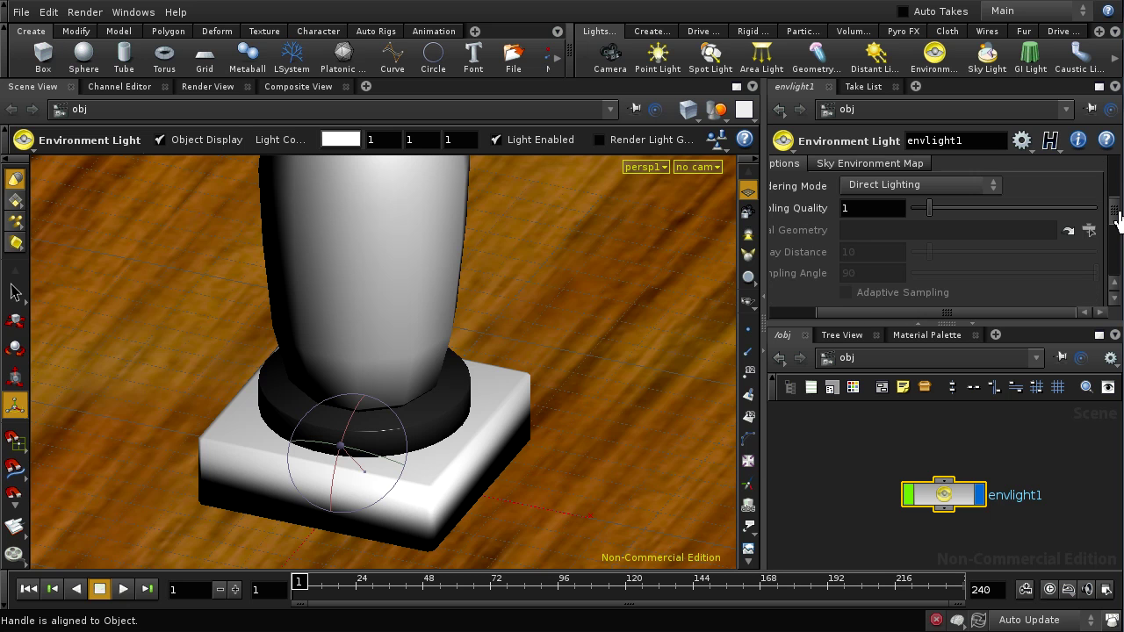
pyautogui.moveTo(871, 314); pyautogui.dragTo(823, 322)
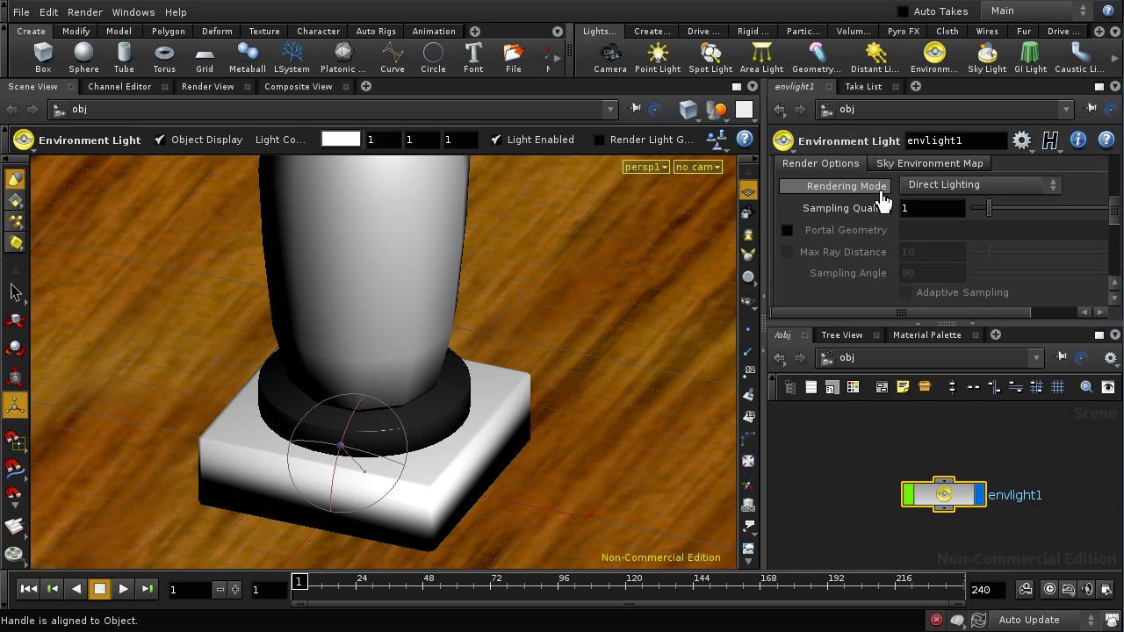
pyautogui.click(986, 189)
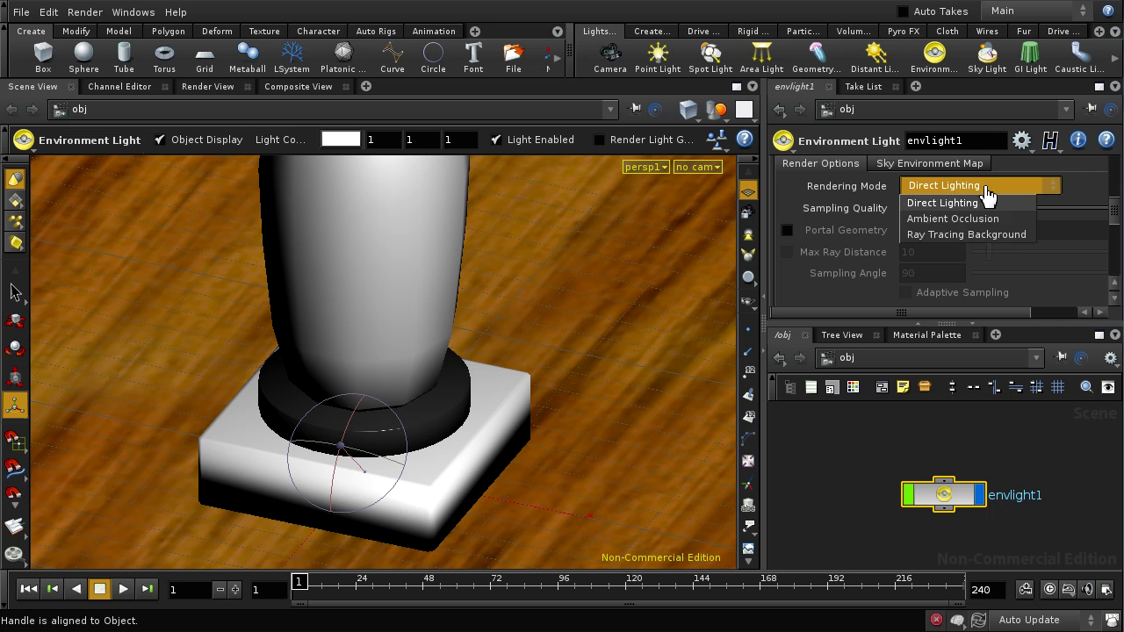
pyautogui.click(990, 235)
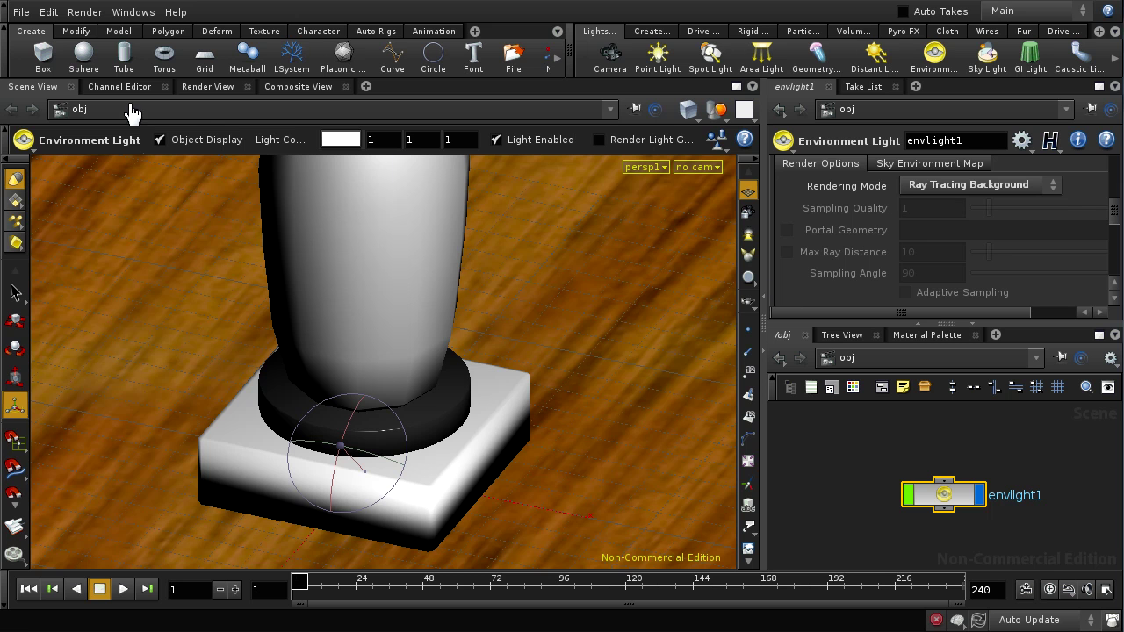
pyautogui.click(210, 88)
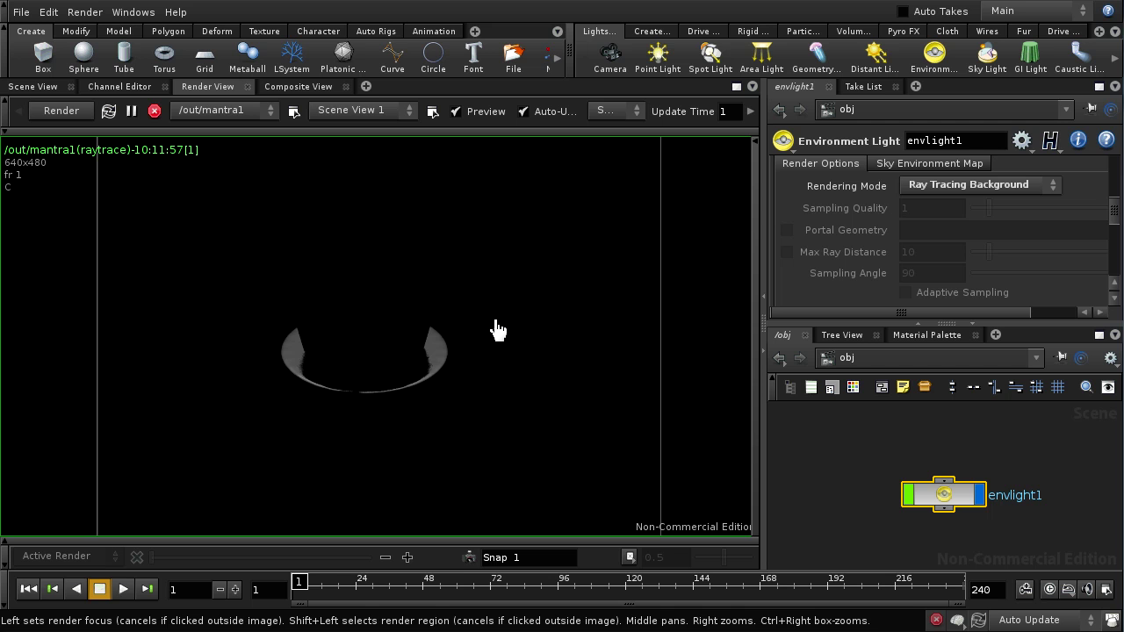
# Add a distant light aligned to a raised scene view looking down on the whole lamp.
pyautogui.click(23, 88)
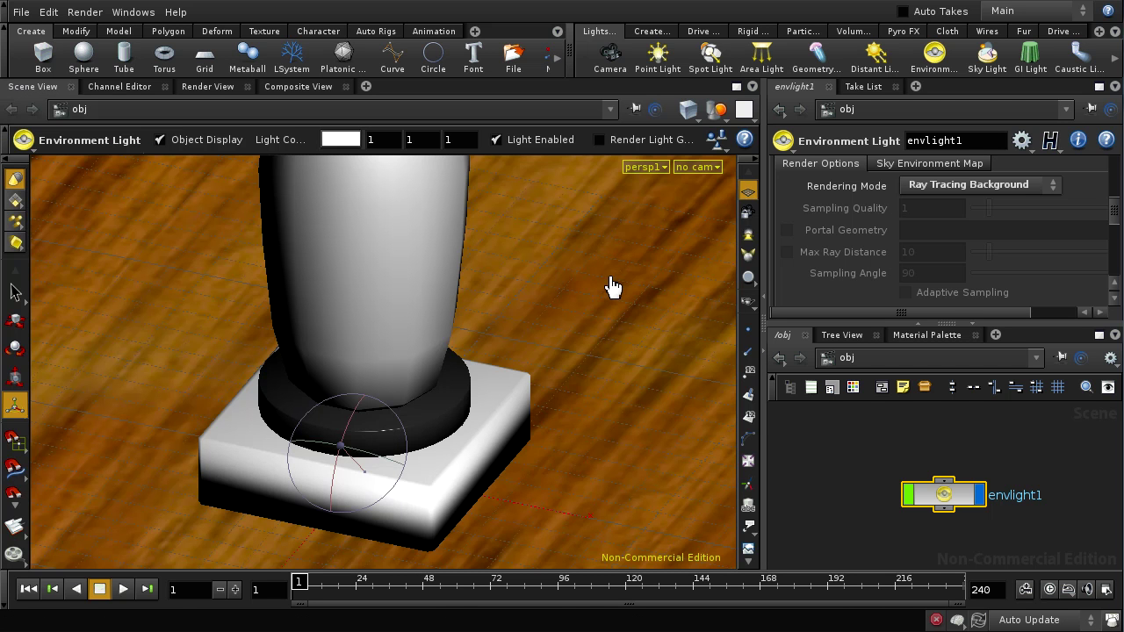
pyautogui.press('Escape')
pyautogui.moveTo(600, 240); pyautogui.dragTo(527, 448)
pyautogui.moveTo(515, 389); pyautogui.dragTo(539, 381)
pyautogui.press('Return')
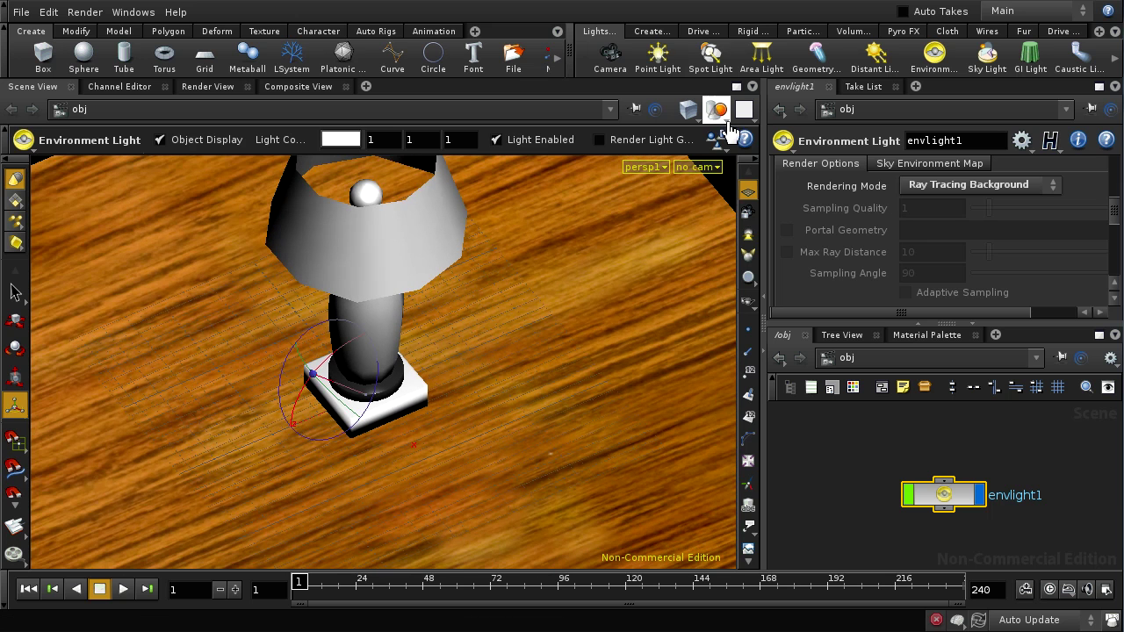
pyautogui.click(878, 58)
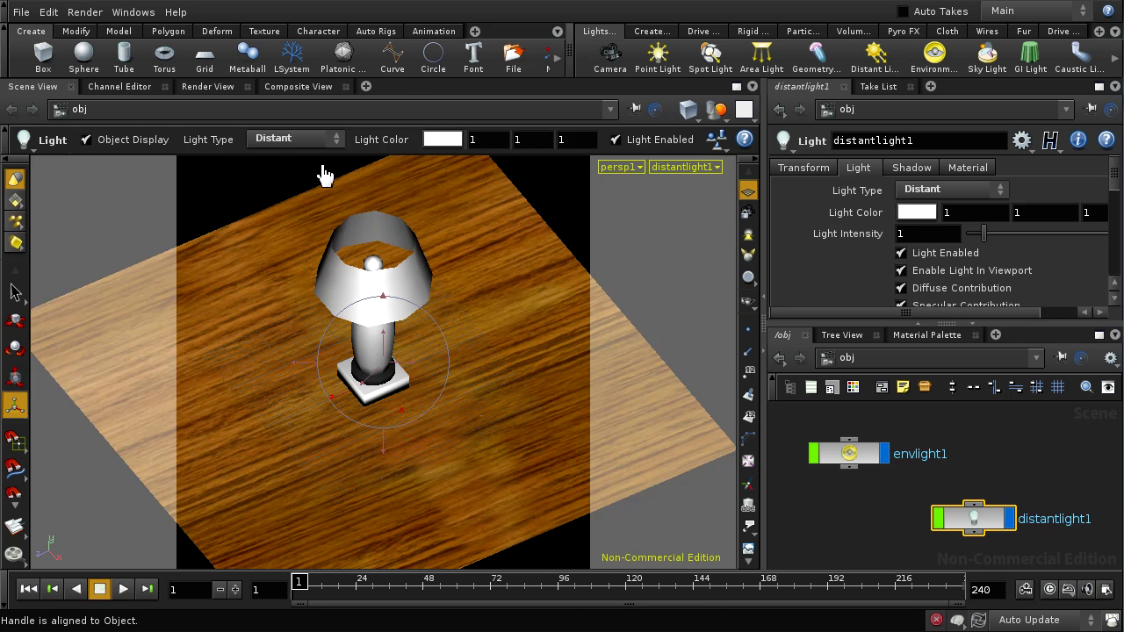
# Check the distant light's effect in the render view, first on the whole lamp and up close on the lamp base.
pyautogui.click(214, 87)
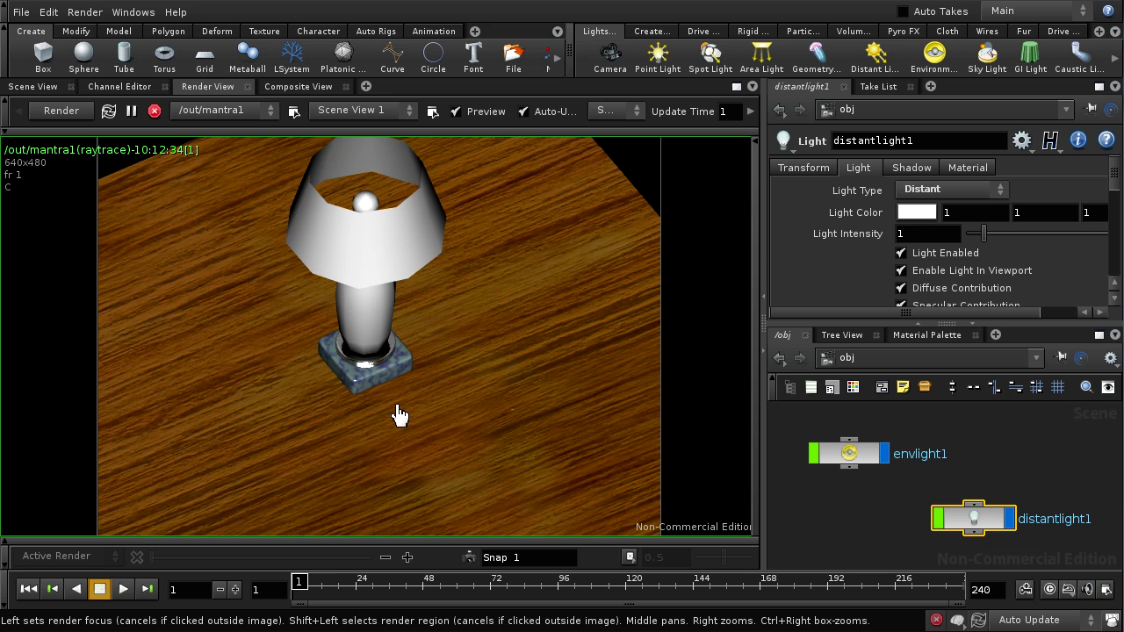
pyautogui.click(35, 87)
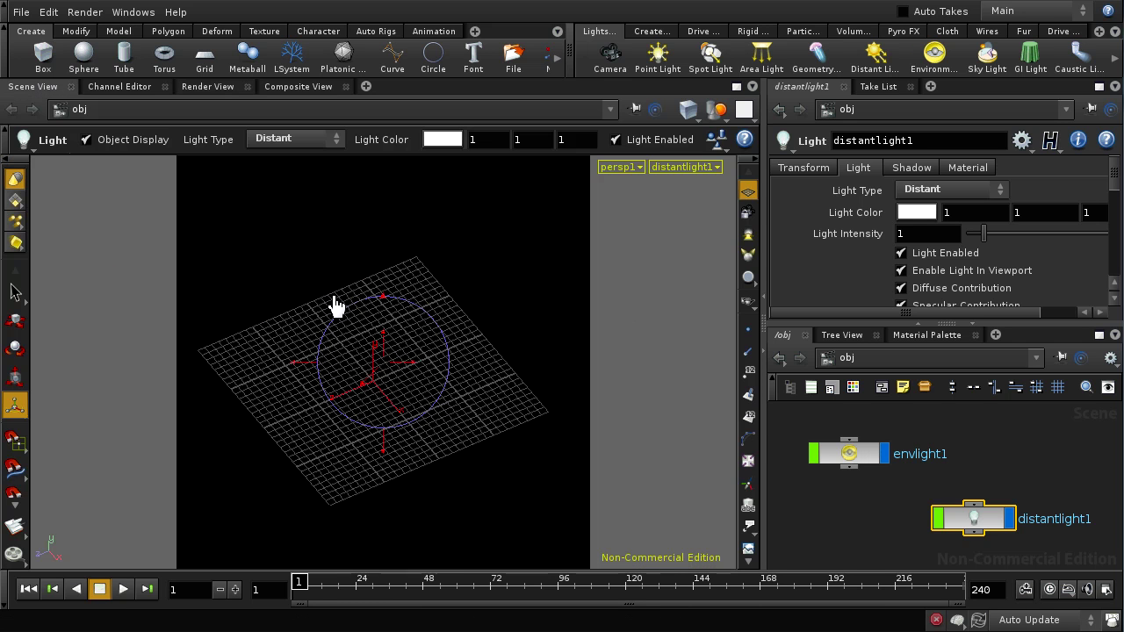
pyautogui.moveTo(406, 367); pyautogui.dragTo(427, 322)
pyautogui.moveTo(427, 321)
pyautogui.mouseDown(button='right')
pyautogui.moveTo(427, 339)
pyautogui.moveTo(437, 331)
pyautogui.mouseUp(button='right')
pyautogui.moveTo(438, 330); pyautogui.dragTo(440, 381)
pyautogui.moveTo(439, 381); pyautogui.dragTo(457, 445, button='right')
pyautogui.scroll(2, 471, 208)
pyautogui.moveTo(494, 422); pyautogui.dragTo(501, 394, button='middle')
pyautogui.press('Return')
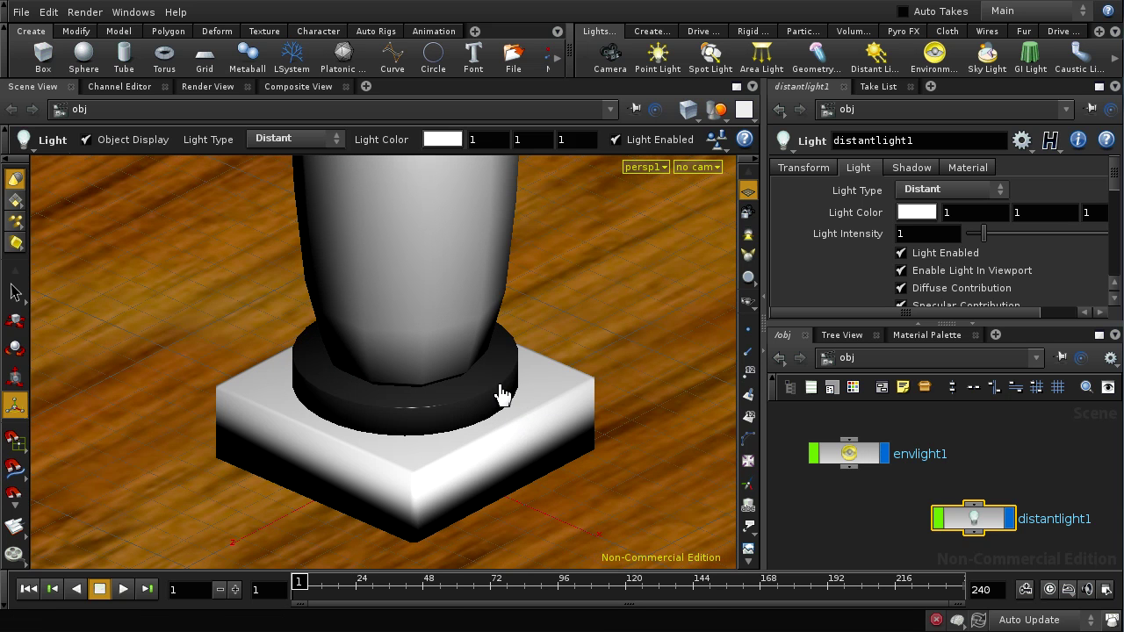
pyautogui.click(211, 86)
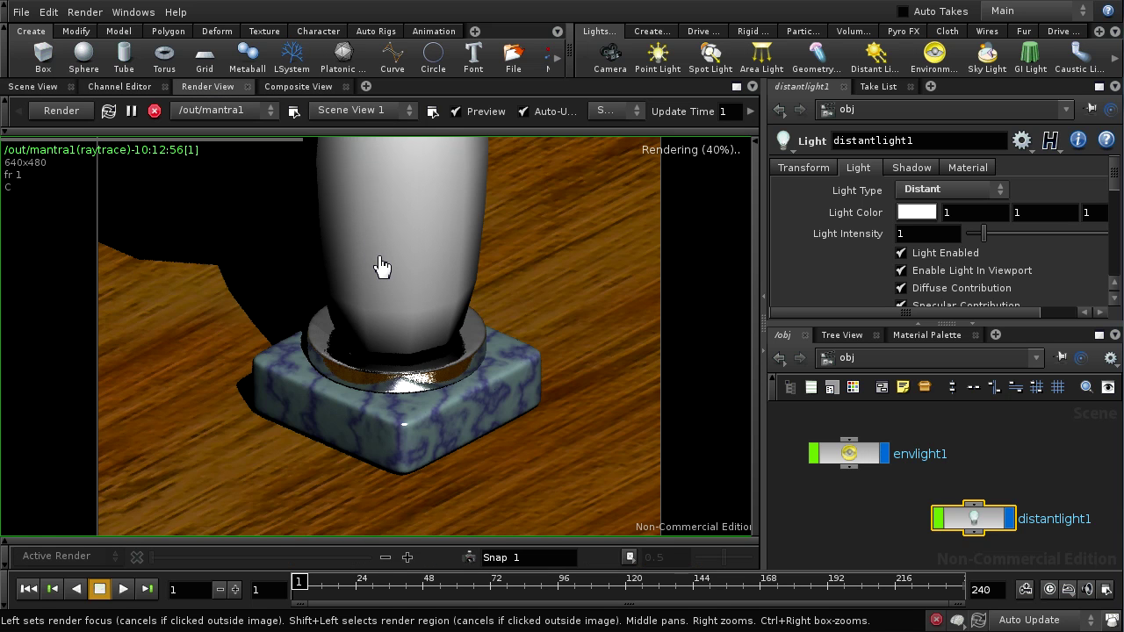
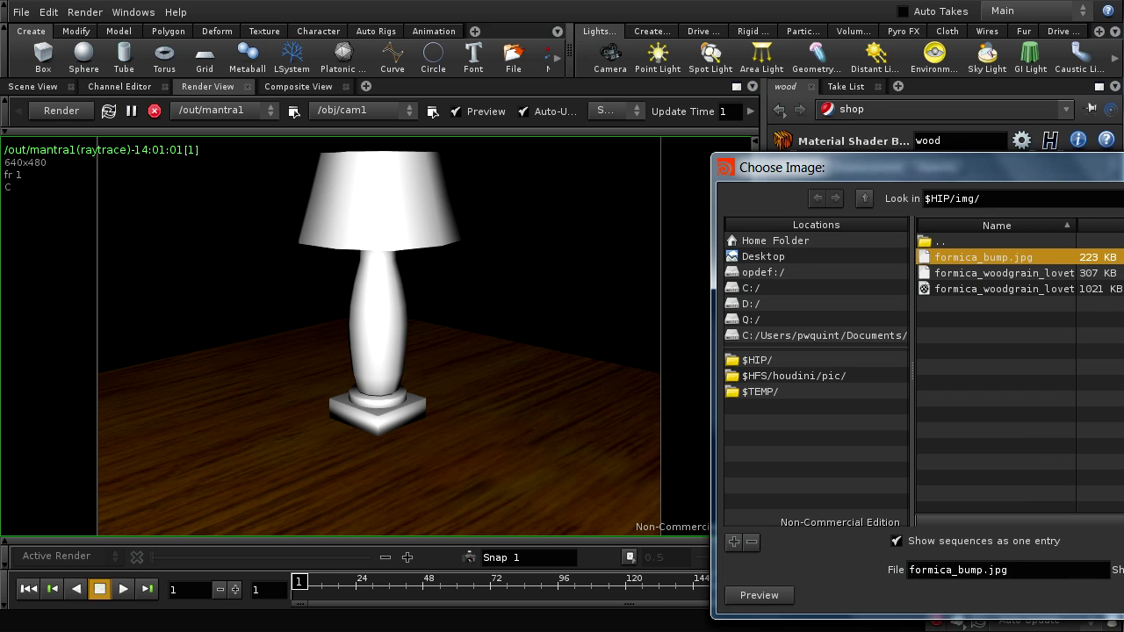
# Load $HIP/img/formica_bump.jpg as the wood material's displacement map and set the displacement scale to 0.01.
pyautogui.press('Return')
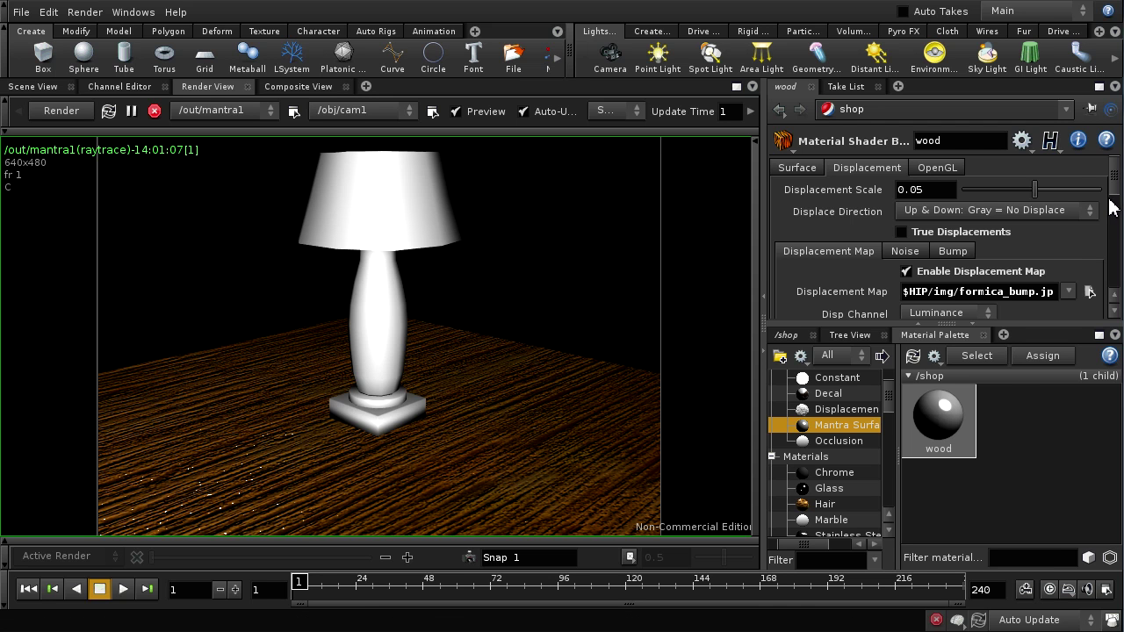
pyautogui.click(924, 195)
pyautogui.press('Return')
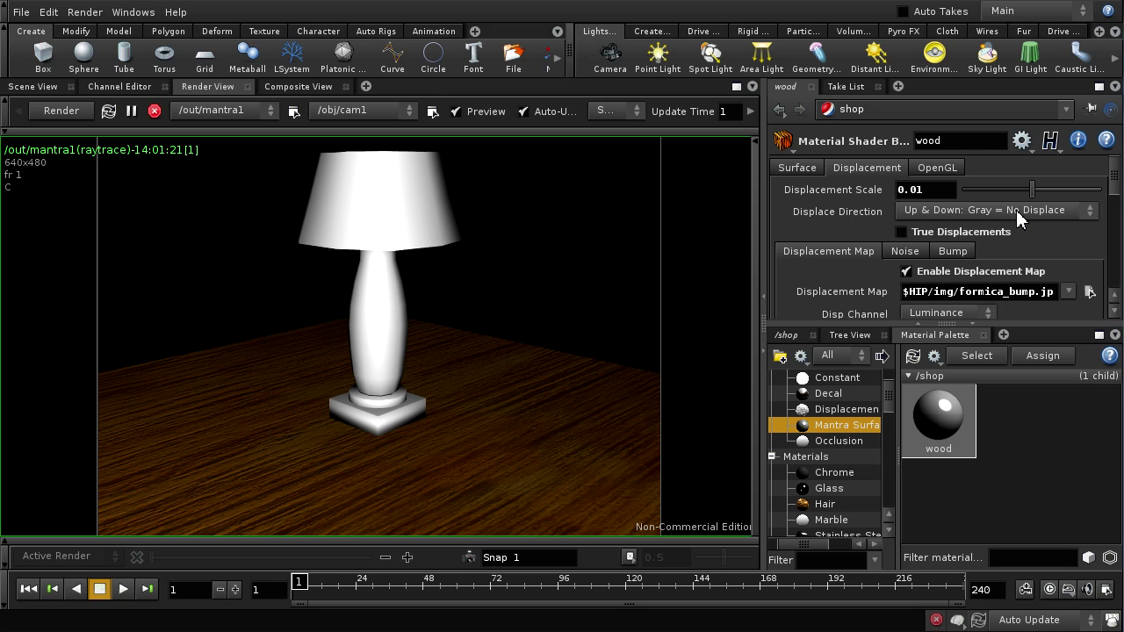
# Set the wood material's displace direction to Down: White = No Displace.
pyautogui.click(1092, 215)
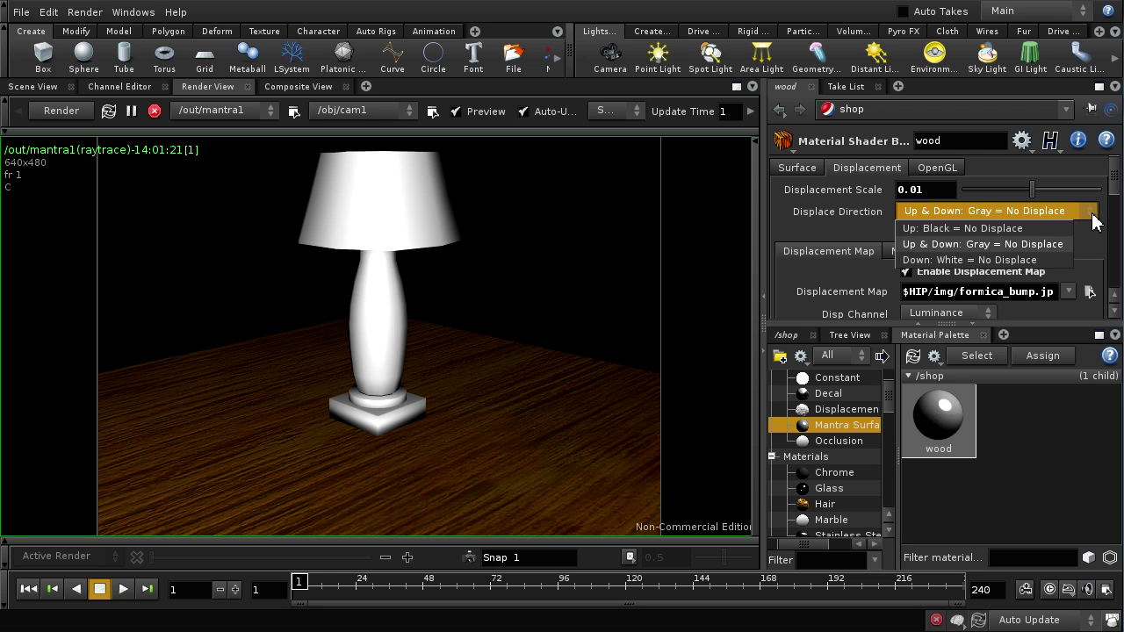
pyautogui.click(1050, 262)
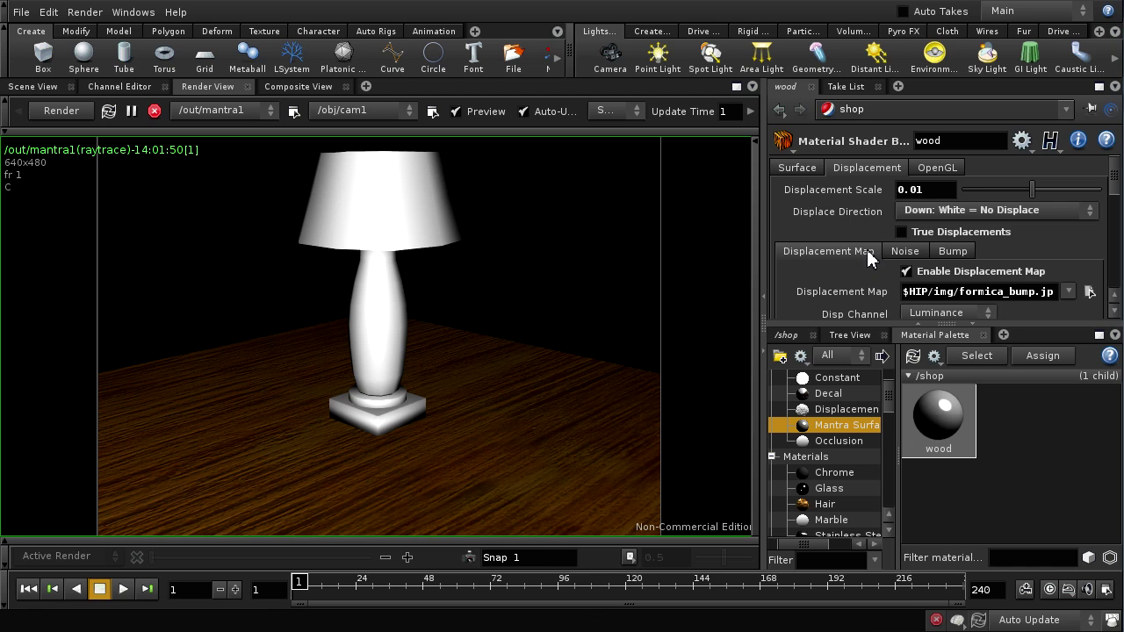
pyautogui.scroll(-5, 1120, 195)
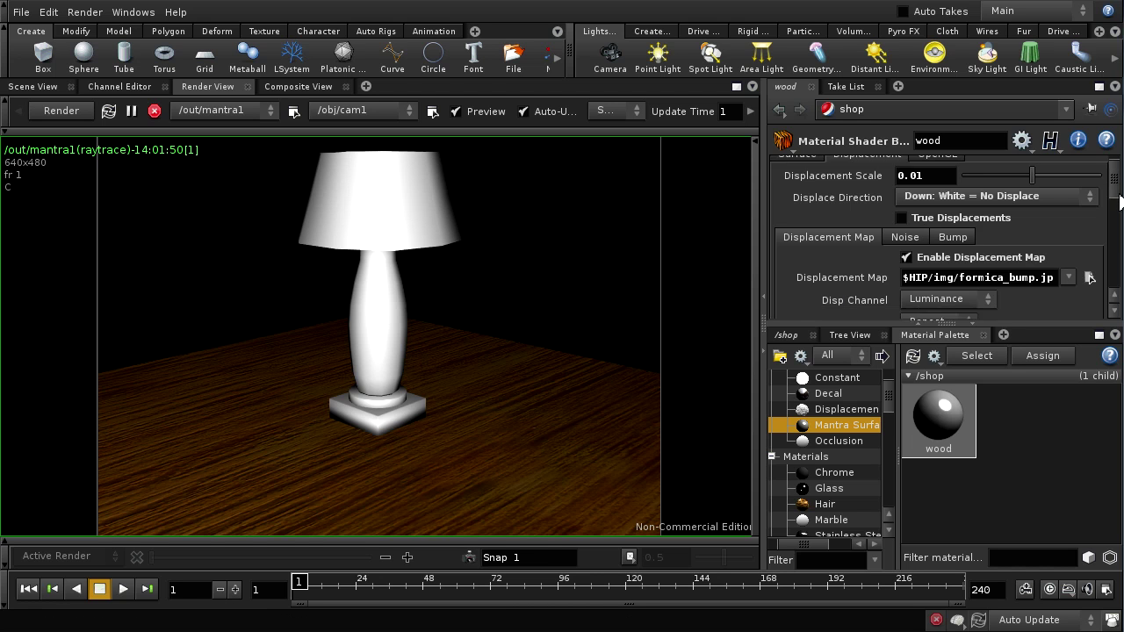
pyautogui.scroll(5, 1121, 195)
pyautogui.scroll(1, 1121, 195)
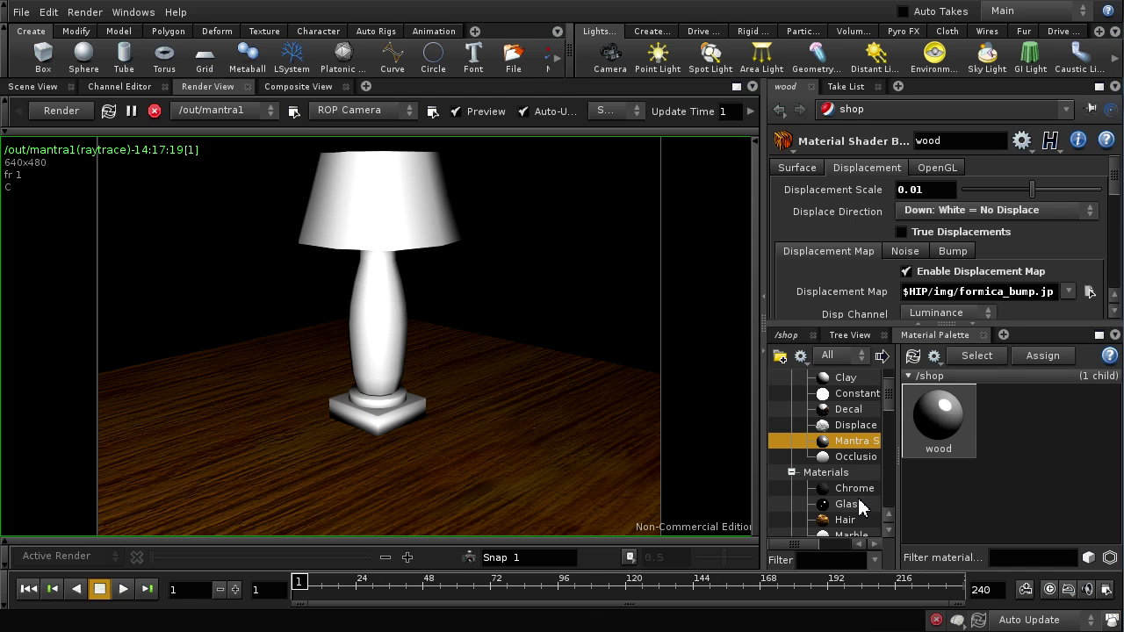
# Add a second Mantra Surface material to /shop and rename it marble.
pyautogui.click(888, 530)
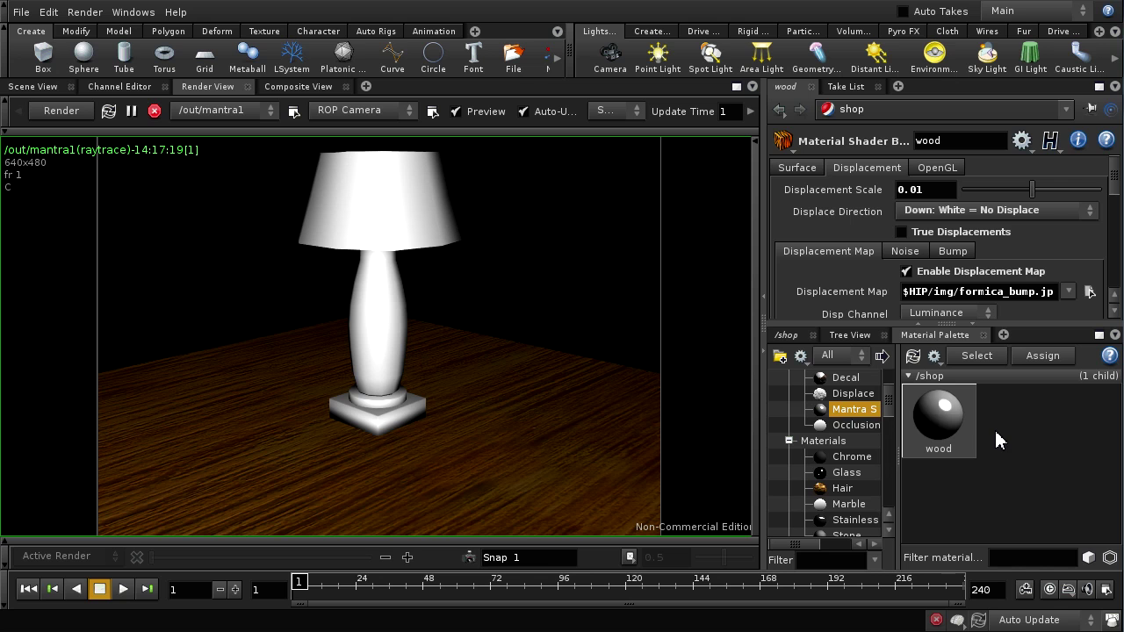
pyautogui.moveTo(1014, 434); pyautogui.dragTo(1016, 434)
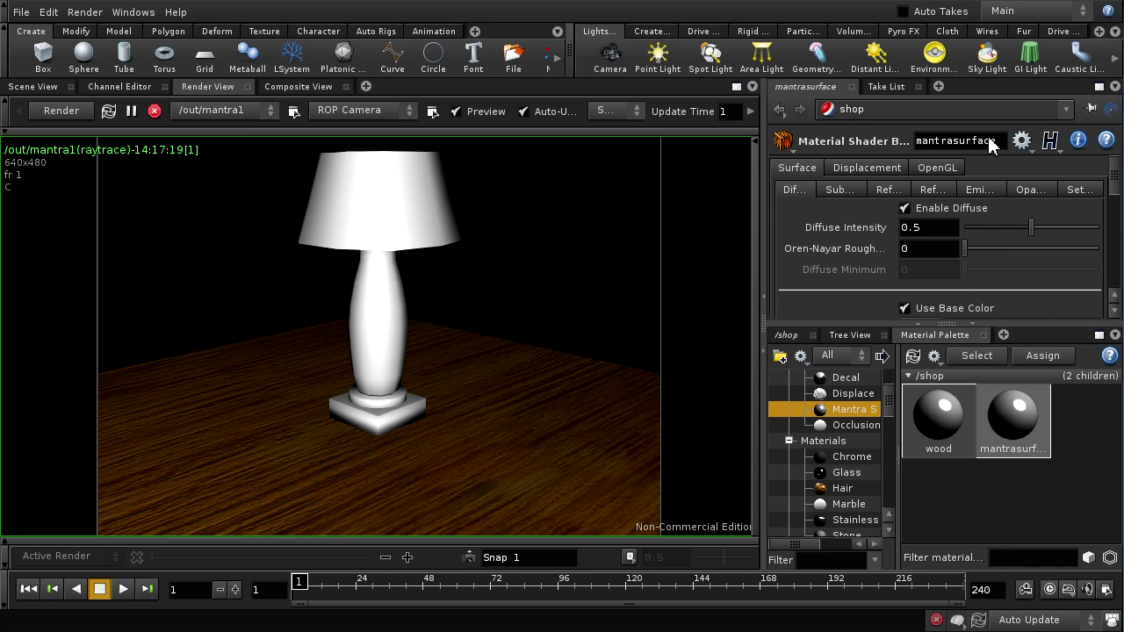
pyautogui.moveTo(994, 143); pyautogui.dragTo(917, 142)
pyautogui.write('marble')
pyautogui.press('Return')
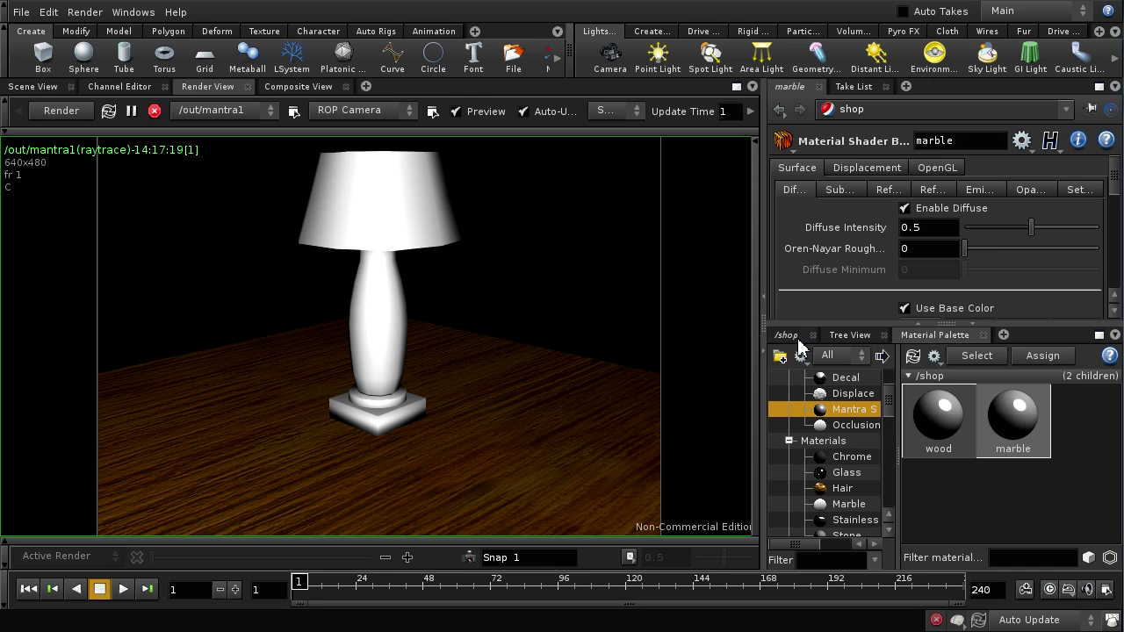
# Open the marble material's internal node network in a maximized network editor and bring its overall layout into view.
pyautogui.click(796, 343)
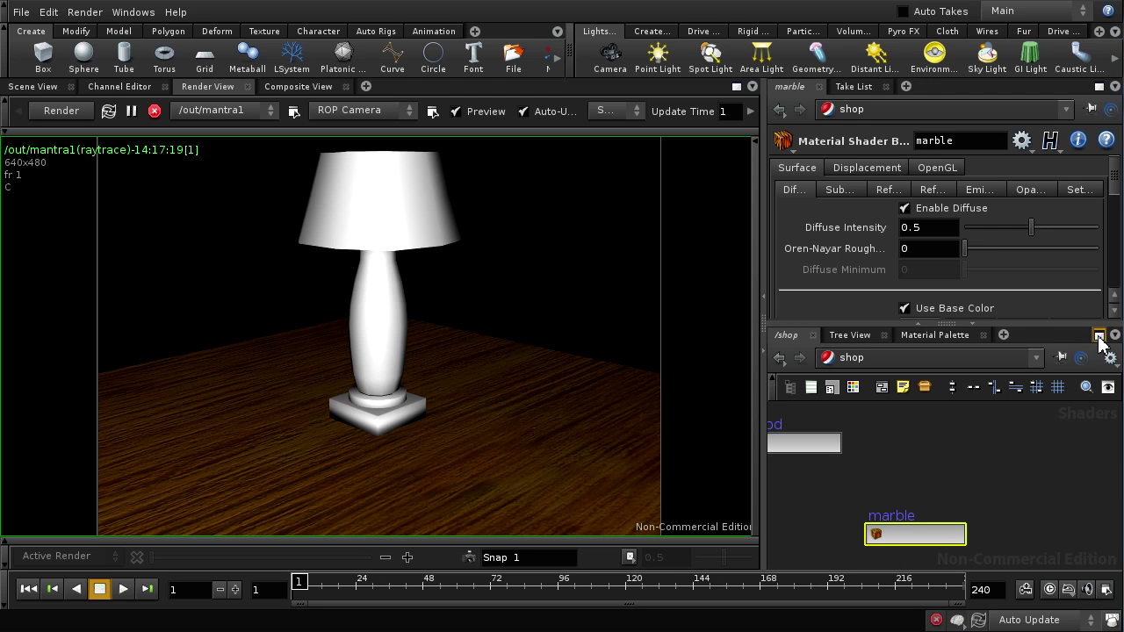
pyautogui.click(1098, 334)
pyautogui.moveTo(434, 417); pyautogui.dragTo(409, 374, button='middle')
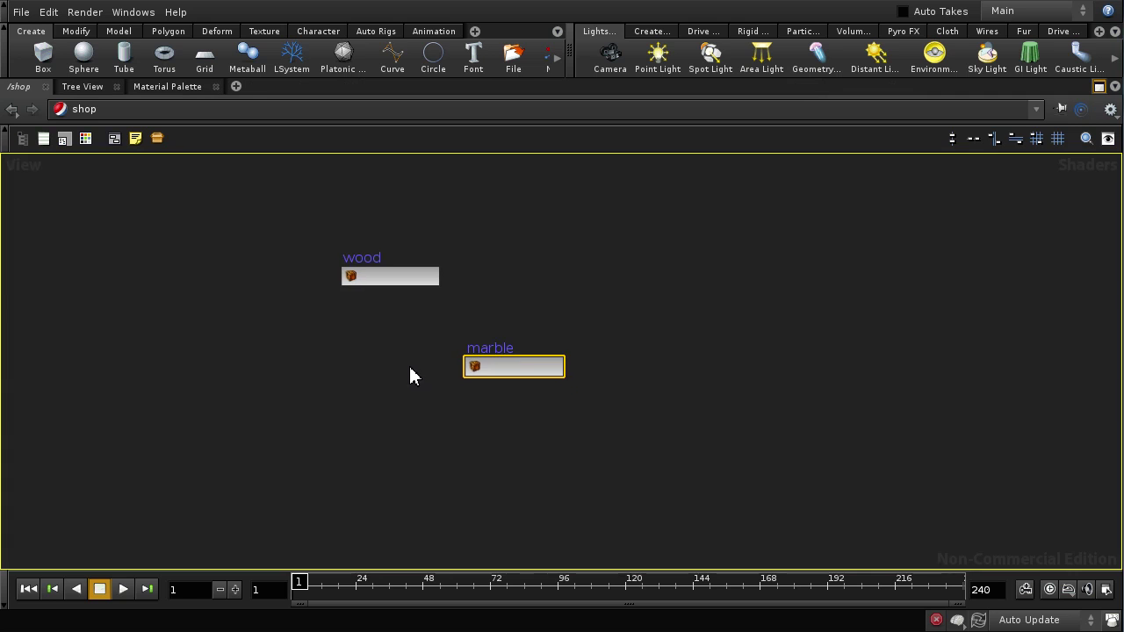
pyautogui.doubleClick(490, 366)
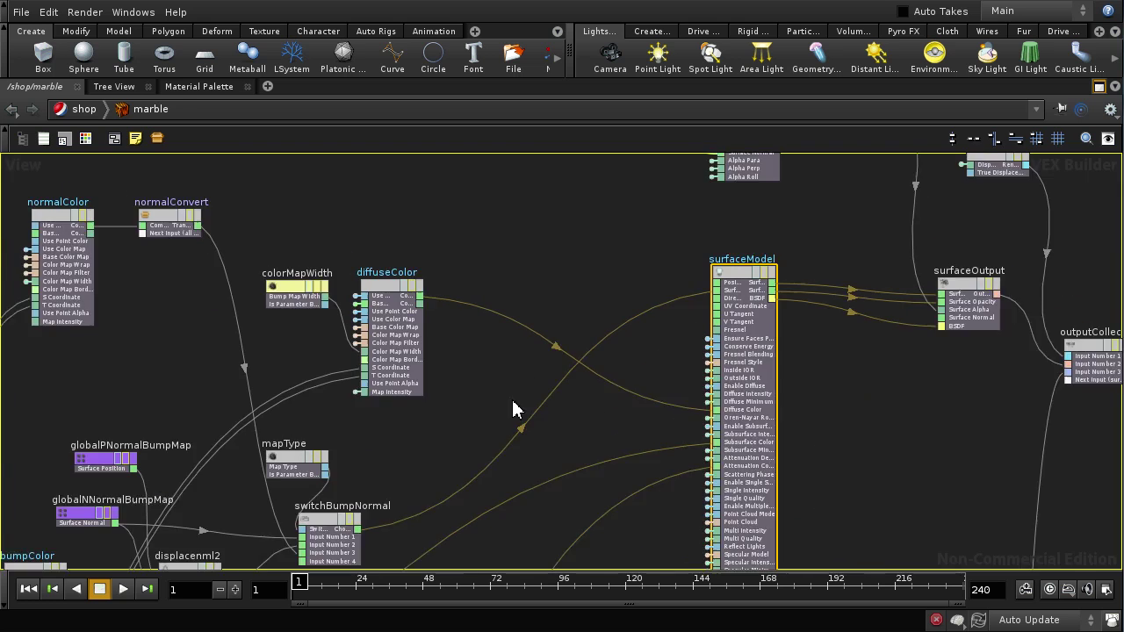
pyautogui.scroll(-6, 824, 428)
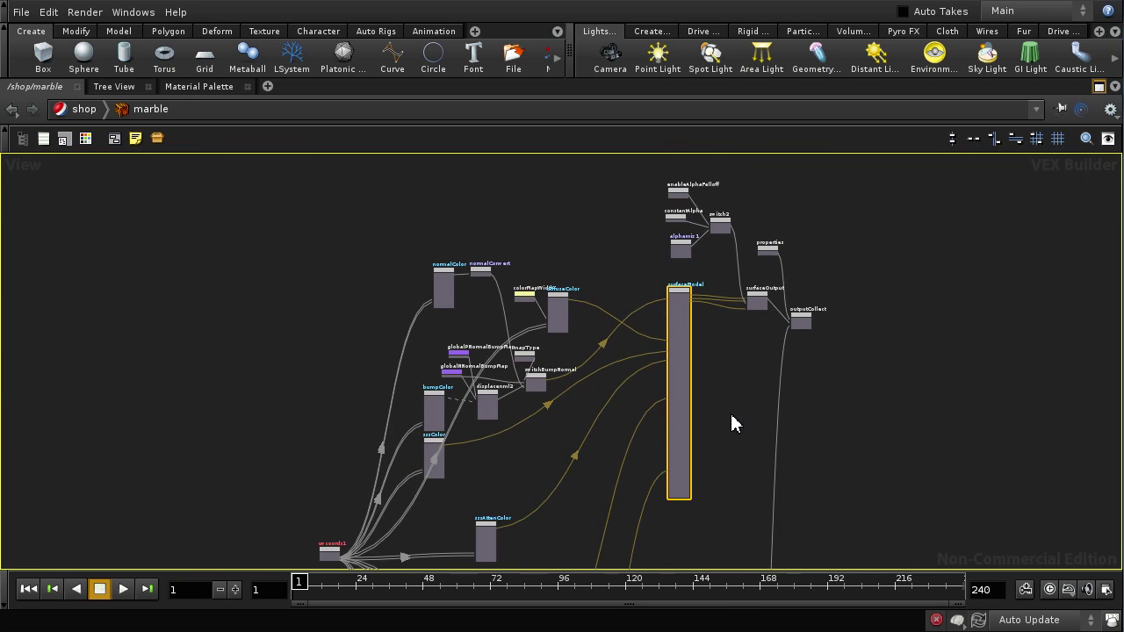
pyautogui.scroll(1, 734, 422)
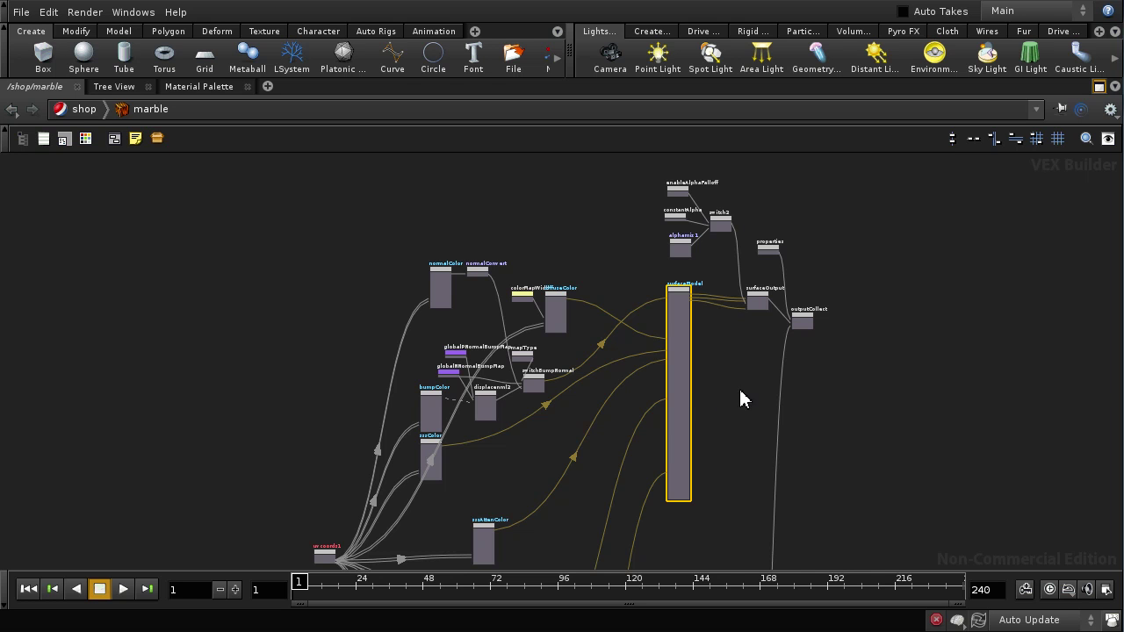
# Examine the outputCollect node and the connections entering it at the end of the marble network.
pyautogui.moveTo(824, 407); pyautogui.dragTo(733, 477, button='middle')
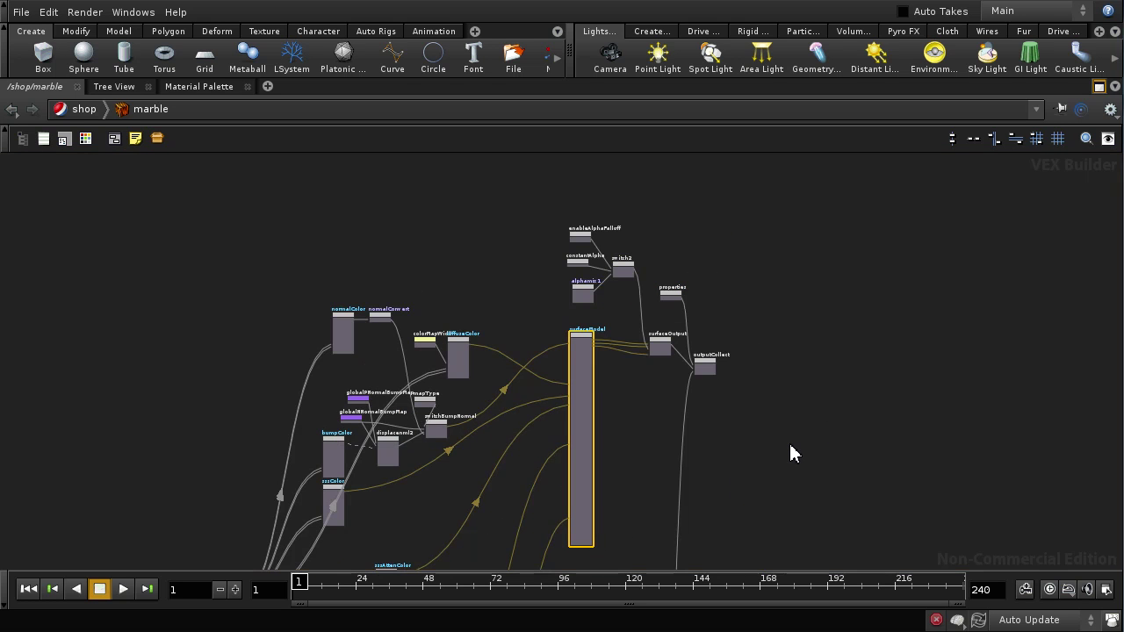
pyautogui.scroll(3, 793, 447)
pyautogui.scroll(3, 791, 372)
pyautogui.moveTo(673, 351); pyautogui.dragTo(686, 539, button='middle')
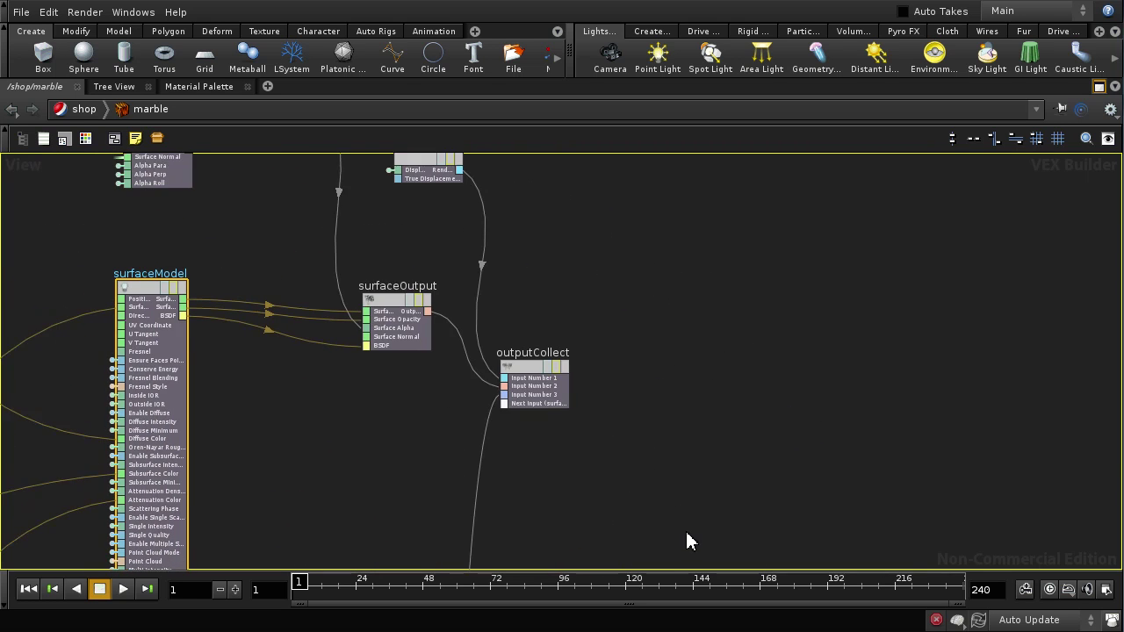
pyautogui.scroll(3, 690, 520)
pyautogui.scroll(3, 658, 421)
pyautogui.moveTo(658, 422); pyautogui.dragTo(833, 521, button='middle')
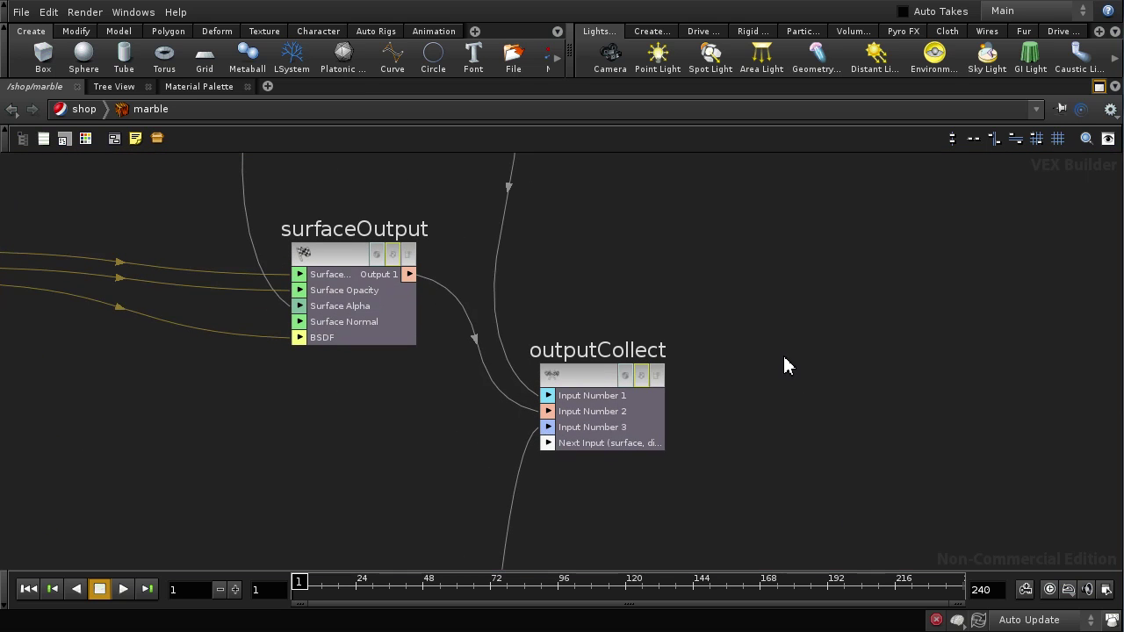
pyautogui.click(586, 374)
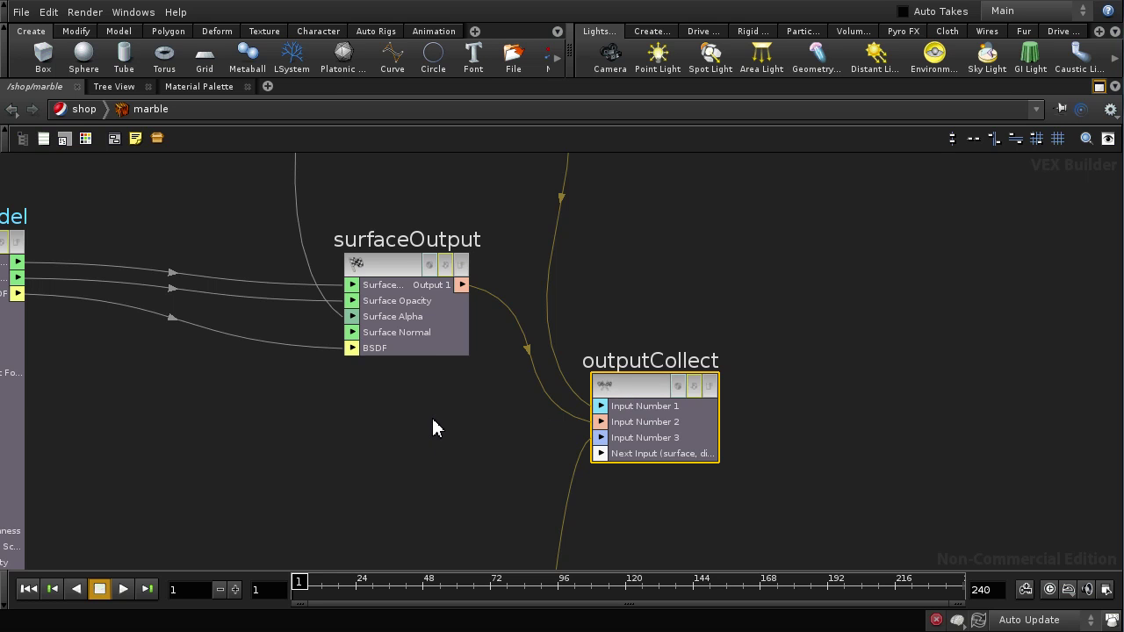
# Examine the properties and surfaceOutput nodes that feed outputCollect, back to the surfaceModel node.
pyautogui.moveTo(432, 421); pyautogui.dragTo(452, 470, button='middle')
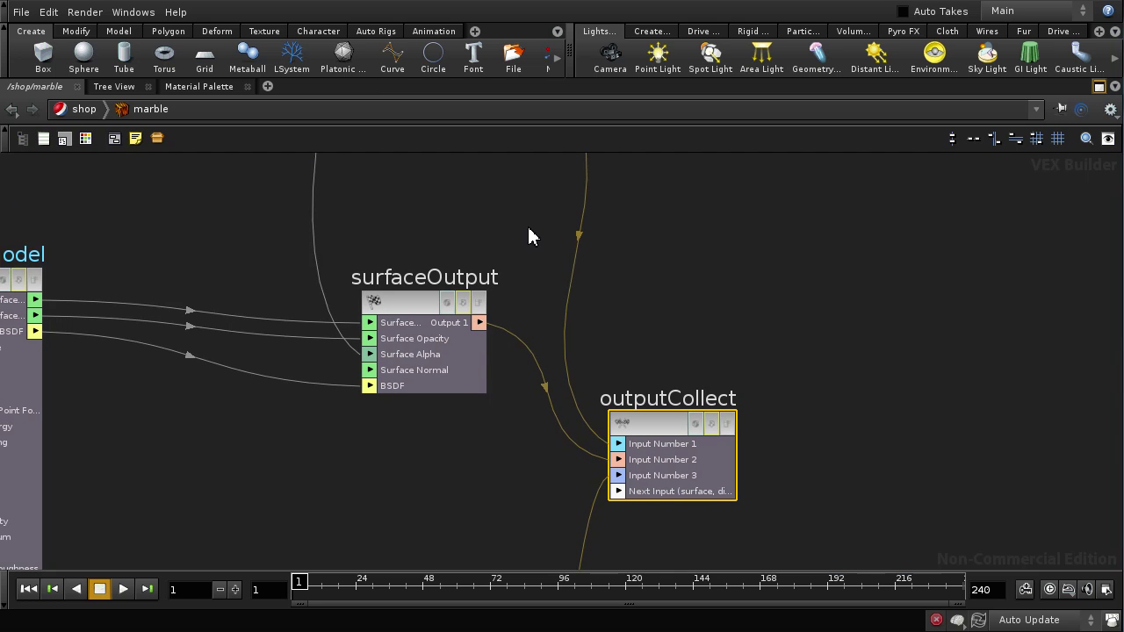
pyautogui.moveTo(529, 235); pyautogui.dragTo(530, 402, button='middle')
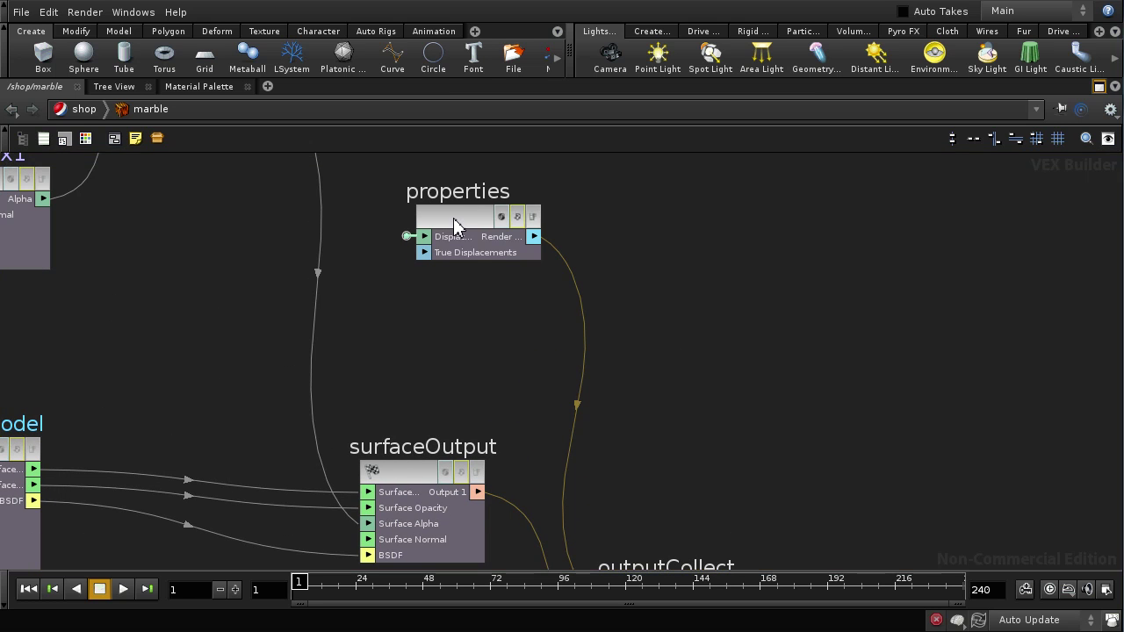
pyautogui.moveTo(542, 391); pyautogui.dragTo(514, 252, button='middle')
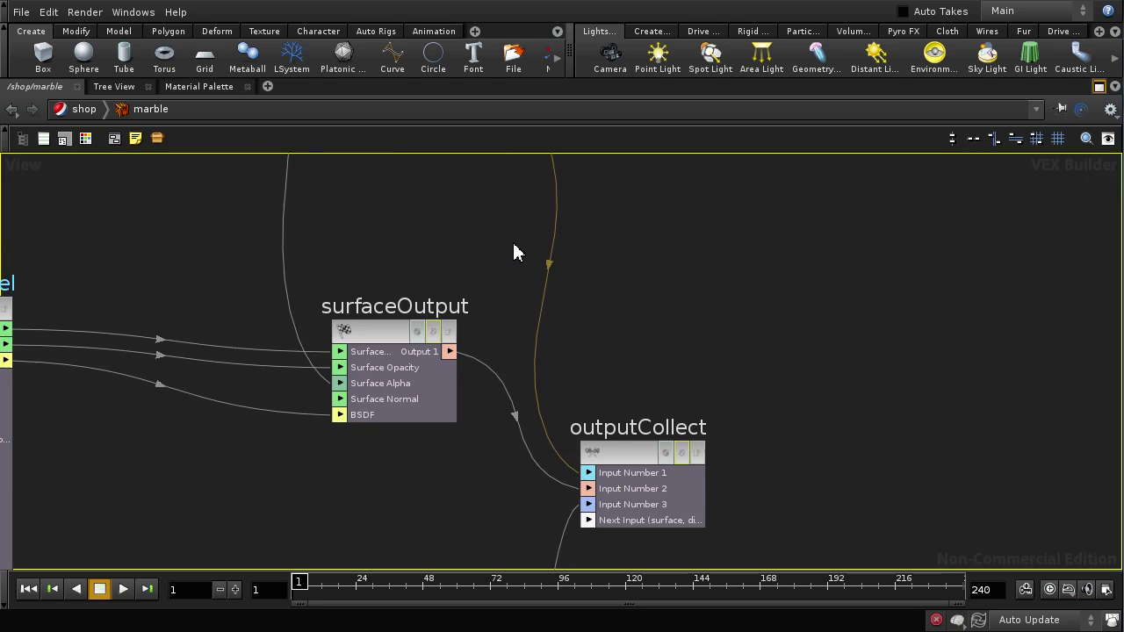
pyautogui.moveTo(585, 238); pyautogui.dragTo(602, 407, button='middle')
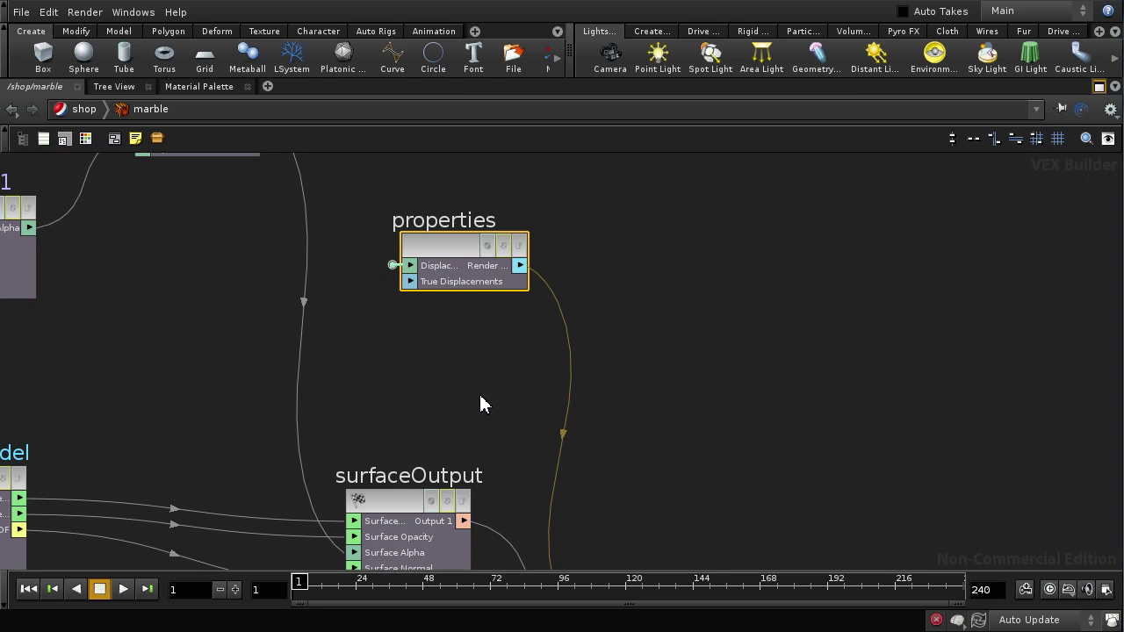
pyautogui.moveTo(481, 399); pyautogui.dragTo(513, 279, button='middle')
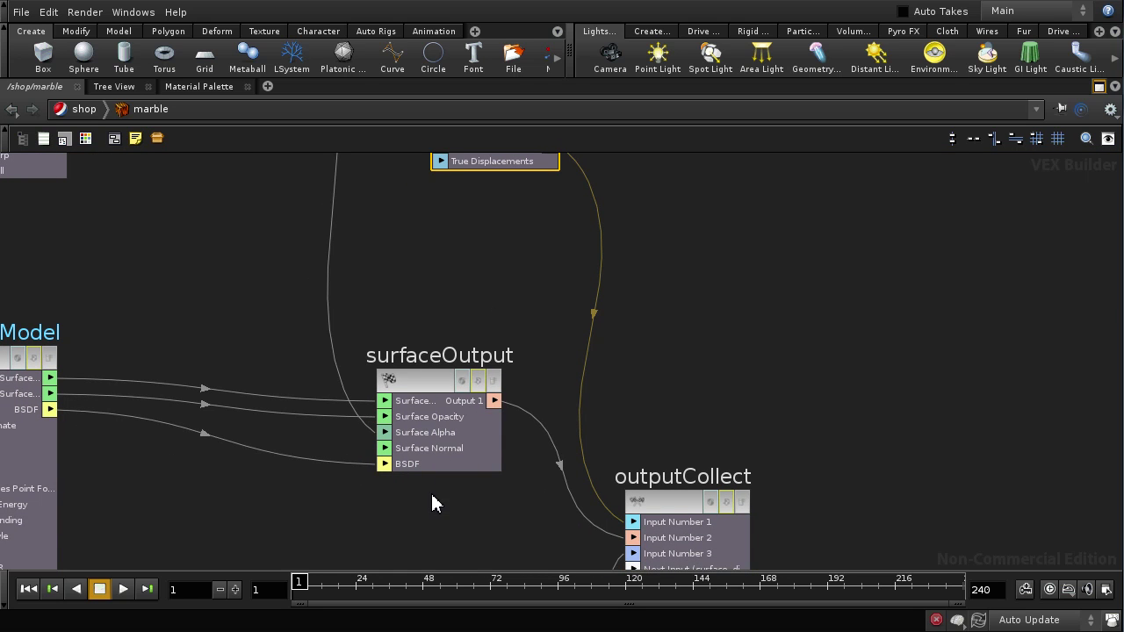
pyautogui.moveTo(436, 496); pyautogui.dragTo(547, 446, button='middle')
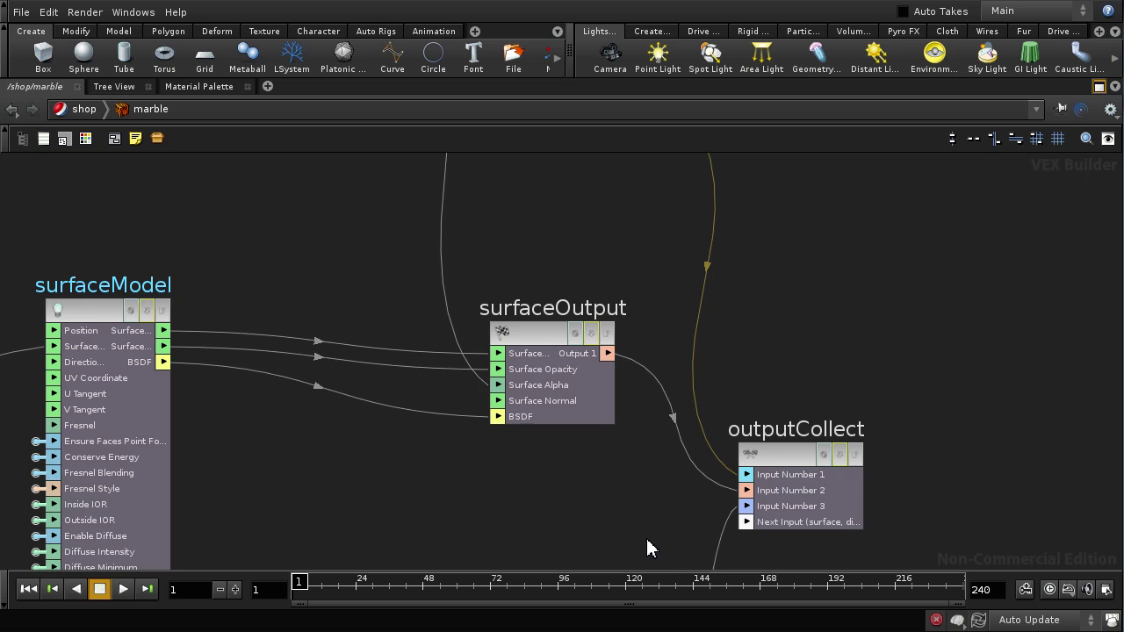
# Trace outputCollect's third input back to the dispOutput node and examine its connections to displacenml1.
pyautogui.moveTo(647, 547); pyautogui.dragTo(627, 377, button='middle')
pyautogui.scroll(-2, 626, 395)
pyautogui.scroll(-10, 626, 427)
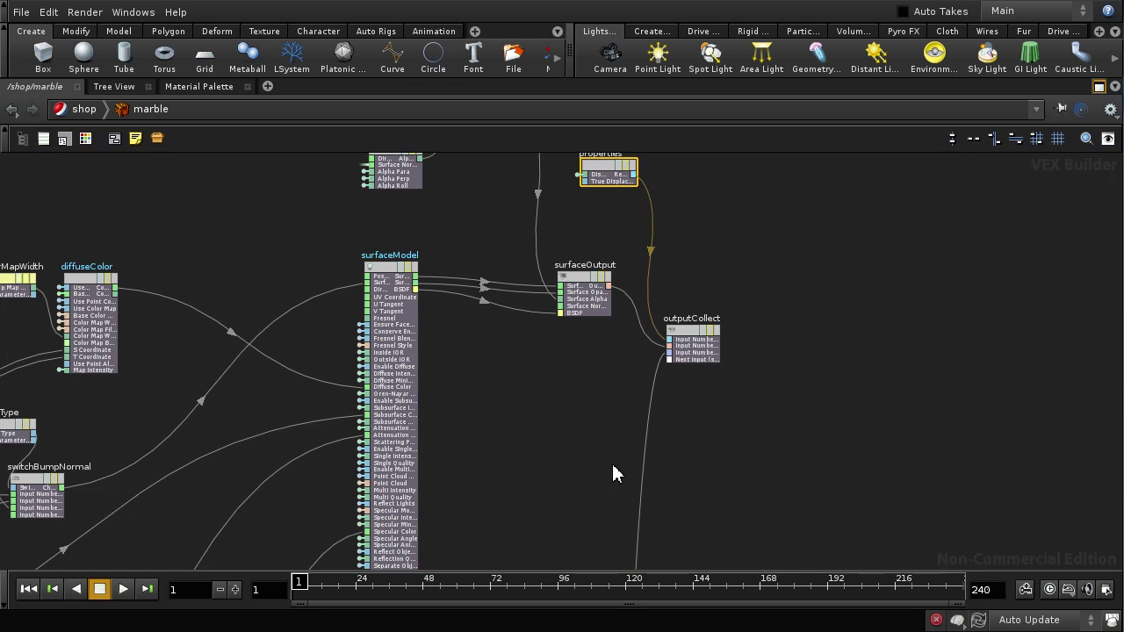
pyautogui.scroll(-5, 571, 330)
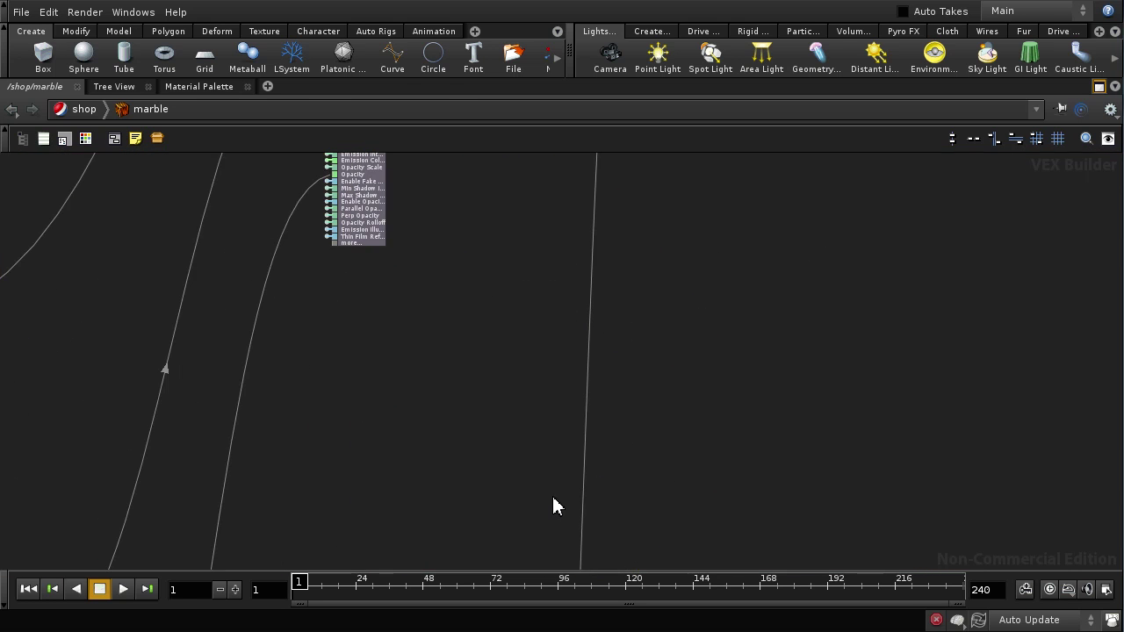
pyautogui.scroll(-5, 492, 351)
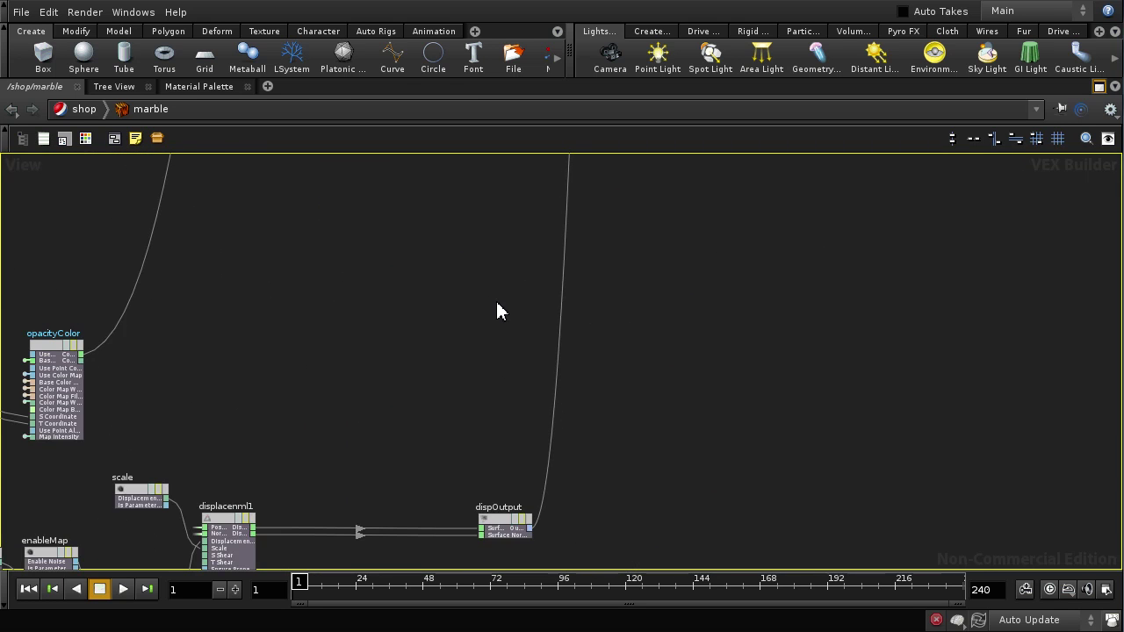
pyautogui.scroll(5, 597, 376)
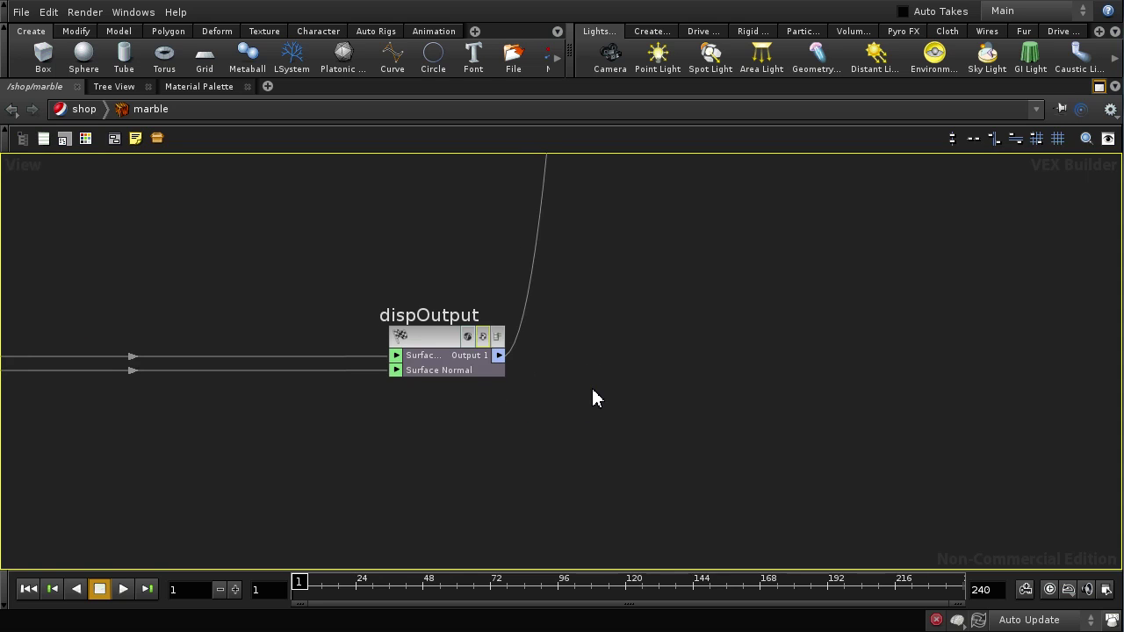
pyautogui.scroll(5, 591, 386)
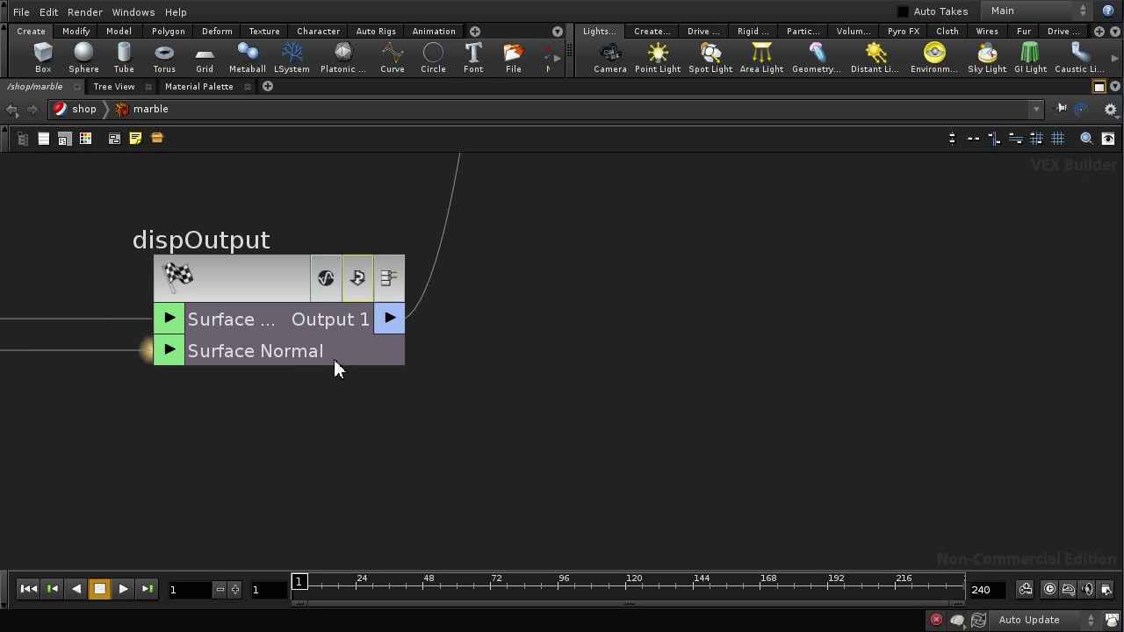
pyautogui.scroll(-5, 580, 263)
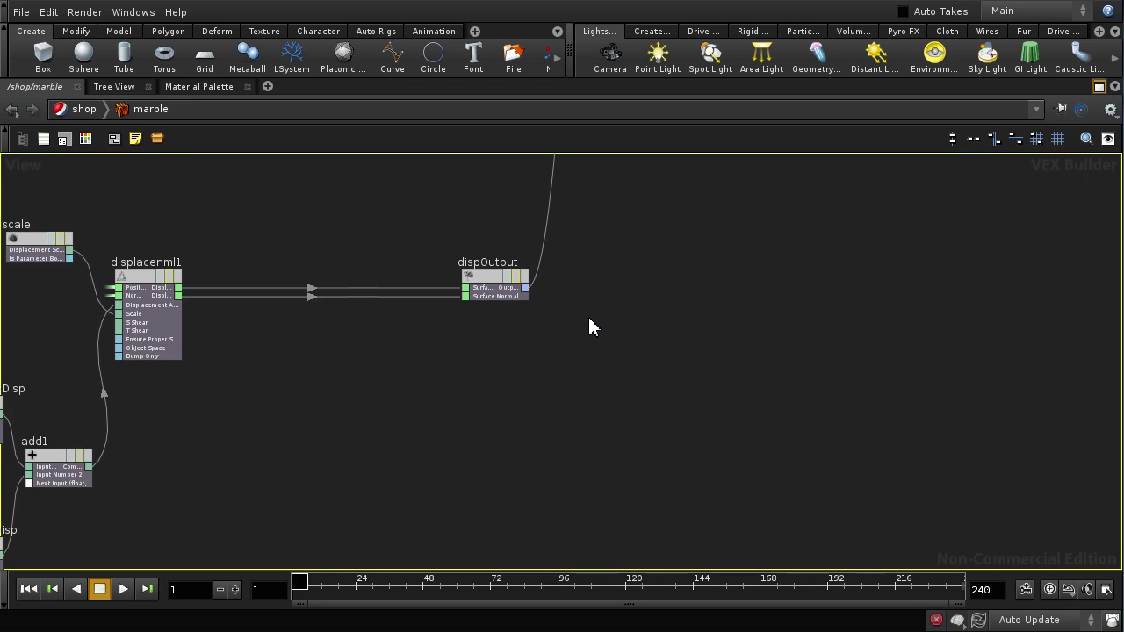
# Return from dispOutput to outputCollect and re-examine how the properties and surfaceOutput nodes connect into it.
pyautogui.moveTo(601, 219); pyautogui.dragTo(601, 383, button='middle')
pyautogui.moveTo(636, 270); pyautogui.dragTo(612, 441, button='middle')
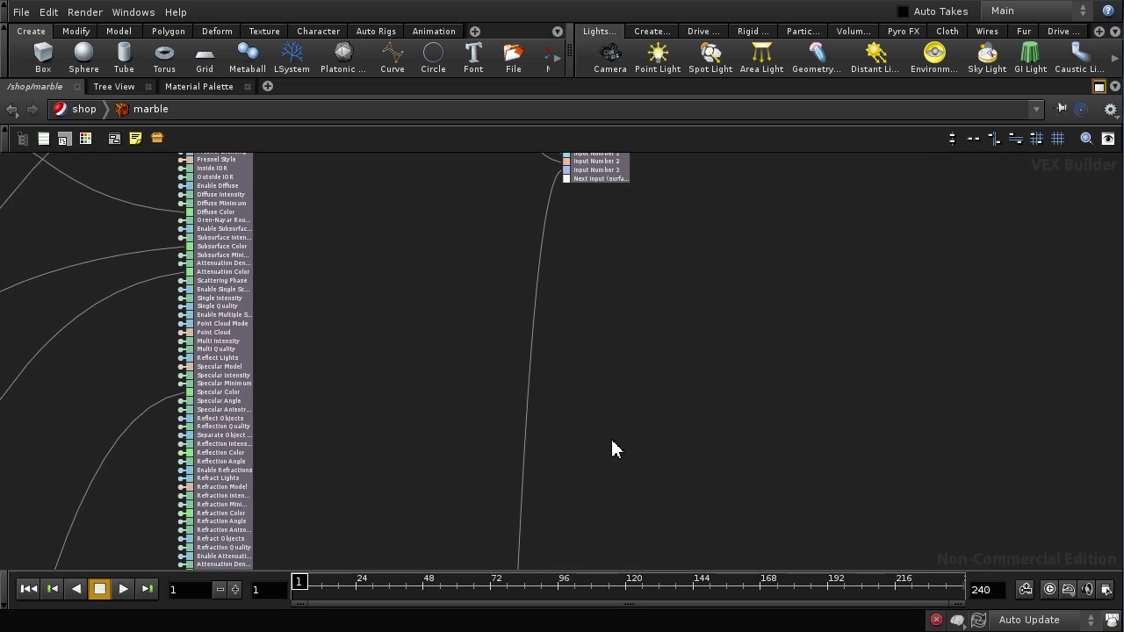
pyautogui.moveTo(628, 358); pyautogui.dragTo(638, 328, button='middle')
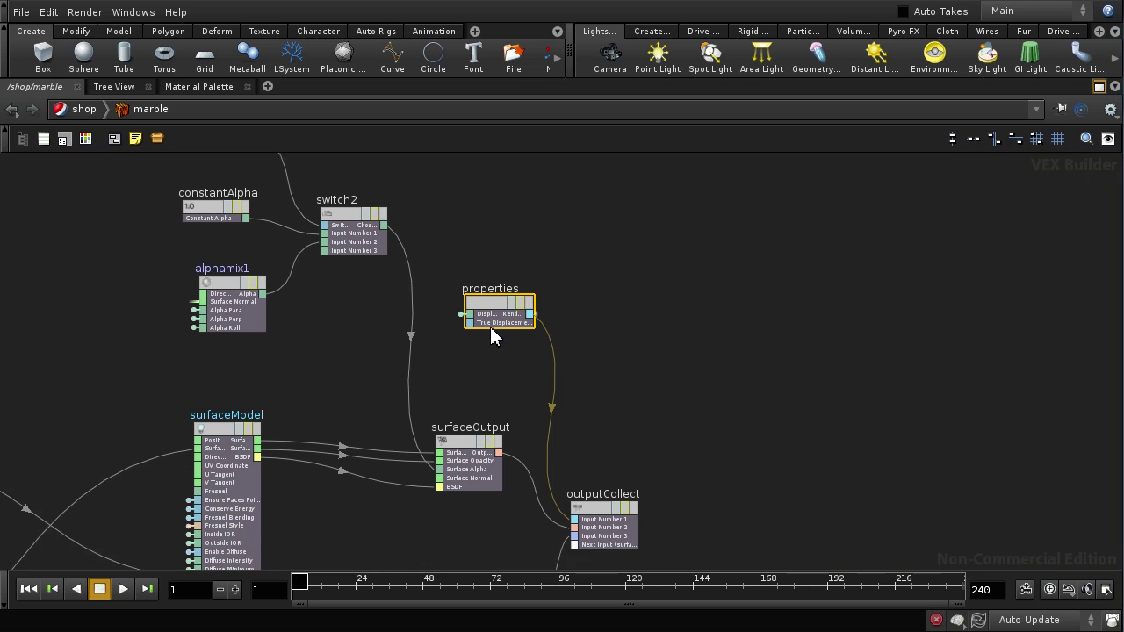
pyautogui.moveTo(638, 459); pyautogui.dragTo(645, 344, button='middle')
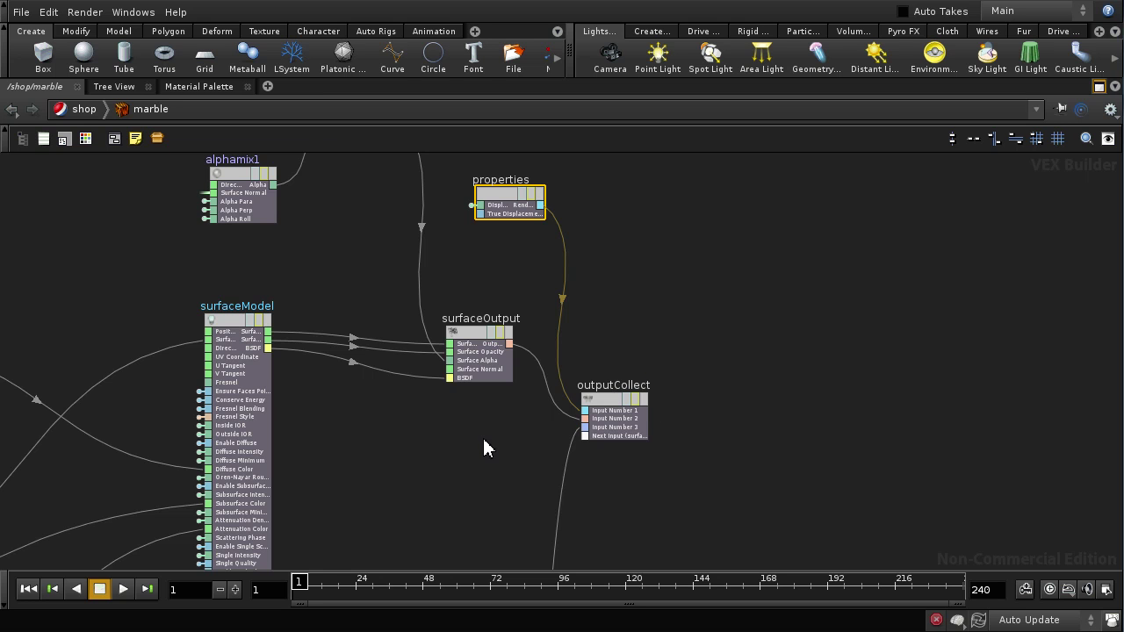
pyautogui.moveTo(484, 446); pyautogui.dragTo(525, 499, button='middle')
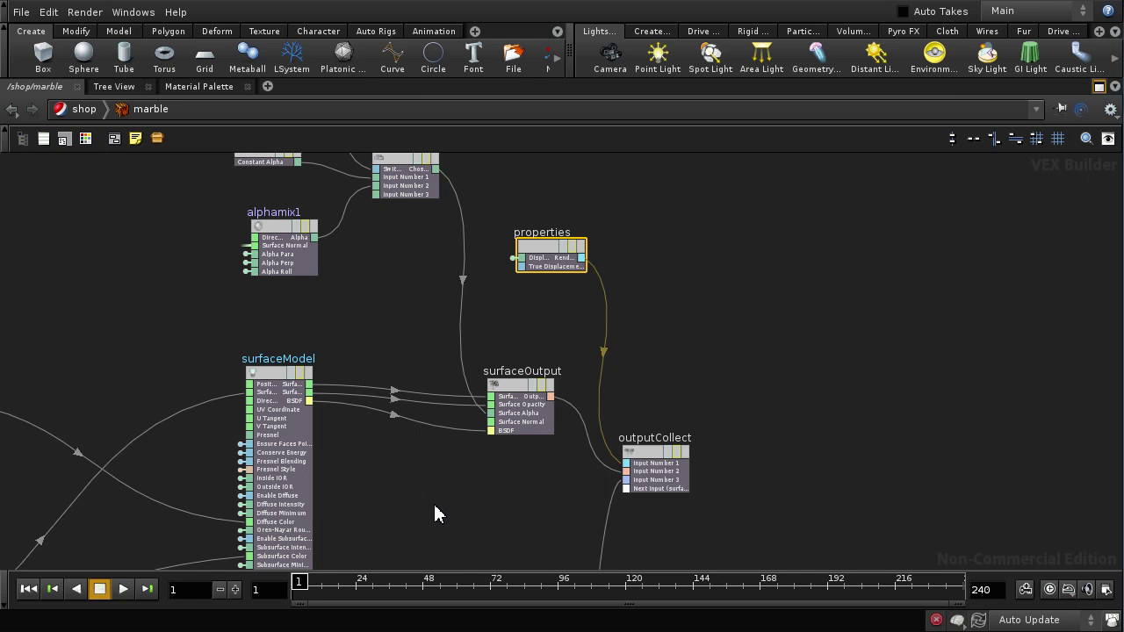
pyautogui.moveTo(439, 552); pyautogui.dragTo(585, 498, button='middle')
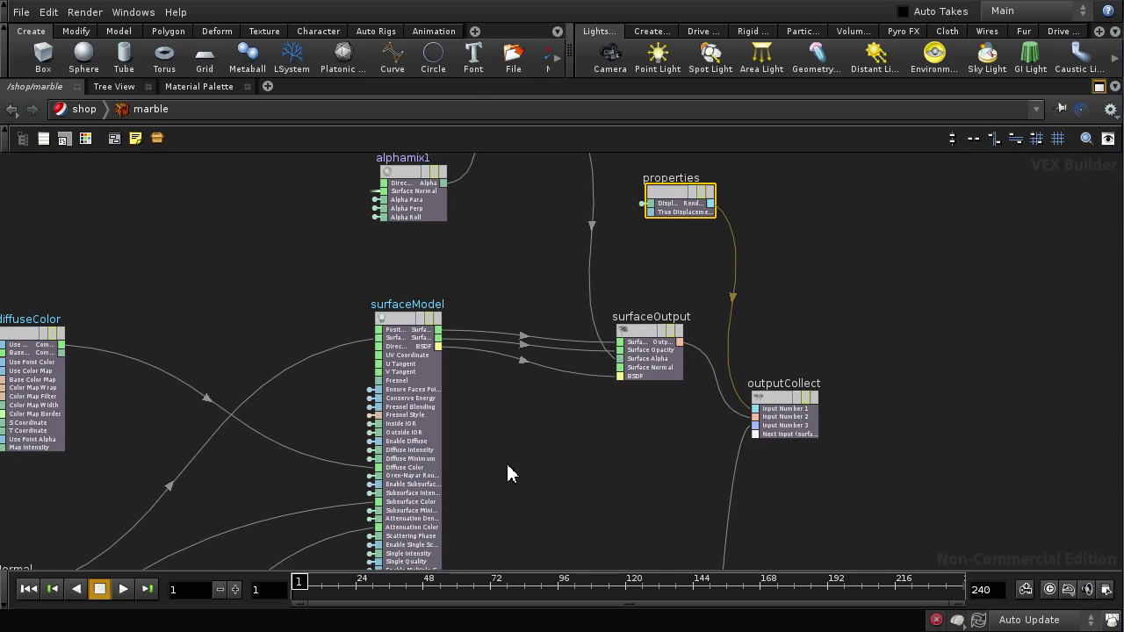
pyautogui.scroll(5, 507, 463)
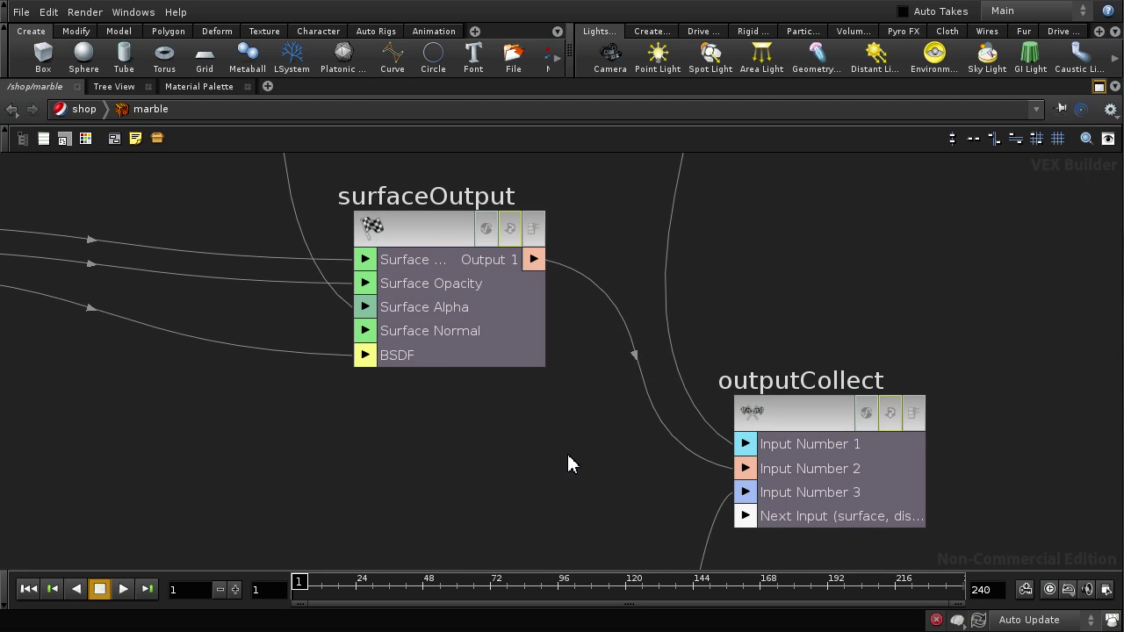
pyautogui.moveTo(562, 443); pyautogui.dragTo(590, 497, button='middle')
pyautogui.scroll(-3, 620, 431)
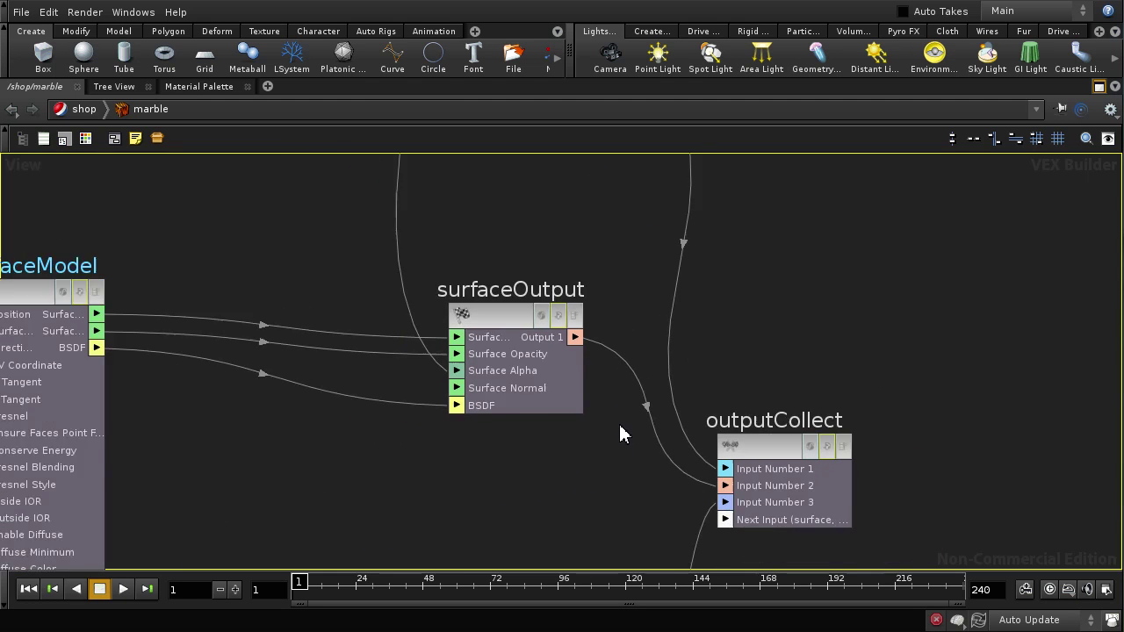
# Examine the surfaceModel node's outputs into surfaceOutput and its full list of inputs, down to Thin Film Refraction.
pyautogui.moveTo(349, 495); pyautogui.dragTo(482, 532, button='middle')
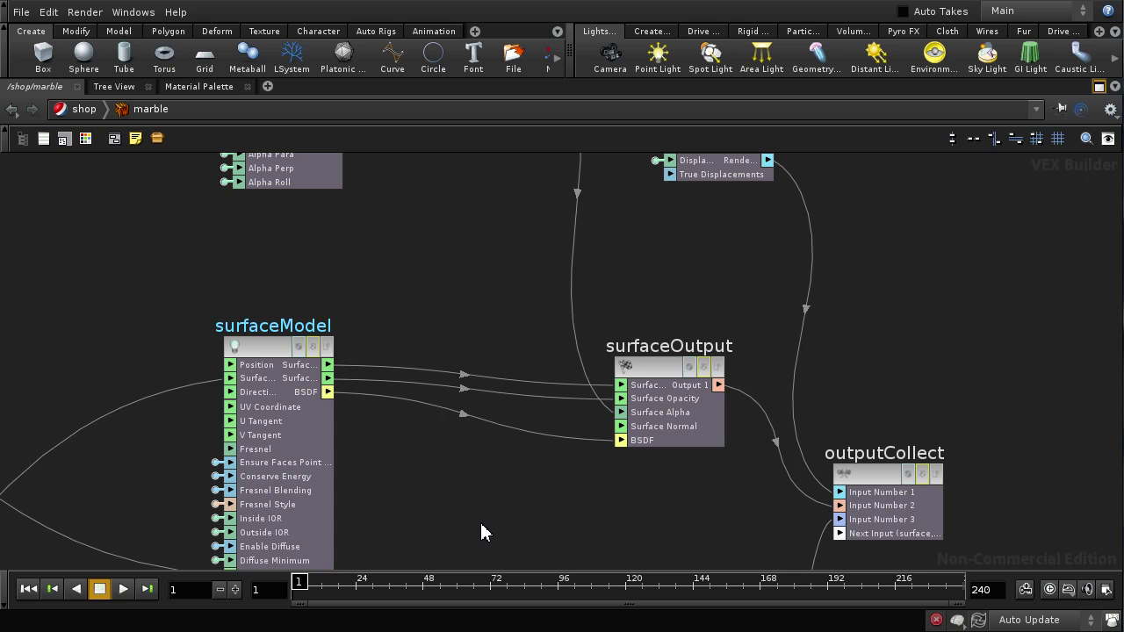
pyautogui.moveTo(433, 490); pyautogui.dragTo(624, 501, button='middle')
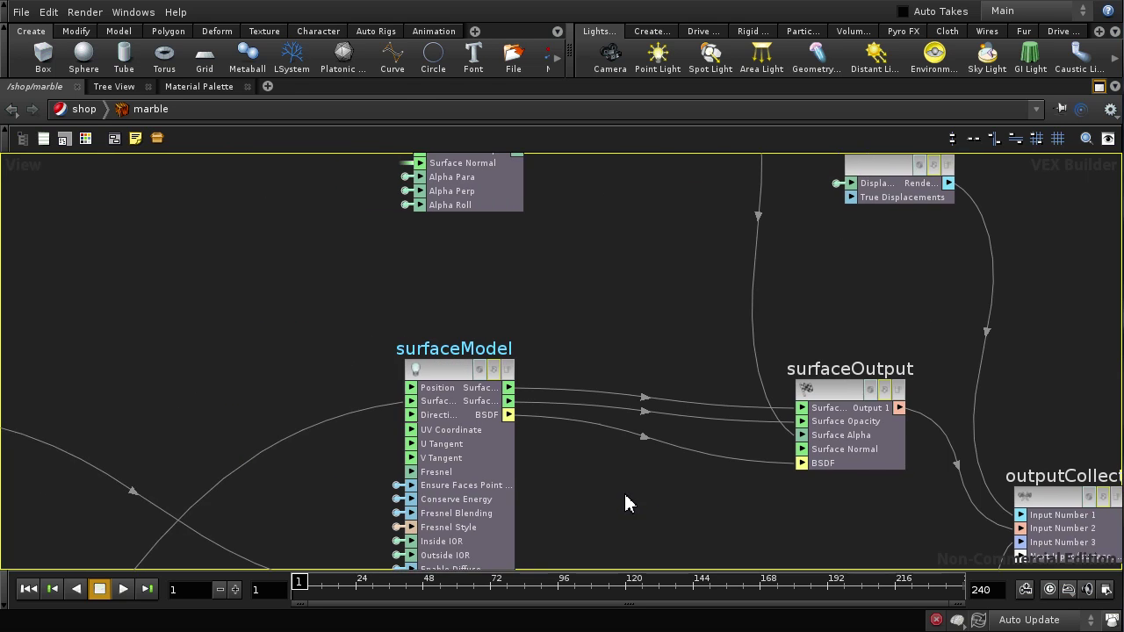
pyautogui.scroll(4, 624, 501)
pyautogui.moveTo(566, 452); pyautogui.dragTo(816, 474, button='middle')
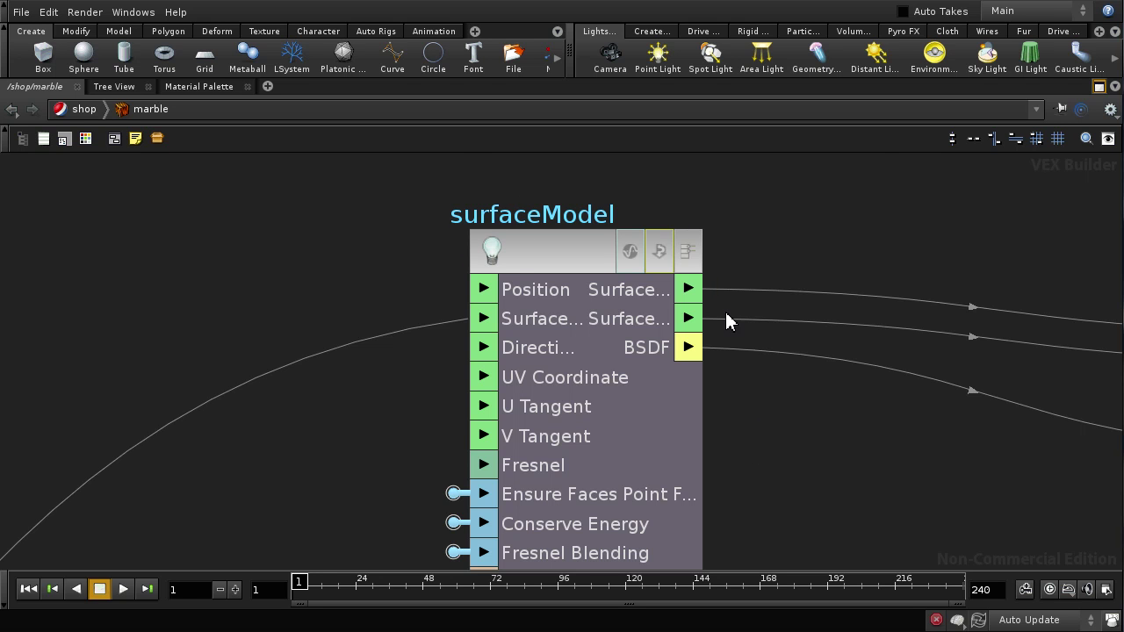
pyautogui.scroll(-10, 737, 369)
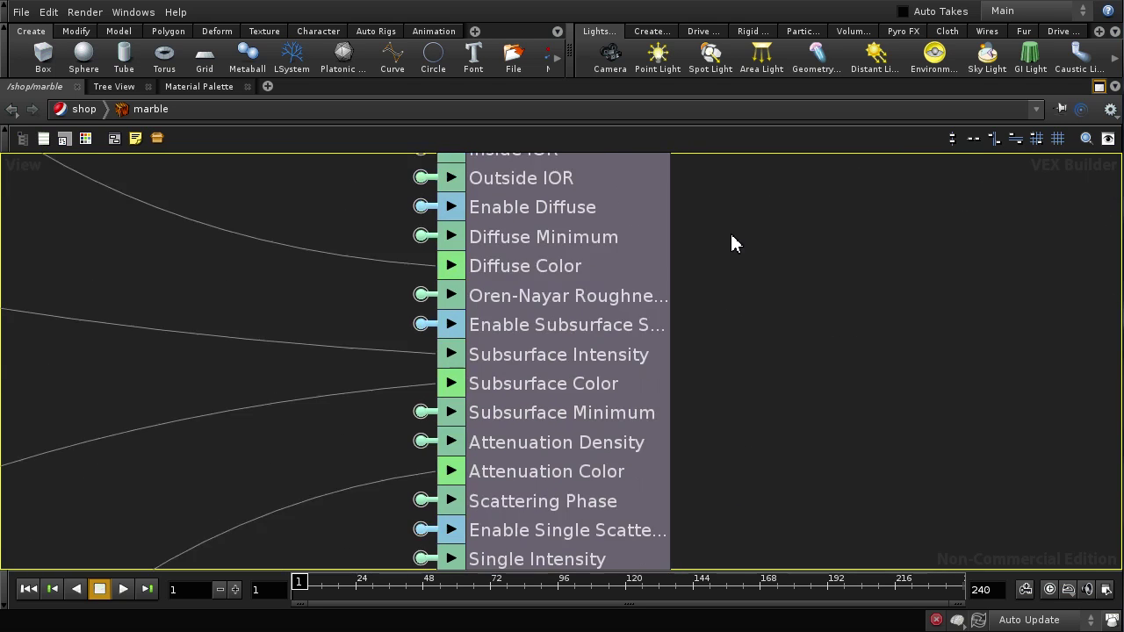
pyautogui.scroll(-15, 747, 493)
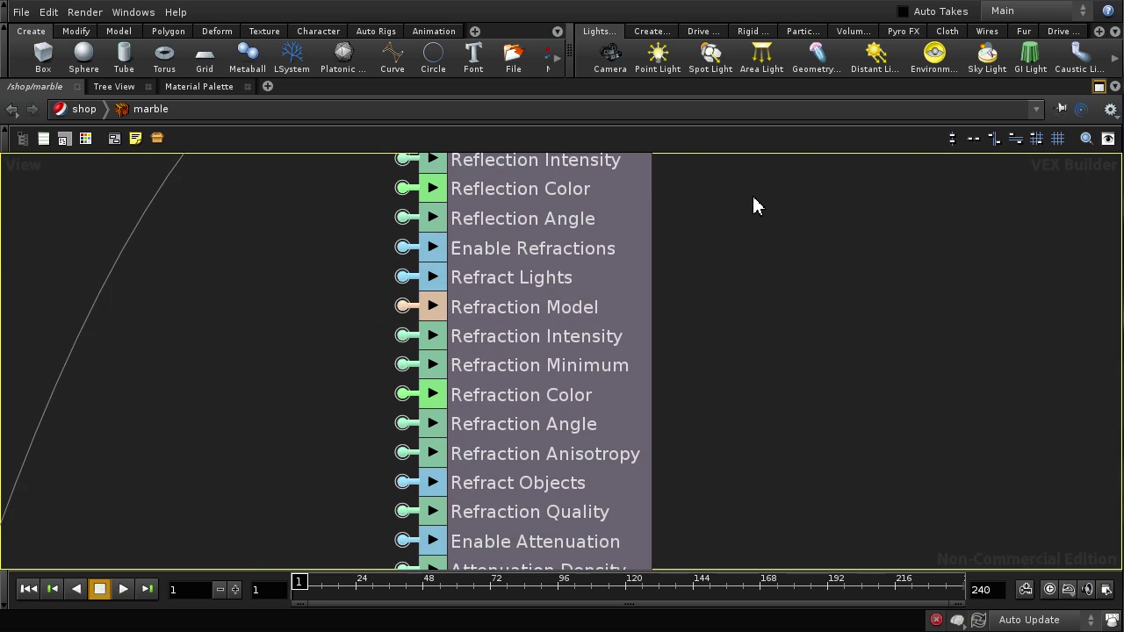
pyautogui.scroll(-6, 760, 356)
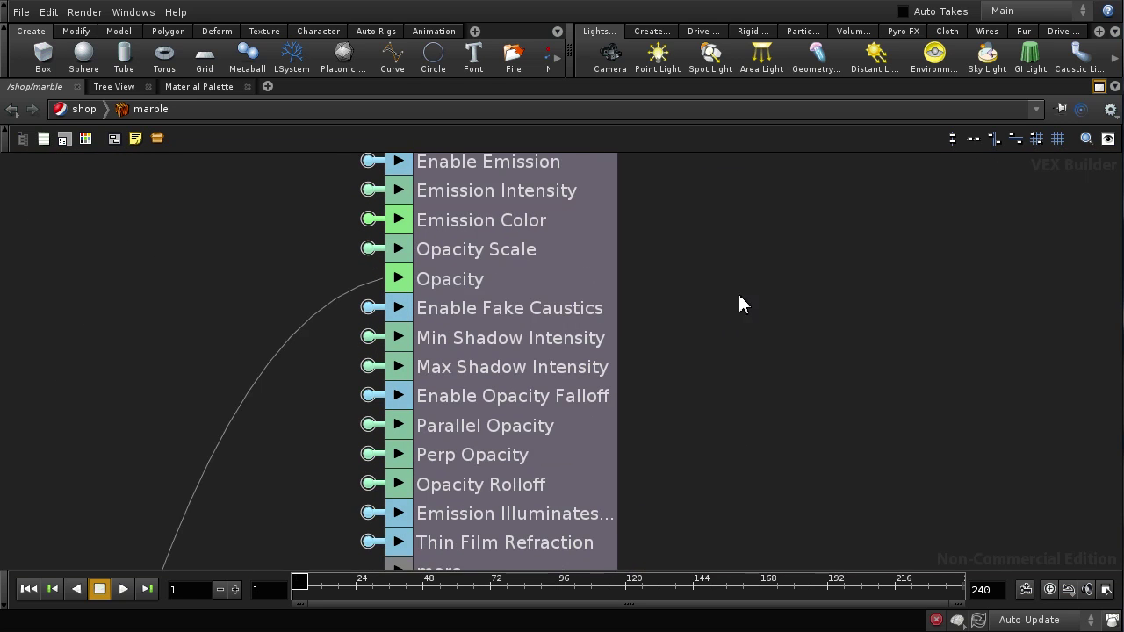
pyautogui.scroll(3, 742, 352)
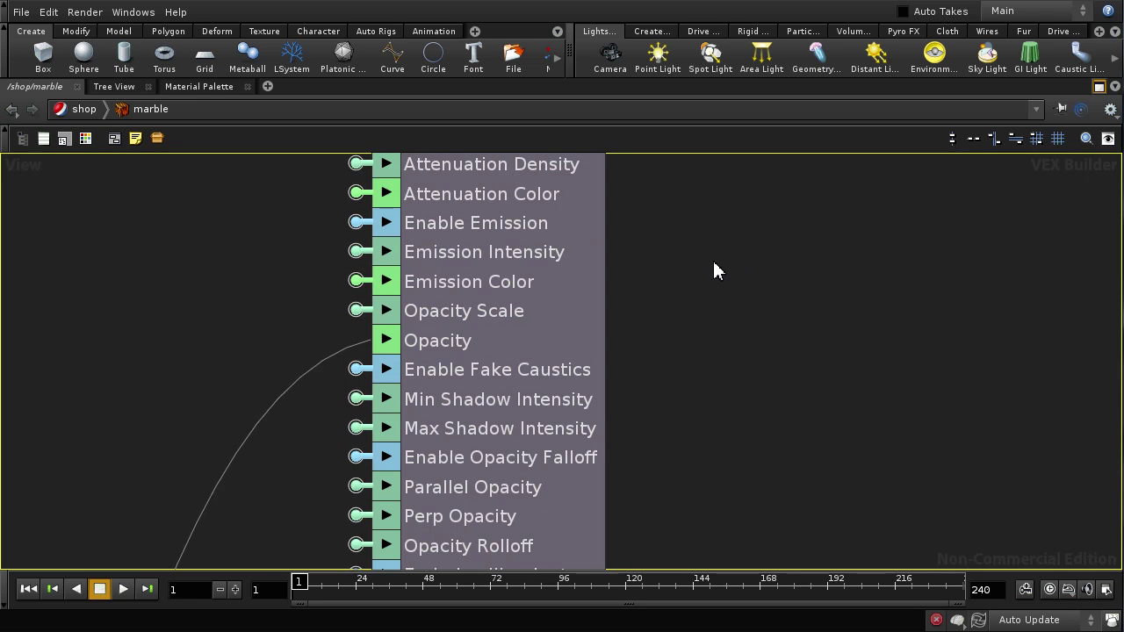
pyautogui.scroll(3, 710, 290)
pyautogui.scroll(13, 705, 291)
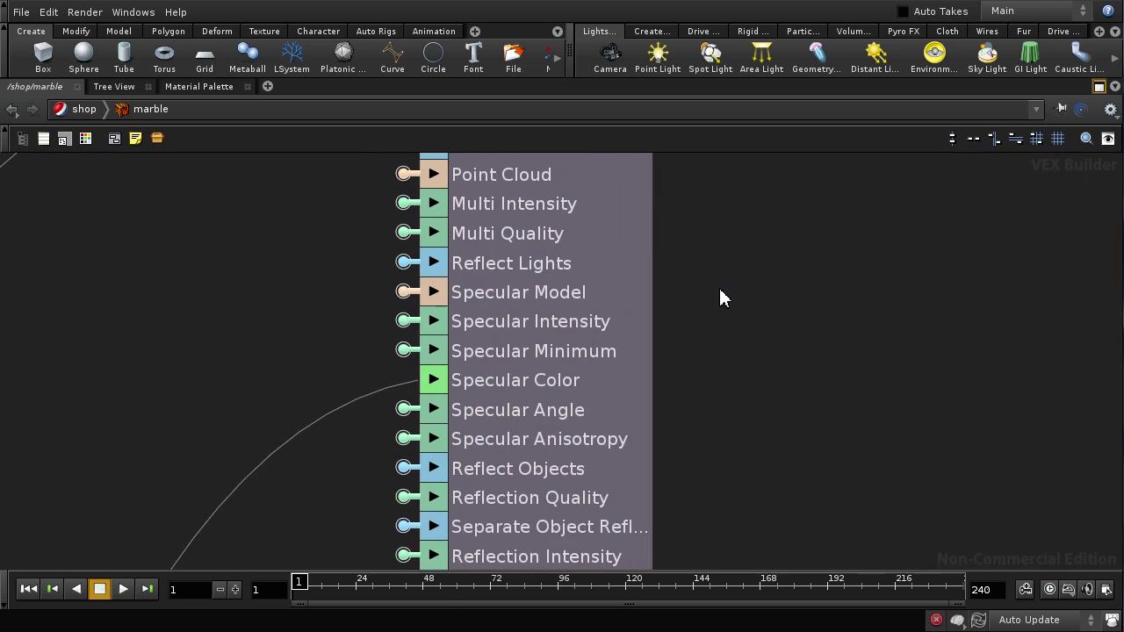
pyautogui.scroll(9, 726, 336)
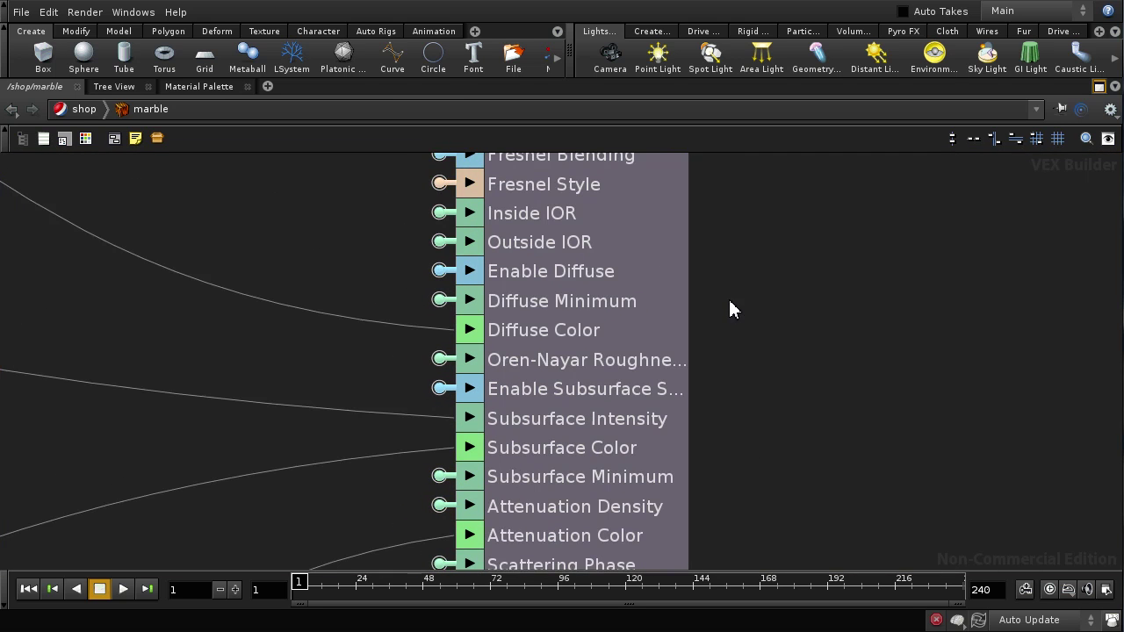
pyautogui.scroll(3, 730, 359)
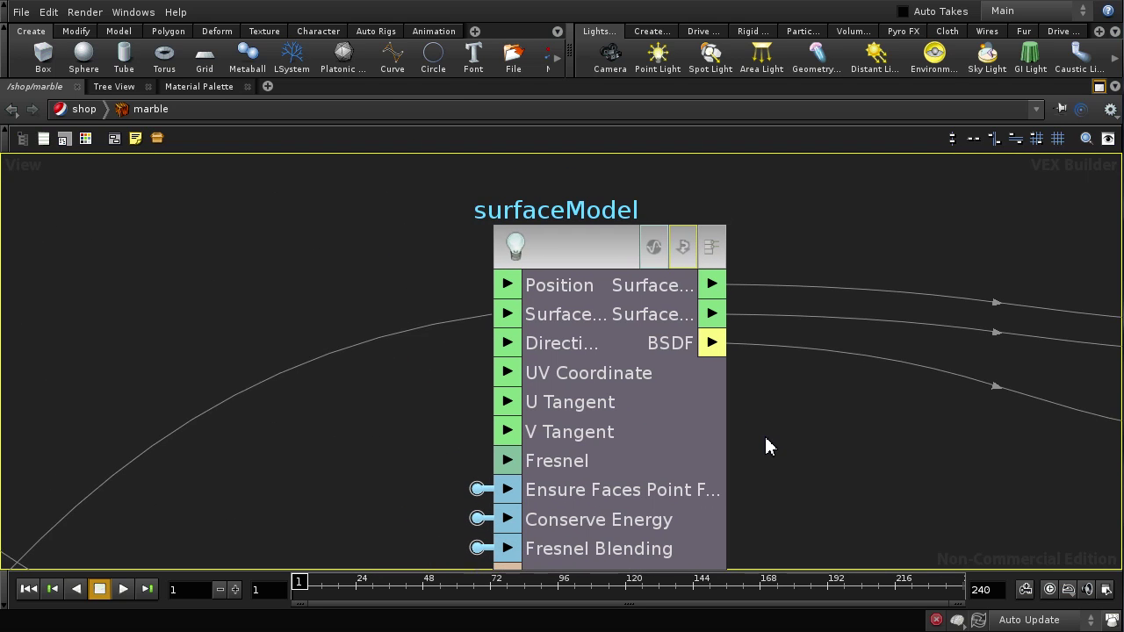
# Toggle the surfaceModel node's cyan and yellow flags on and off in turn.
pyautogui.click(675, 251)
pyautogui.click(674, 251)
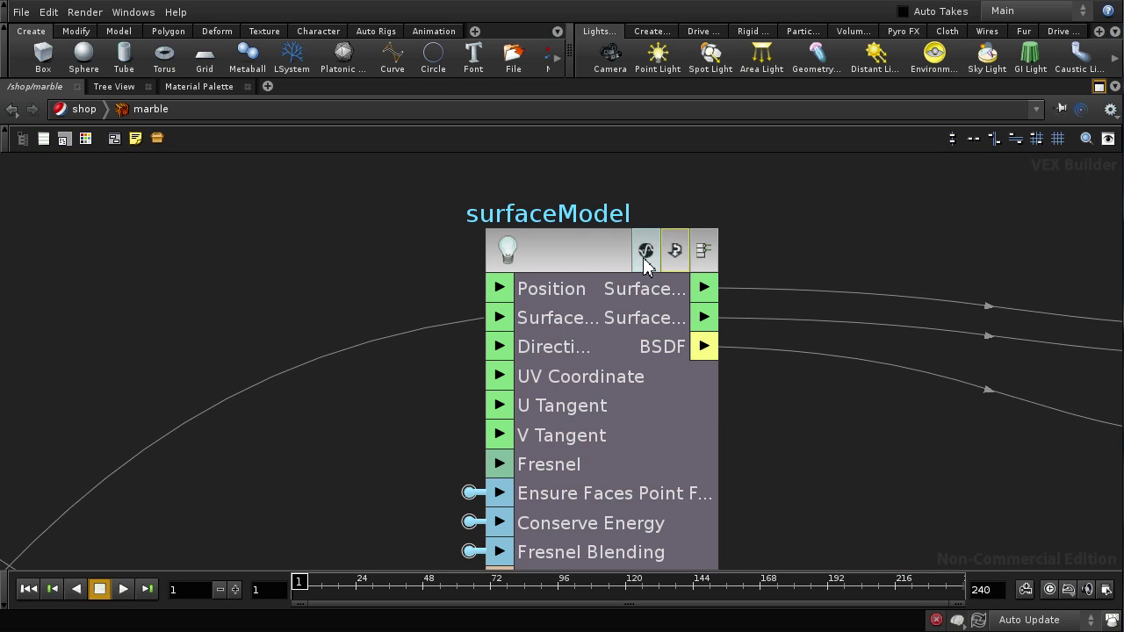
pyautogui.click(645, 259)
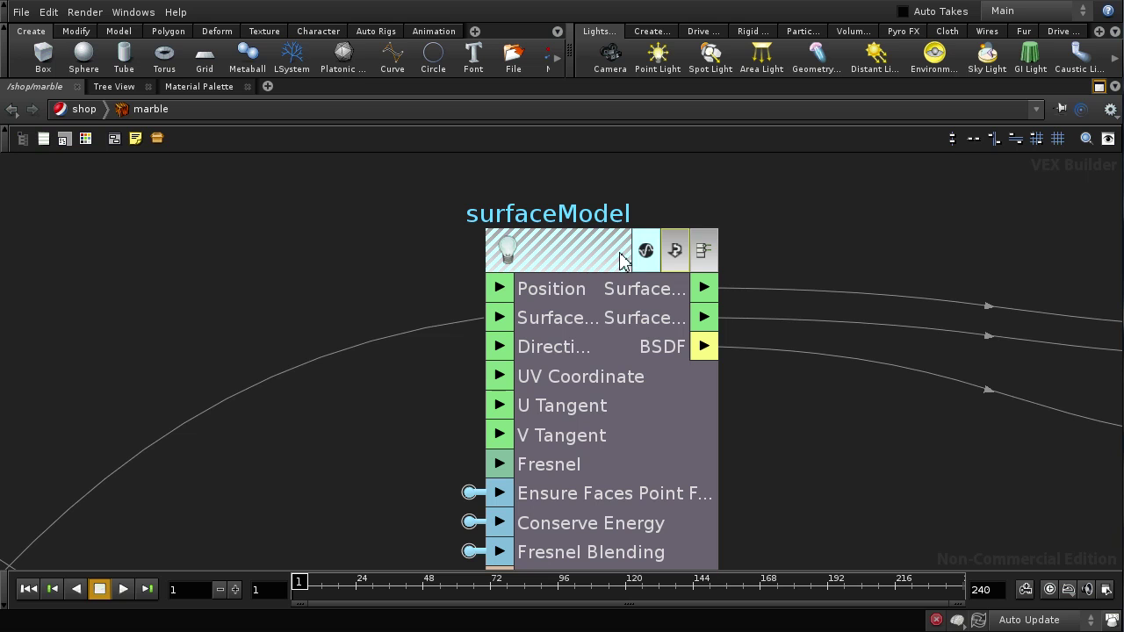
pyautogui.click(646, 252)
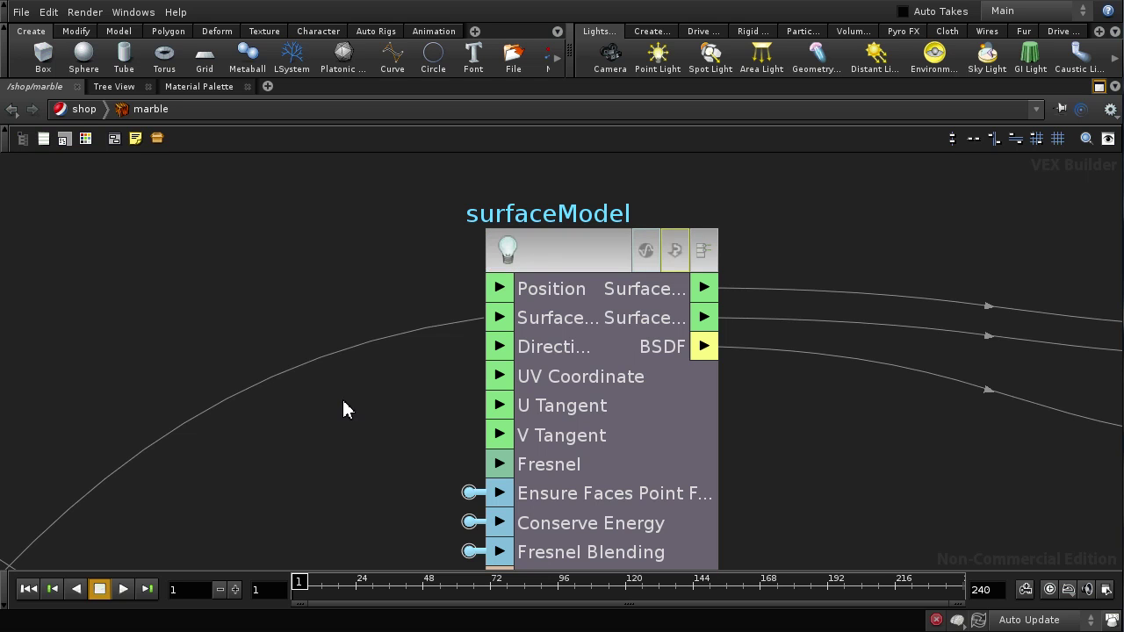
pyautogui.click(674, 251)
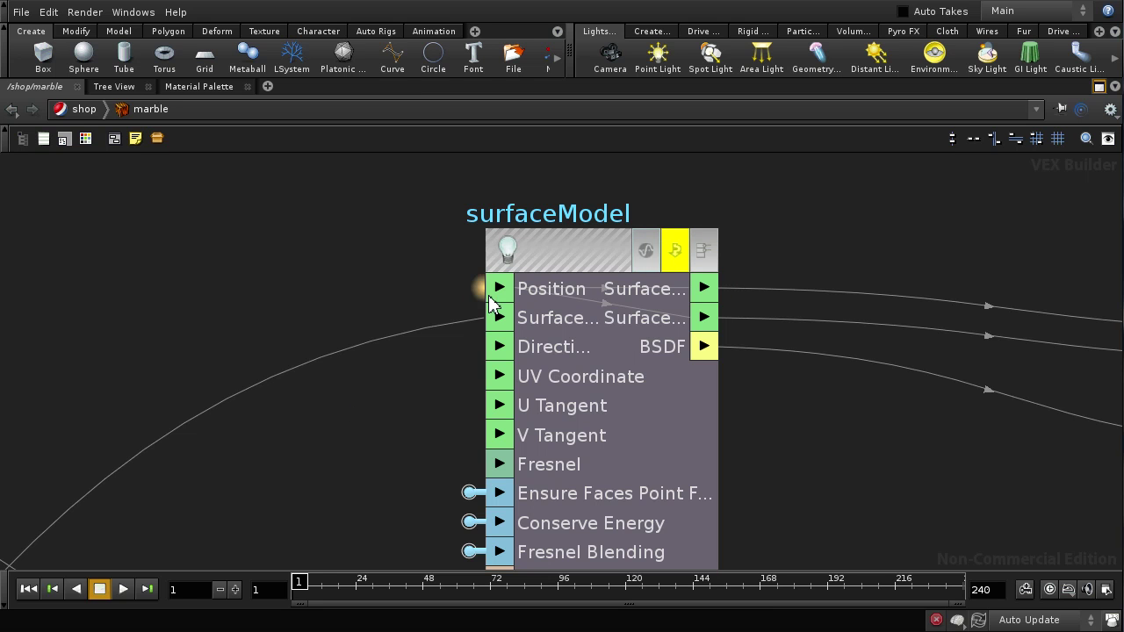
pyautogui.click(676, 252)
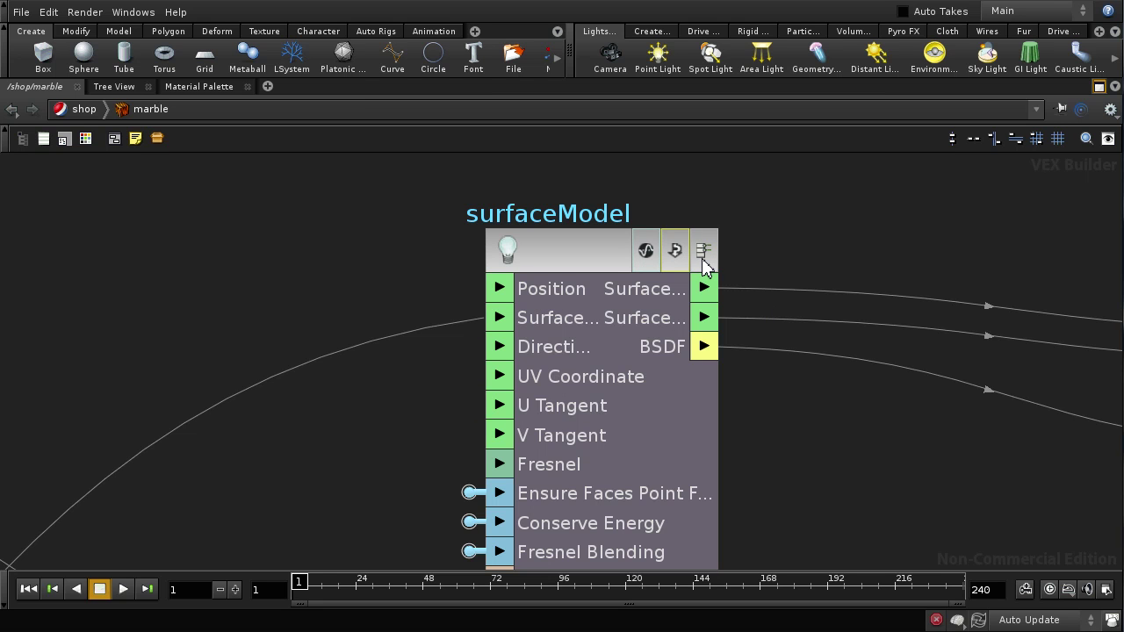
# Select the surfaceModel node and cycle its display through fully collapsed, connected inputs only, and all inputs.
pyautogui.click(587, 259)
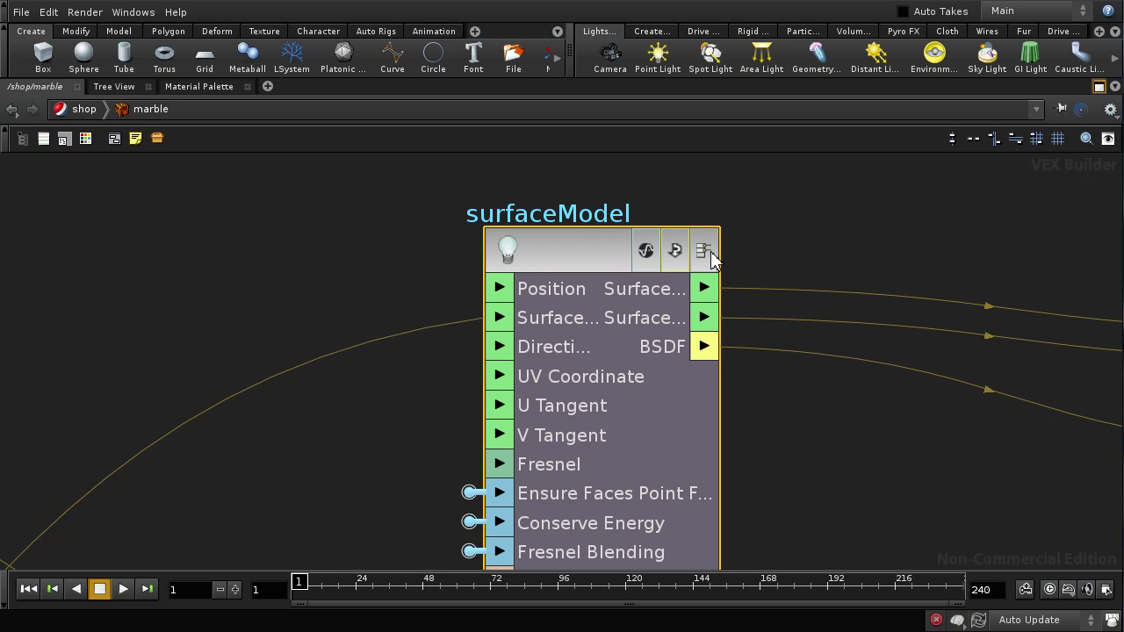
pyautogui.press('Delete')
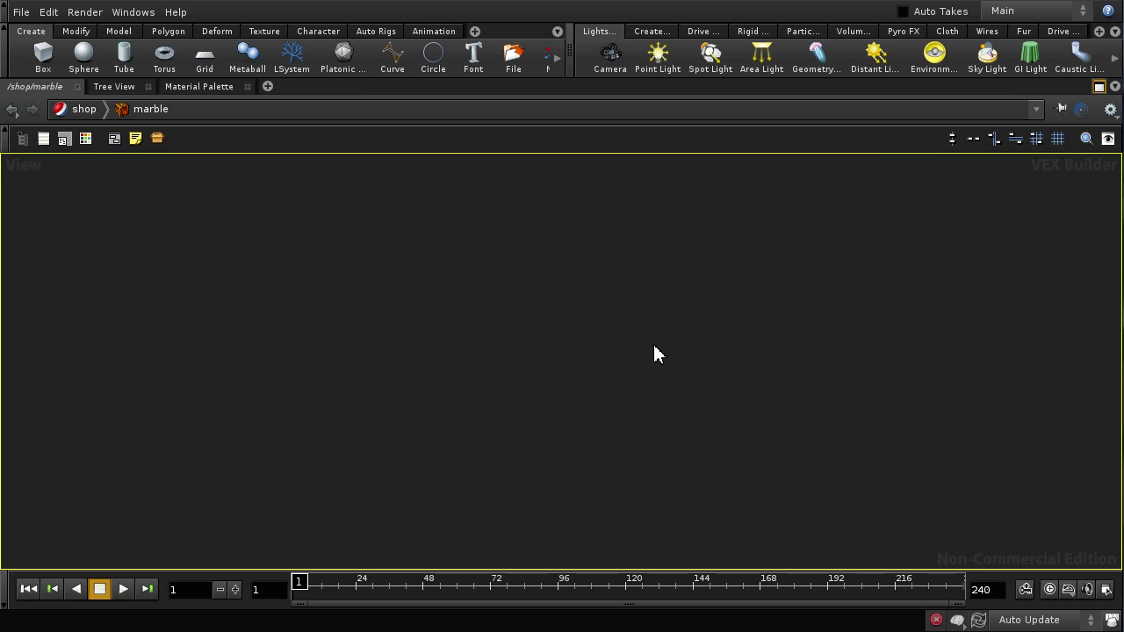
pyautogui.hotkey('ctrl', 'z')
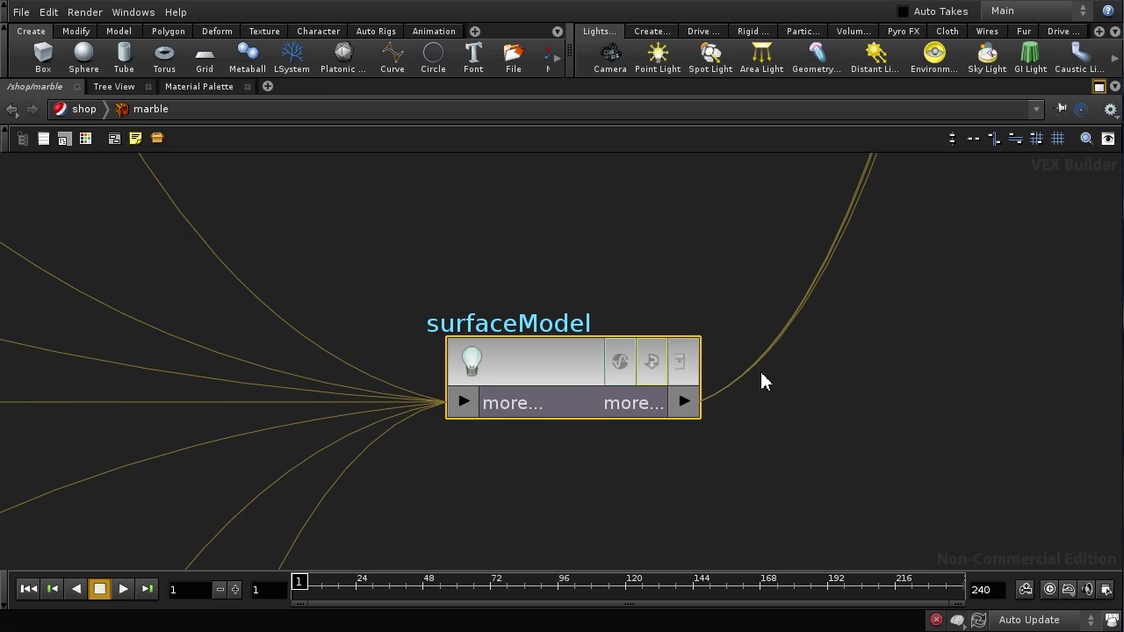
pyautogui.click(651, 361)
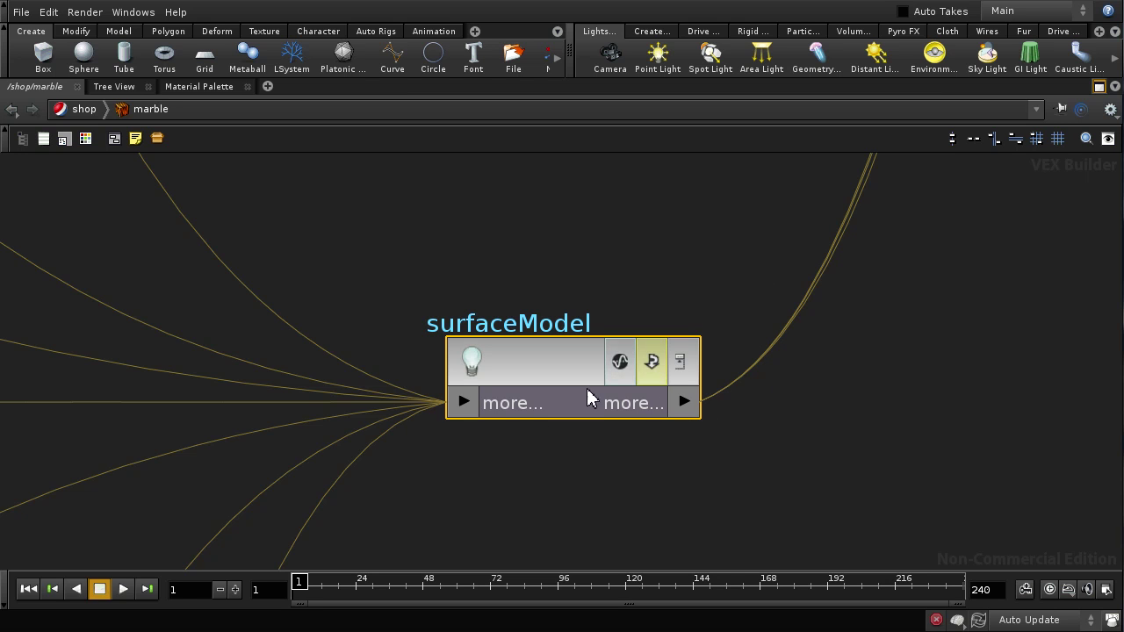
pyautogui.click(651, 361)
pyautogui.click(684, 362)
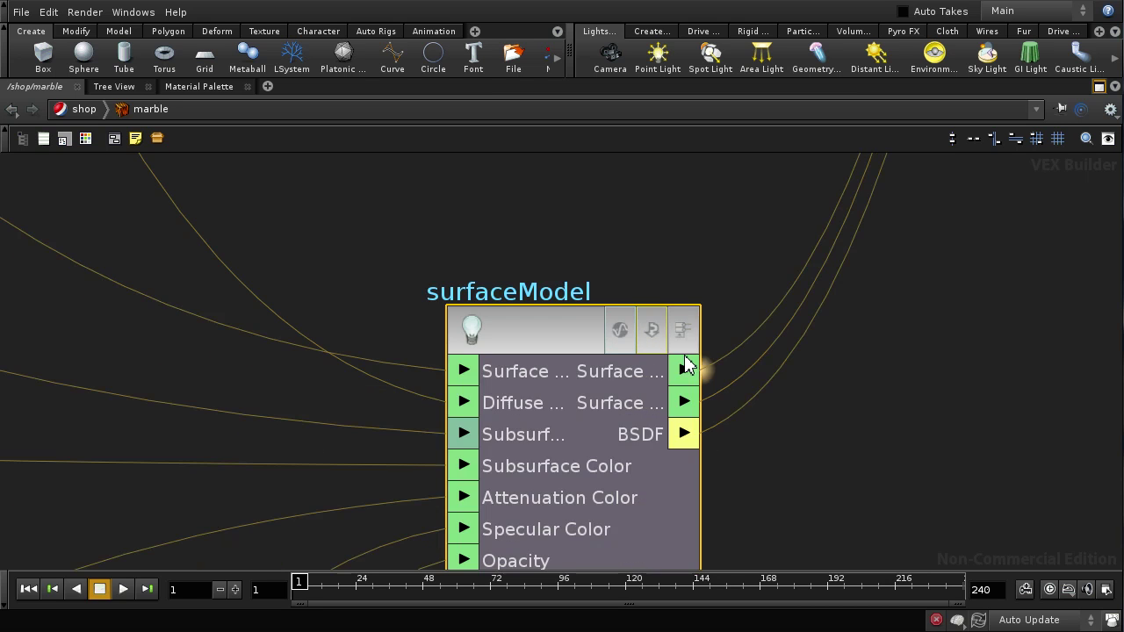
pyautogui.moveTo(767, 440); pyautogui.dragTo(755, 318, button='middle')
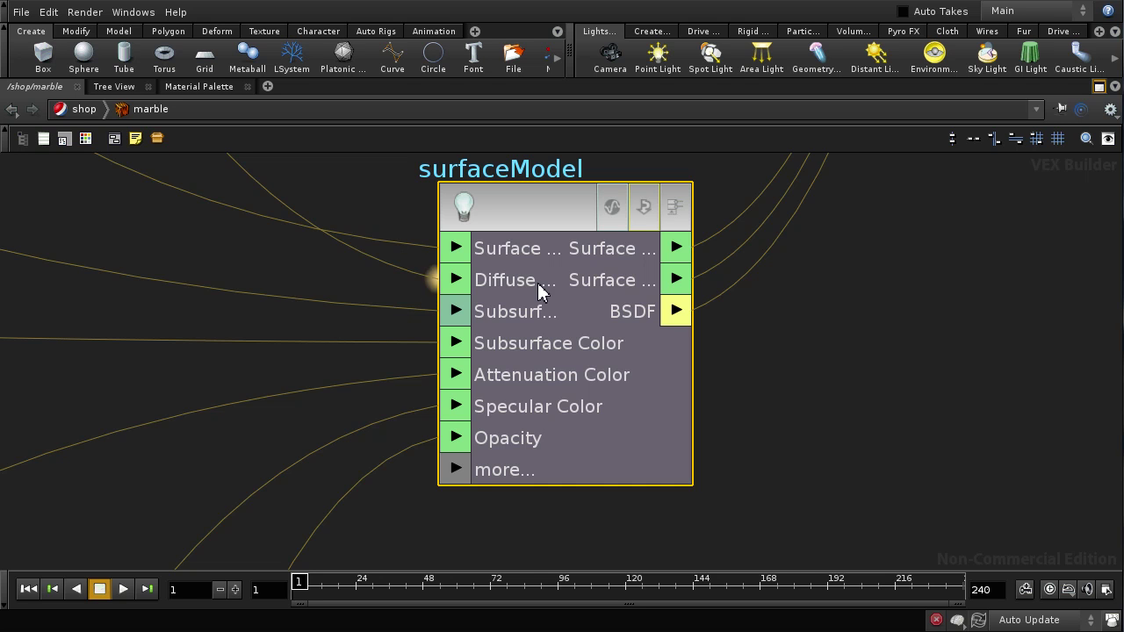
pyautogui.click(675, 208)
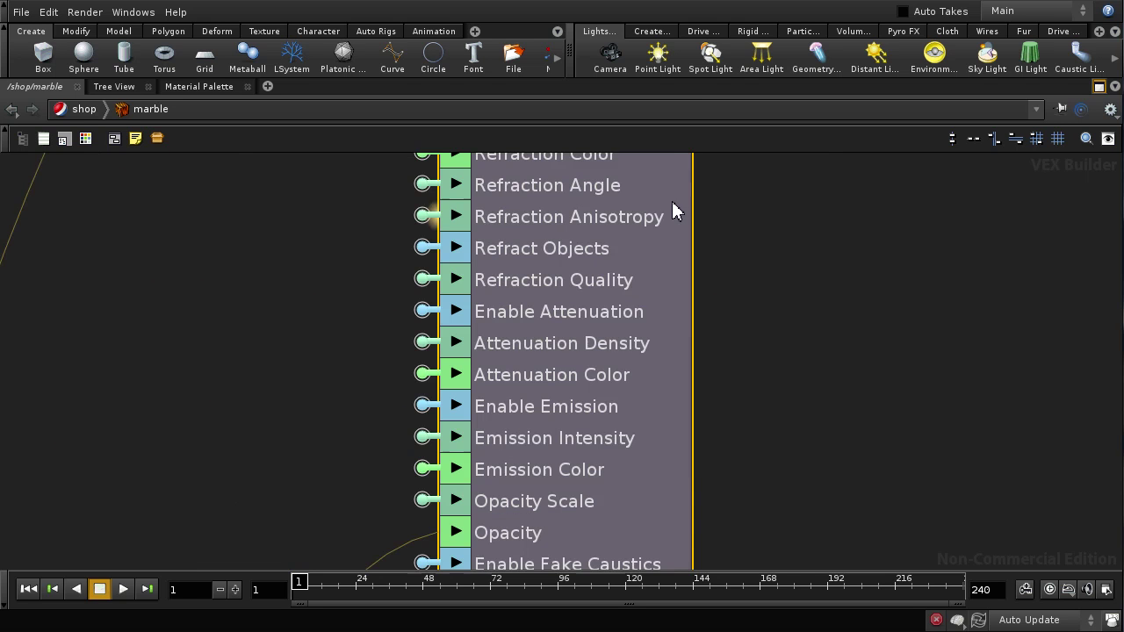
# Examine the expanded surfaceModel inputs from the refraction settings up to Fresnel Style, including the wired specular, attenuation, subsurface and diffuse inputs.
pyautogui.scroll(5, 776, 364)
pyautogui.scroll(10, 753, 380)
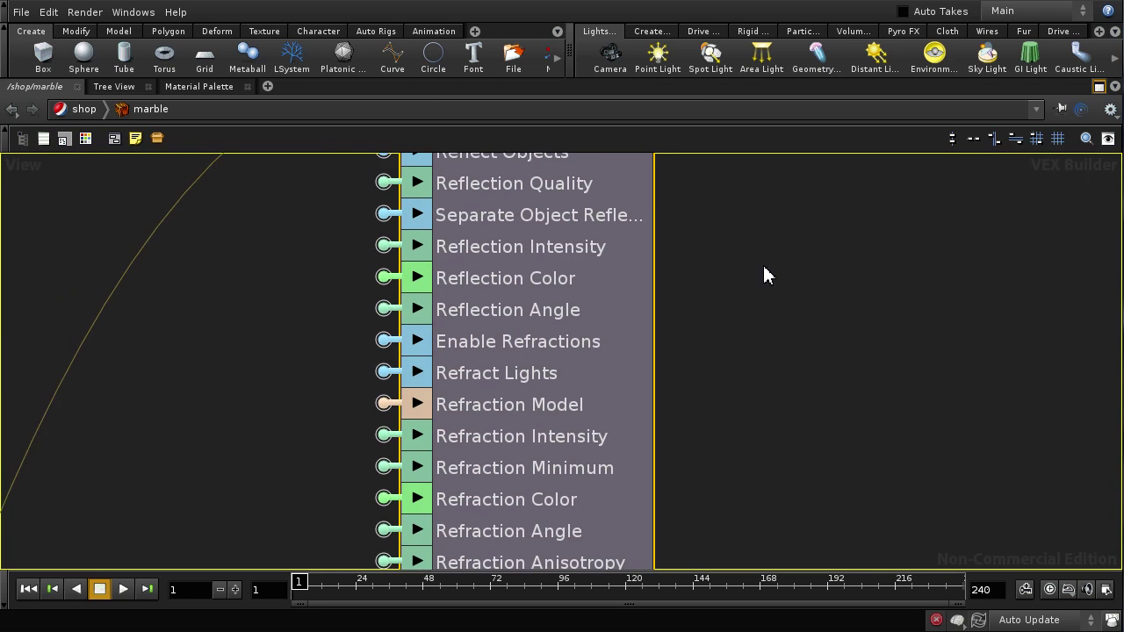
pyautogui.scroll(10, 808, 367)
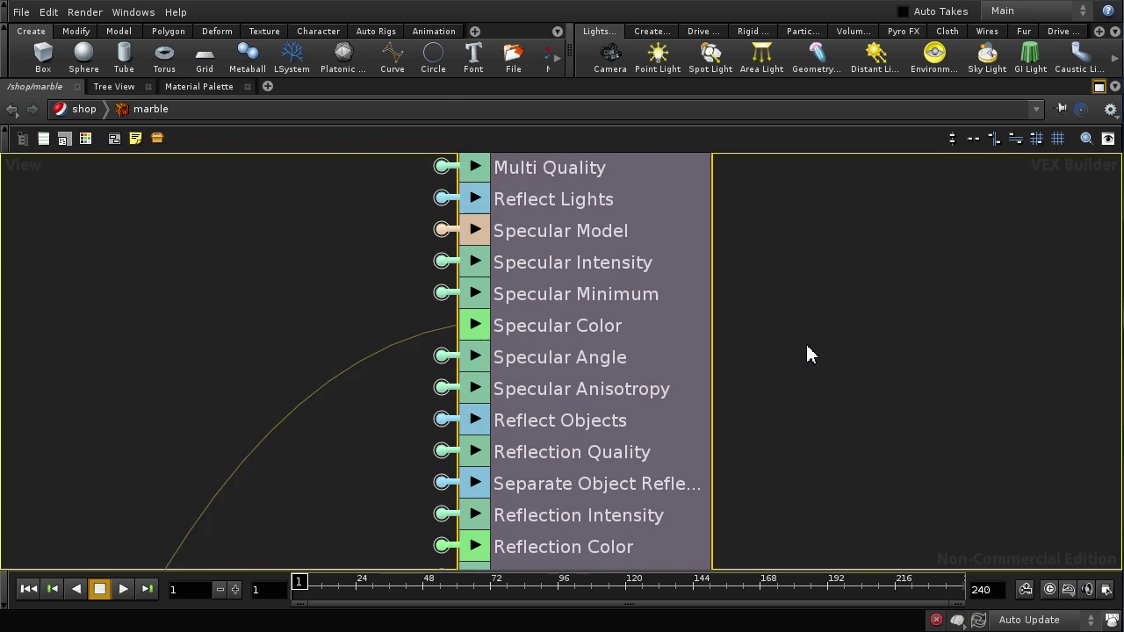
pyautogui.scroll(8, 887, 373)
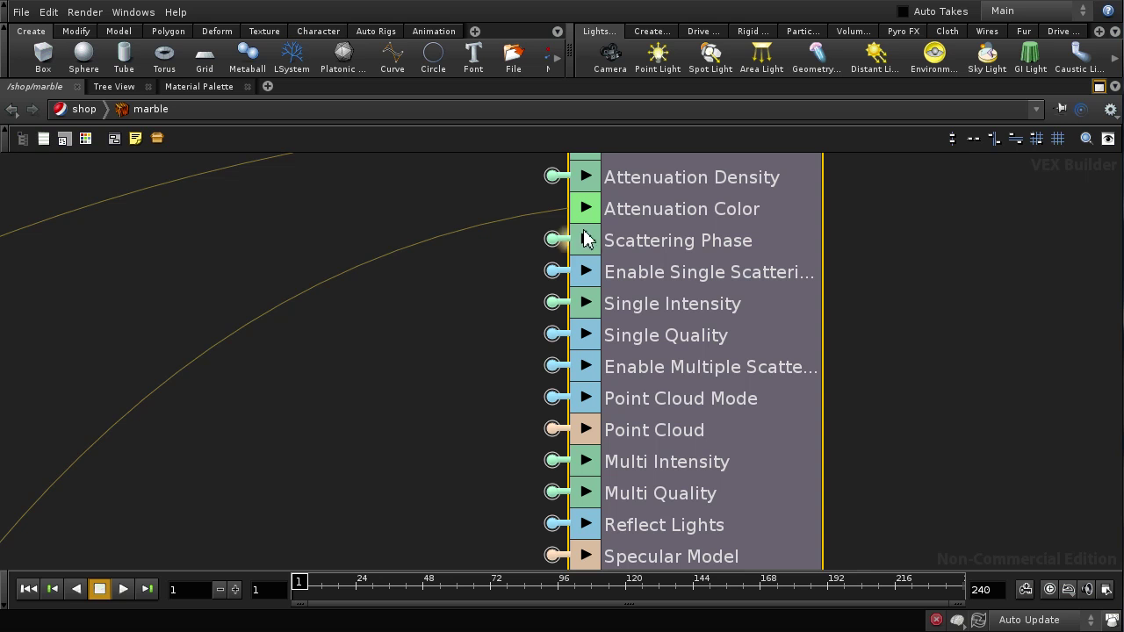
pyautogui.moveTo(428, 342); pyautogui.dragTo(421, 500, button='middle')
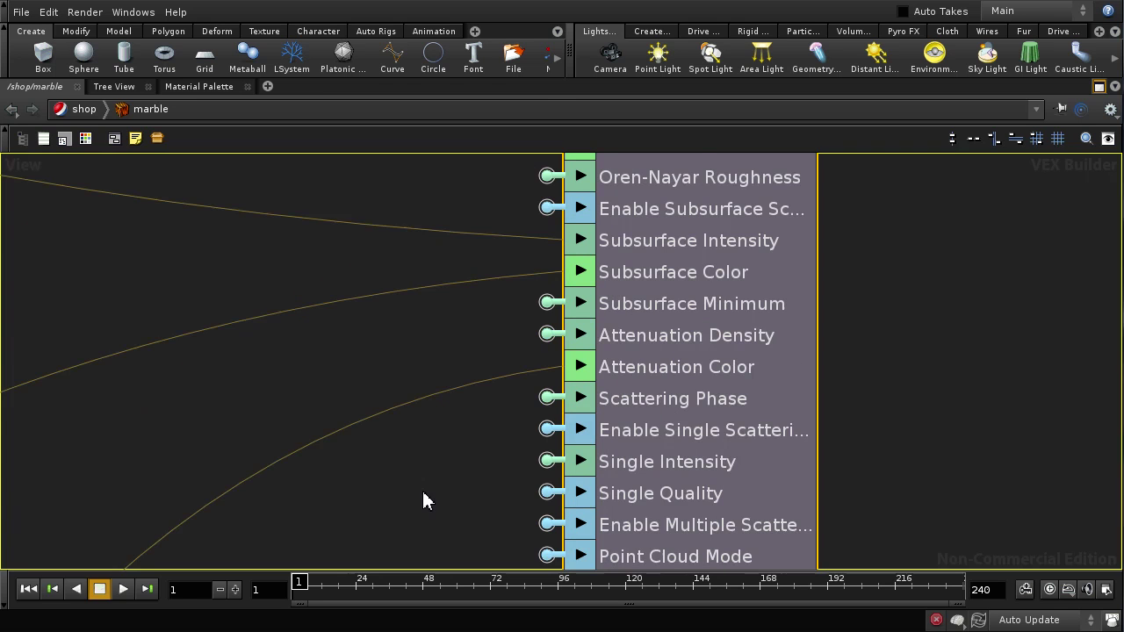
pyautogui.moveTo(427, 342); pyautogui.dragTo(471, 454, button='middle')
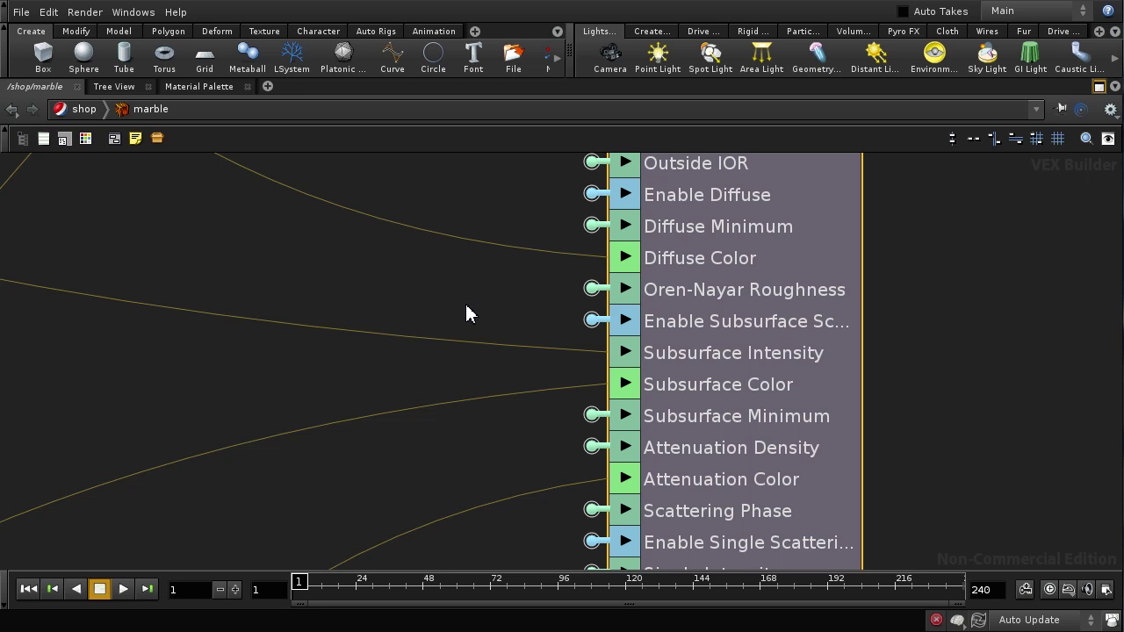
pyautogui.moveTo(466, 311); pyautogui.dragTo(484, 407, button='middle')
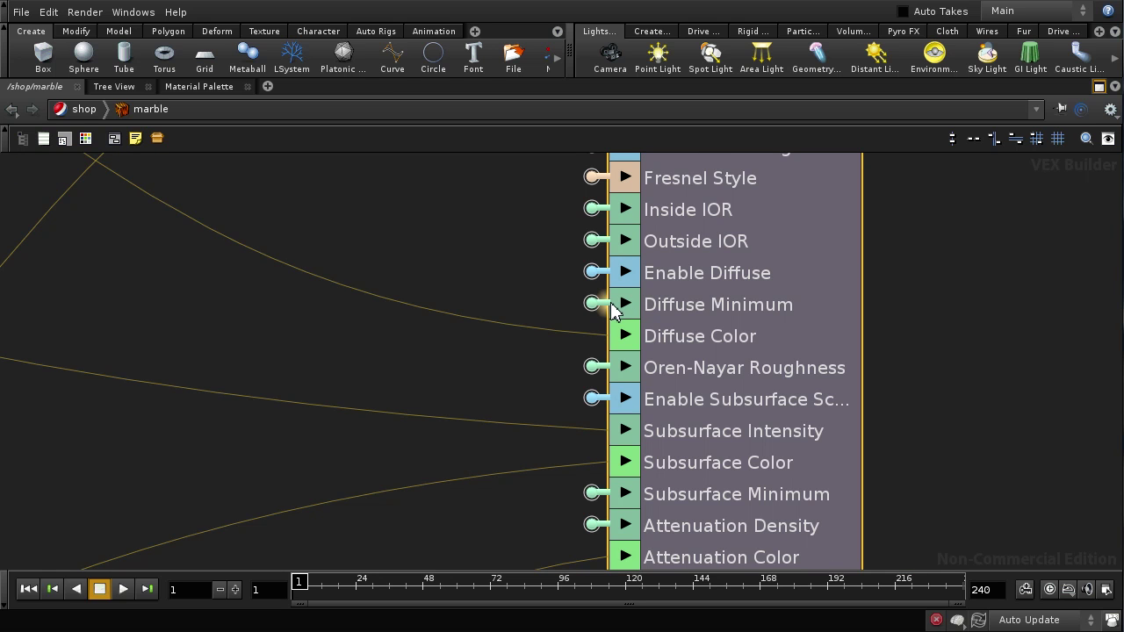
# Reveal the hidden node feeding surfaceModel's Diffuse Minimum input, then trace its wire to the diff_min parameter node and examine it.
pyautogui.click(592, 304)
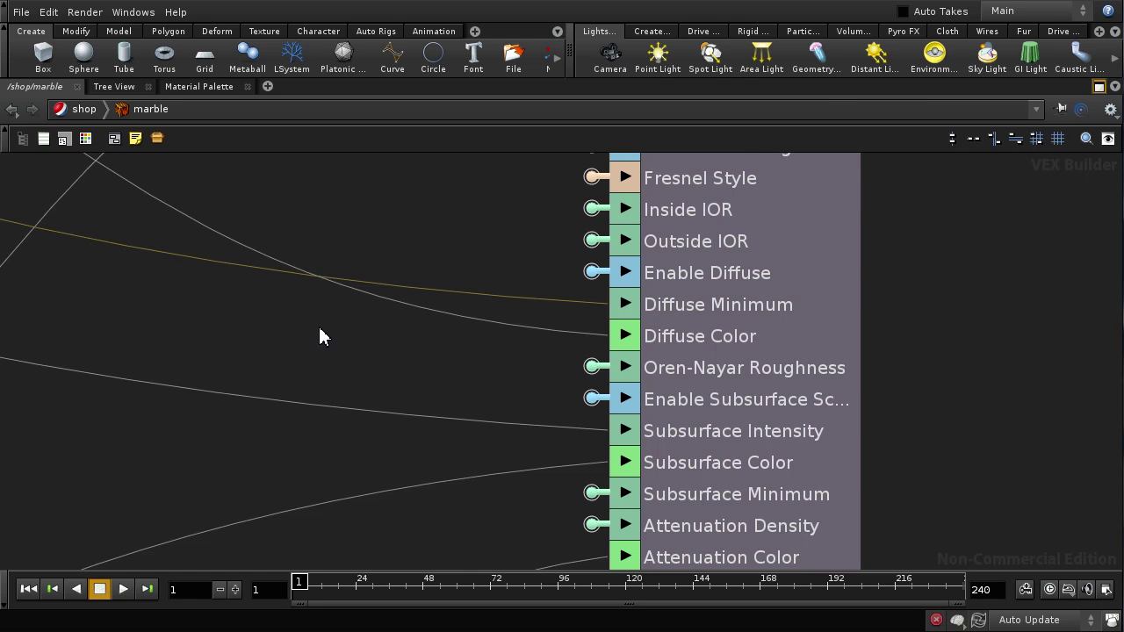
pyautogui.scroll(-6, 321, 336)
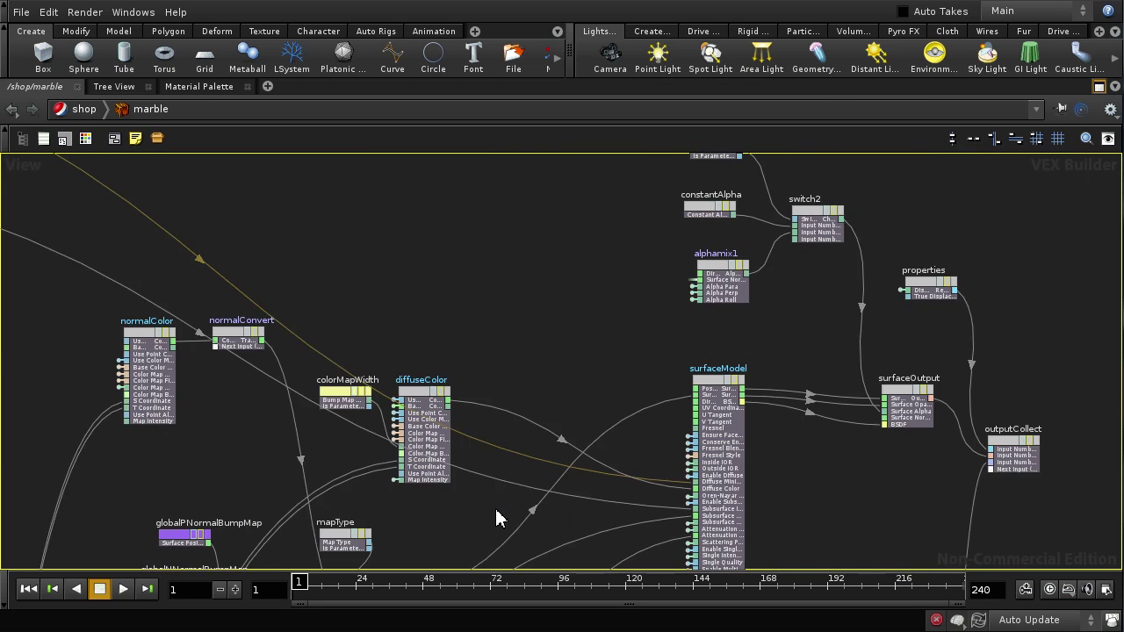
pyautogui.moveTo(326, 294); pyautogui.dragTo(582, 454, button='middle')
pyautogui.moveTo(421, 286); pyautogui.dragTo(632, 366, button='middle')
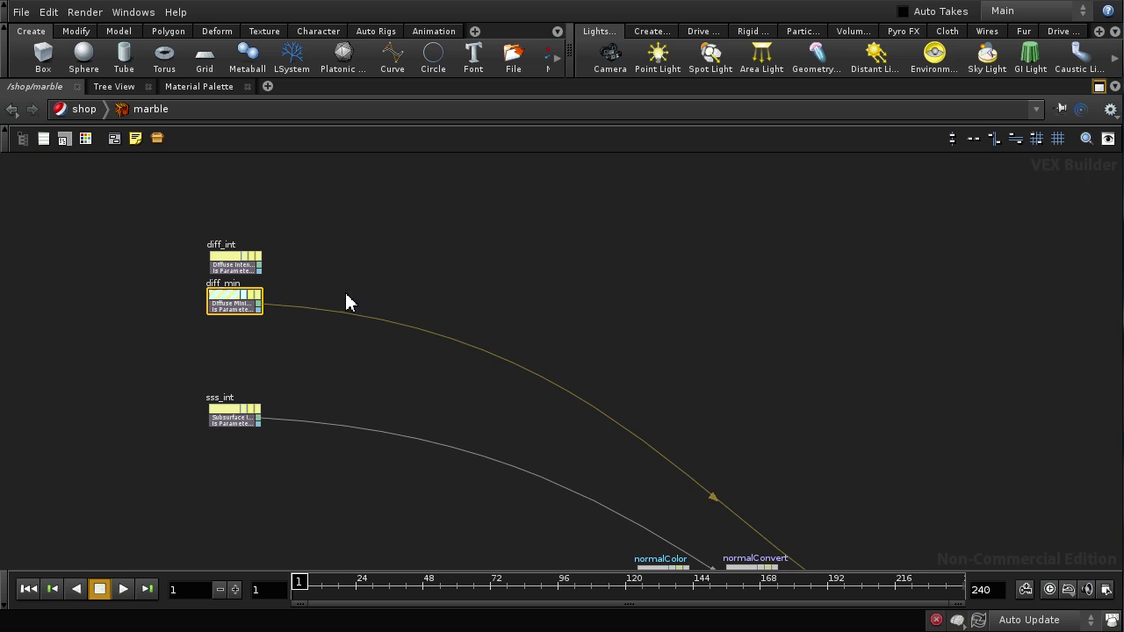
pyautogui.moveTo(229, 302); pyautogui.dragTo(226, 303)
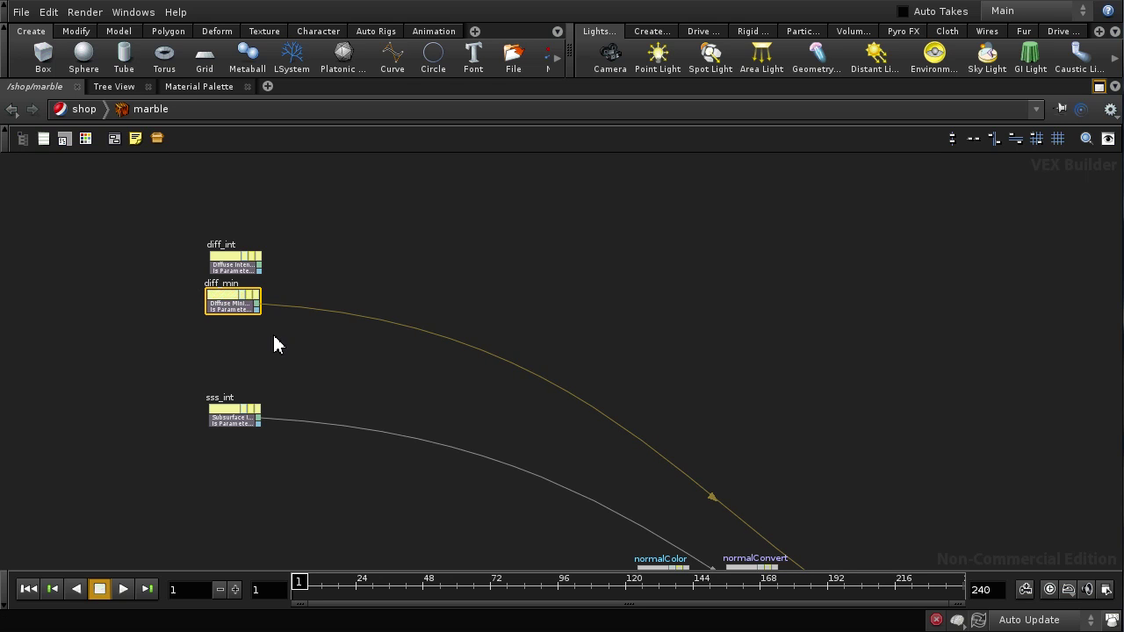
pyautogui.scroll(3, 261, 332)
pyautogui.scroll(-1, 263, 373)
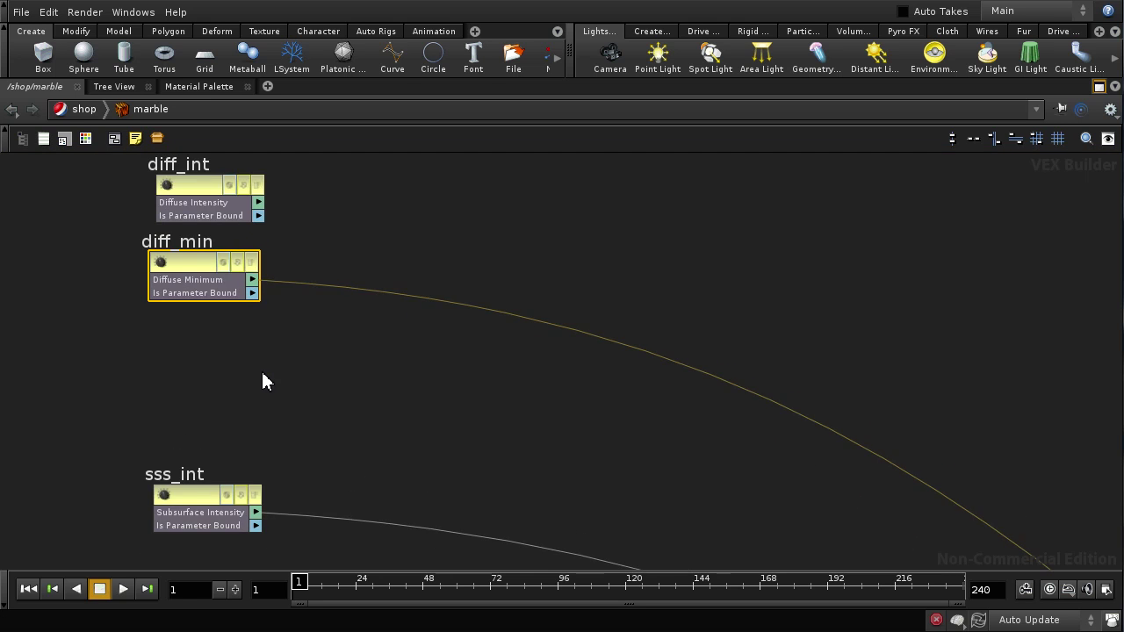
pyautogui.scroll(4, 261, 369)
pyautogui.moveTo(253, 314); pyautogui.dragTo(304, 437, button='middle')
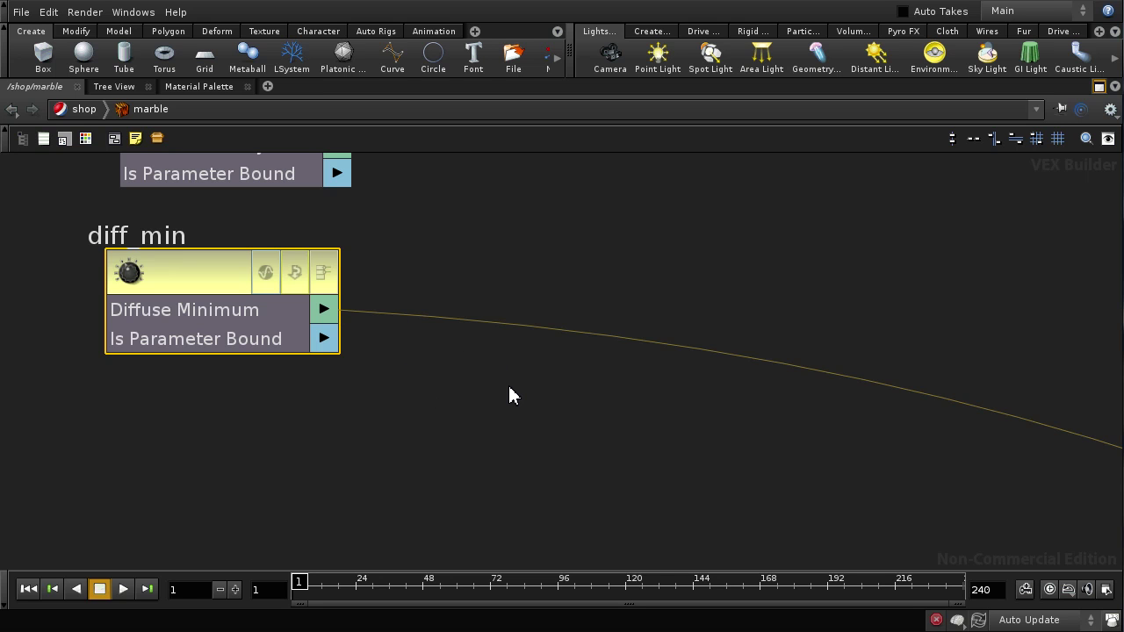
pyautogui.moveTo(589, 434)
pyautogui.mouseDown(button='middle')
pyautogui.moveTo(480, 384)
pyautogui.moveTo(606, 432)
pyautogui.mouseUp(button='middle')
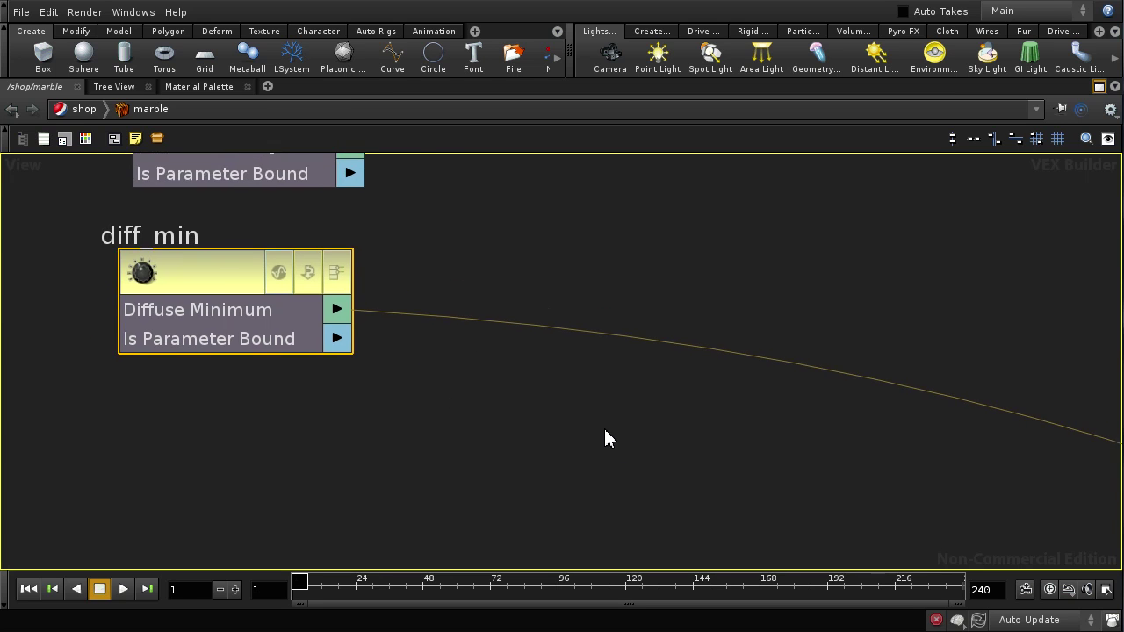
pyautogui.moveTo(761, 454); pyautogui.dragTo(705, 431, button='middle')
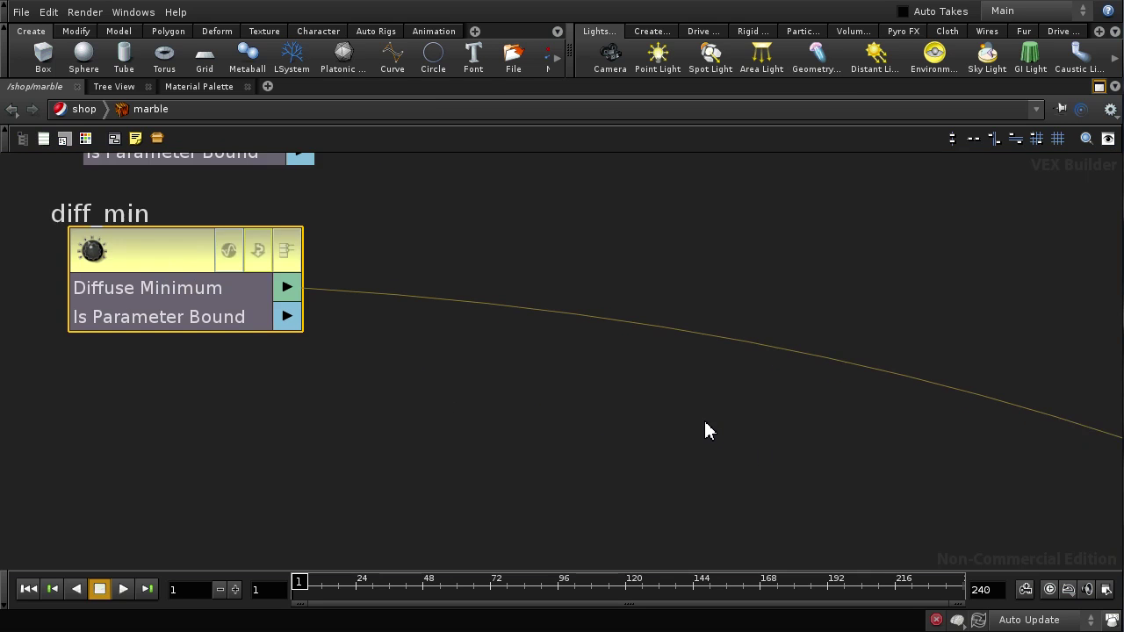
# Return to the surfaceModel node and hide the input node connected to Diffuse Minimum.
pyautogui.scroll(1, 702, 420)
pyautogui.scroll(-3, 708, 466)
pyautogui.moveTo(788, 482); pyautogui.dragTo(634, 318, button='middle')
pyautogui.moveTo(808, 428); pyautogui.dragTo(796, 369, button='middle')
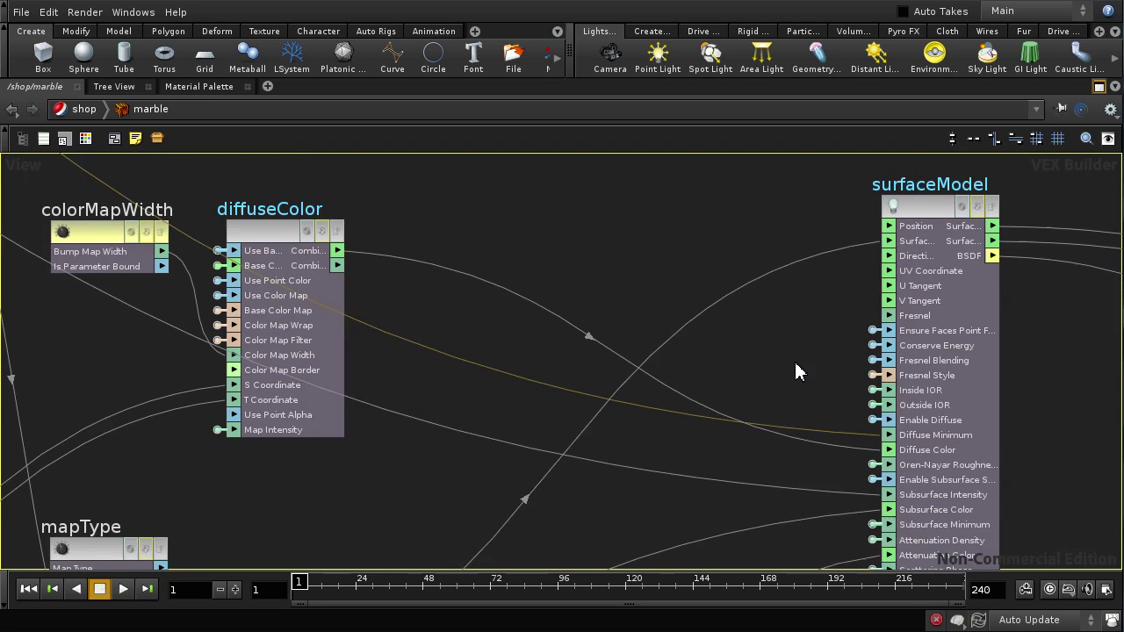
pyautogui.scroll(6, 808, 374)
pyautogui.moveTo(841, 417); pyautogui.dragTo(589, 234, button='middle')
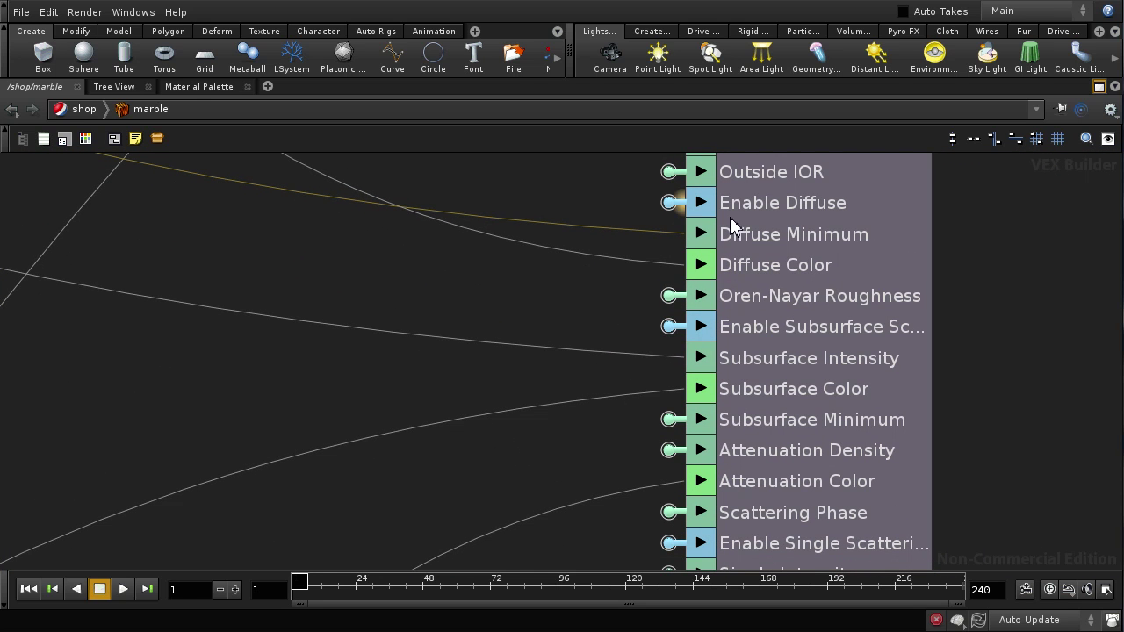
pyautogui.rightClick(701, 244)
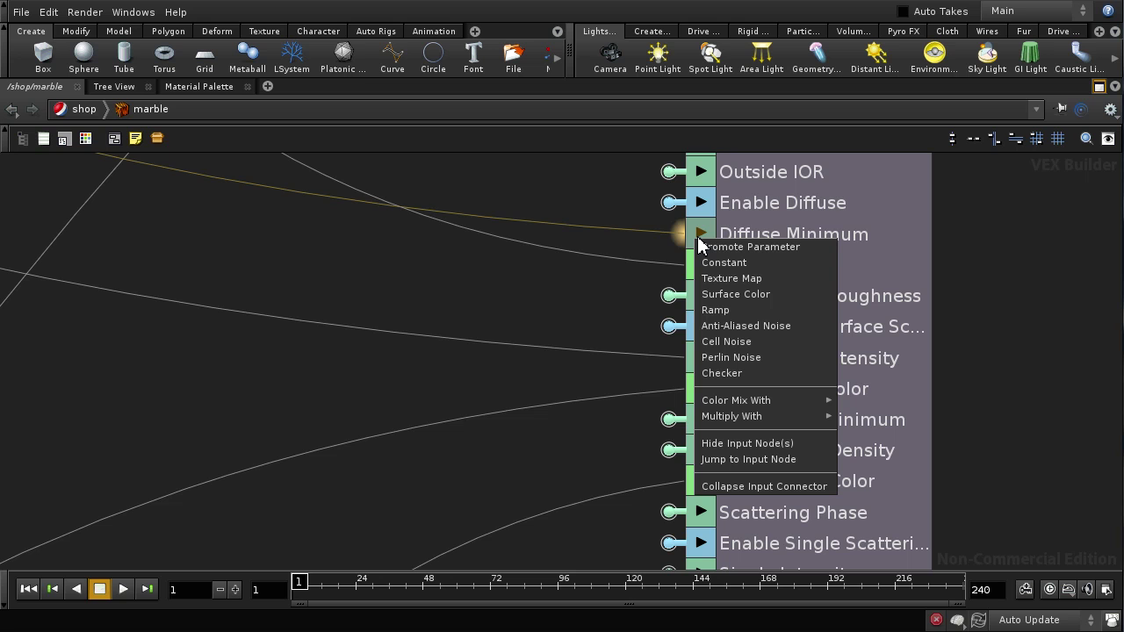
pyautogui.click(780, 444)
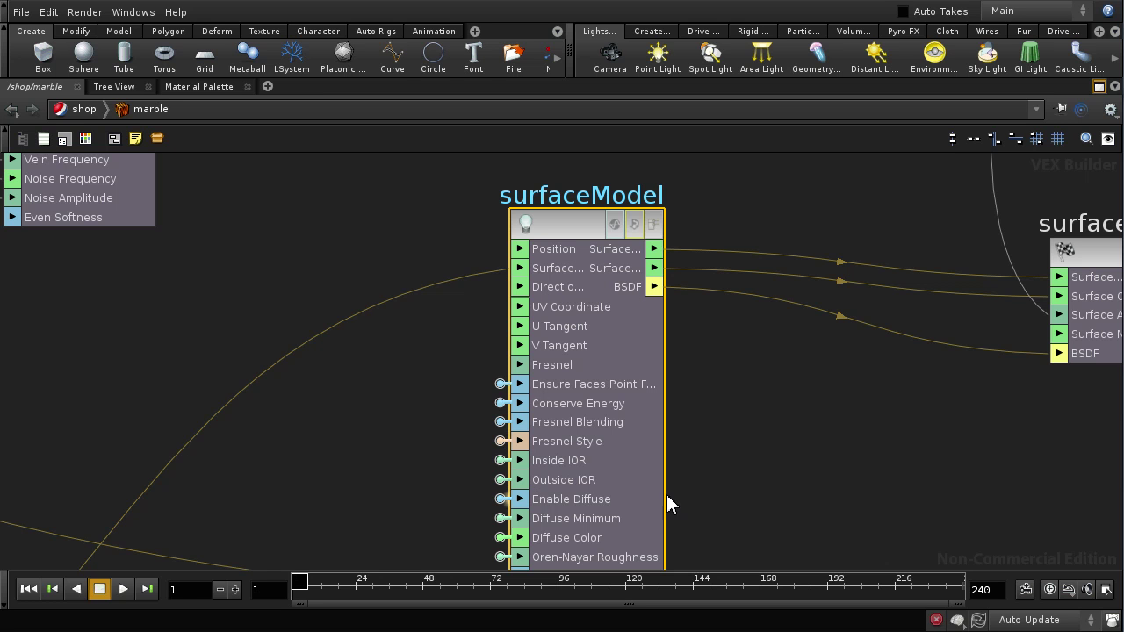
pyautogui.moveTo(760, 492); pyautogui.dragTo(759, 455, button='middle')
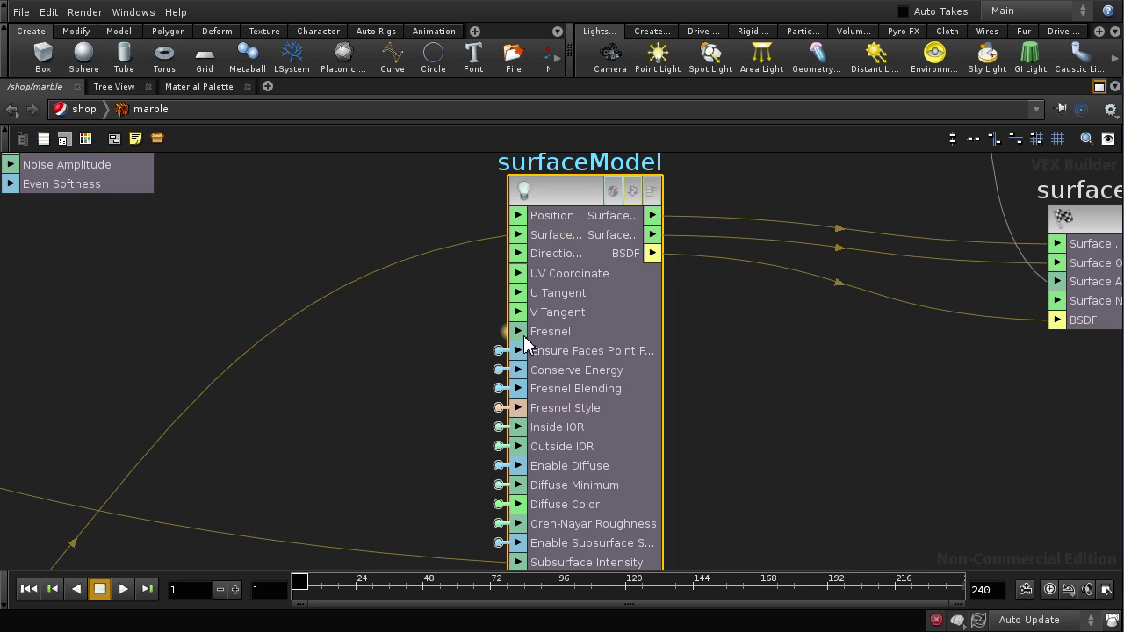
pyautogui.press('Tab')
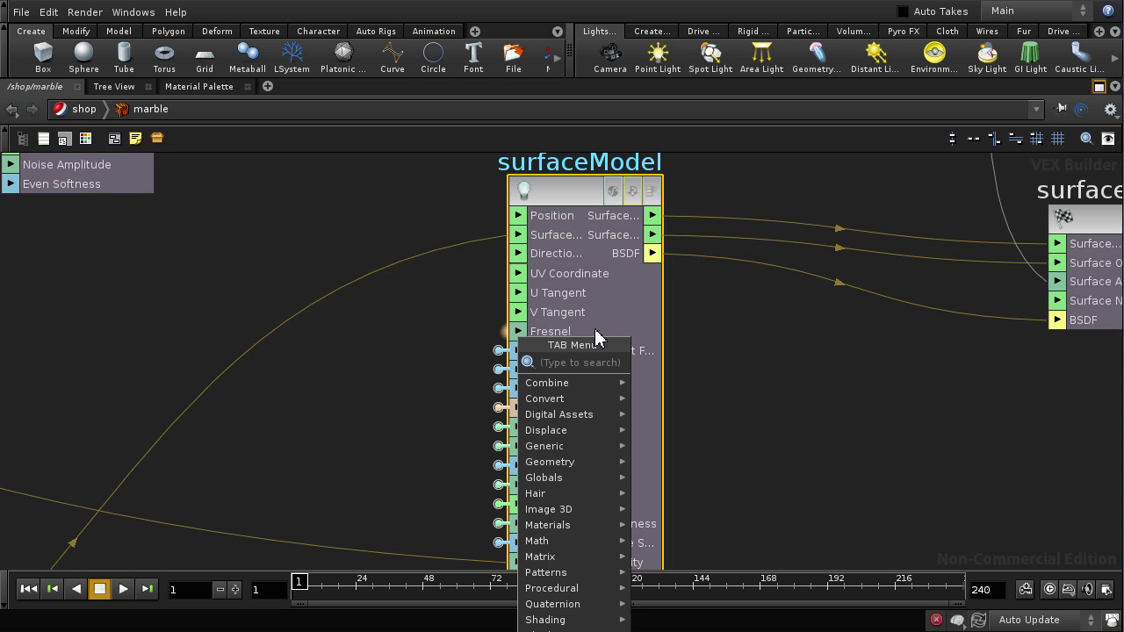
pyautogui.press('Escape')
pyautogui.scroll(-2, 717, 369)
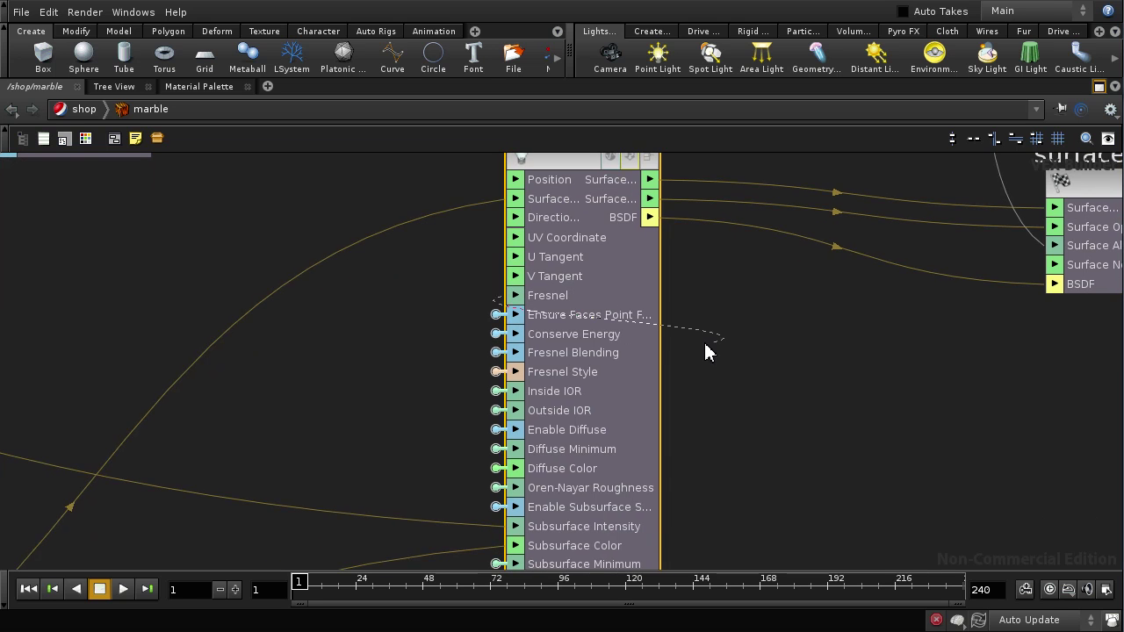
# Collapse the Fresnel input connector on the surfaceModel node.
pyautogui.rightClick(520, 298)
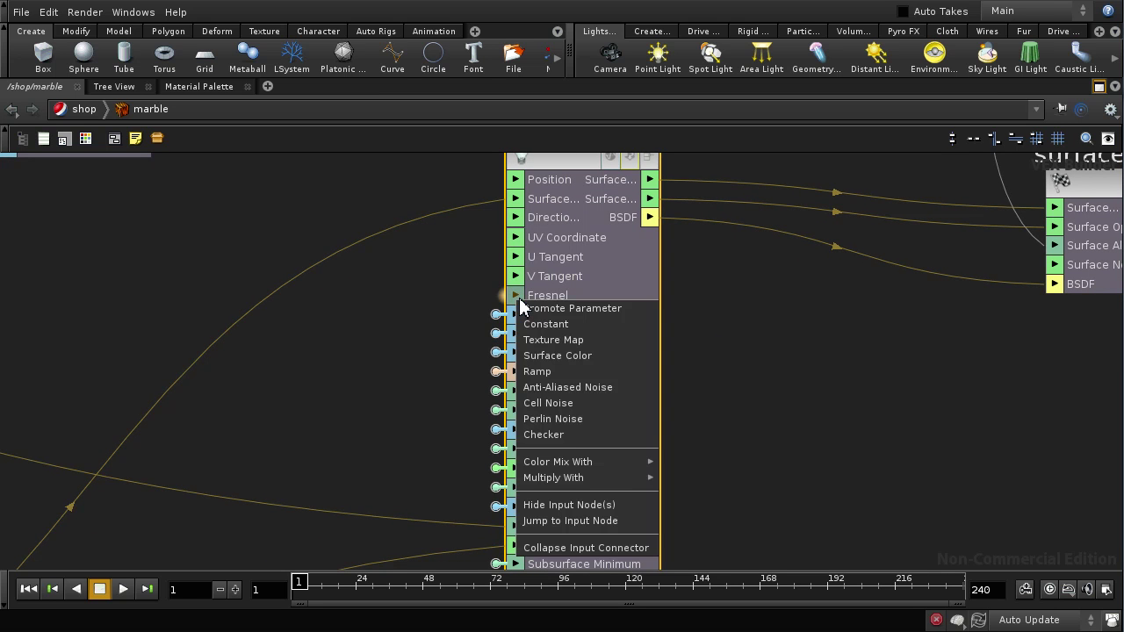
pyautogui.moveTo(542, 466)
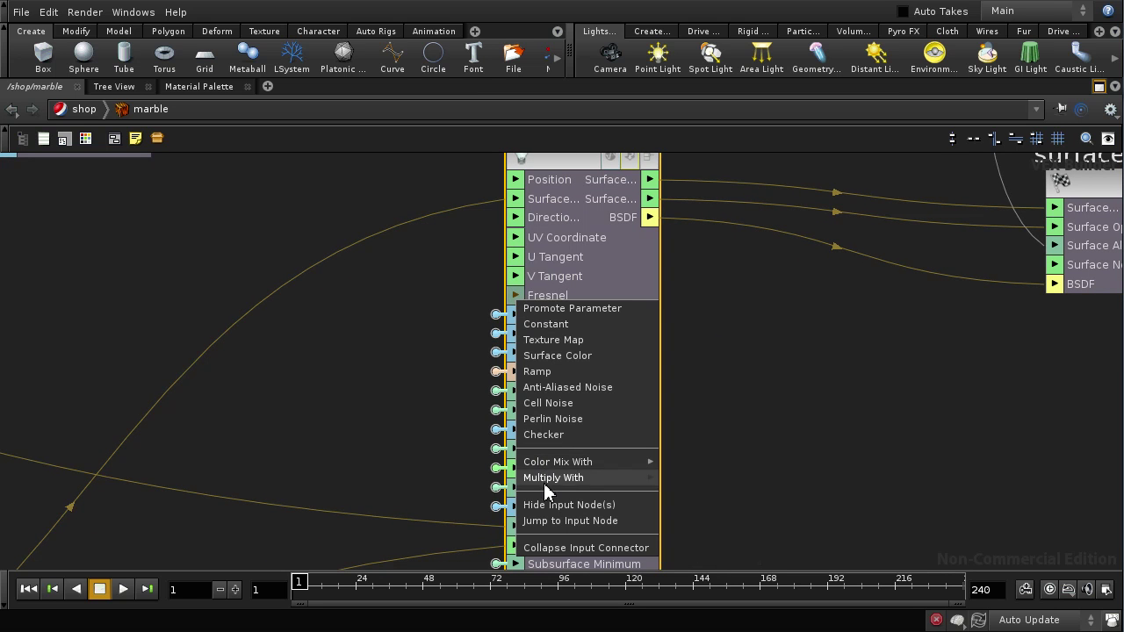
pyautogui.click(551, 548)
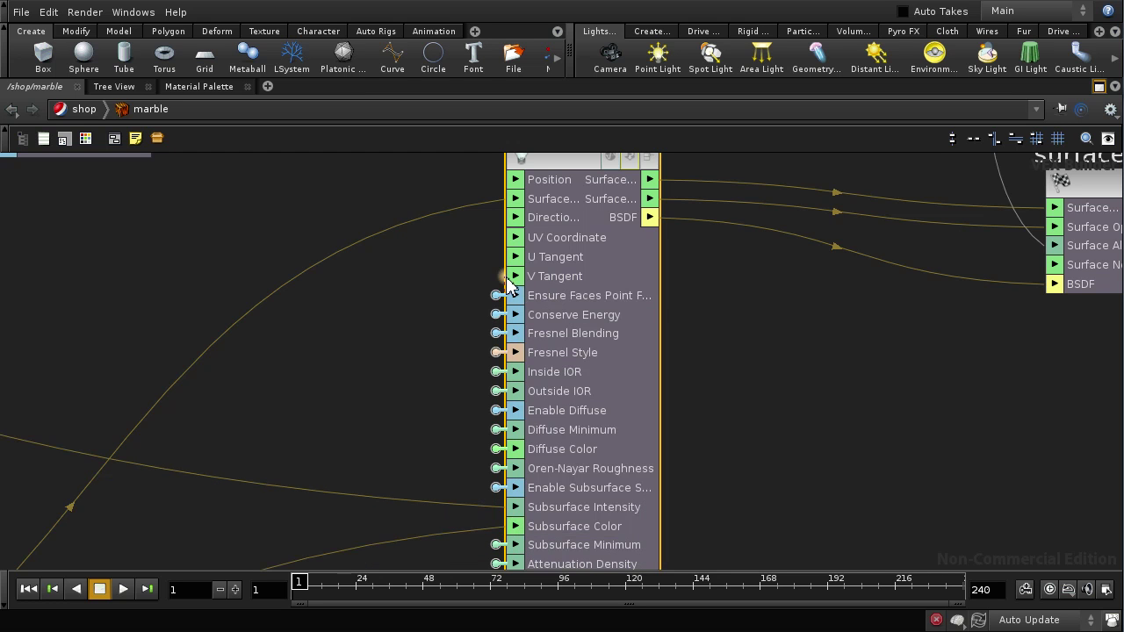
pyautogui.moveTo(496, 296); pyautogui.dragTo(429, 279)
# Try to bring back the collapsed Fresnel input by picking it from surfaceModel's list of available inputs.
pyautogui.scroll(-10, 784, 435)
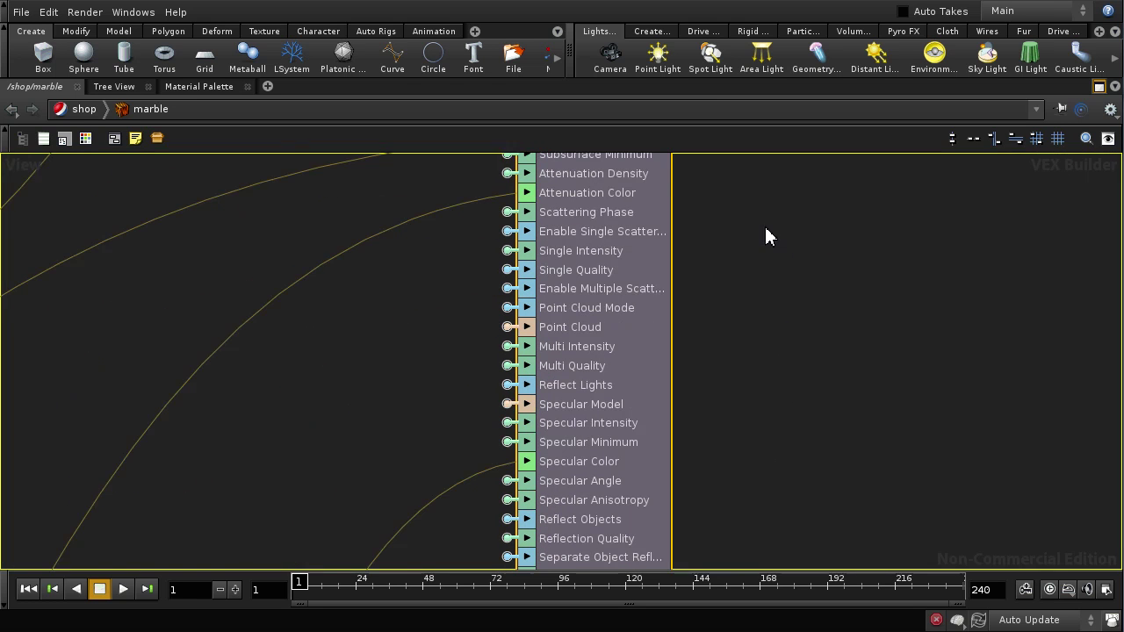
pyautogui.scroll(-7, 768, 351)
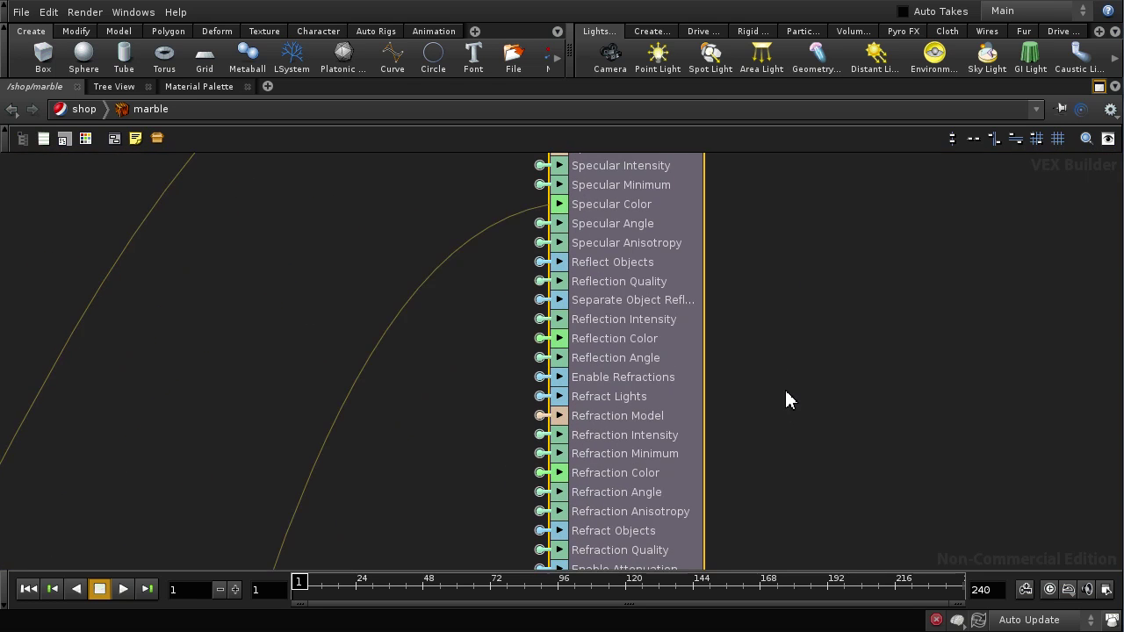
pyautogui.scroll(-13, 787, 399)
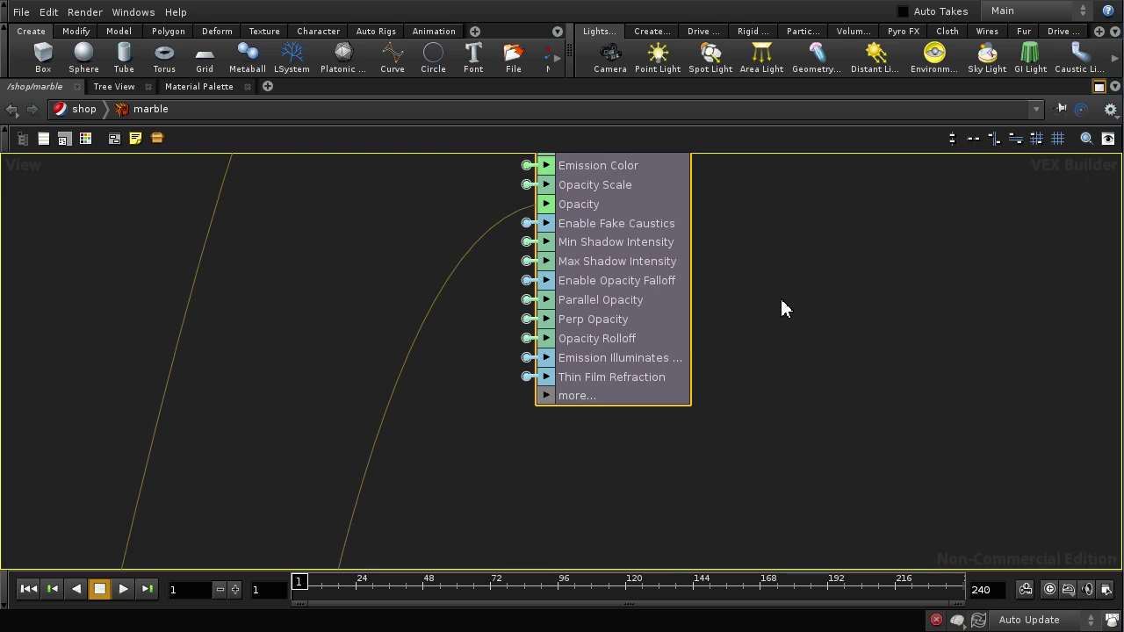
pyautogui.scroll(-1, 785, 309)
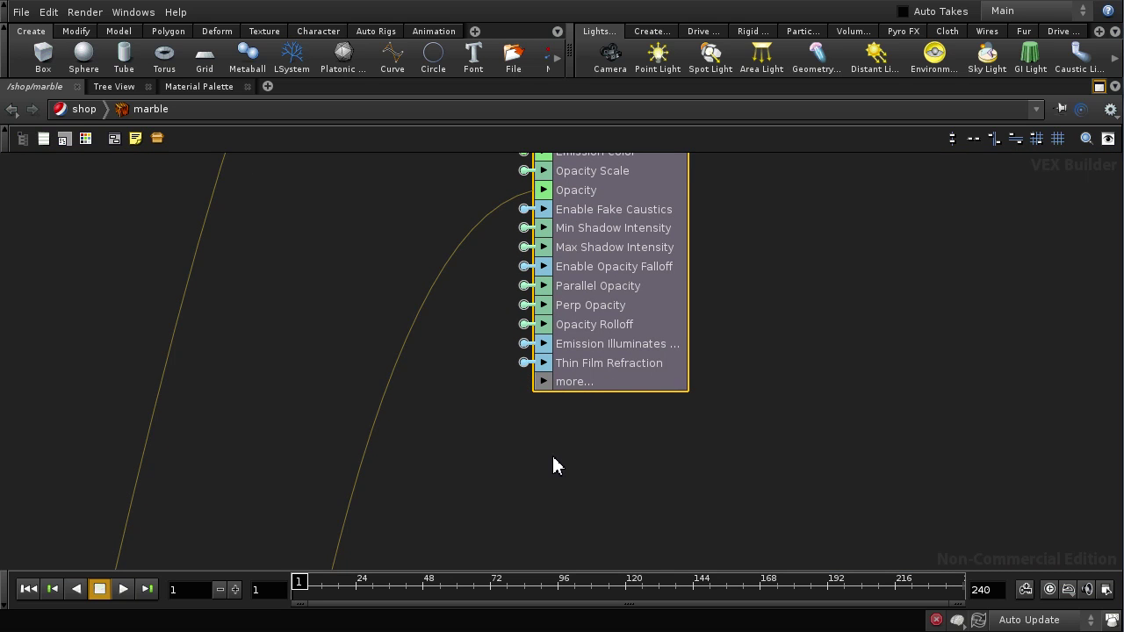
pyautogui.moveTo(554, 466); pyautogui.dragTo(542, 388, button='middle')
pyautogui.click(533, 308)
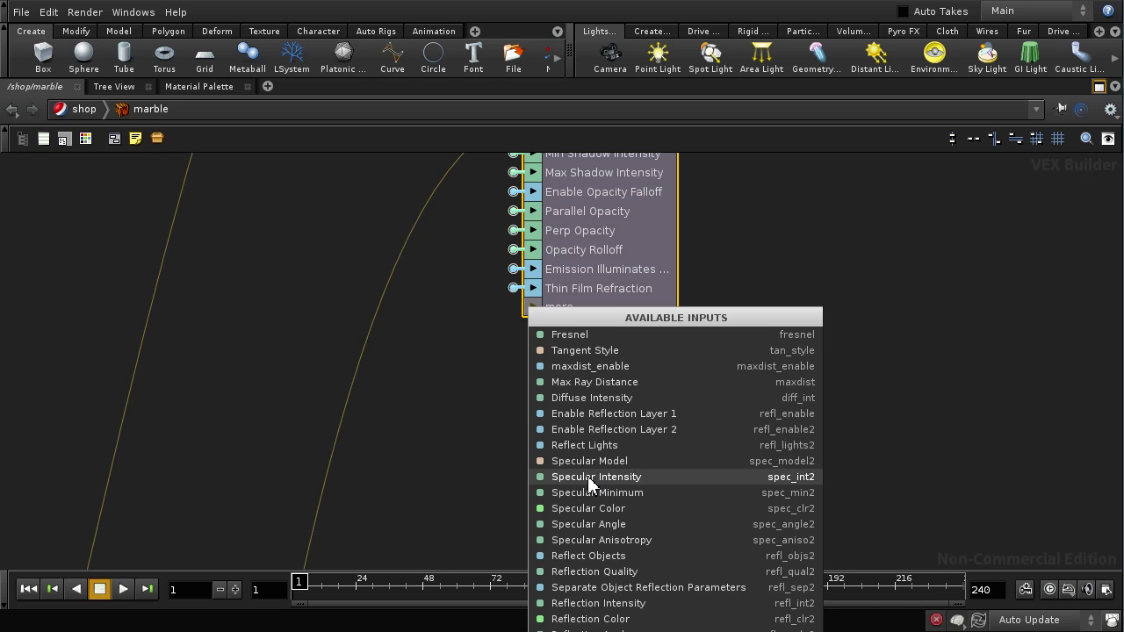
pyautogui.click(595, 332)
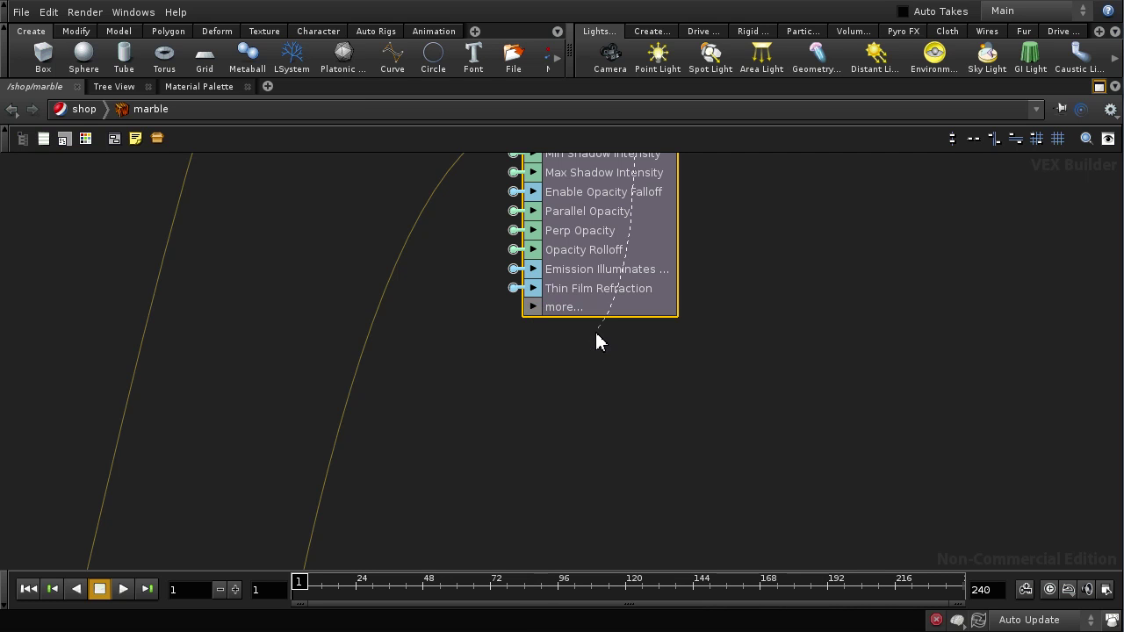
pyautogui.moveTo(685, 311); pyautogui.dragTo(685, 439, button='middle')
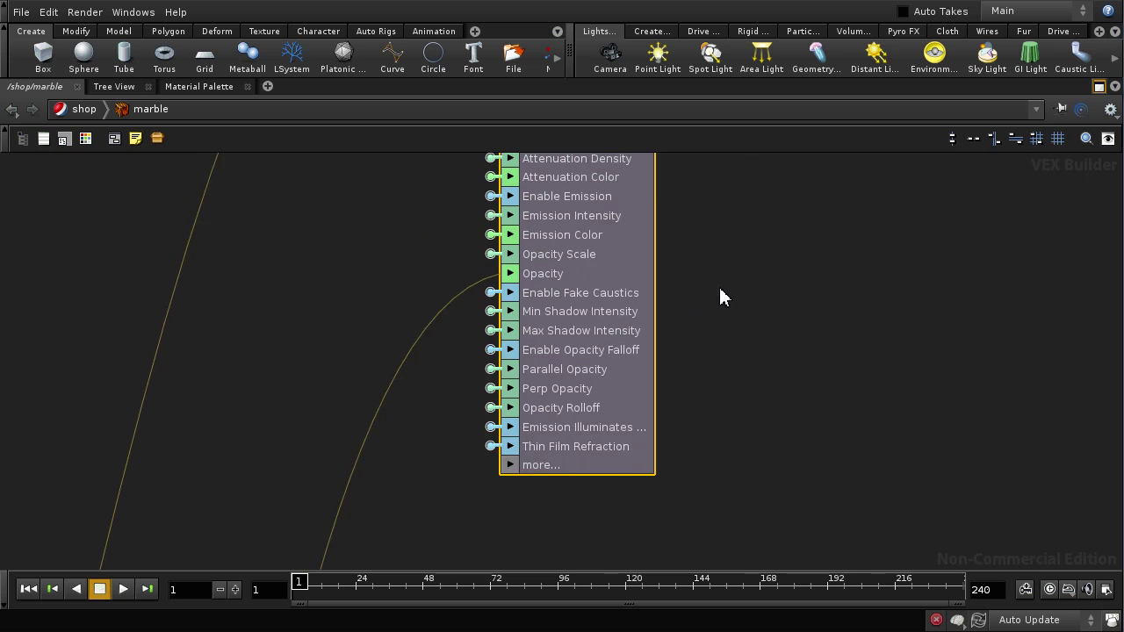
pyautogui.scroll(10, 722, 303)
pyautogui.scroll(9, 733, 364)
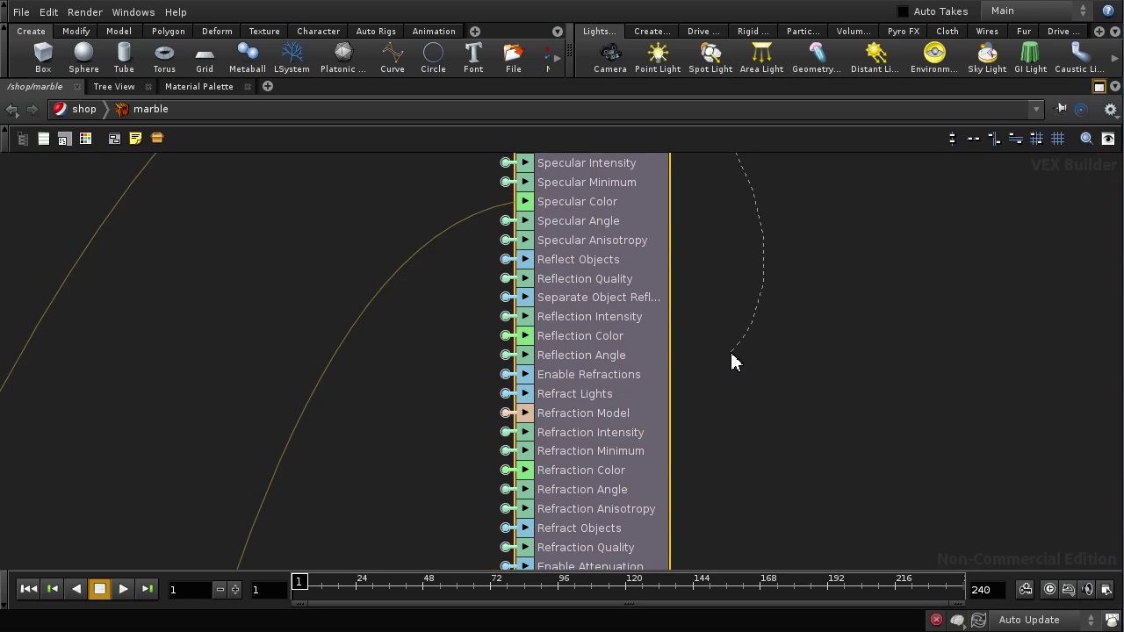
pyautogui.scroll(7, 734, 452)
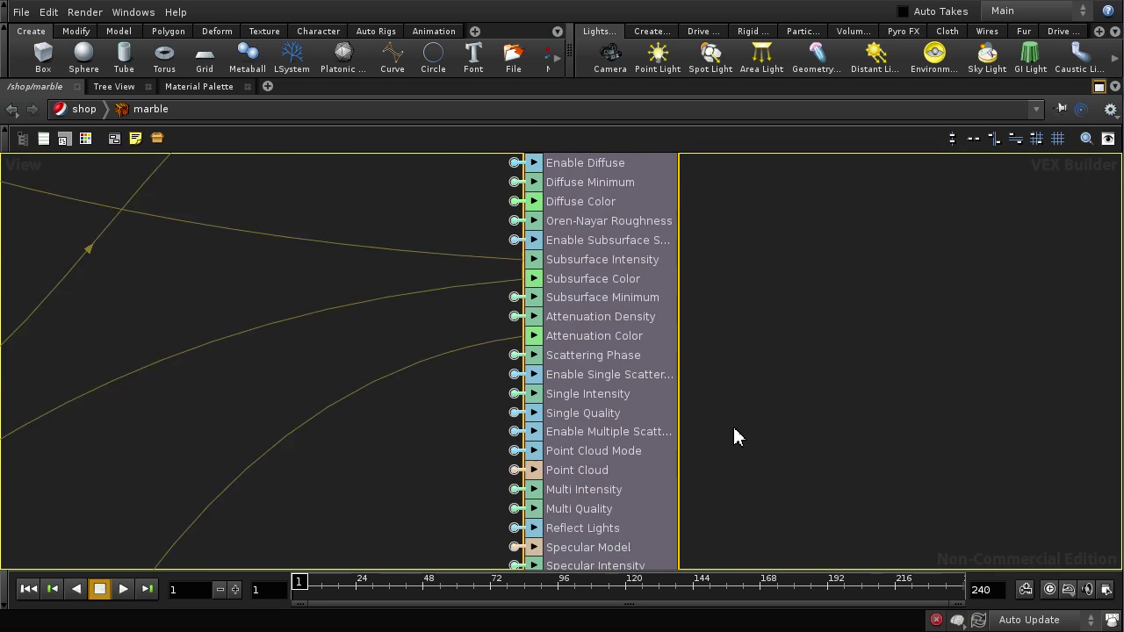
pyautogui.click(523, 243)
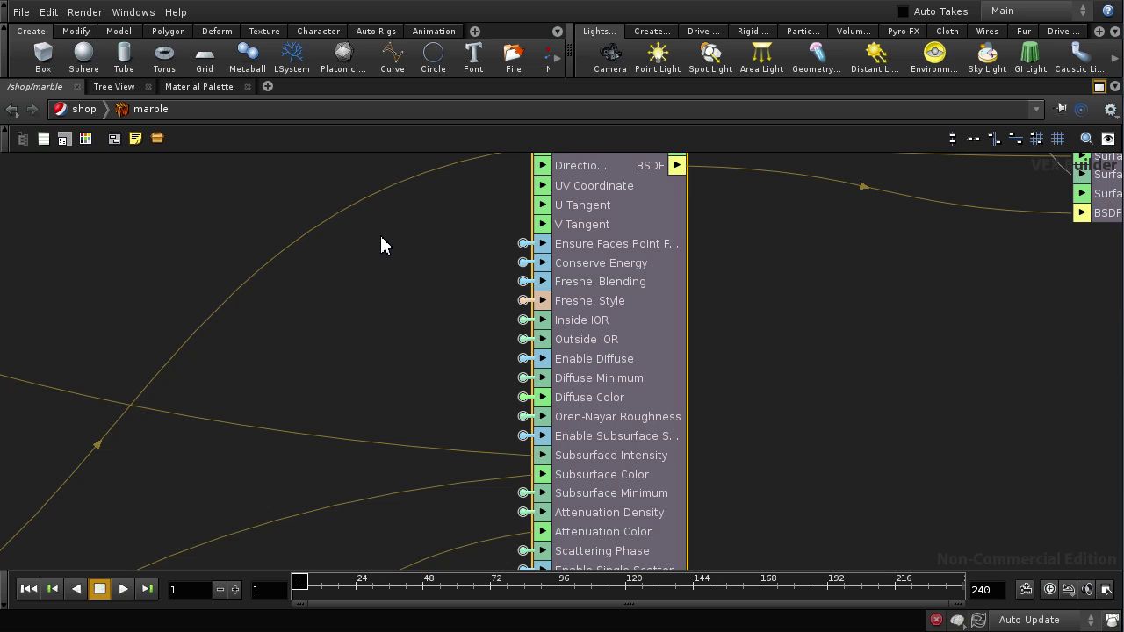
# Switch the surfaceModel node's display to connected inputs only and back to all inputs to restore the Fresnel connector.
pyautogui.moveTo(820, 256); pyautogui.dragTo(791, 389, button='middle')
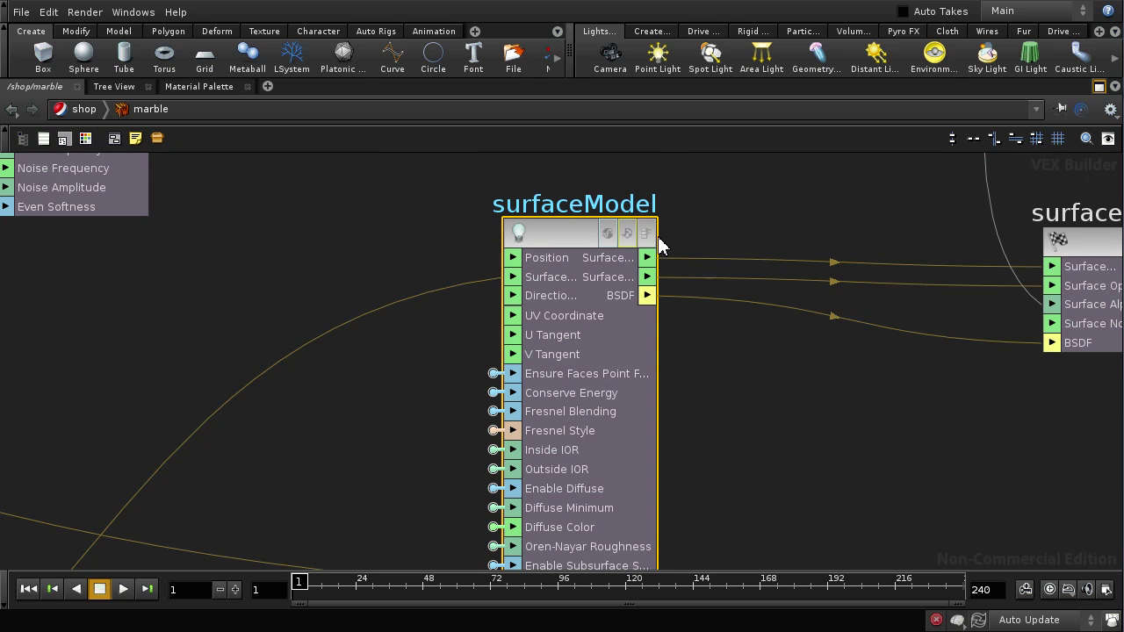
pyautogui.press('Delete')
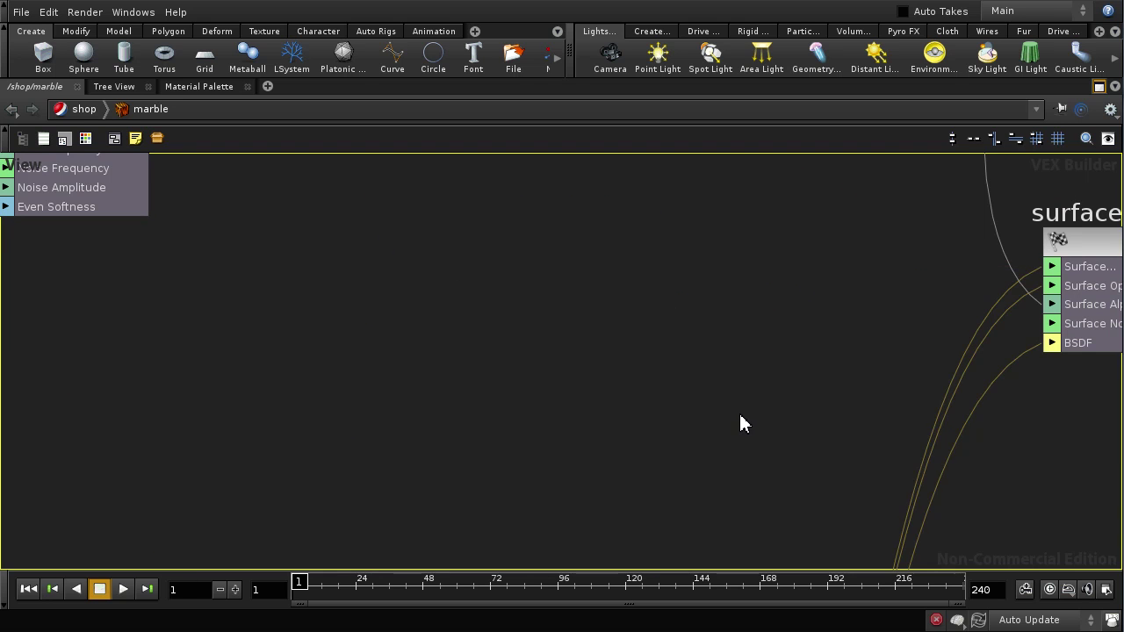
pyautogui.hotkey('ctrl', 'z')
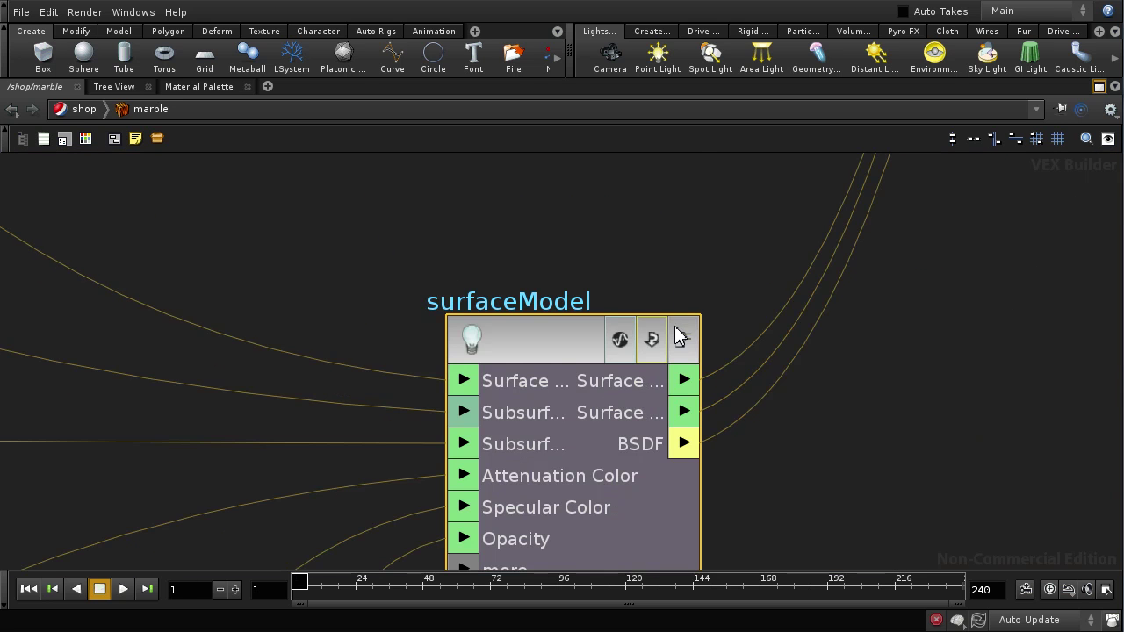
pyautogui.click(678, 339)
# Examine the expanded surfaceModel inputs from the scattering and point cloud settings up to Fresnel and UV Coordinate.
pyautogui.moveTo(758, 266); pyautogui.dragTo(753, 462, button='middle')
pyautogui.moveTo(755, 185); pyautogui.dragTo(773, 506, button='middle')
pyautogui.moveTo(777, 361); pyautogui.dragTo(787, 535, button='middle')
pyautogui.moveTo(804, 254); pyautogui.dragTo(816, 407, button='middle')
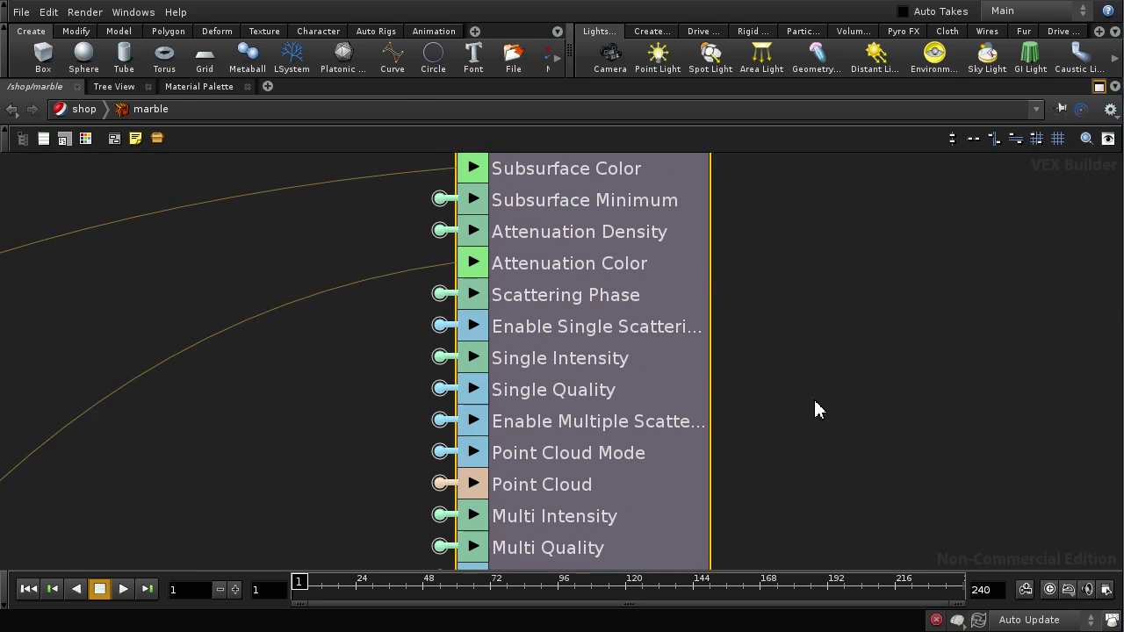
pyautogui.moveTo(808, 291); pyautogui.dragTo(809, 433, button='middle')
pyautogui.moveTo(810, 370); pyautogui.dragTo(821, 506, button='middle')
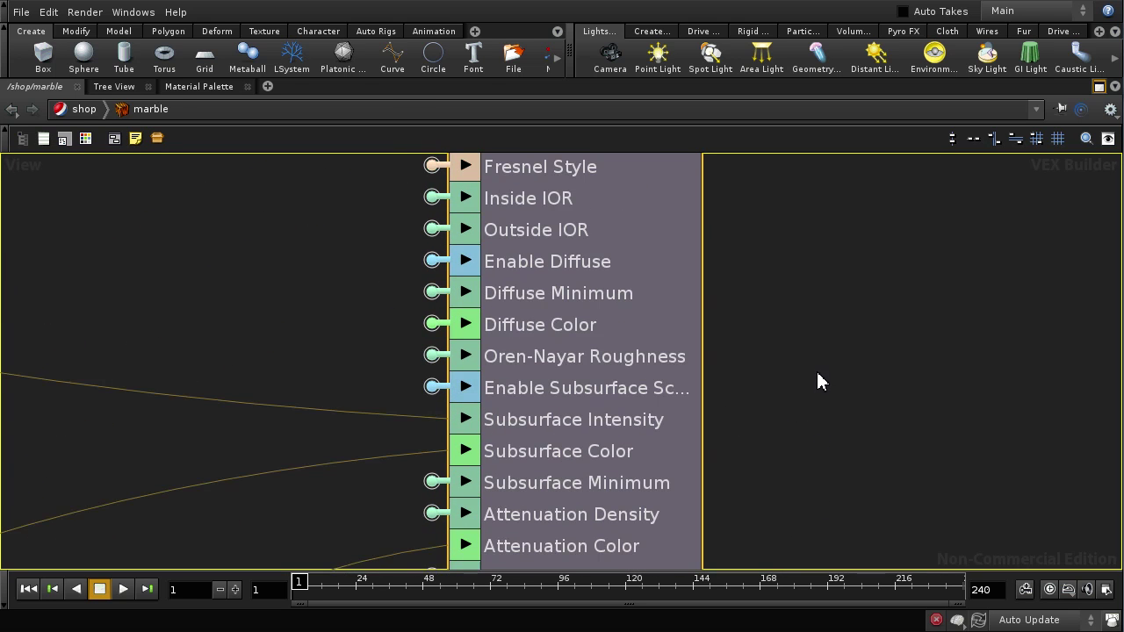
pyautogui.moveTo(817, 376); pyautogui.dragTo(823, 447, button='middle')
pyautogui.moveTo(820, 344); pyautogui.dragTo(825, 430, button='middle')
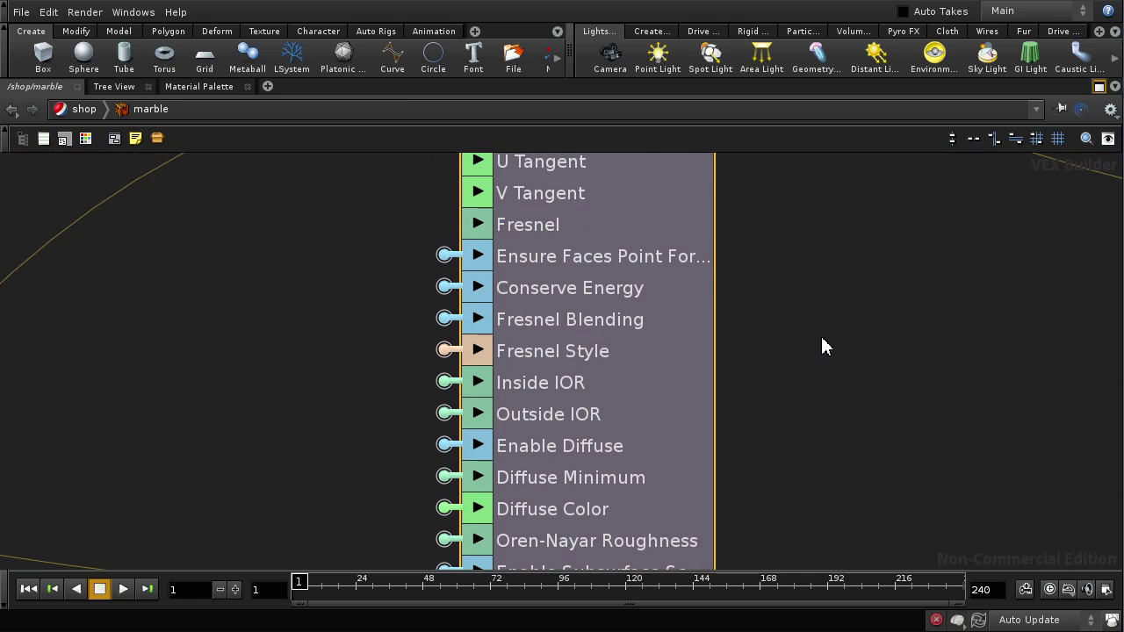
pyautogui.moveTo(820, 343); pyautogui.dragTo(824, 400, button='middle')
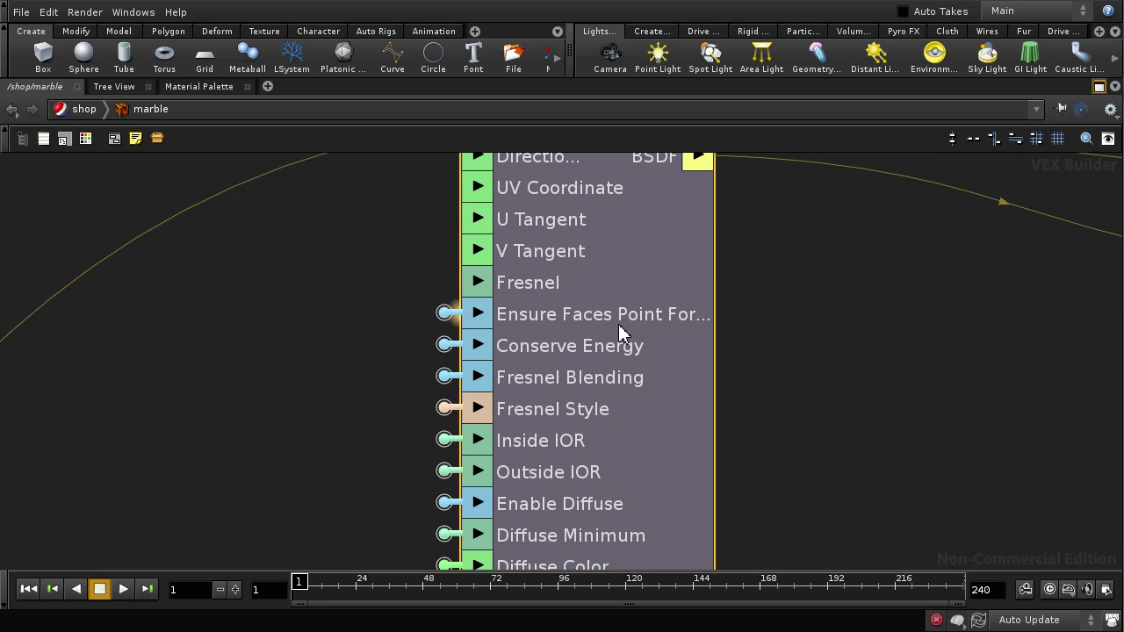
# Examine the surfaceModel node's inputs from Position and Fresnel down to Thin Film Refraction, and return to the diffuse and subsurface inputs.
pyautogui.moveTo(735, 398); pyautogui.dragTo(843, 299, button='middle')
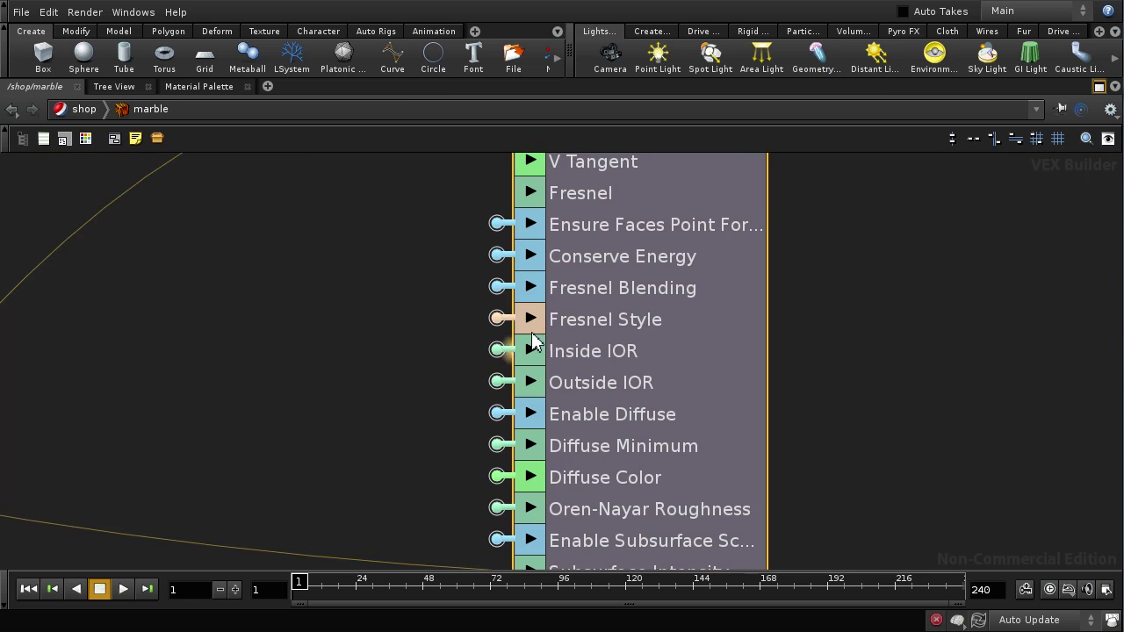
pyautogui.scroll(-6, 881, 375)
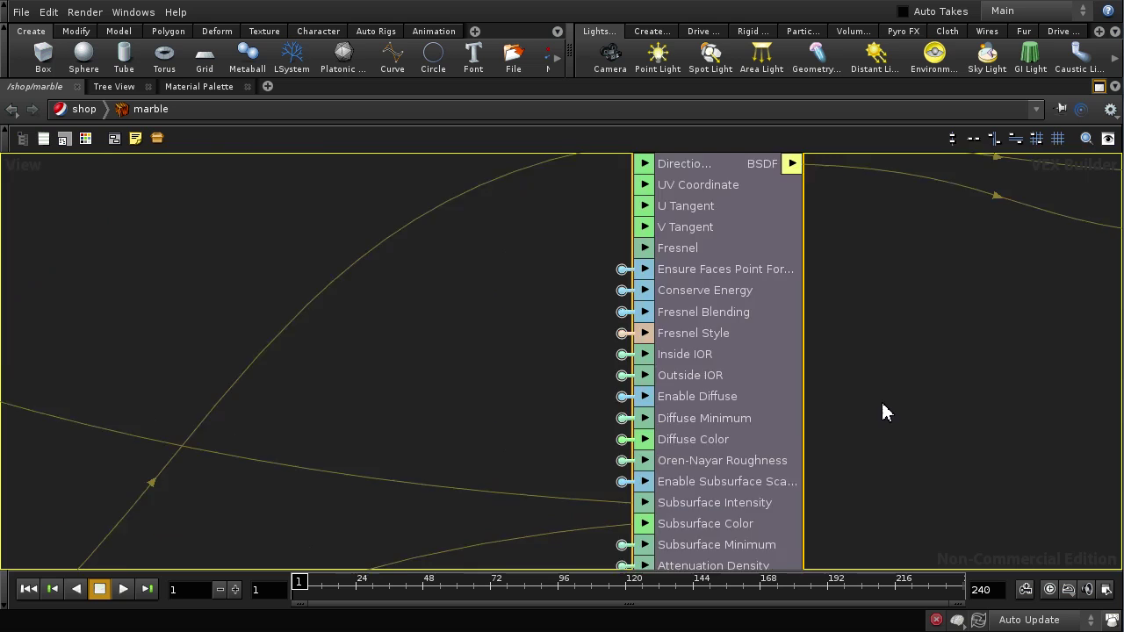
pyautogui.scroll(3, 889, 371)
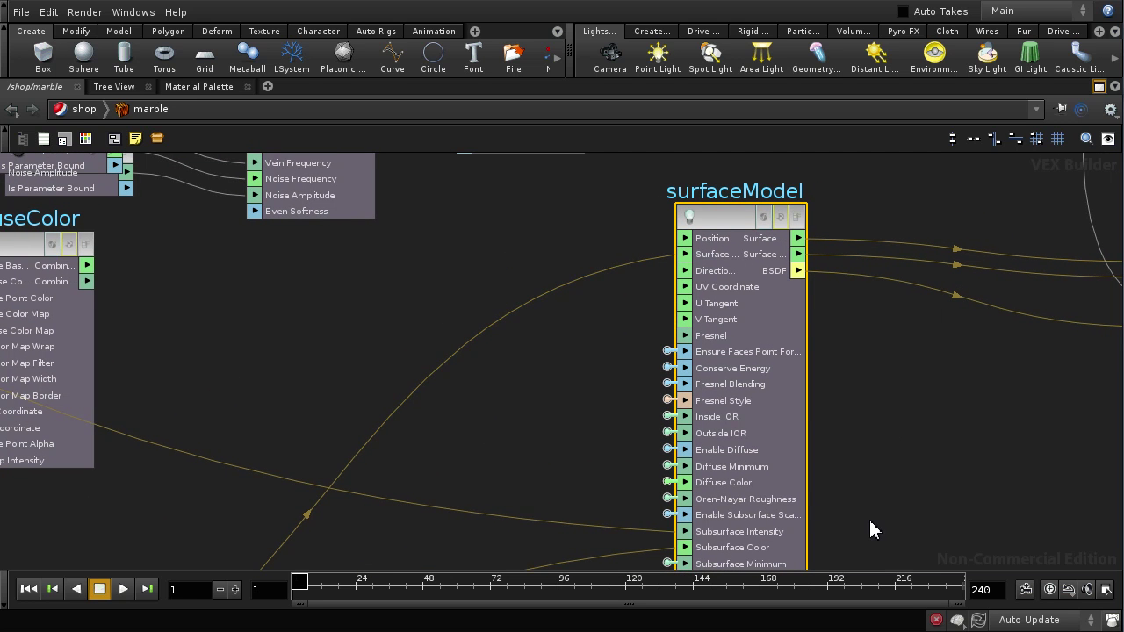
pyautogui.moveTo(872, 529); pyautogui.dragTo(836, 502, button='middle')
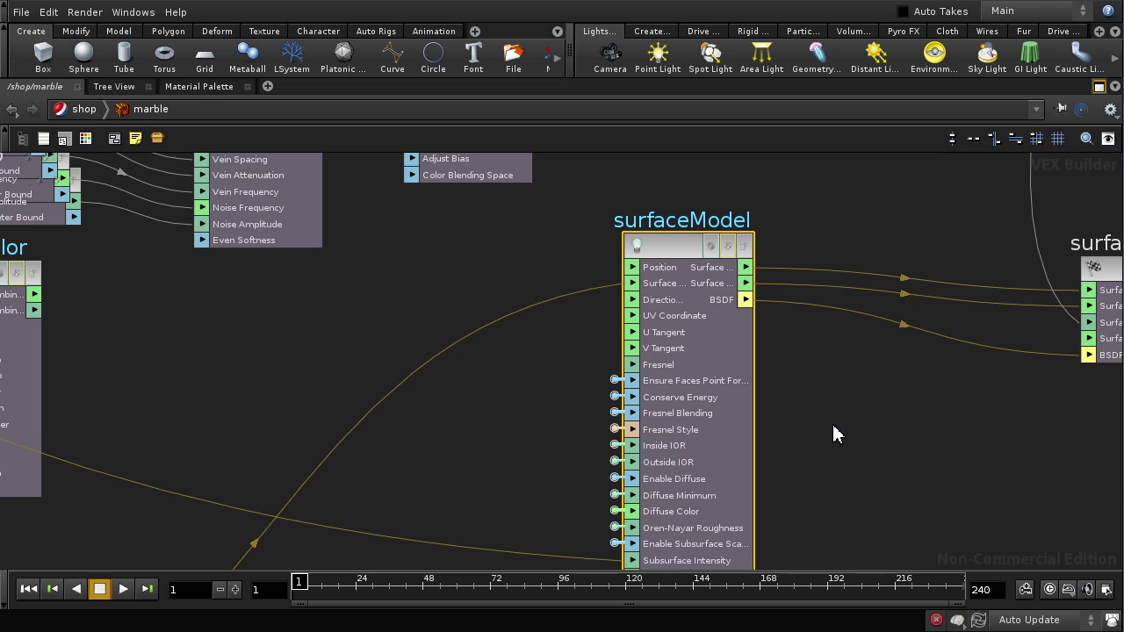
pyautogui.moveTo(487, 401); pyautogui.dragTo(422, 354, button='middle')
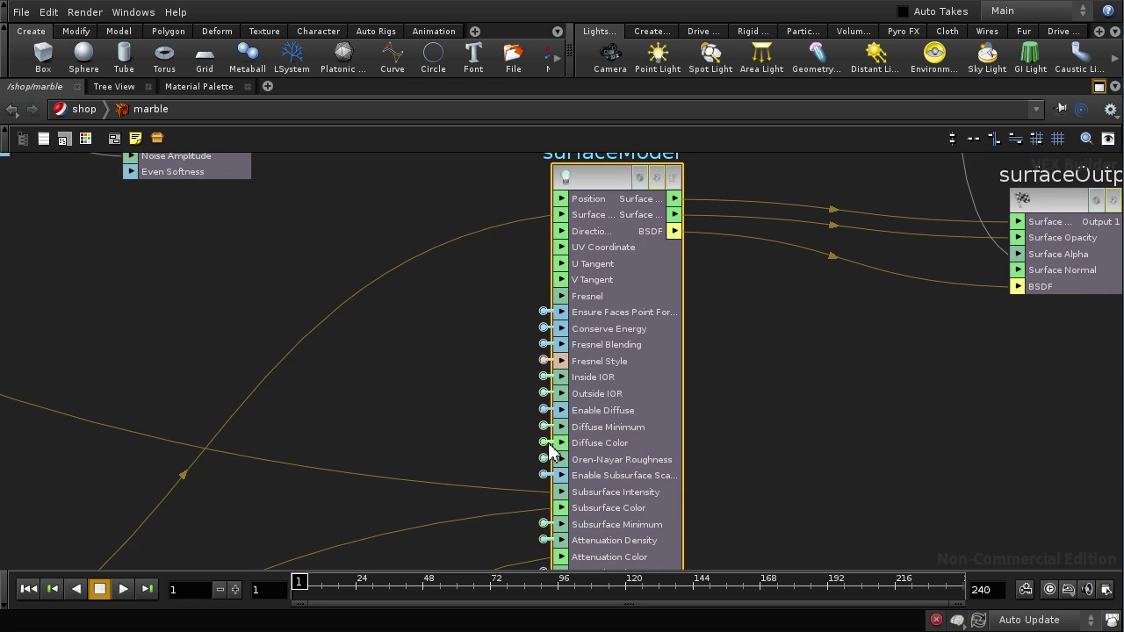
pyautogui.scroll(-10, 781, 462)
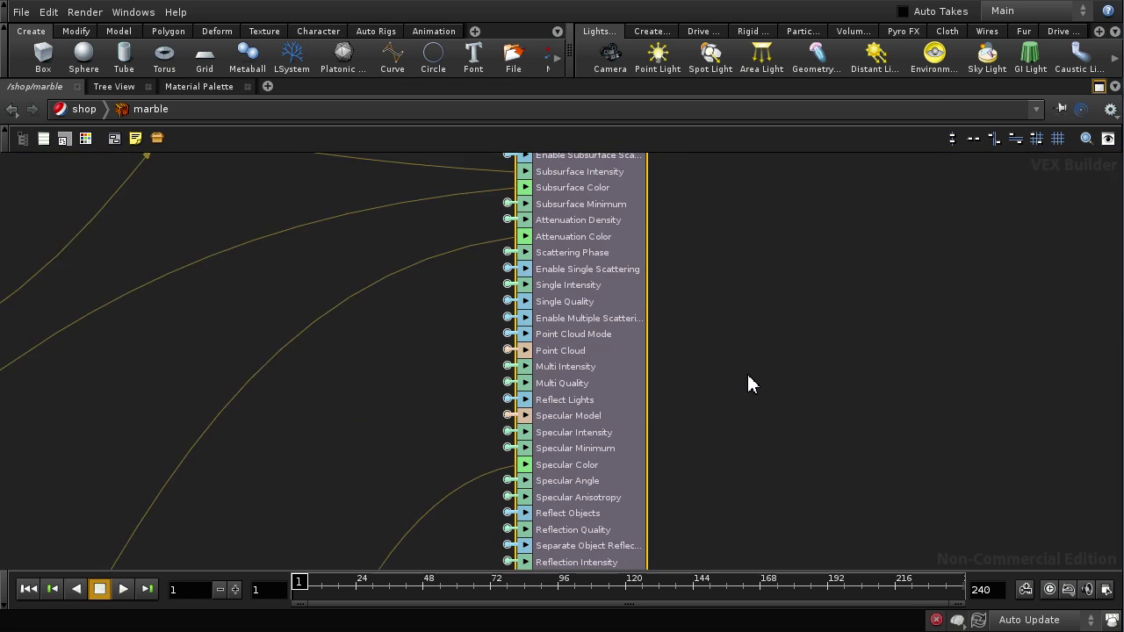
pyautogui.scroll(-9, 752, 426)
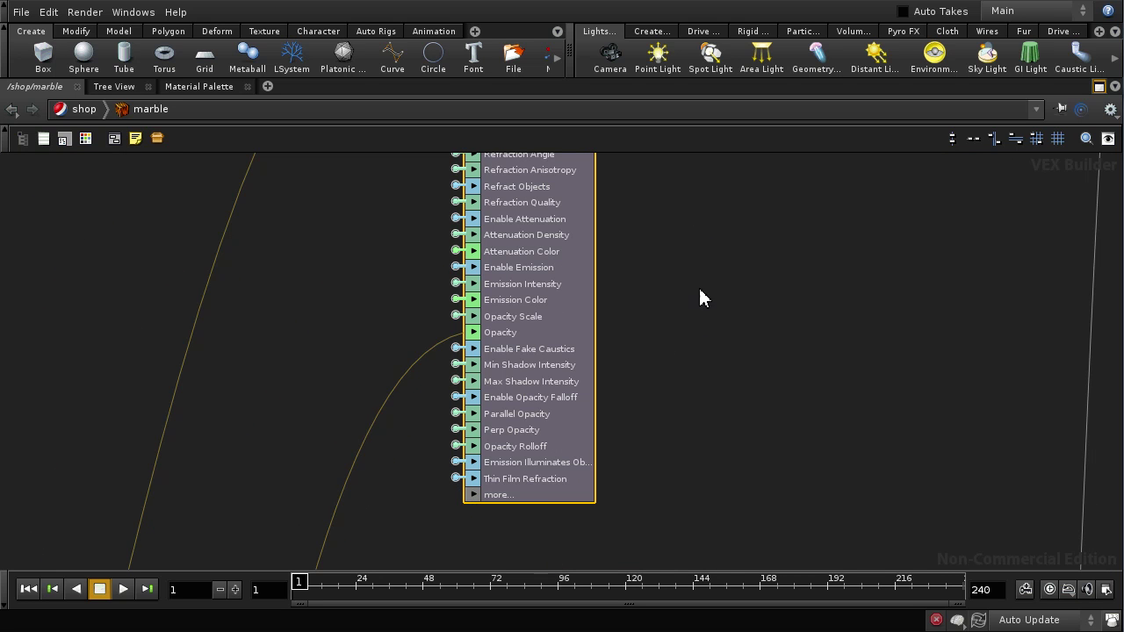
pyautogui.scroll(12, 700, 299)
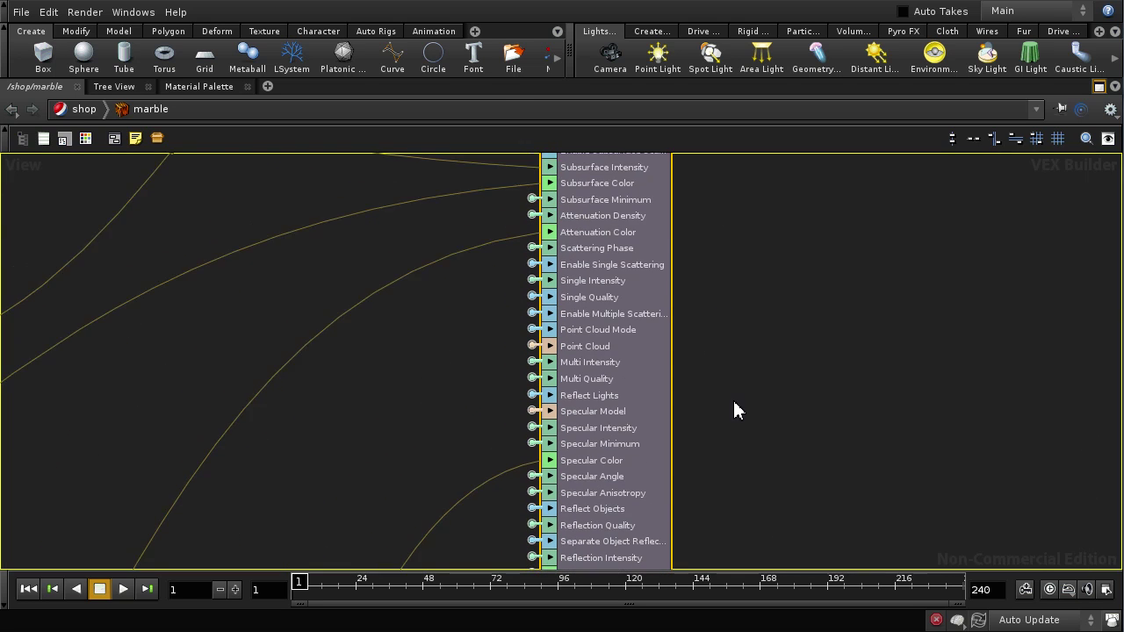
pyautogui.scroll(10, 732, 398)
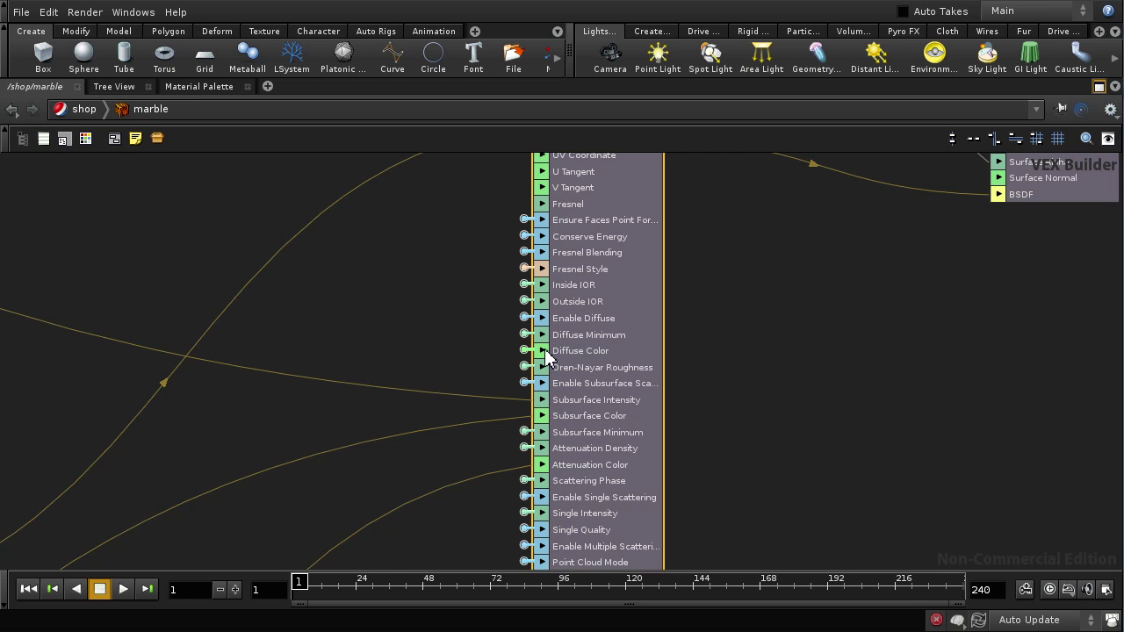
pyautogui.scroll(3, 705, 390)
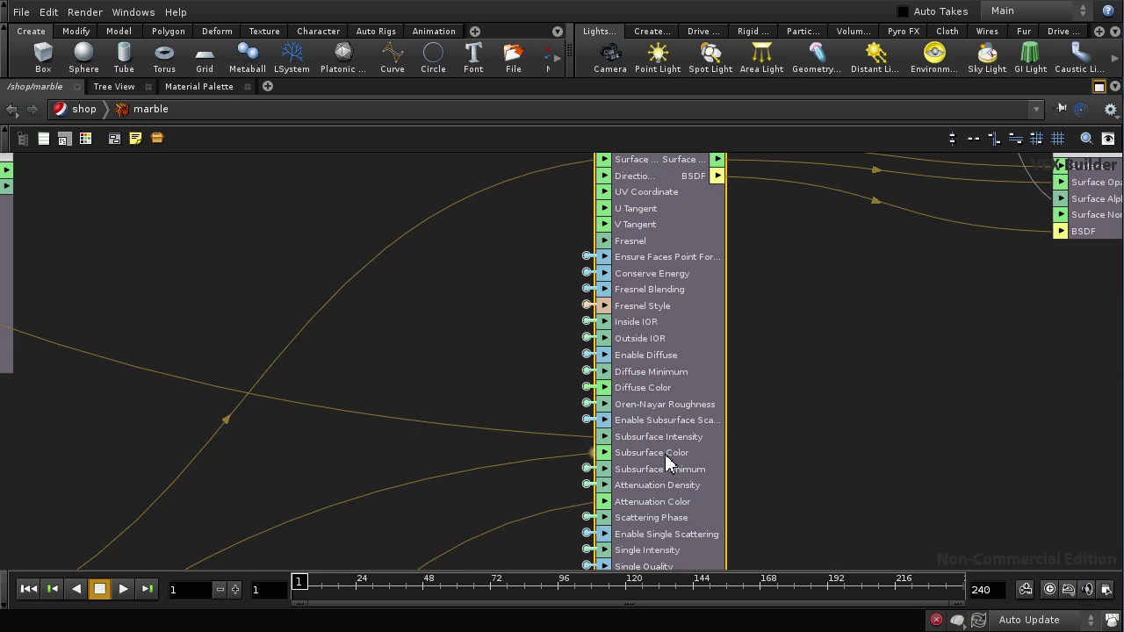
pyautogui.scroll(-2, 716, 423)
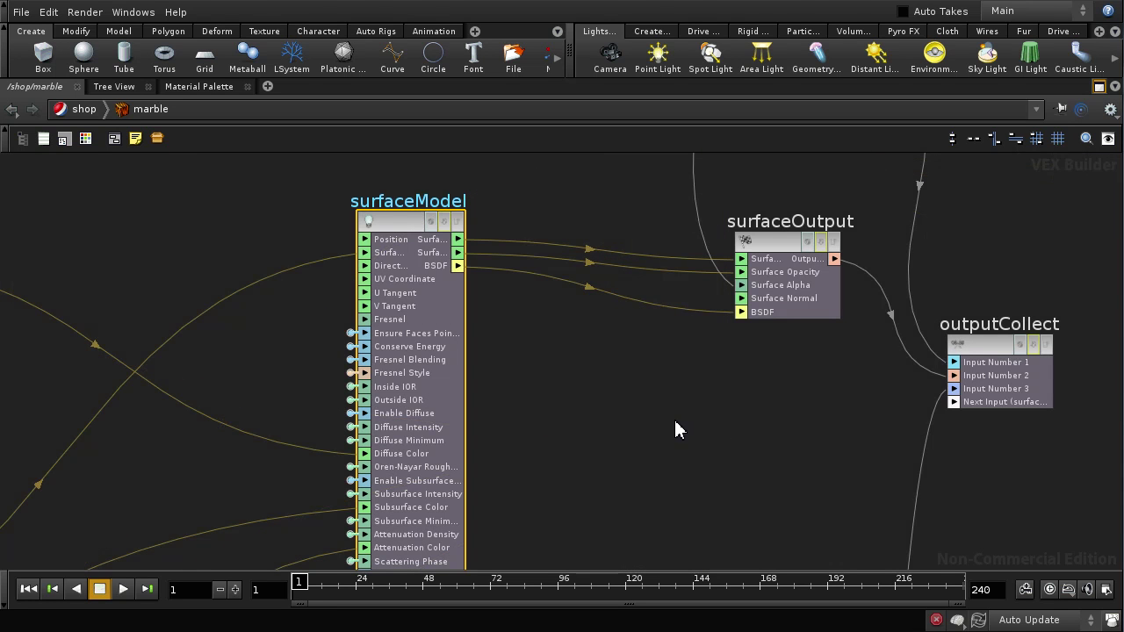
# Add a Veins pattern node in the empty network area between the diffuseColor and alphamix1 nodes.
pyautogui.moveTo(543, 415); pyautogui.dragTo(732, 459, button='middle')
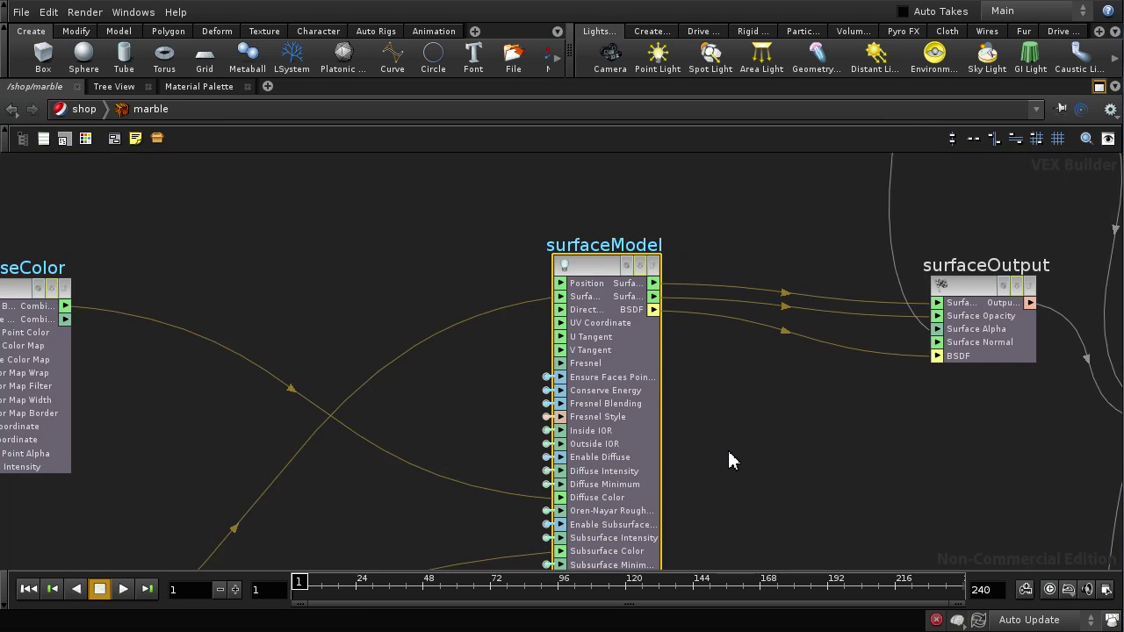
pyautogui.moveTo(487, 406); pyautogui.dragTo(635, 507, button='middle')
pyautogui.moveTo(466, 366); pyautogui.dragTo(515, 469, button='middle')
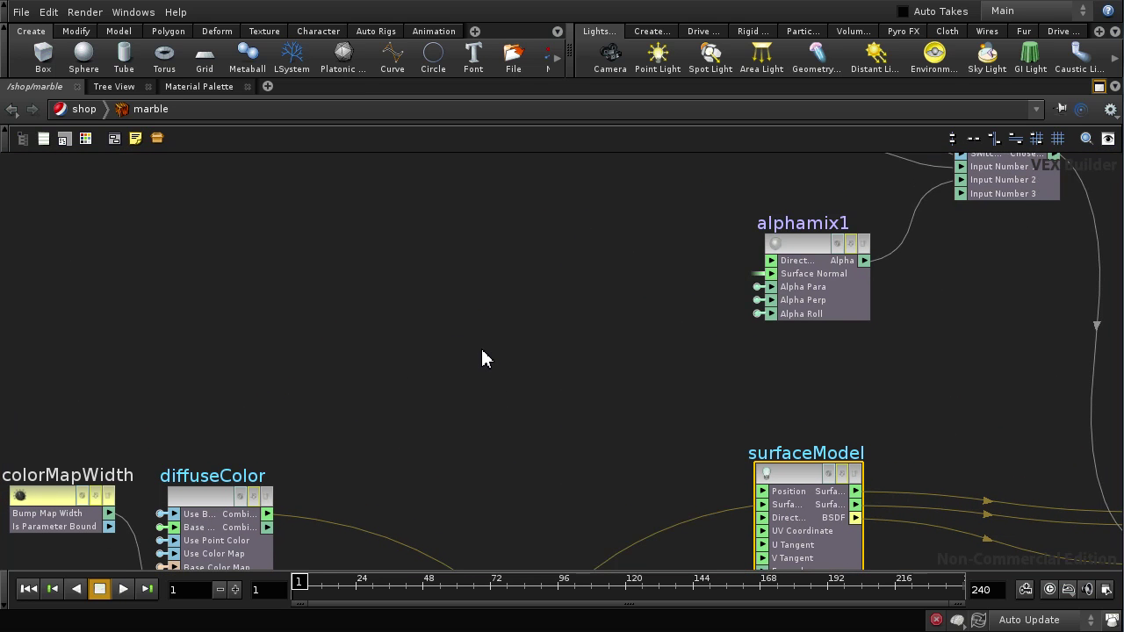
pyautogui.press('Tab')
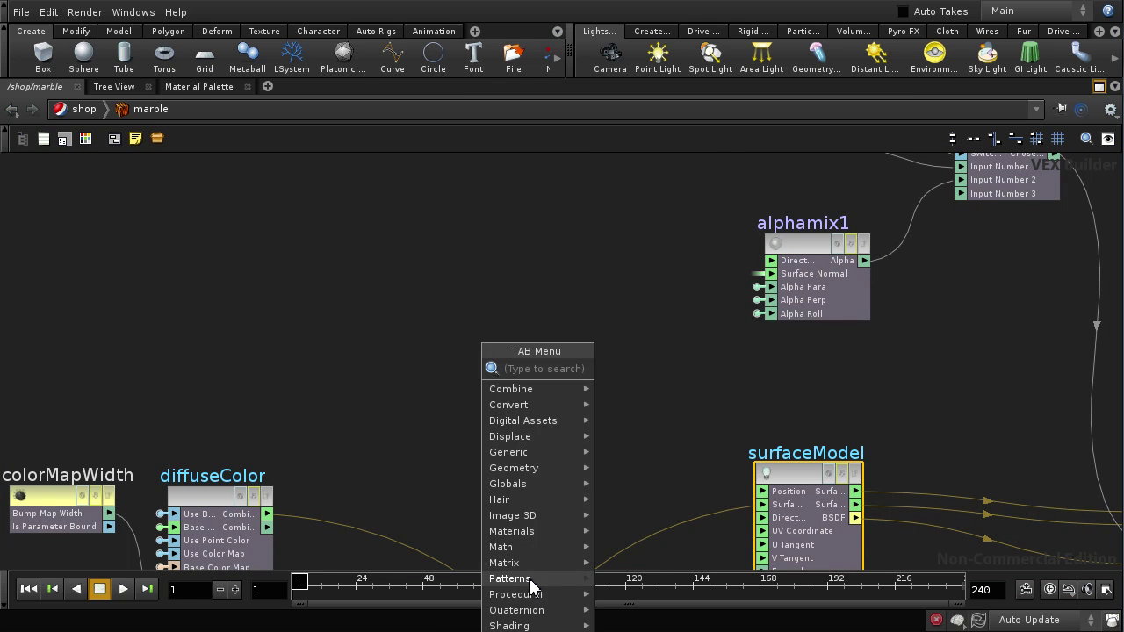
pyautogui.moveTo(565, 583)
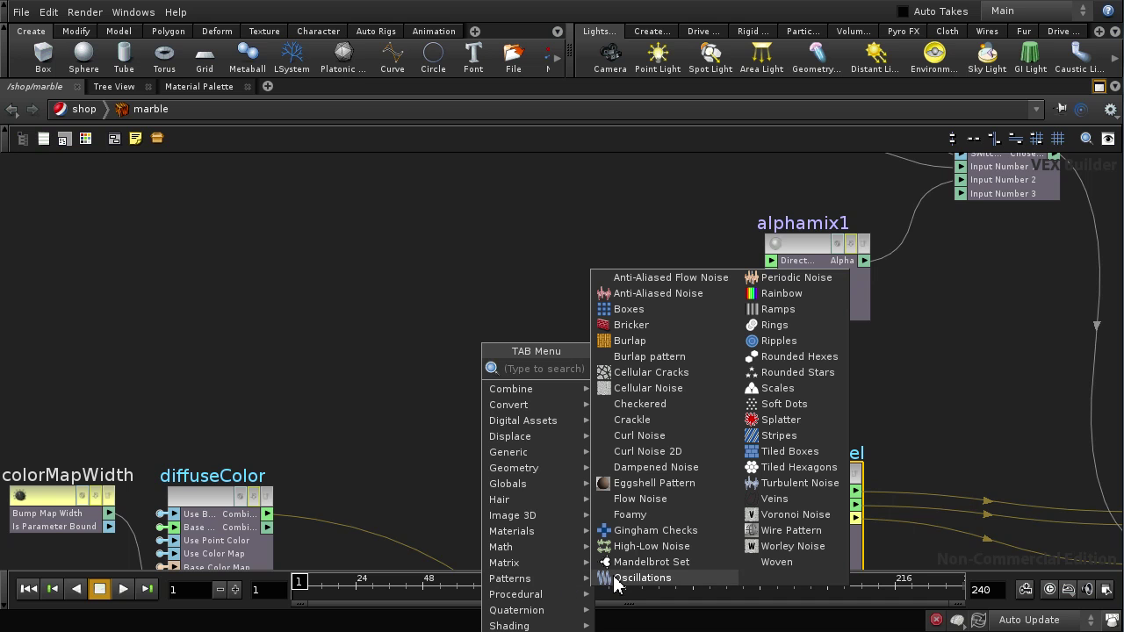
pyautogui.click(784, 490)
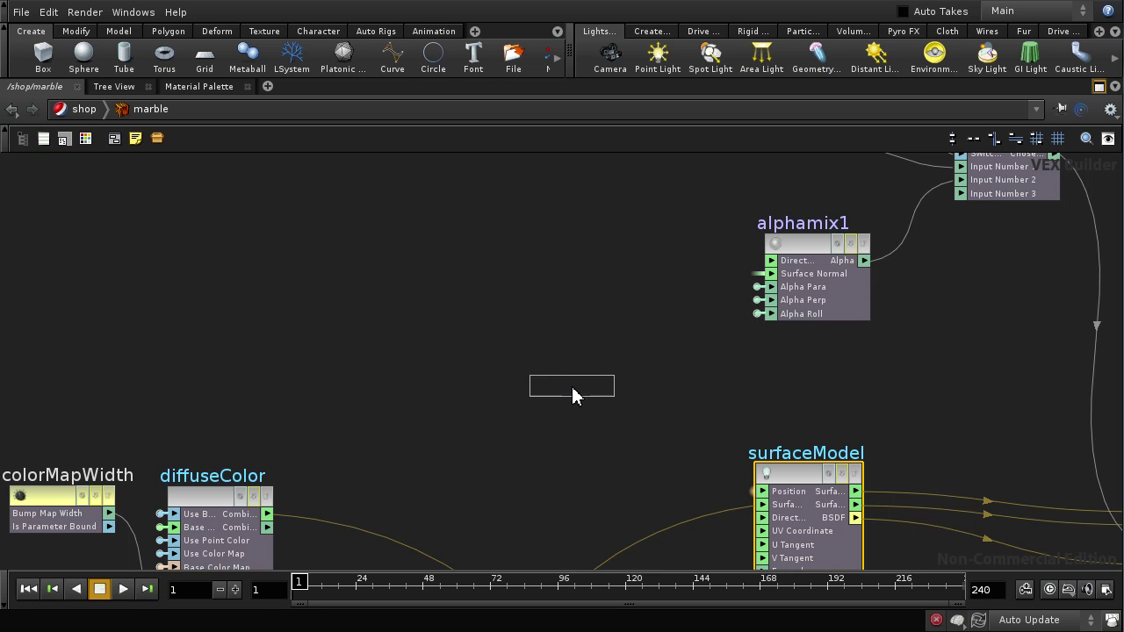
pyautogui.click(571, 395)
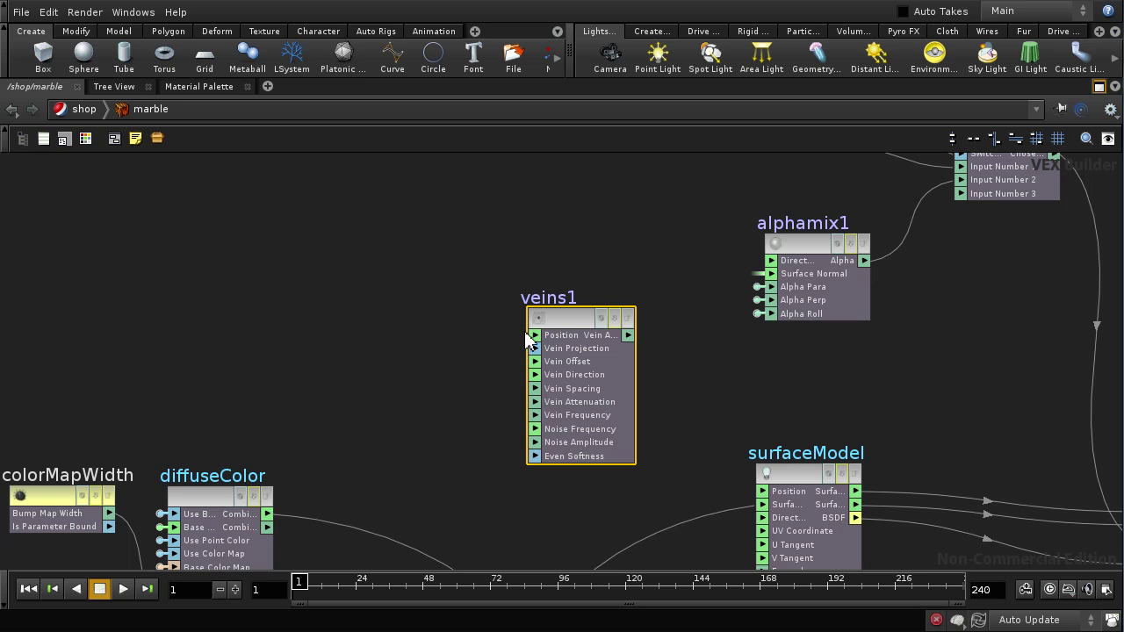
# Add a Global Variables node beside veins1 and make it output only the single variable Surface Position.
pyautogui.press('Tab')
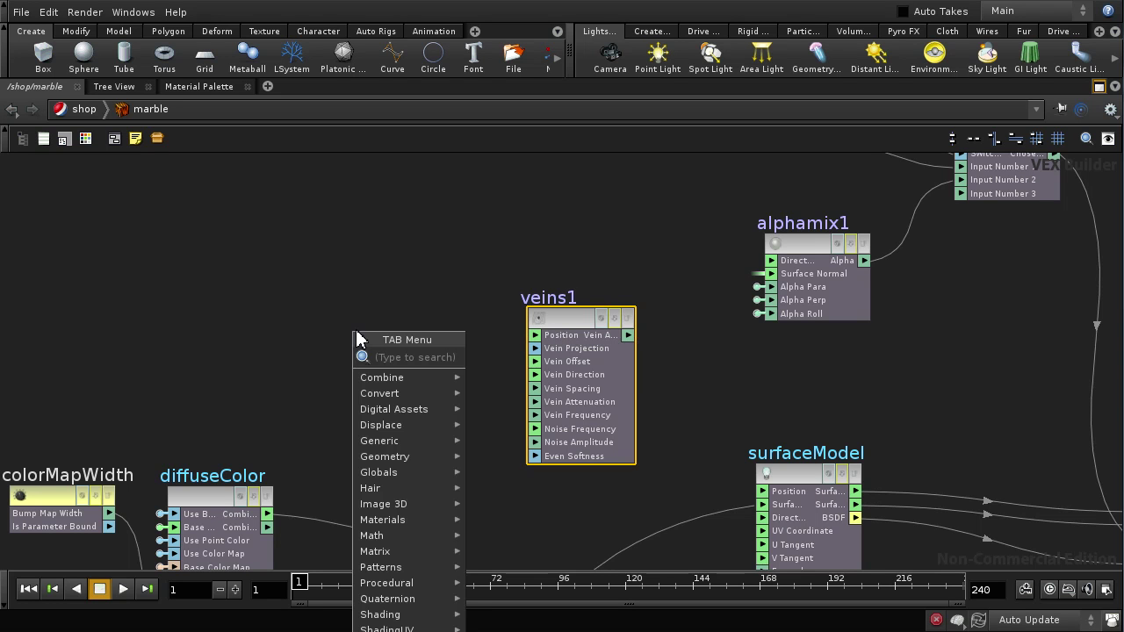
pyautogui.write('Gl')
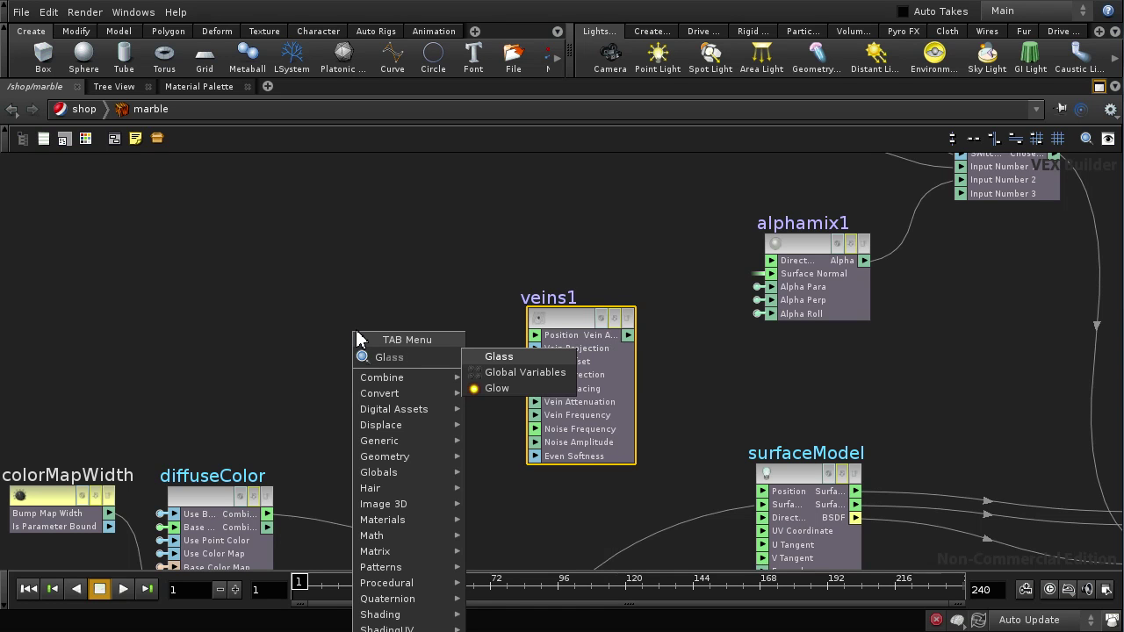
pyautogui.click(476, 372)
pyautogui.click(356, 246)
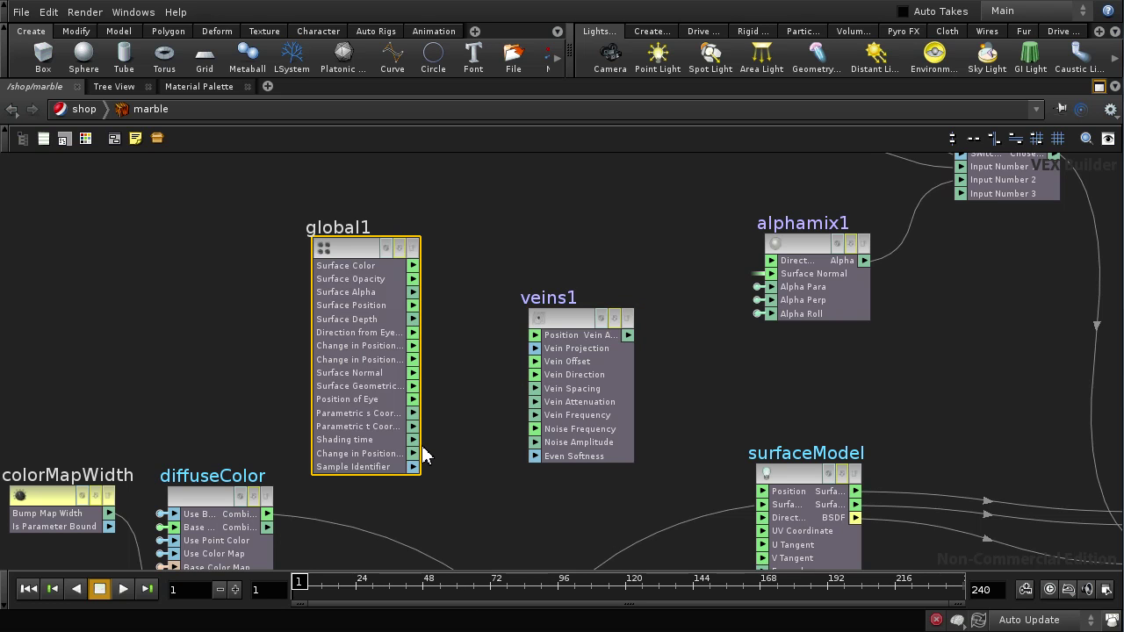
pyautogui.press('p')
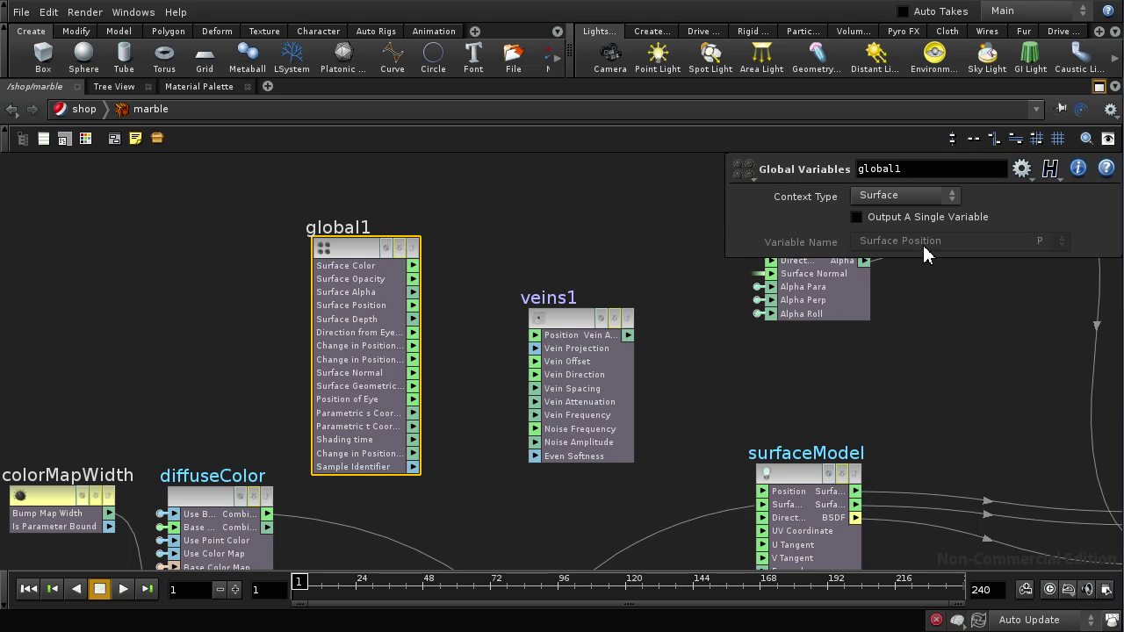
pyautogui.click(883, 218)
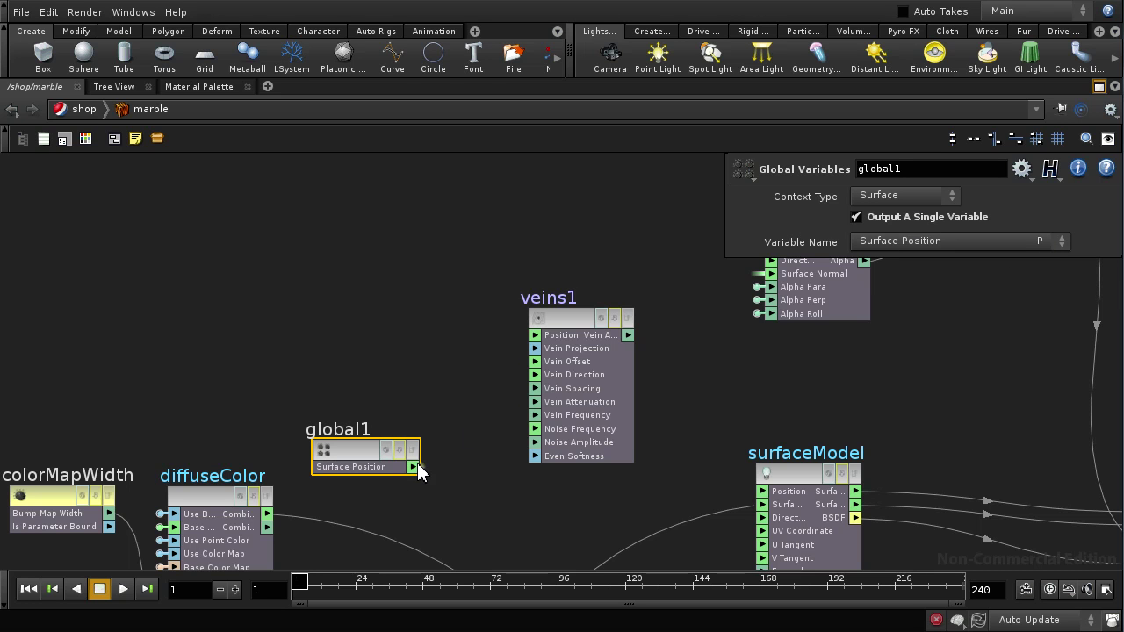
# Connect the Surface Position output of global1 to the Position input of veins1 and rearrange both nodes with global1 at the upper left.
pyautogui.moveTo(412, 467); pyautogui.dragTo(536, 337)
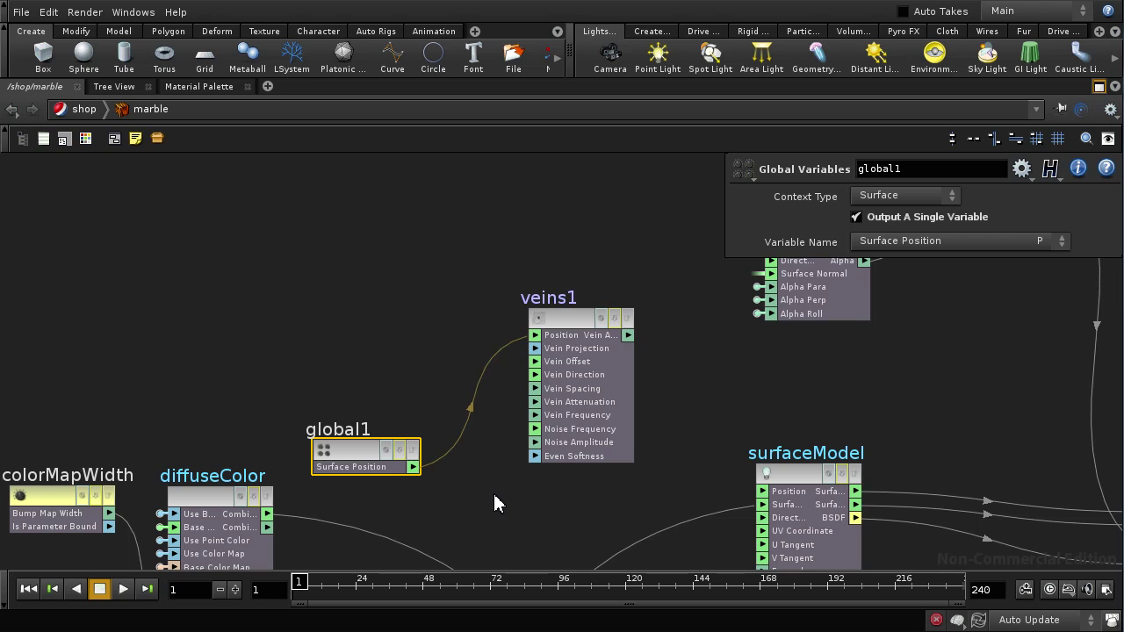
pyautogui.moveTo(351, 452); pyautogui.dragTo(276, 280)
pyautogui.moveTo(559, 326); pyautogui.dragTo(493, 341)
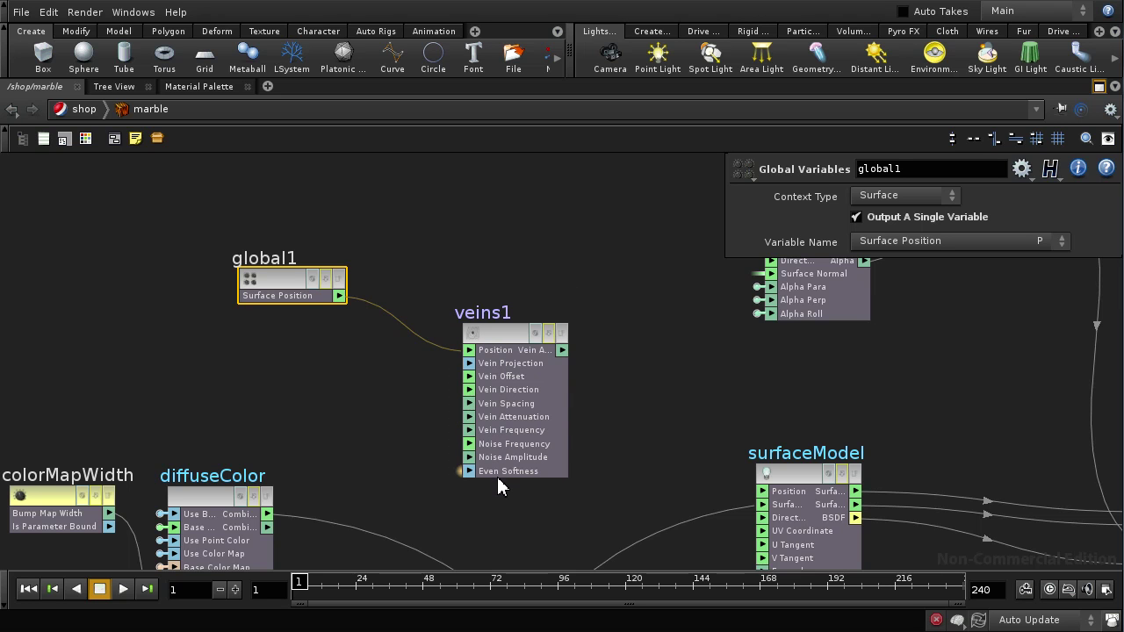
# Review the veins1 node's projection, spacing, attenuation, frequency and noise parameters.
pyautogui.click(514, 336)
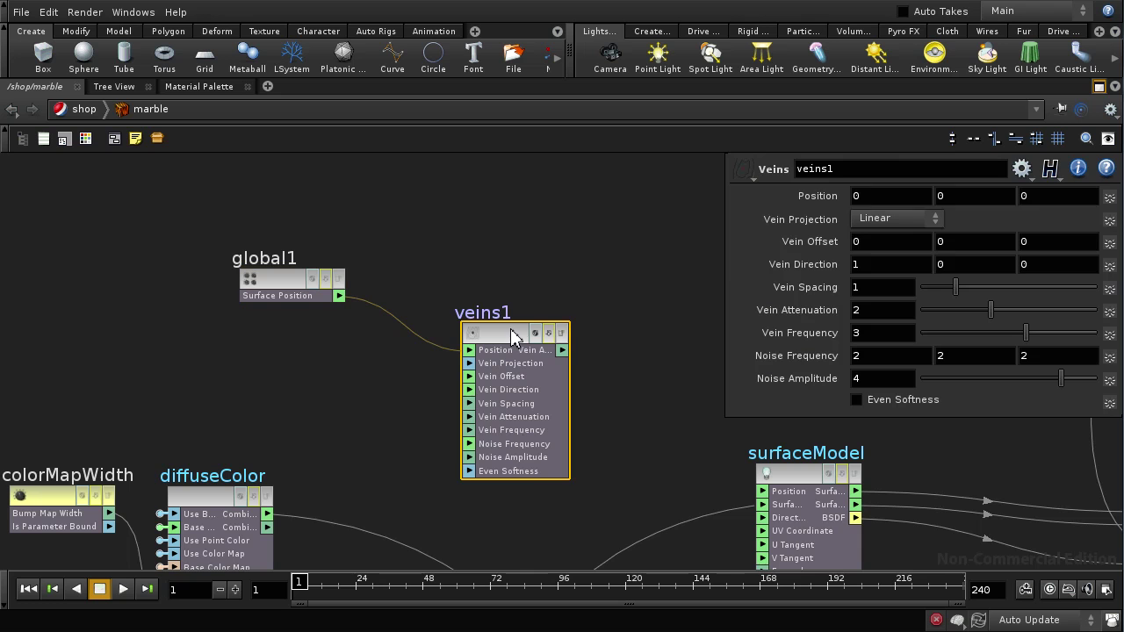
pyautogui.moveTo(530, 521); pyautogui.dragTo(394, 473, button='middle')
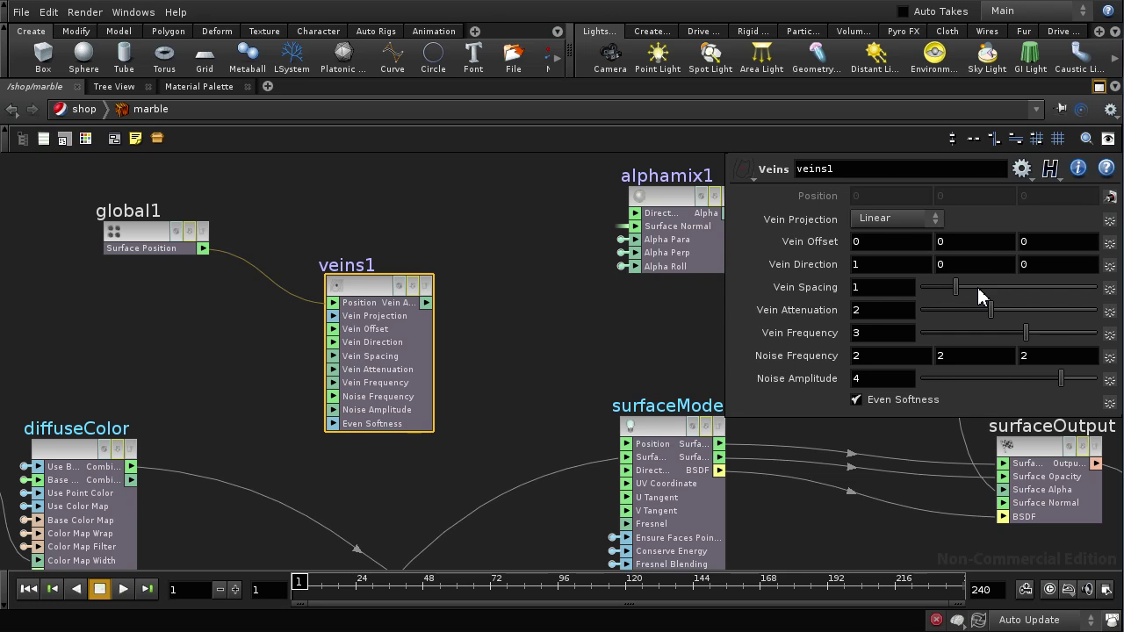
pyautogui.click(471, 290)
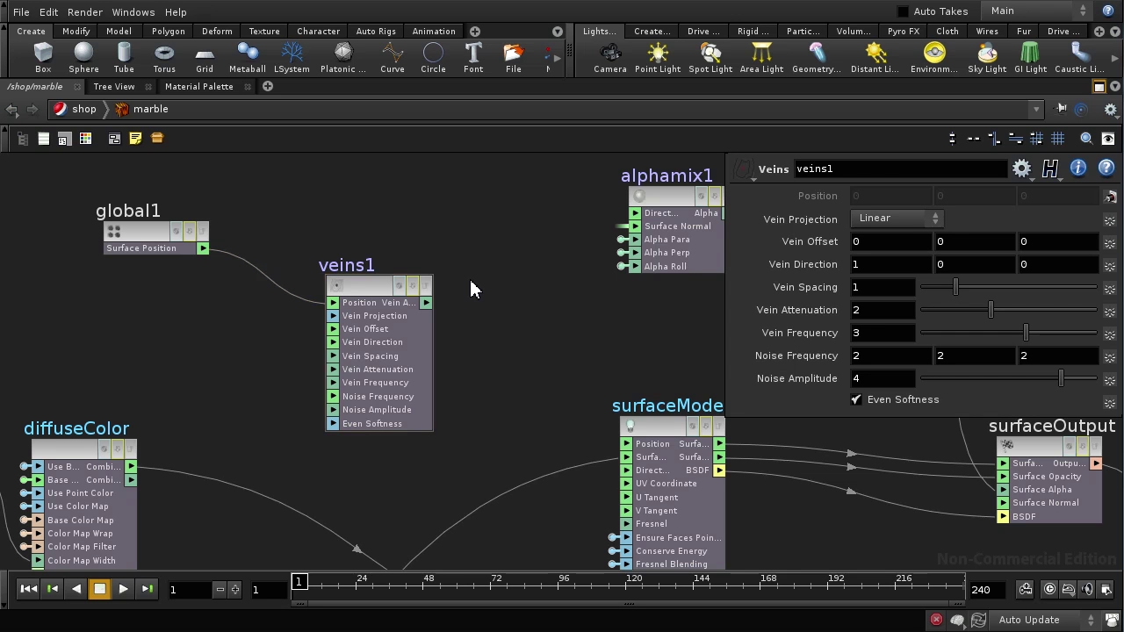
# Promote the Vein Offset input of veins1 to a parameter, expand its parameter node and place it below global1.
pyautogui.rightClick(332, 333)
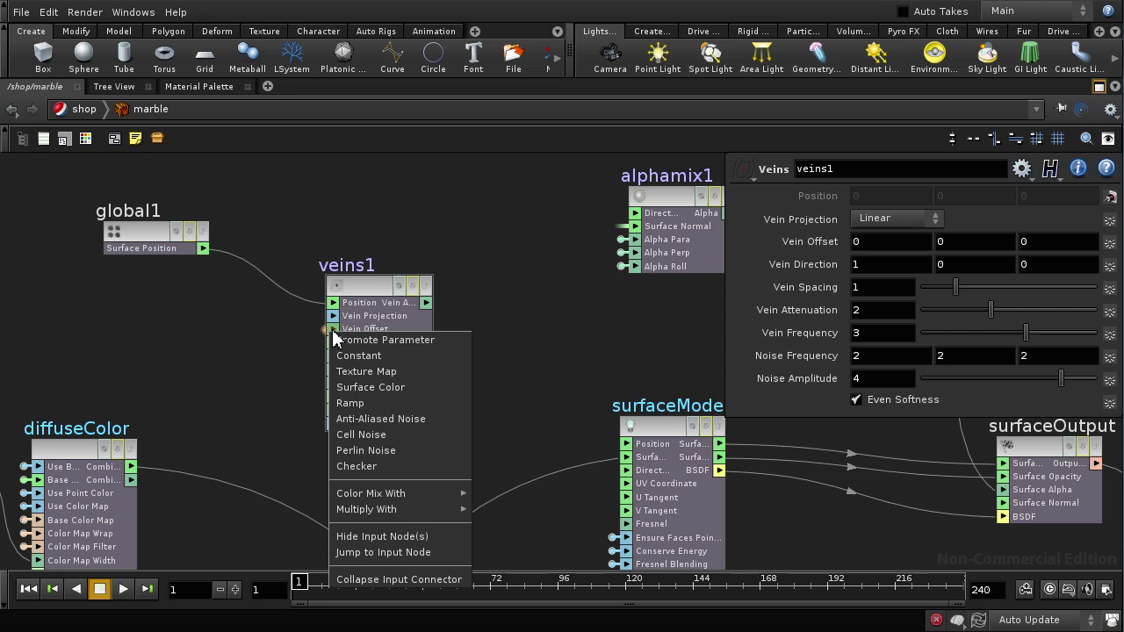
pyautogui.click(379, 341)
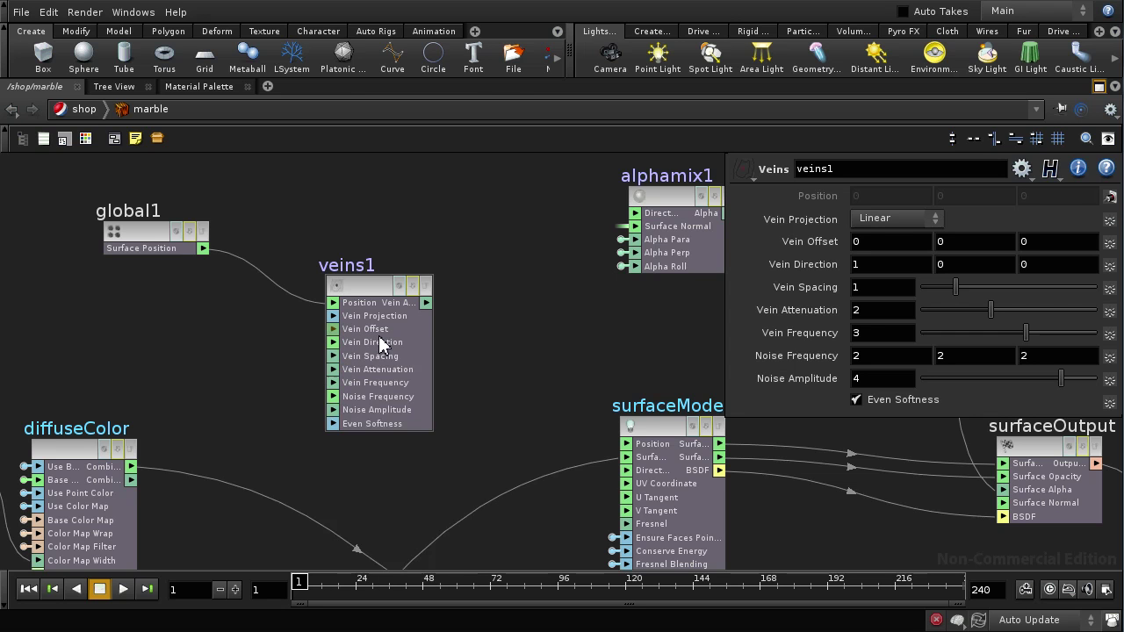
pyautogui.click(318, 329)
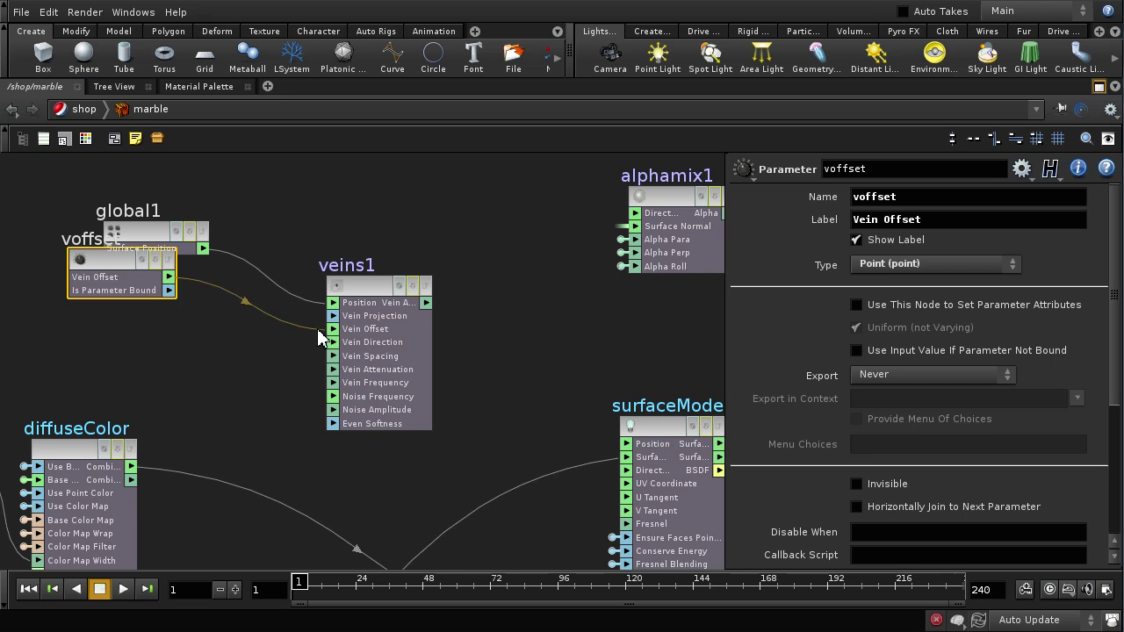
pyautogui.moveTo(146, 260); pyautogui.dragTo(113, 293)
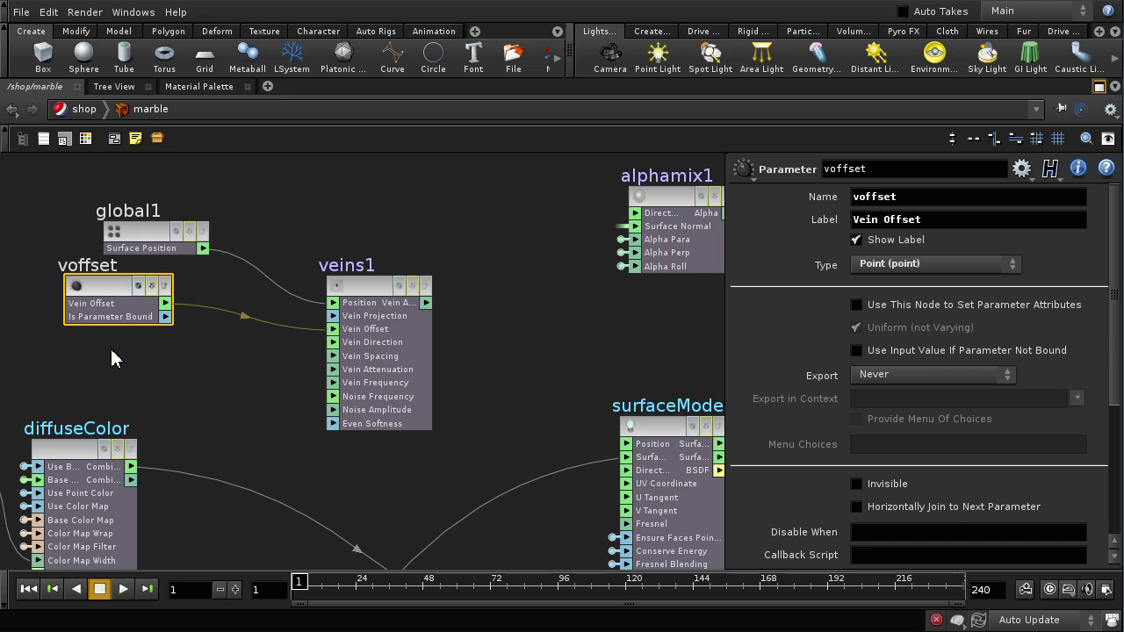
# Hide the parameter node feeding the Vein Offset input of veins1.
pyautogui.rightClick(334, 337)
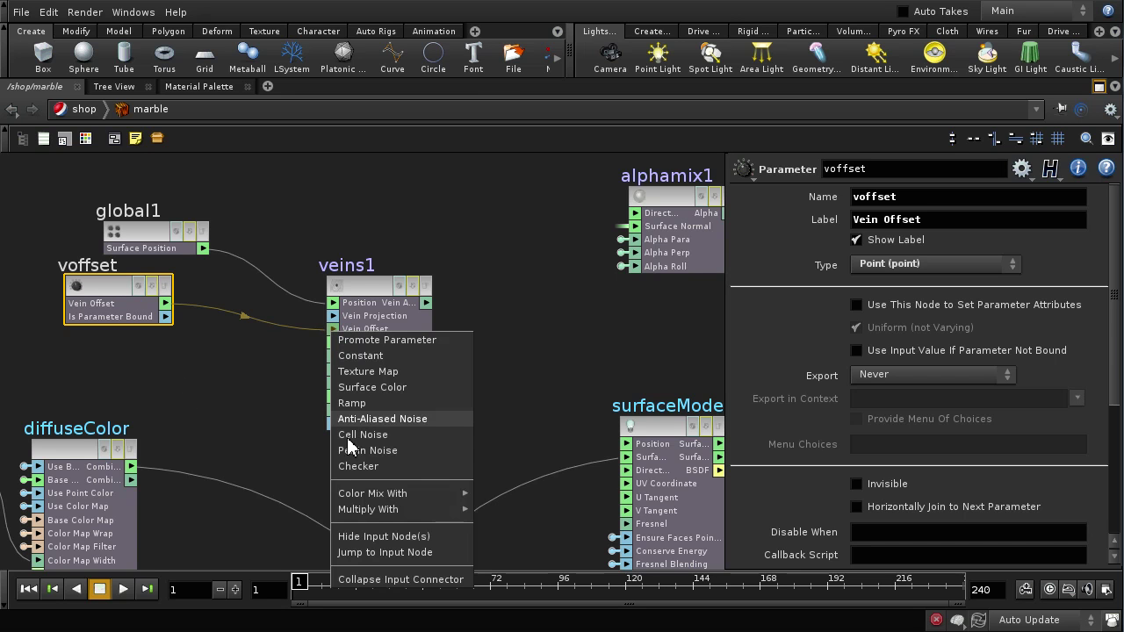
pyautogui.click(309, 378)
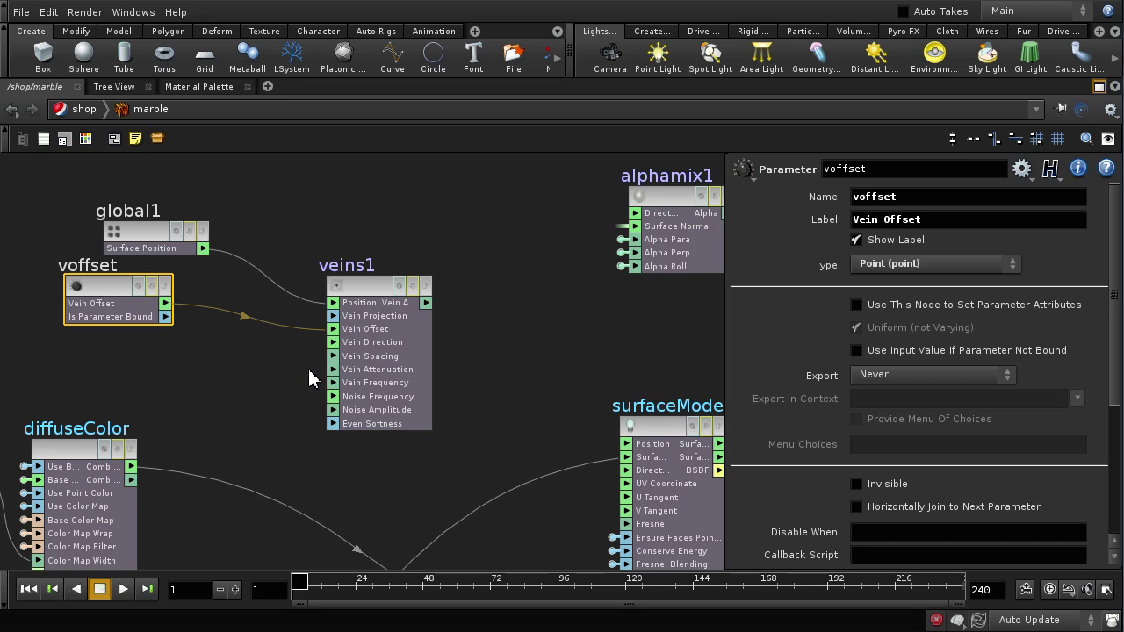
pyautogui.rightClick(333, 331)
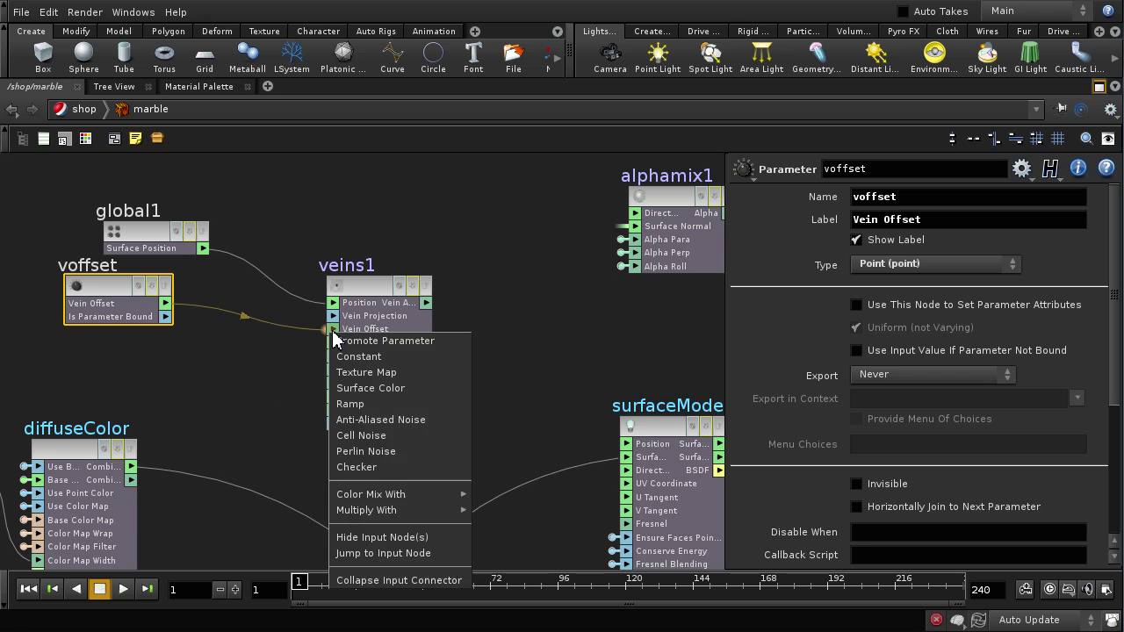
pyautogui.click(360, 538)
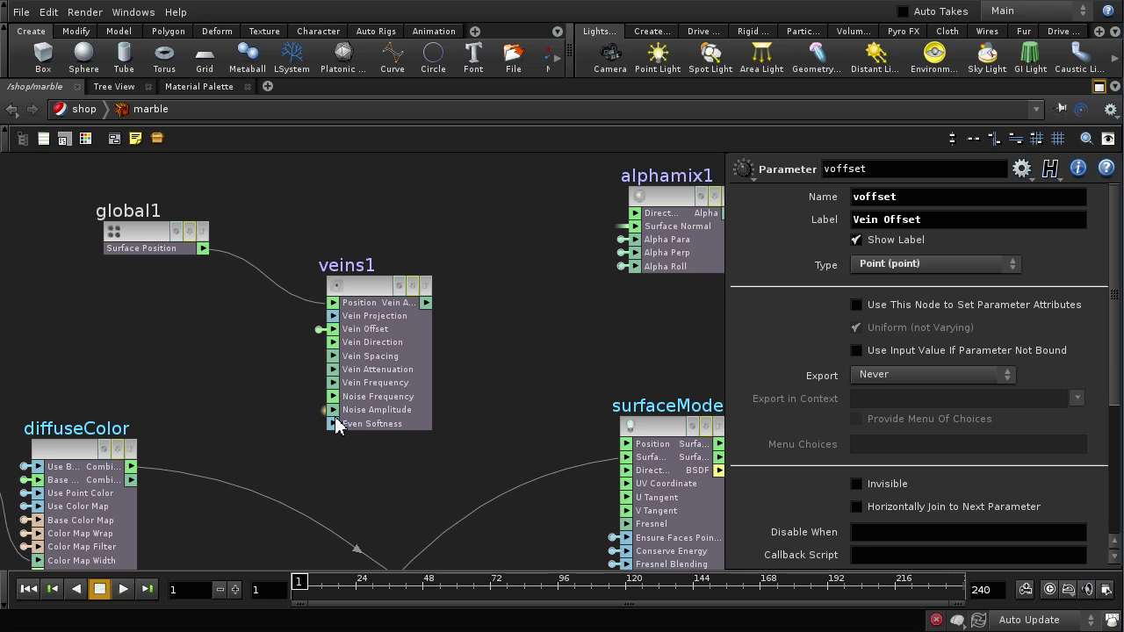
# Create input parameters for the veins1 node and delete the ones feeding Vein Projection and Even Softness.
pyautogui.rightClick(367, 292)
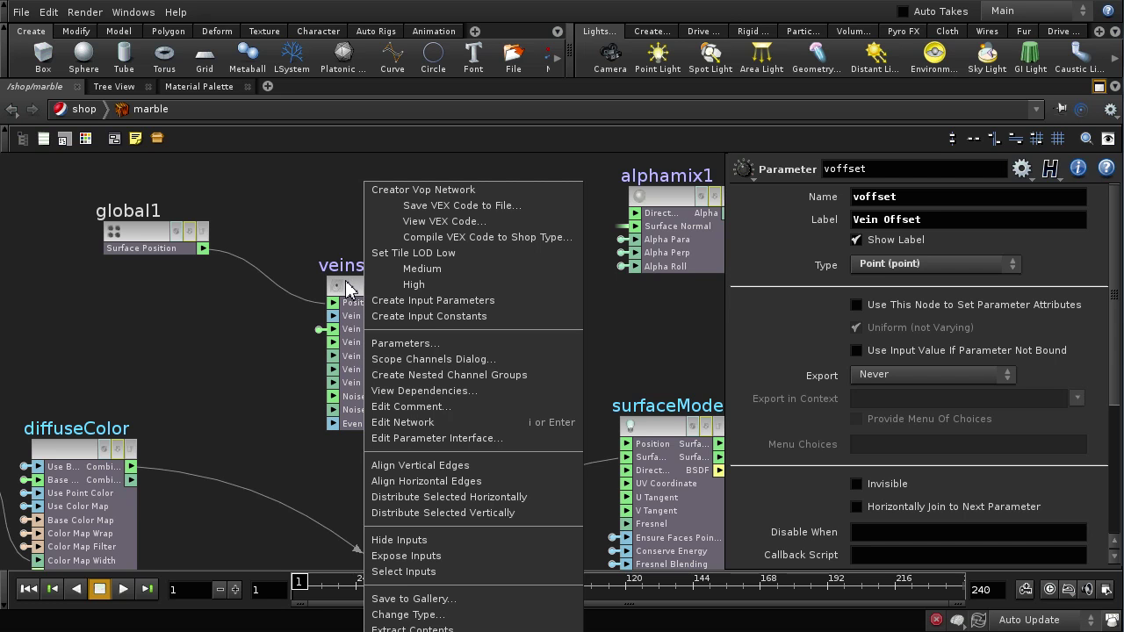
pyautogui.click(406, 299)
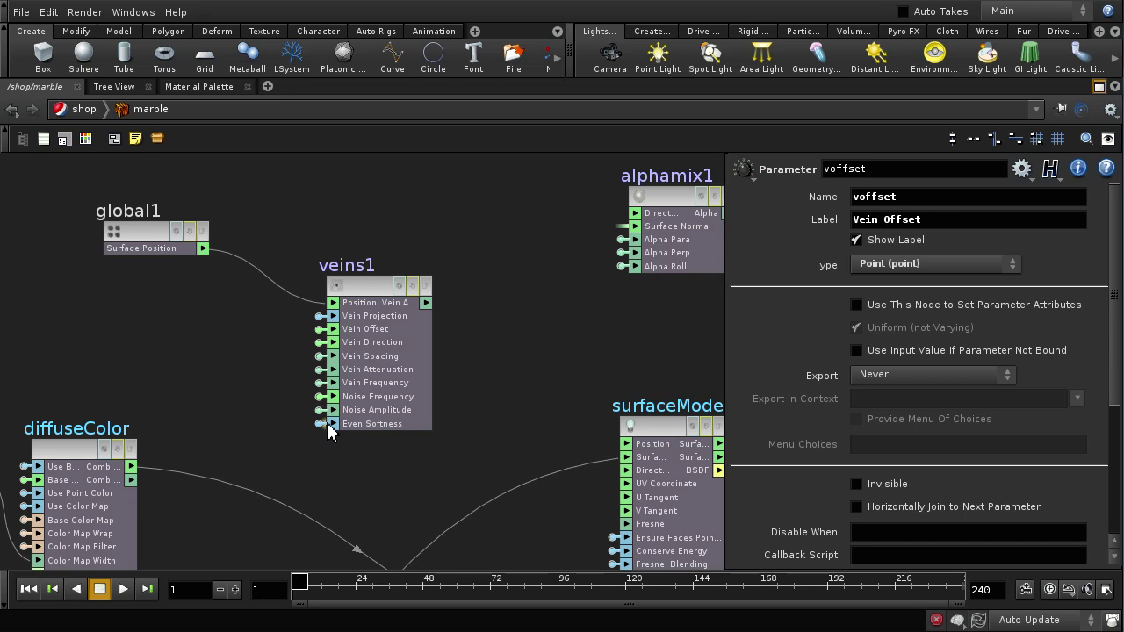
pyautogui.click(318, 317)
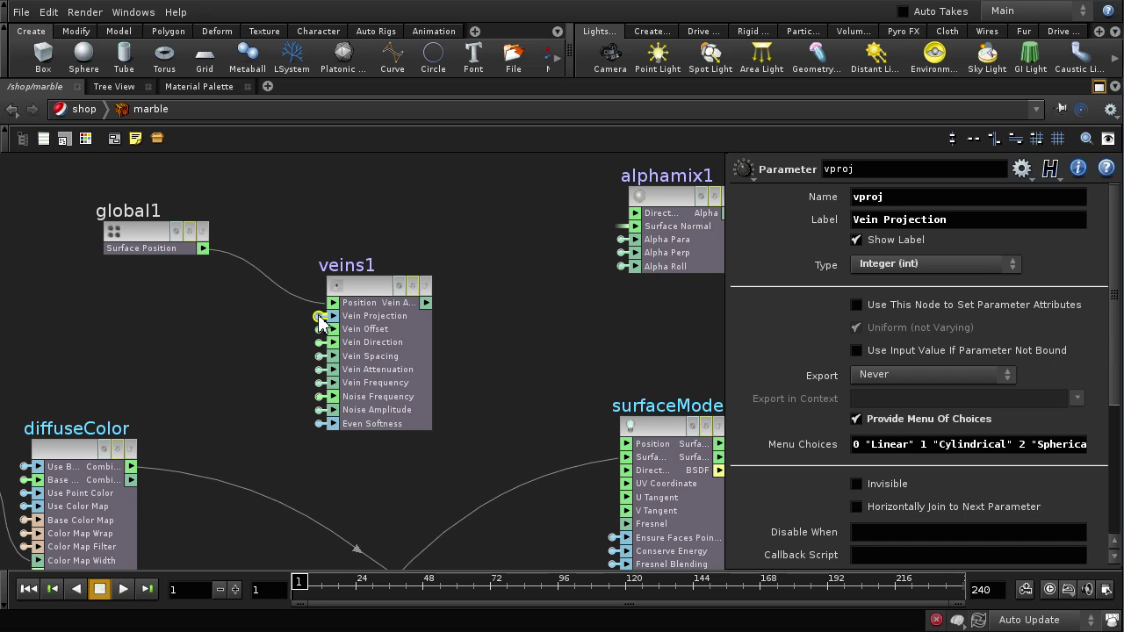
pyautogui.rightClick(319, 317)
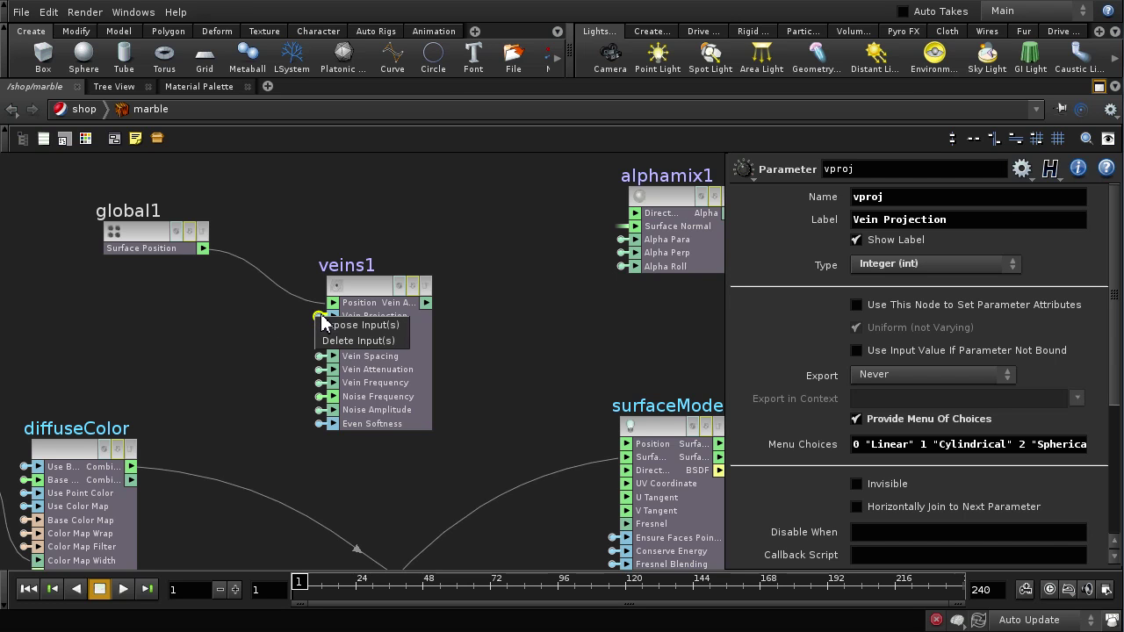
pyautogui.click(335, 341)
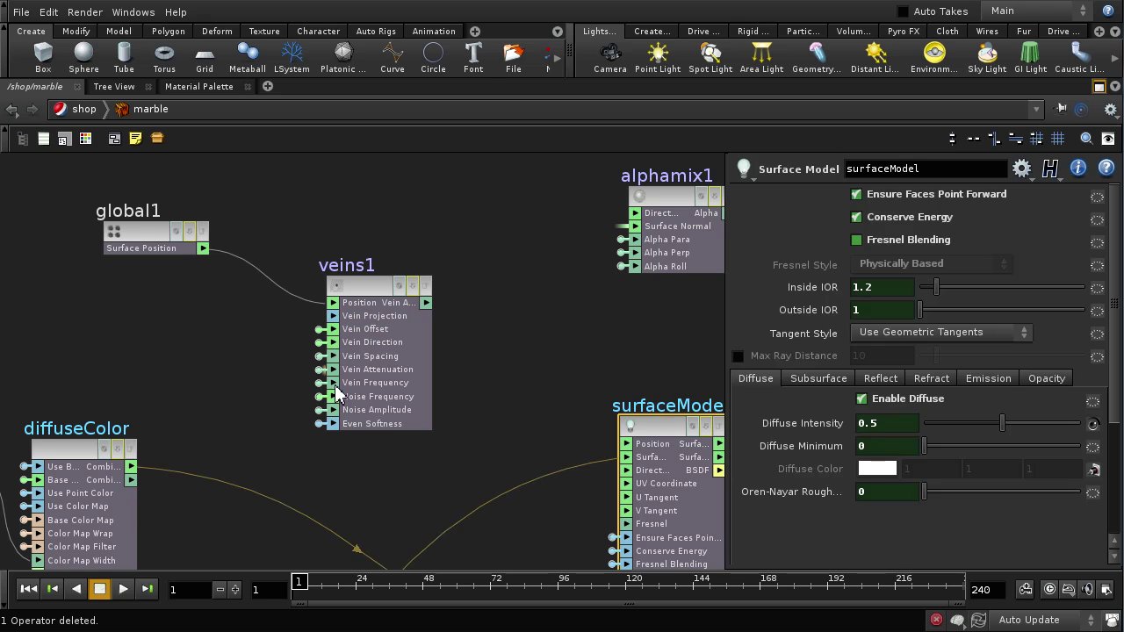
pyautogui.click(319, 425)
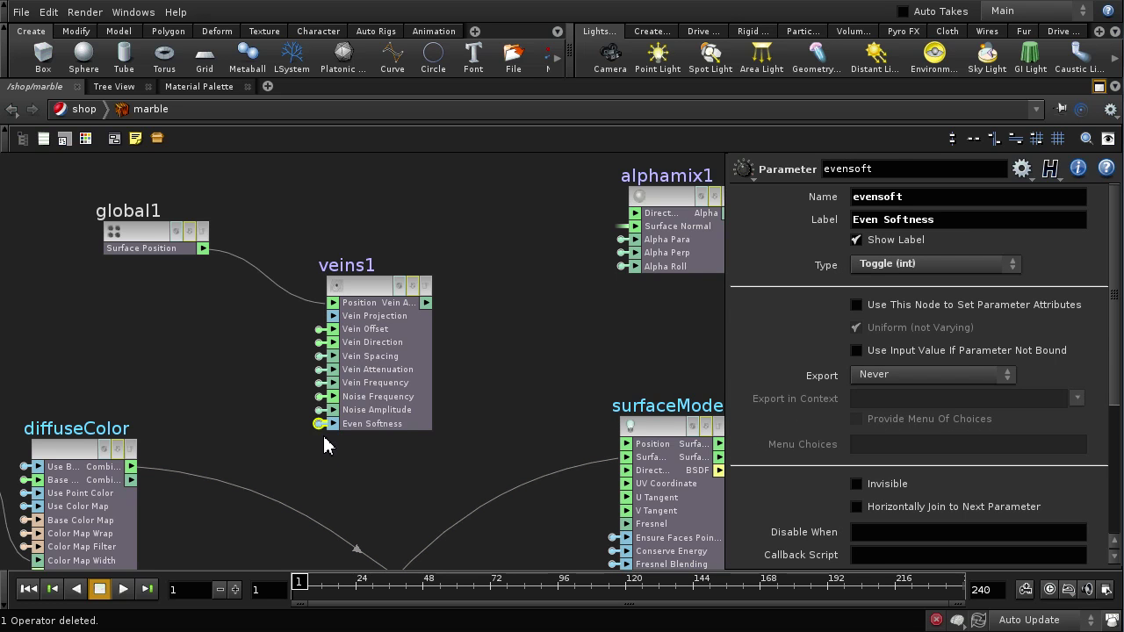
pyautogui.click(320, 425)
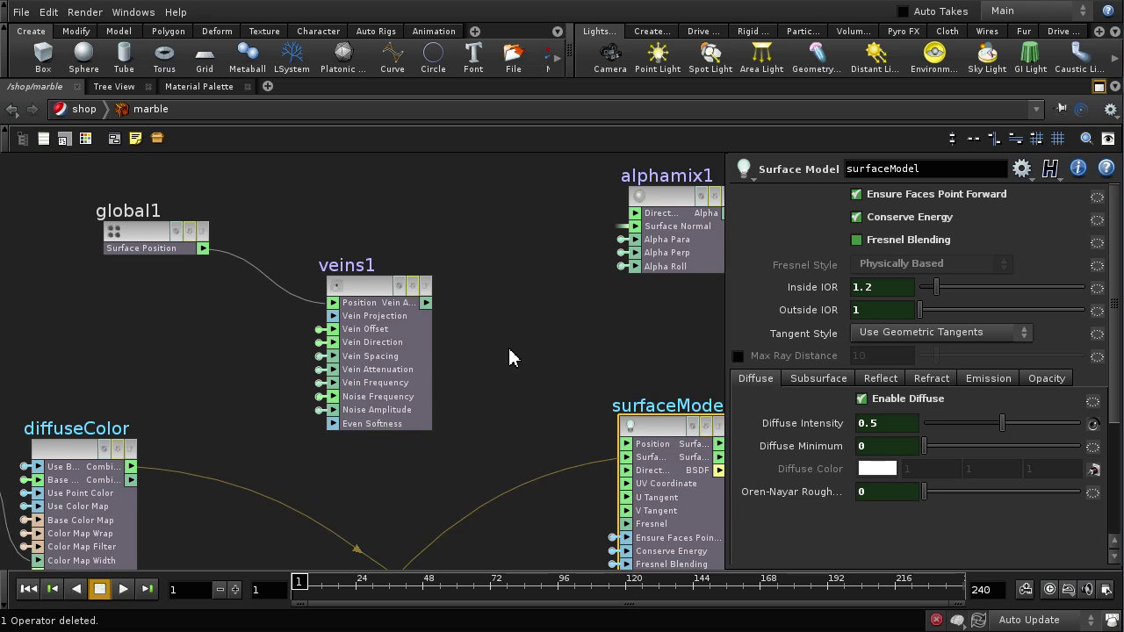
# Move the global1 and veins1 nodes farther away from alphamix1 and surfaceModel to free space between them.
pyautogui.moveTo(509, 356); pyautogui.dragTo(431, 336, button='middle')
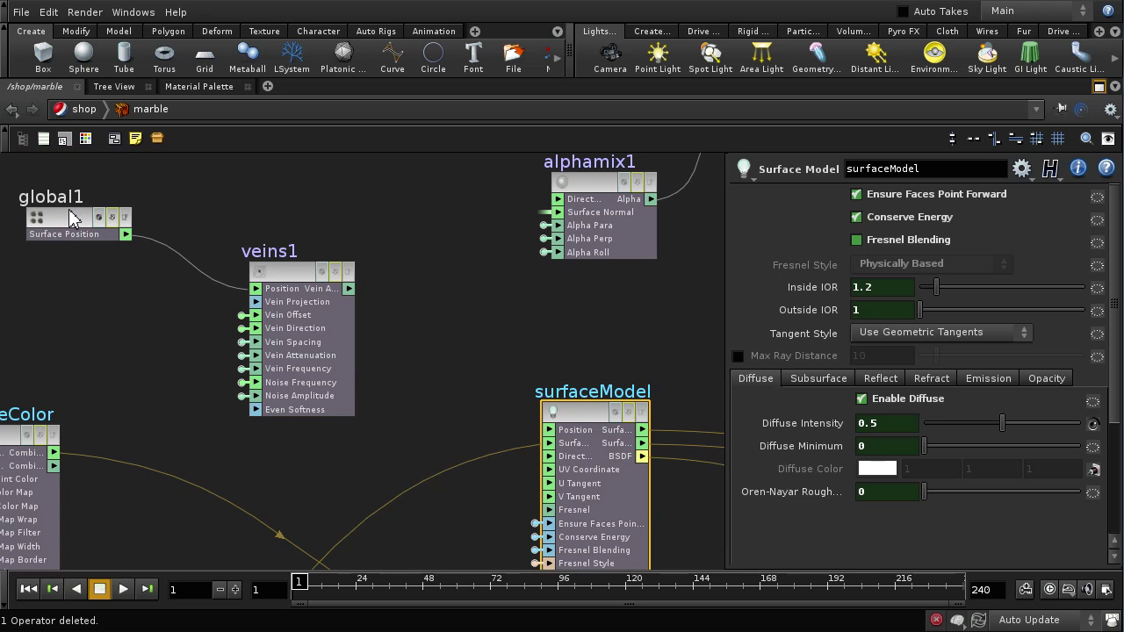
pyautogui.moveTo(74, 219); pyautogui.dragTo(39, 191)
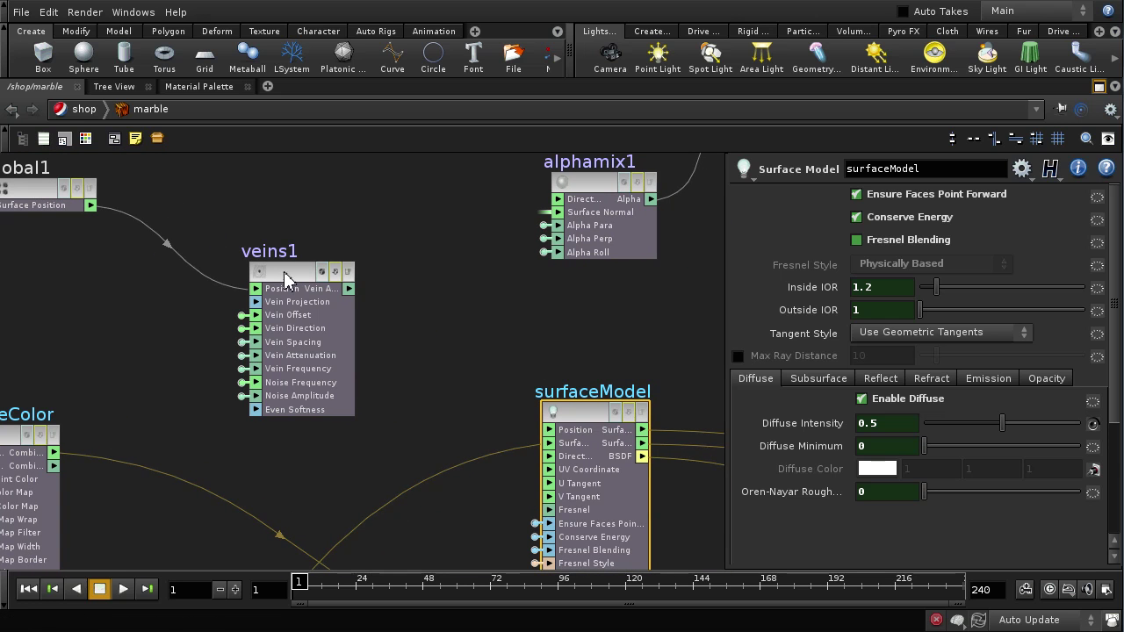
pyautogui.moveTo(284, 279); pyautogui.dragTo(194, 275)
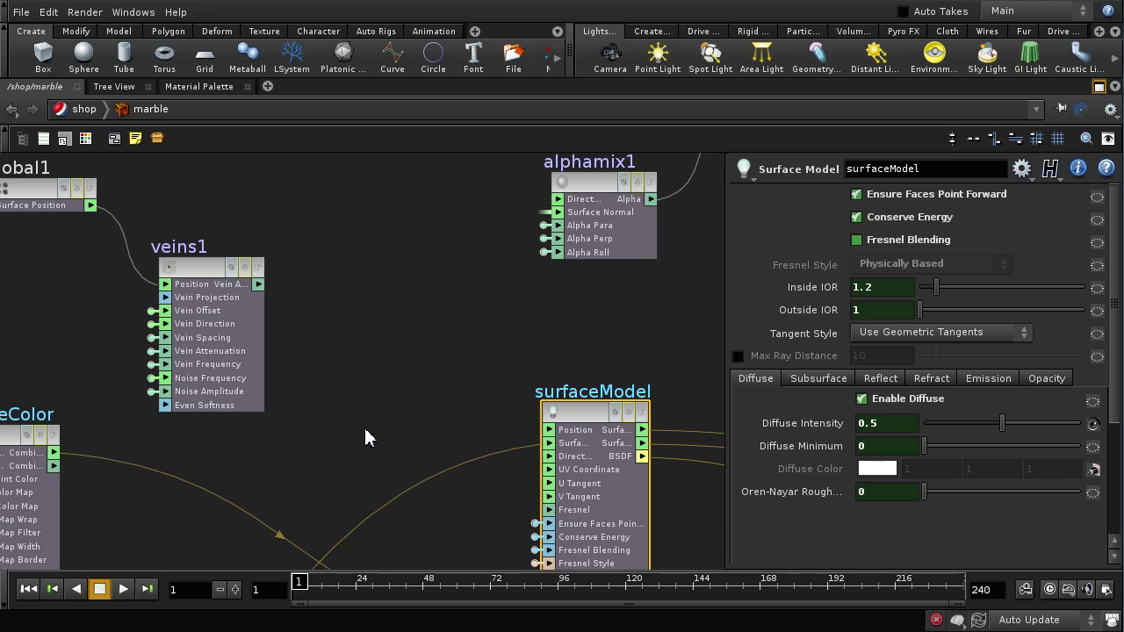
# Add a Color Mix node level with veins1 and connect the veins1 output to its Bias Amount input.
pyautogui.moveTo(367, 439); pyautogui.dragTo(347, 460, button='middle')
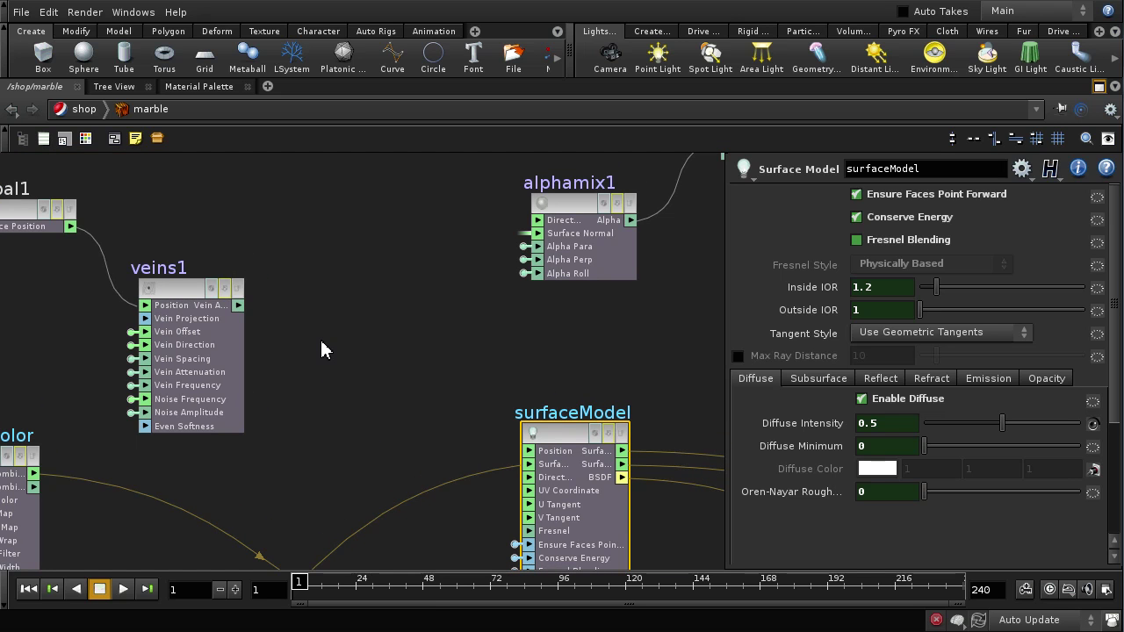
pyautogui.press('Tab')
pyautogui.write('co')
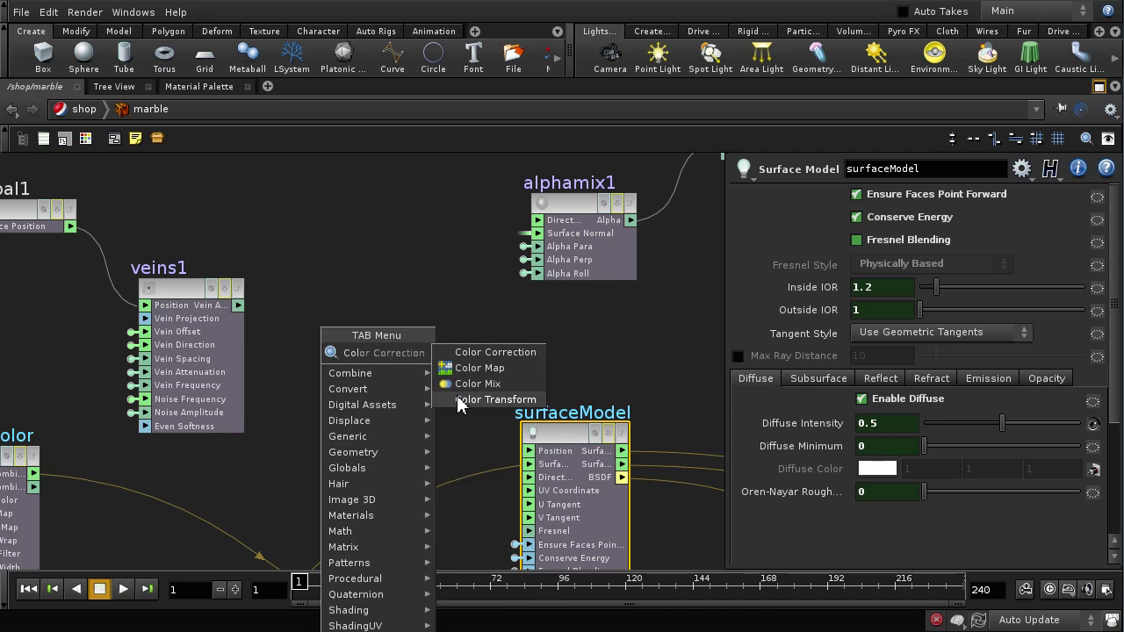
pyautogui.click(478, 384)
pyautogui.click(396, 352)
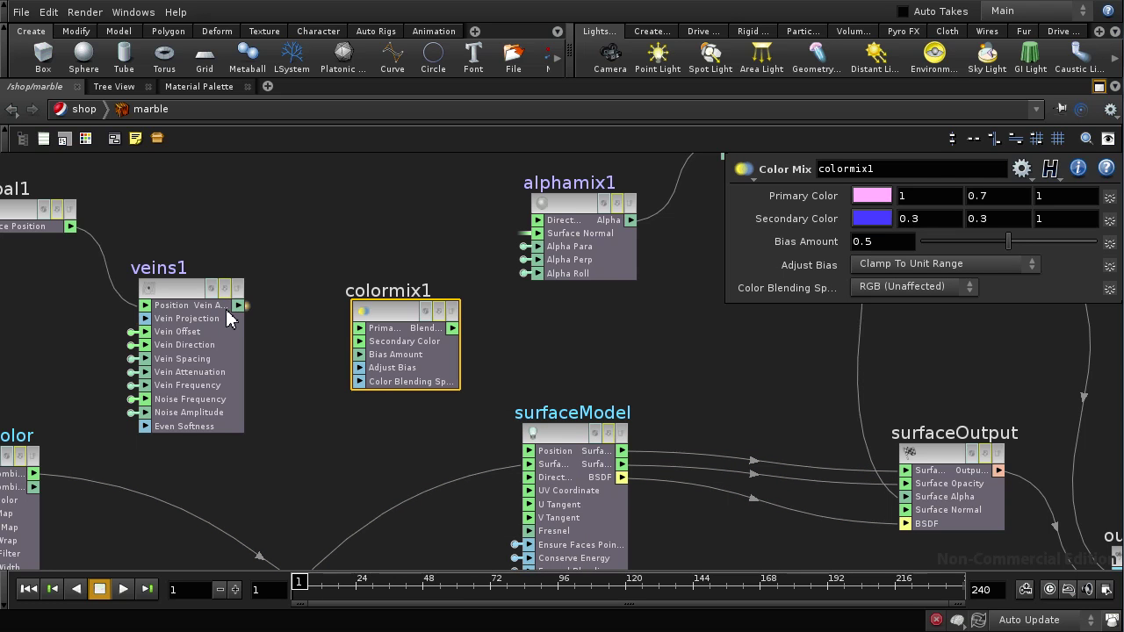
pyautogui.moveTo(238, 305); pyautogui.dragTo(360, 357)
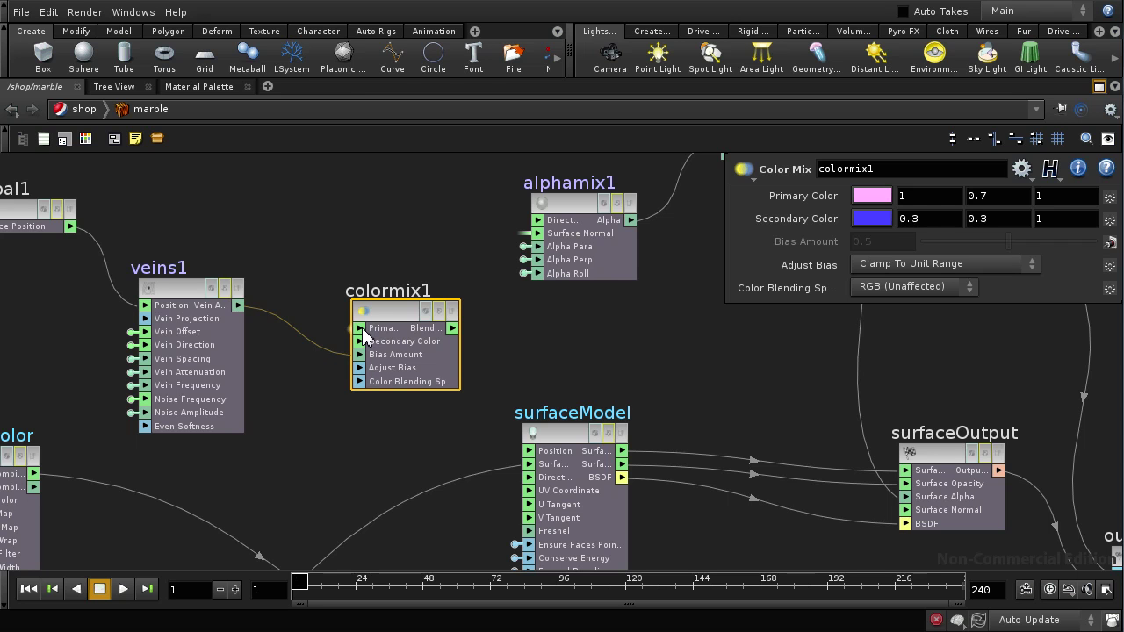
pyautogui.moveTo(390, 329); pyautogui.dragTo(391, 306)
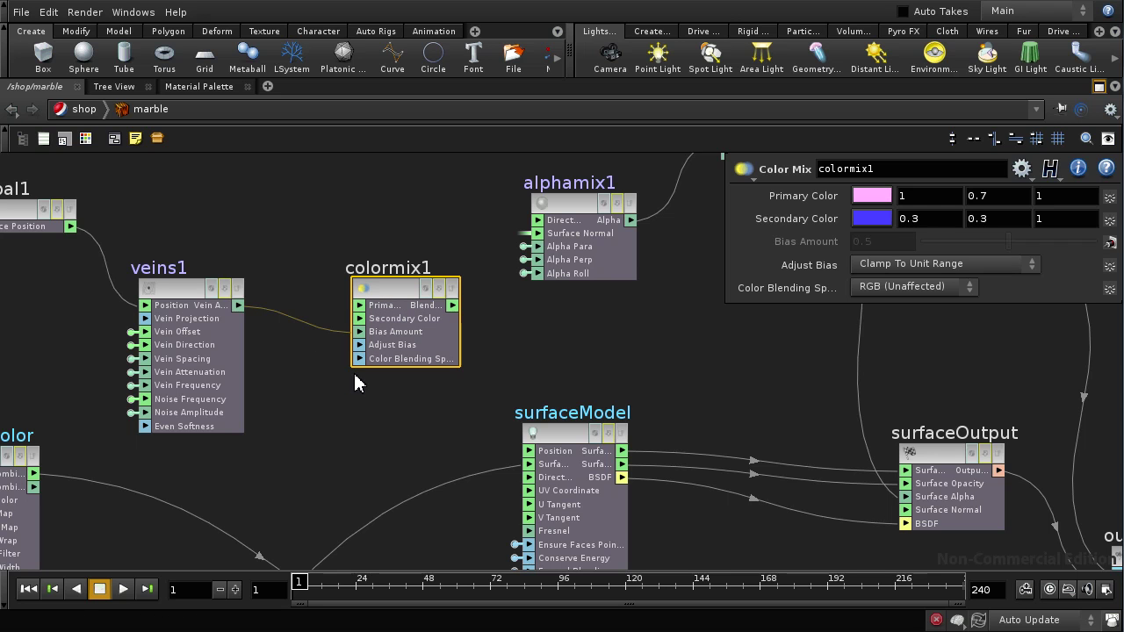
pyautogui.moveTo(390, 407); pyautogui.dragTo(304, 448, button='middle')
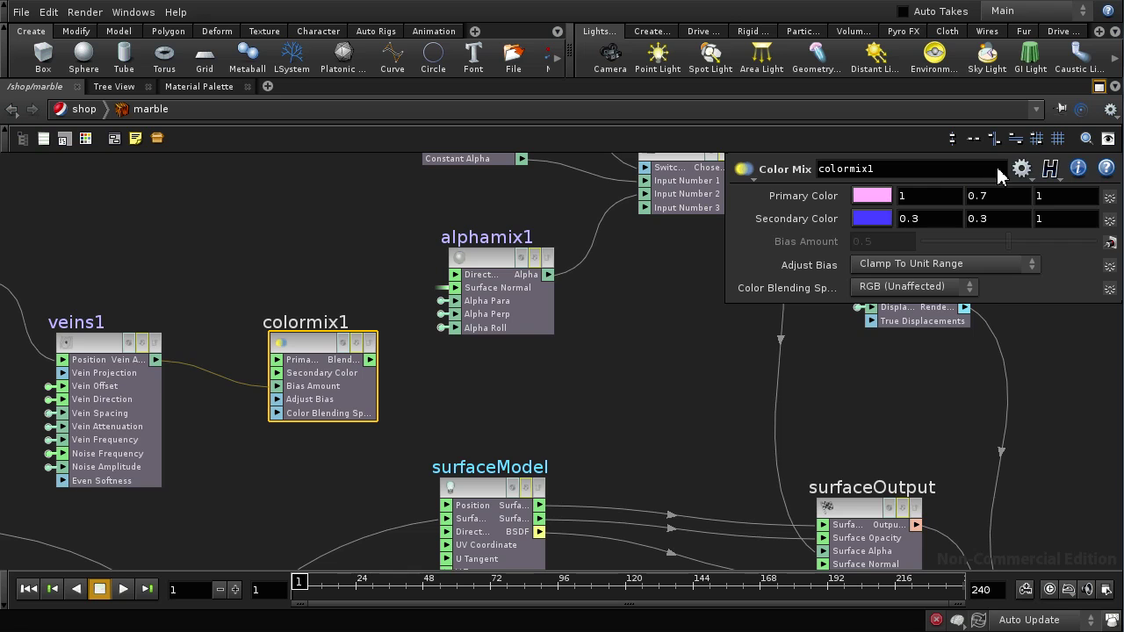
pyautogui.click(1110, 199)
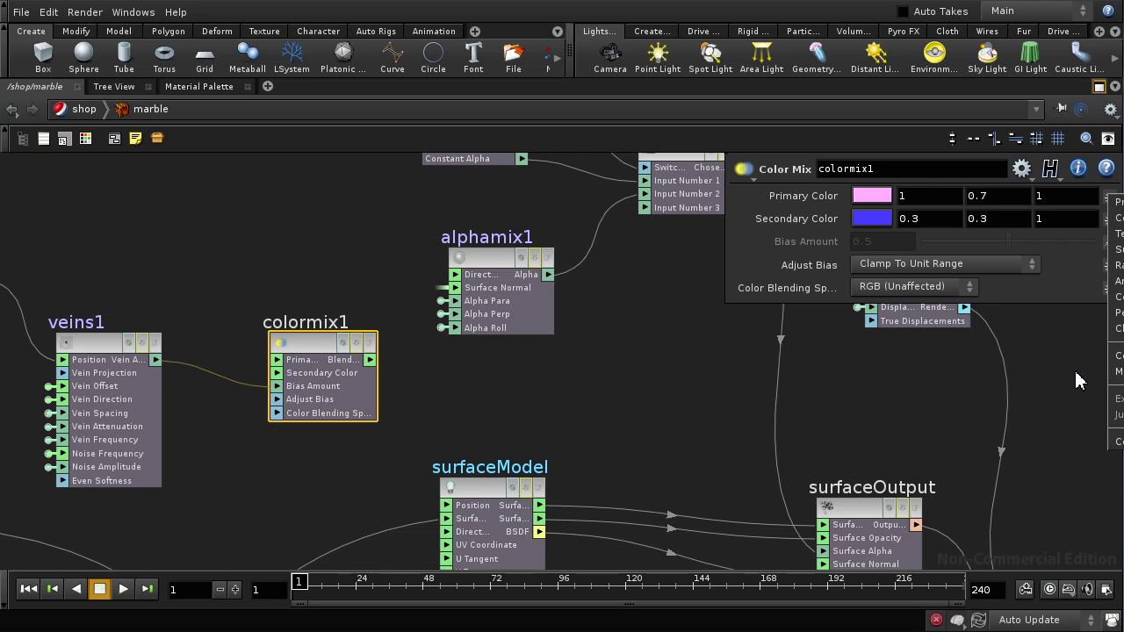
pyautogui.press('Escape')
pyautogui.click(1111, 198)
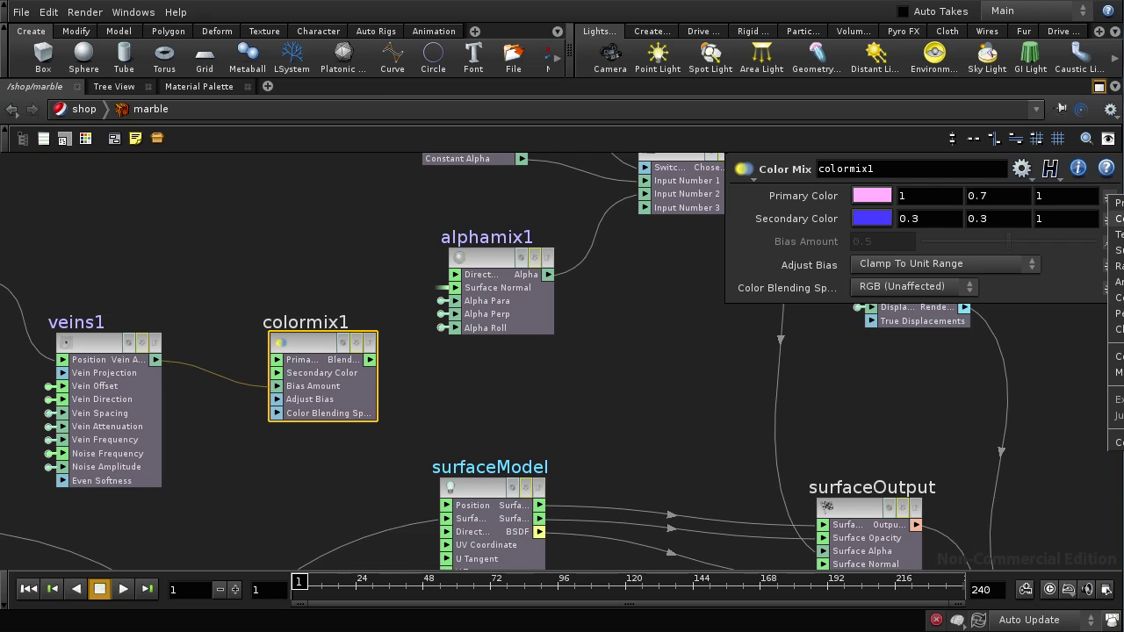
pyautogui.click(641, 360)
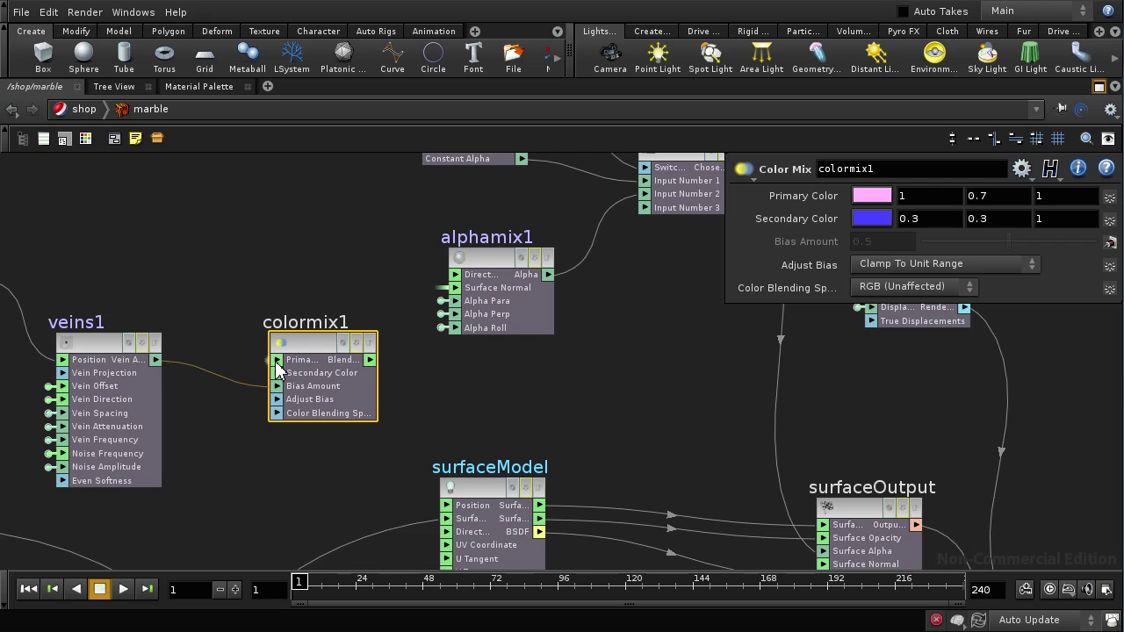
pyautogui.rightClick(277, 362)
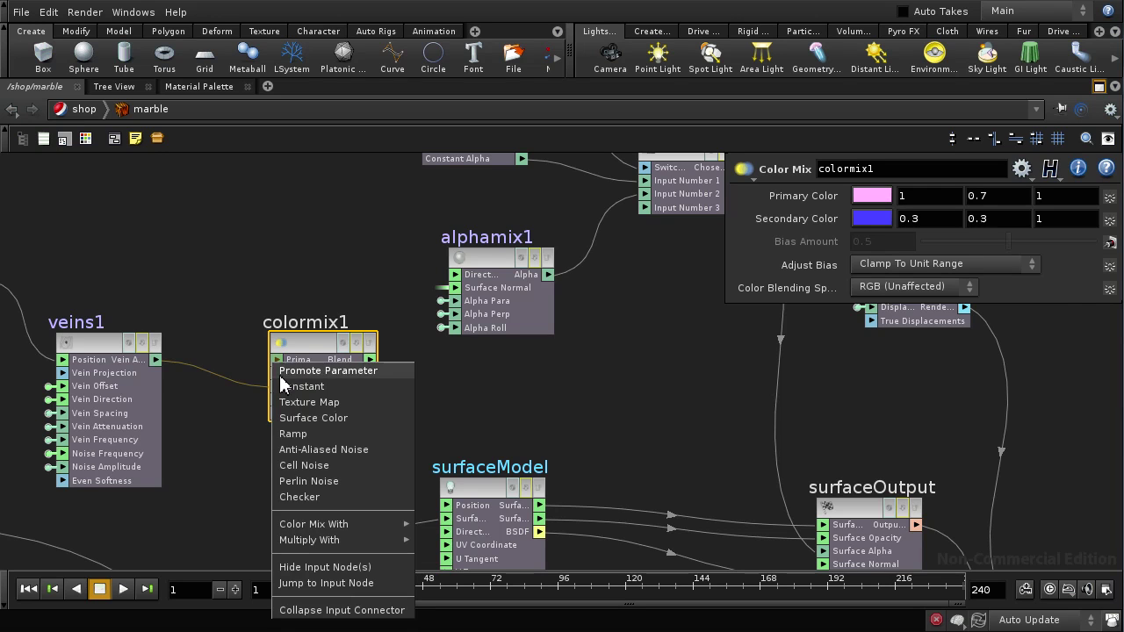
pyautogui.click(726, 354)
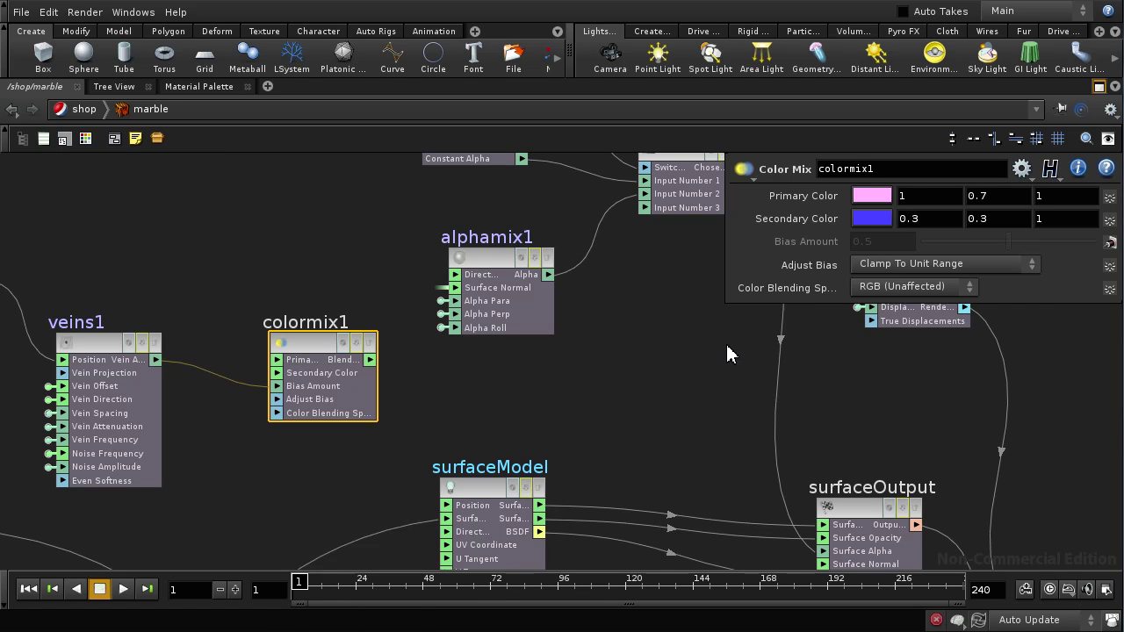
# Promote the Primary Color and Secondary Color of colormix1 to shader parameters.
pyautogui.click(1109, 202)
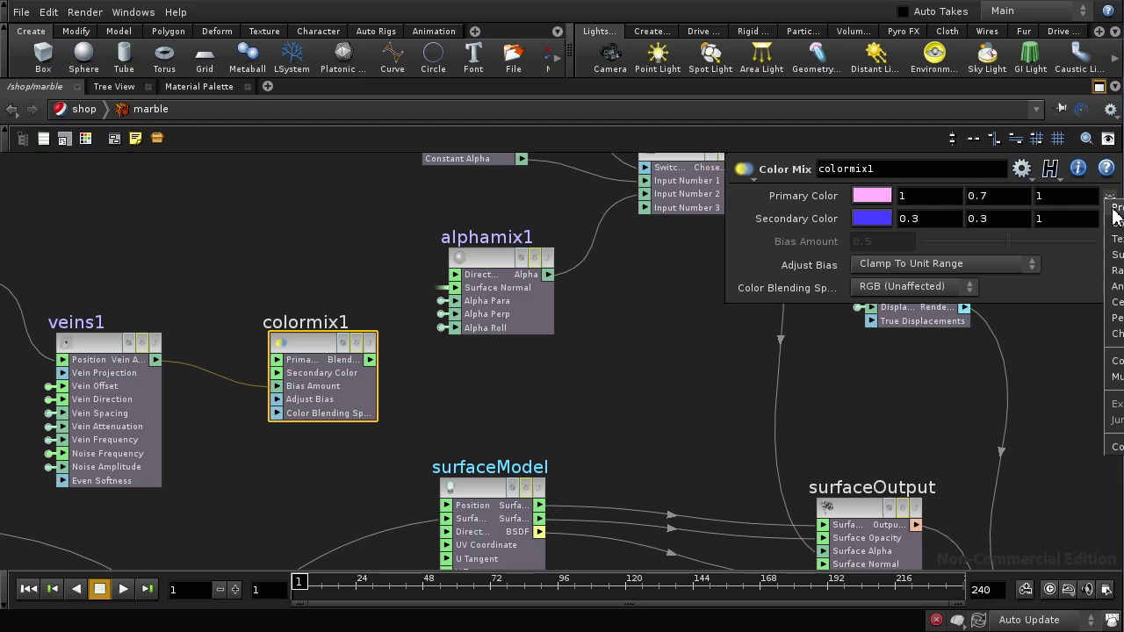
pyautogui.click(1115, 208)
pyautogui.click(1109, 221)
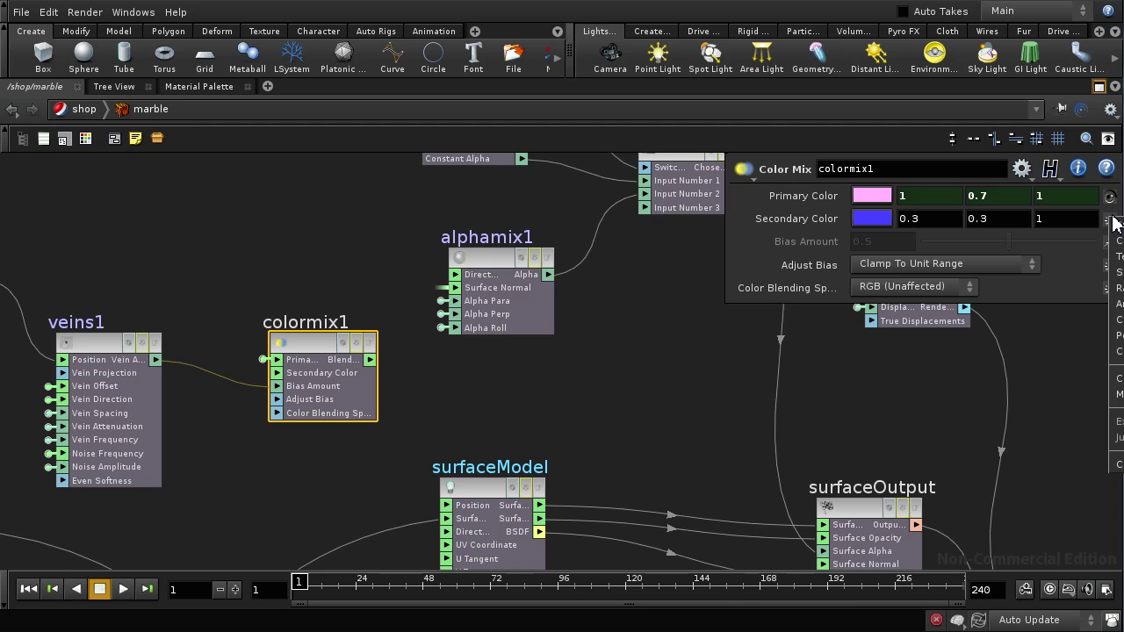
pyautogui.click(1119, 226)
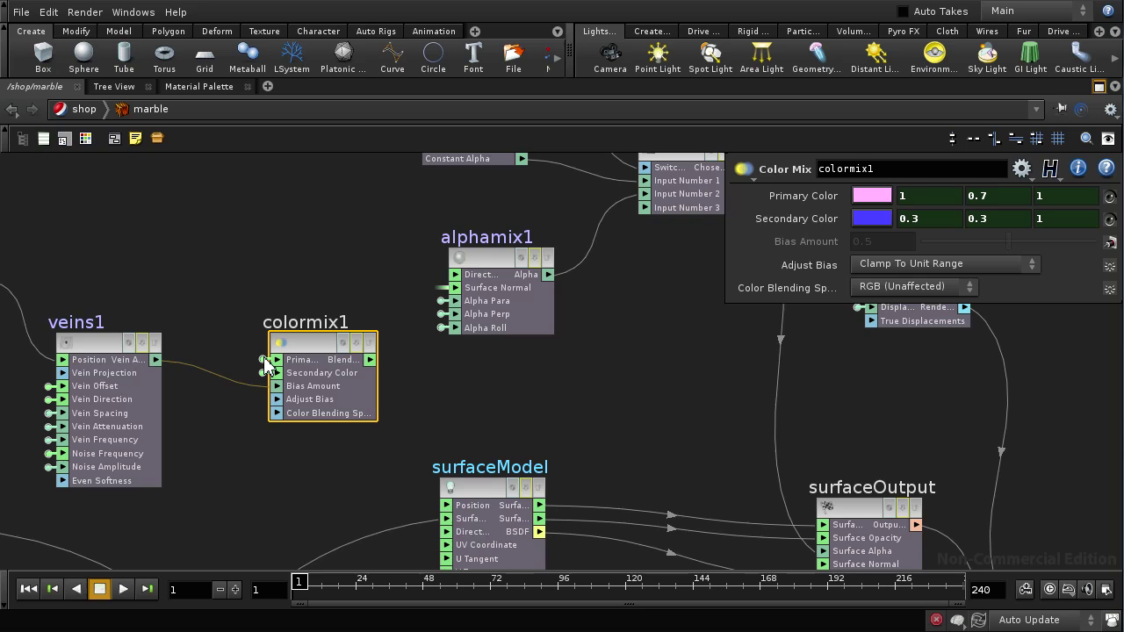
# Jump to the parameter node feeding colormix1's primary color input and change its label to Marble Color.
pyautogui.moveTo(239, 470); pyautogui.dragTo(291, 505, button='middle')
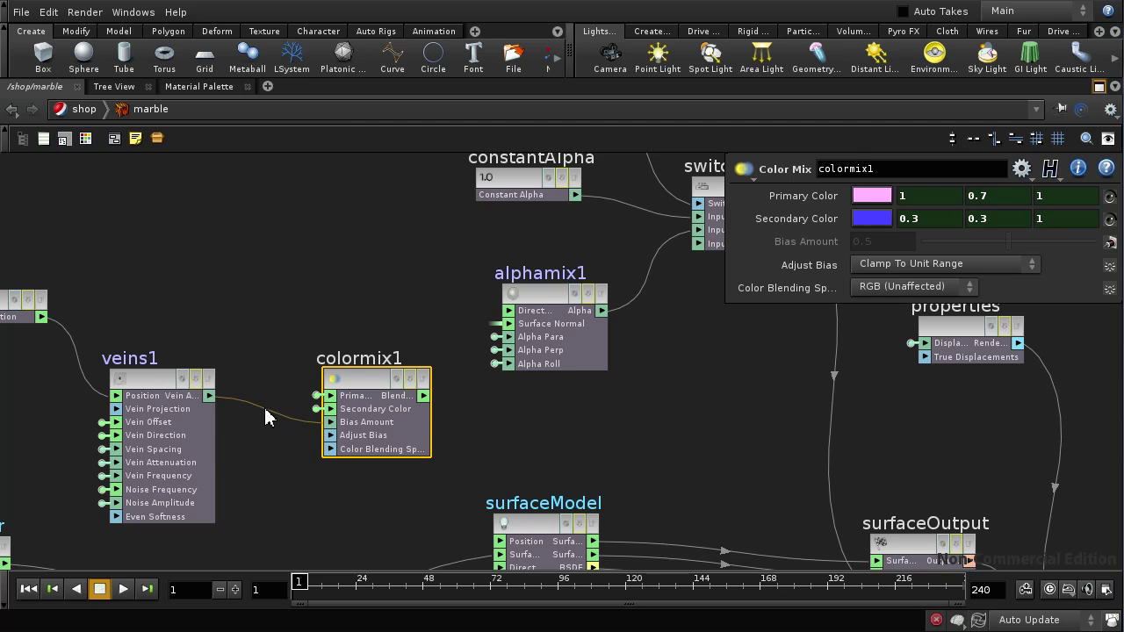
pyautogui.rightClick(333, 397)
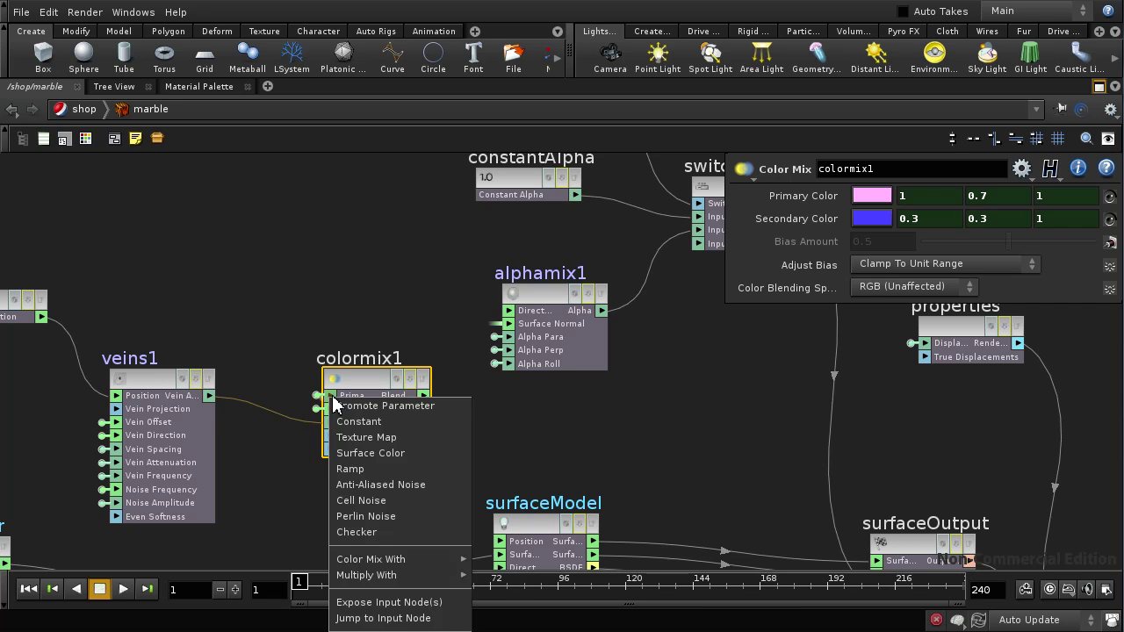
pyautogui.click(362, 619)
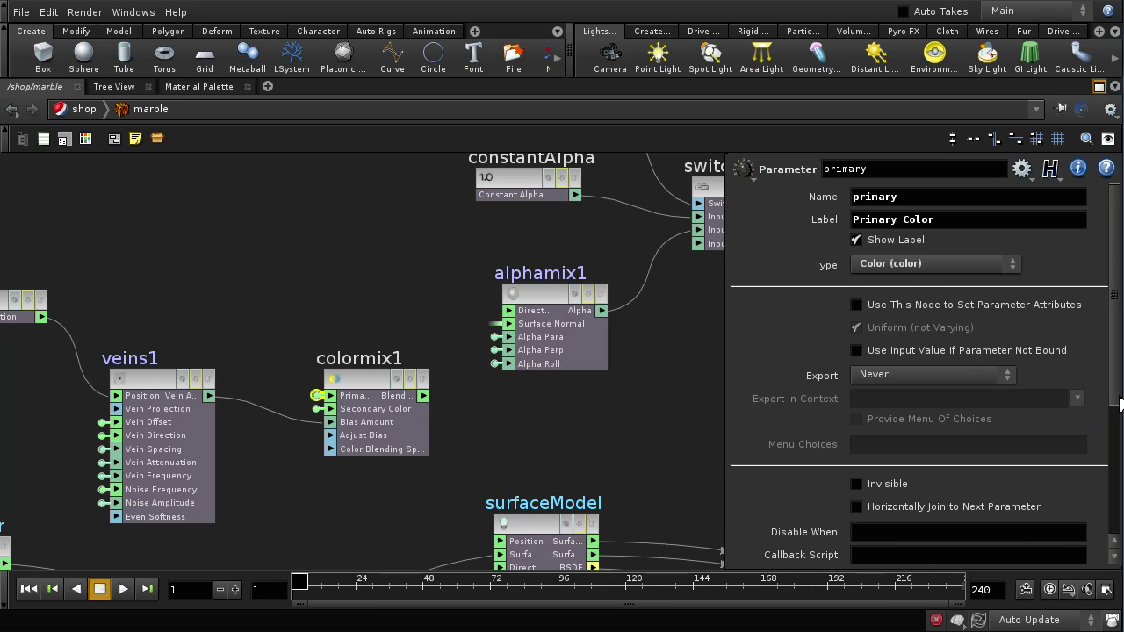
pyautogui.moveTo(1119, 406); pyautogui.dragTo(1112, 343)
pyautogui.moveTo(901, 216); pyautogui.dragTo(815, 222)
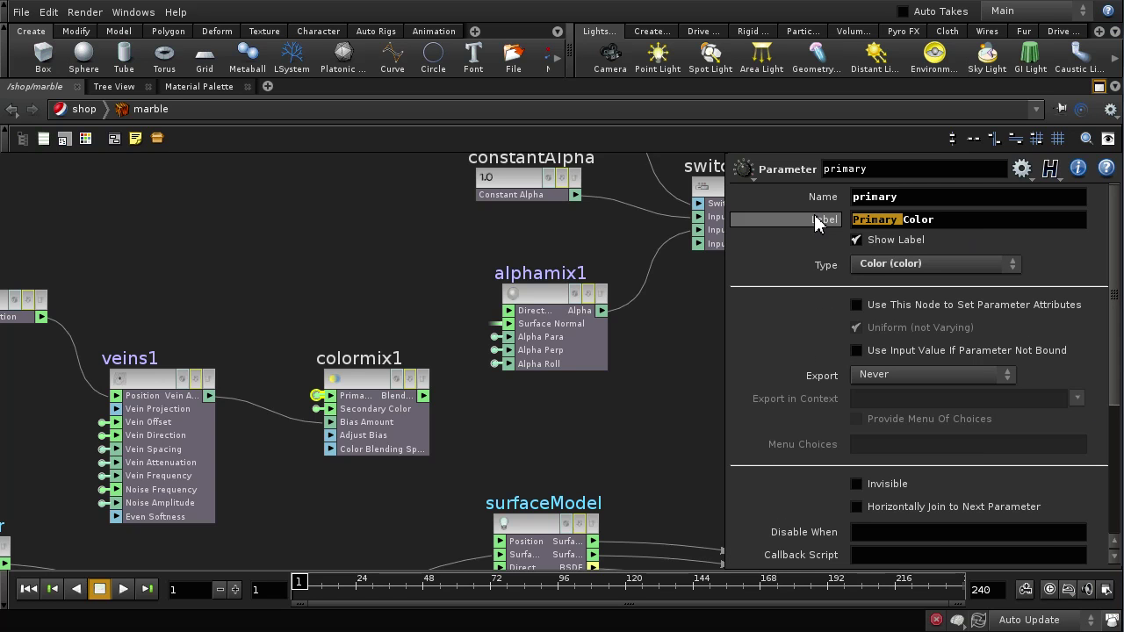
pyautogui.write('Marble')
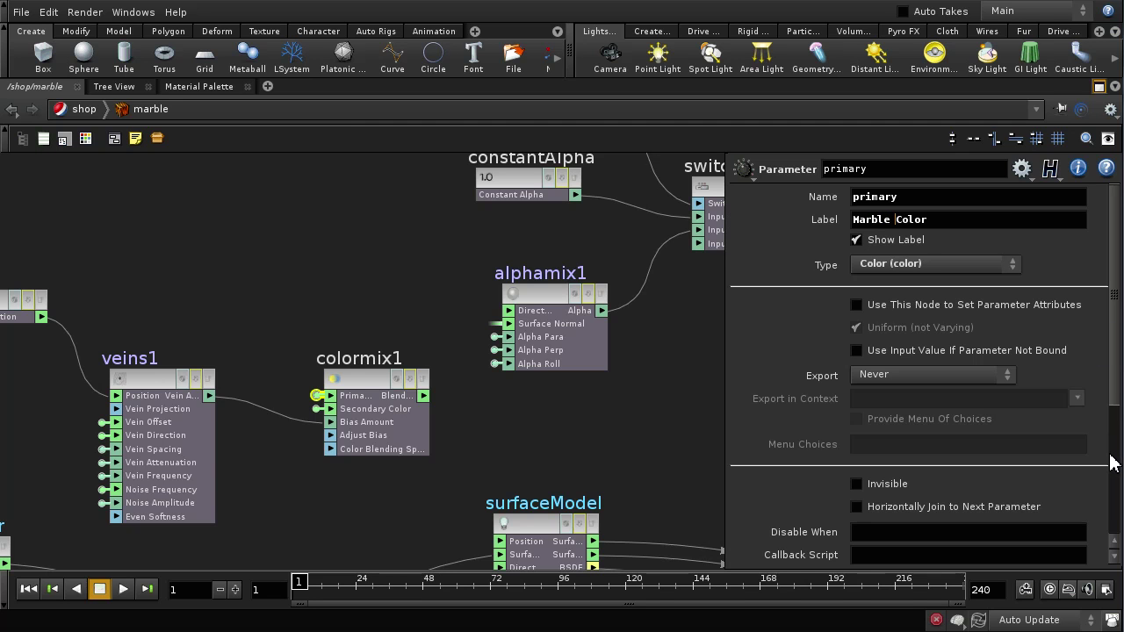
# Set the primary parameter's default color to a pale cyan with hue 180, saturation 0.174 and value 0.883.
pyautogui.scroll(-4, 1112, 474)
pyautogui.click(1001, 402)
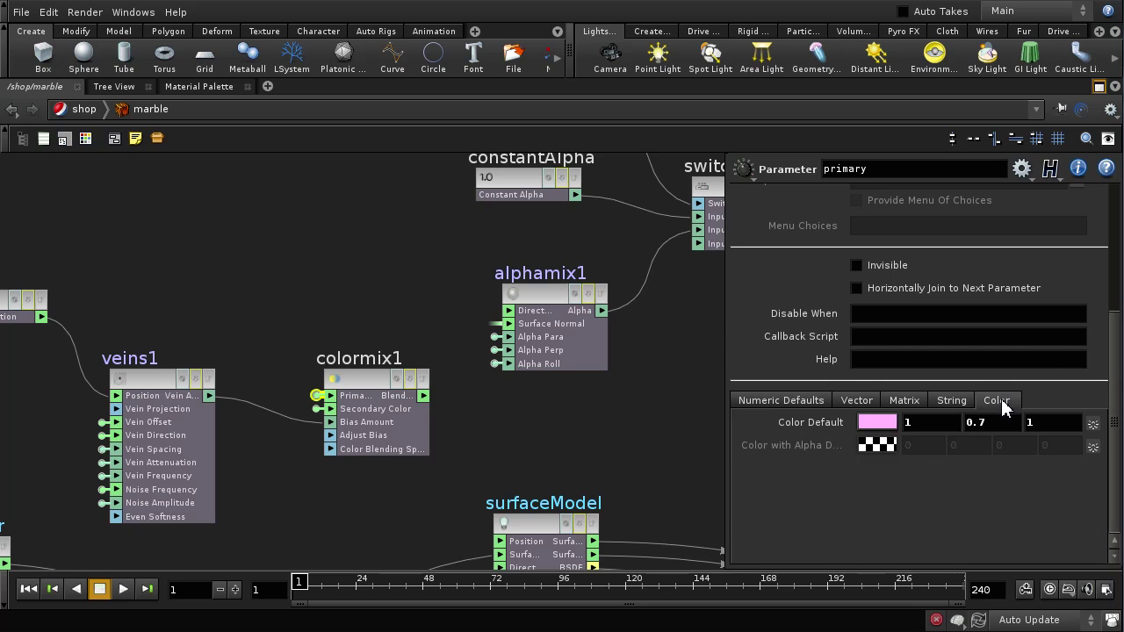
pyautogui.click(885, 423)
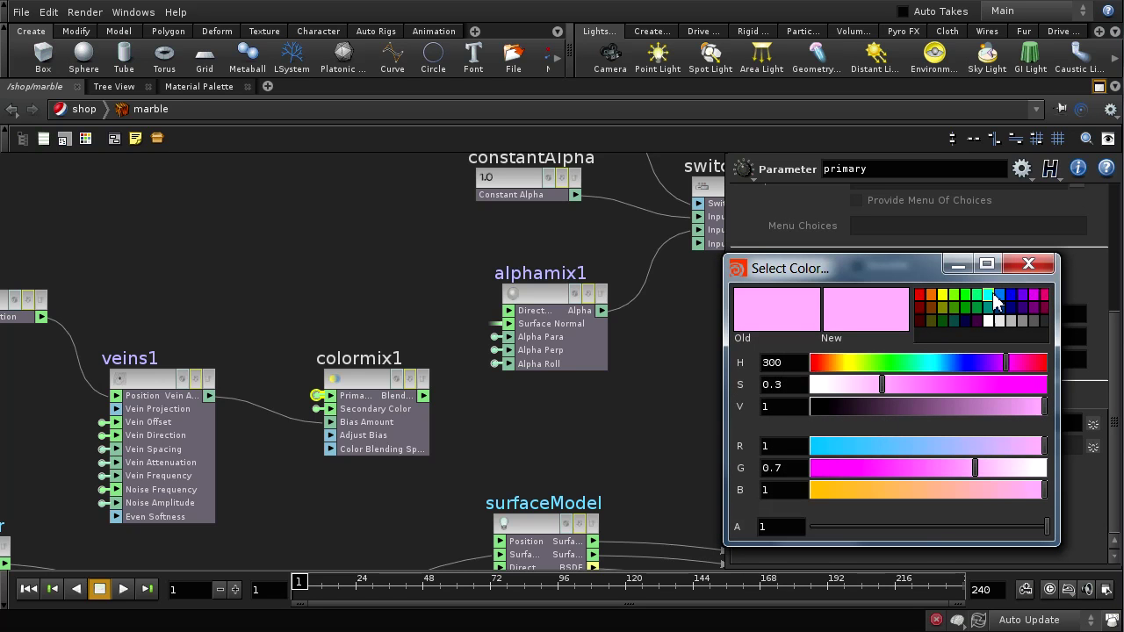
pyautogui.click(995, 300)
pyautogui.click(885, 384)
pyautogui.click(970, 406)
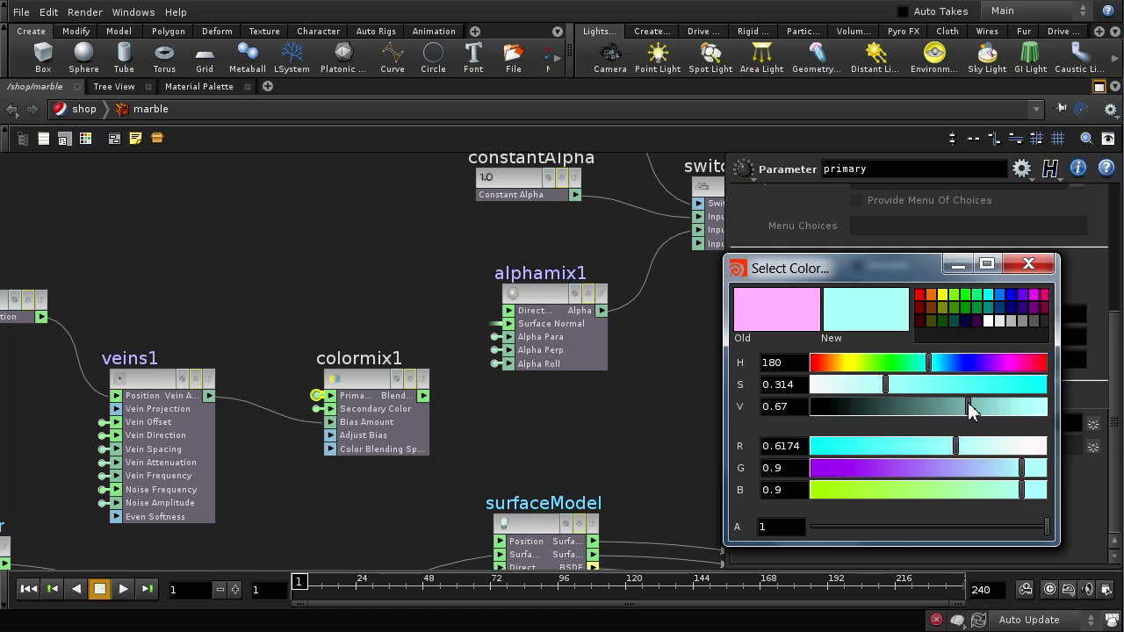
pyautogui.click(995, 407)
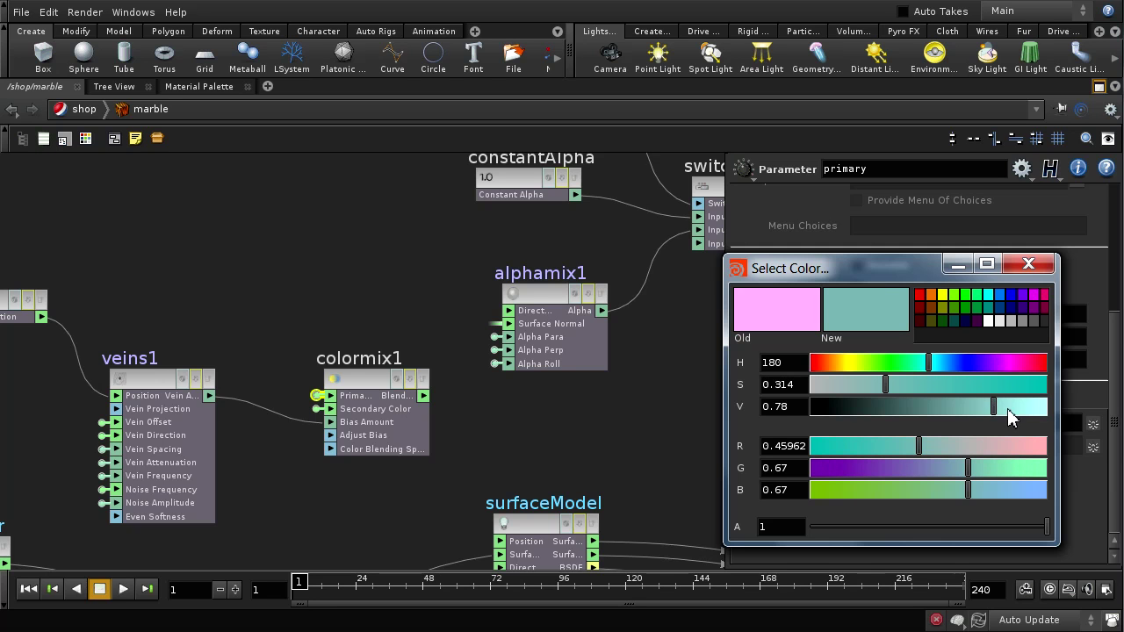
pyautogui.click(1019, 406)
pyautogui.click(852, 384)
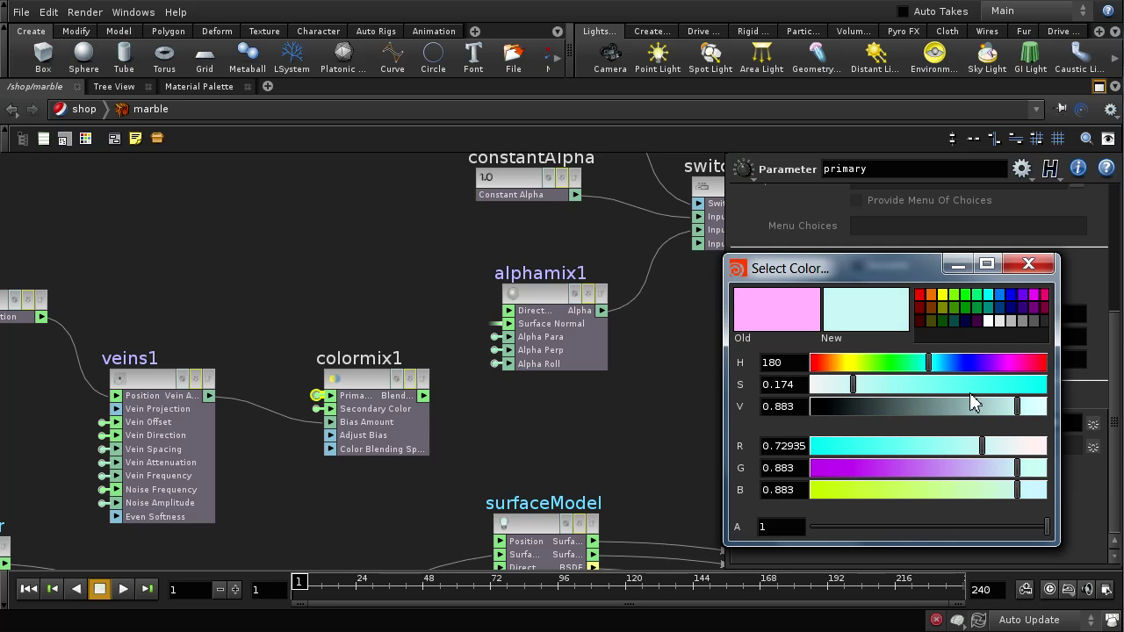
pyautogui.click(1047, 267)
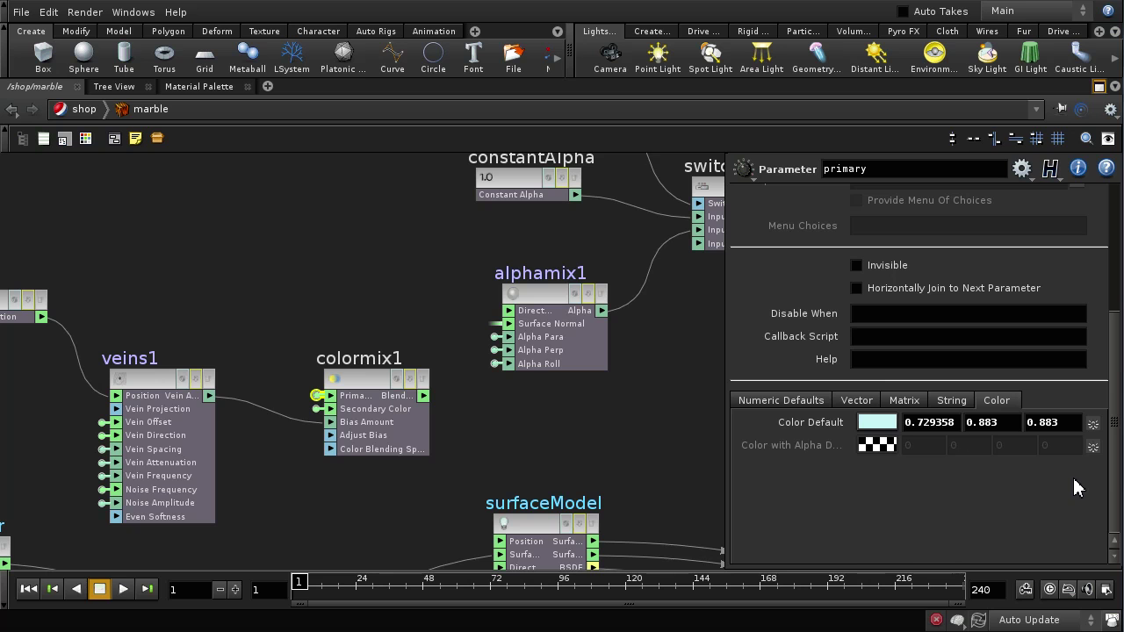
# Set the default color of colormix1's secondary parameter to a muted blue with hue 240, saturation 0.439 and value 0.633.
pyautogui.click(317, 409)
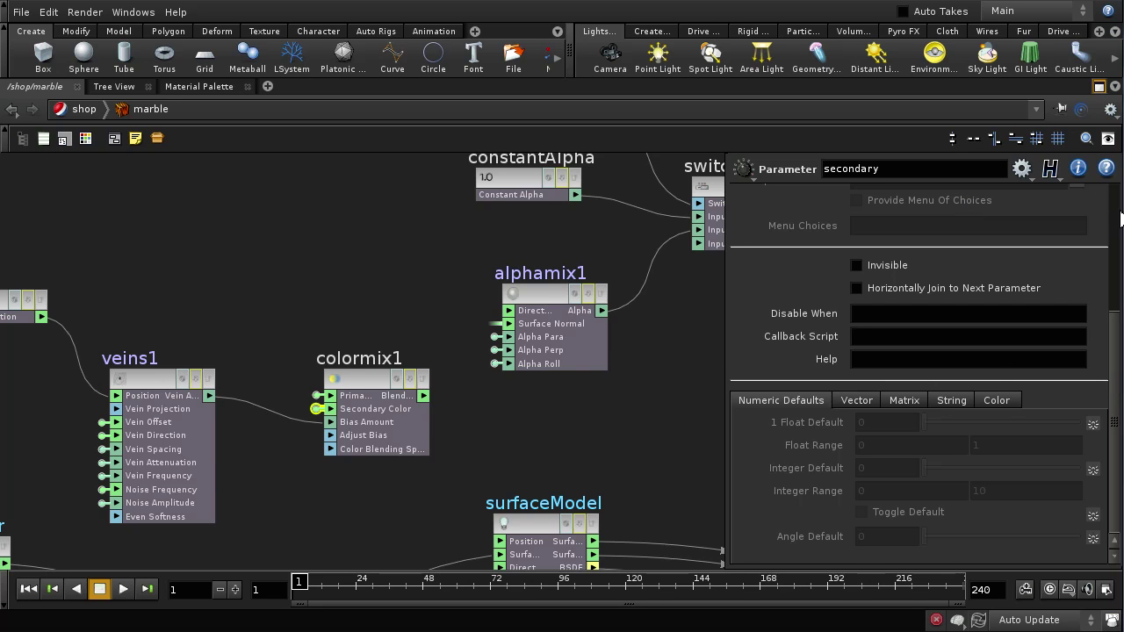
pyautogui.click(997, 400)
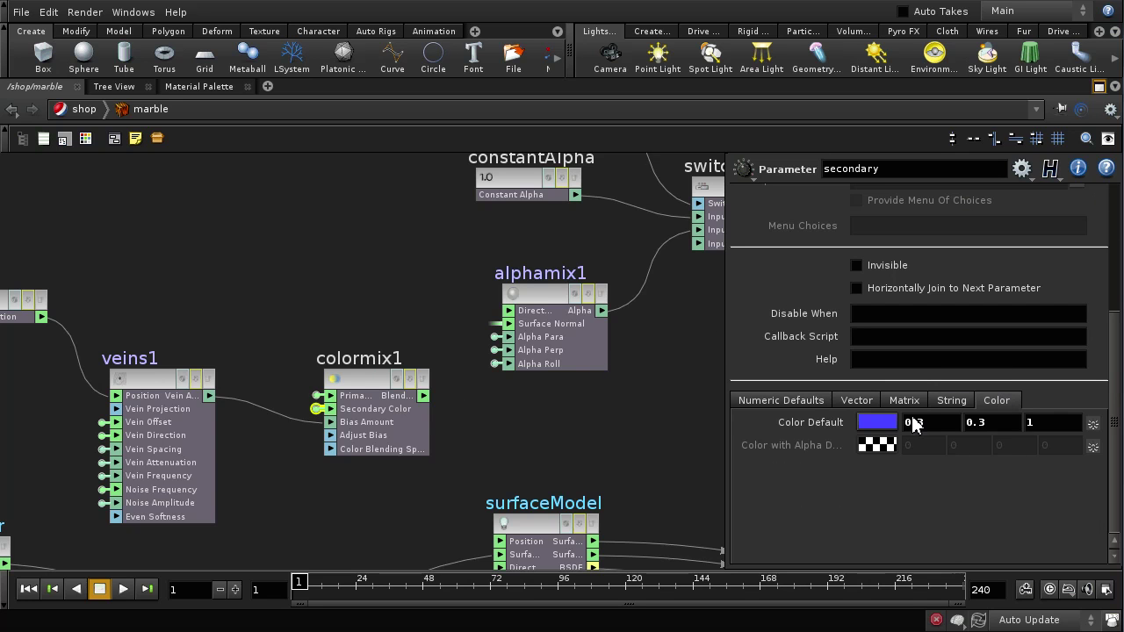
pyautogui.click(886, 424)
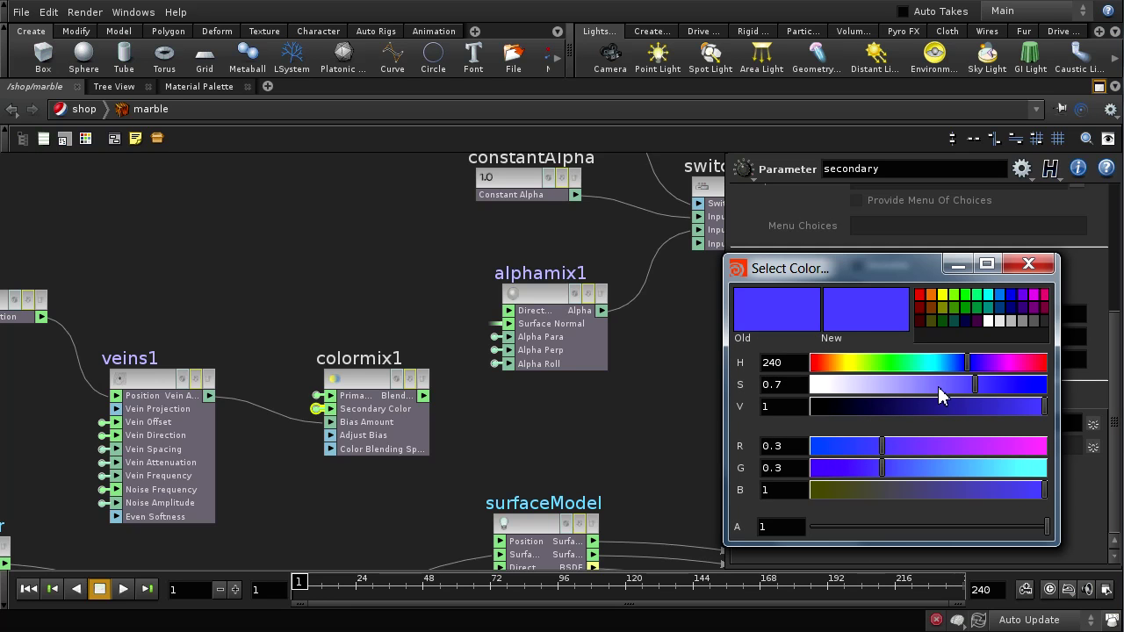
pyautogui.moveTo(962, 388); pyautogui.dragTo(961, 413)
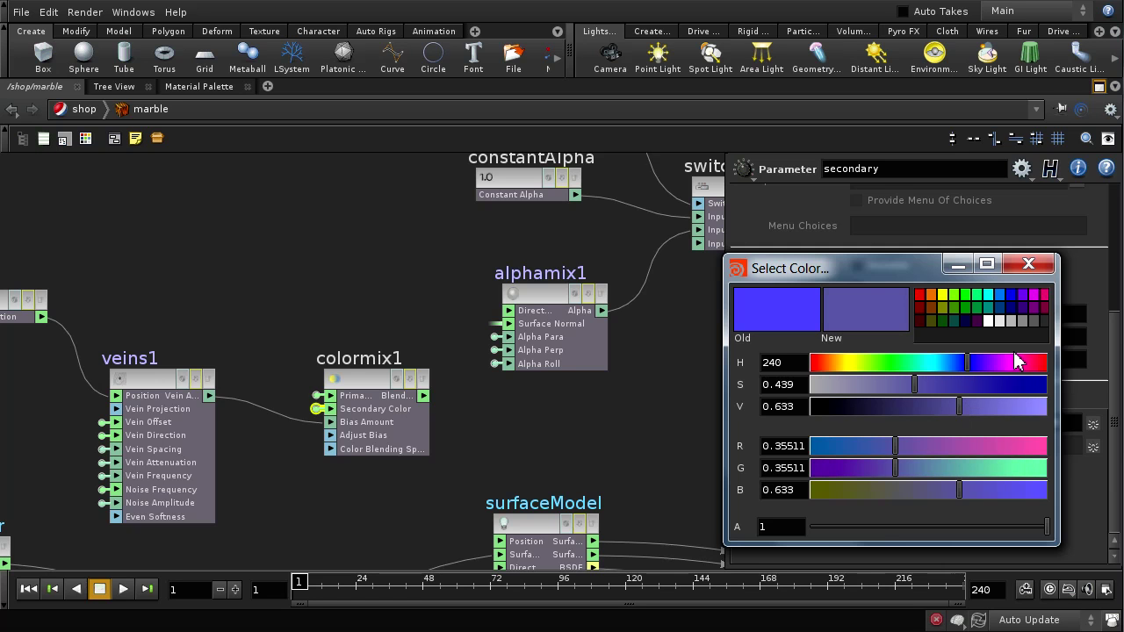
pyautogui.click(1029, 264)
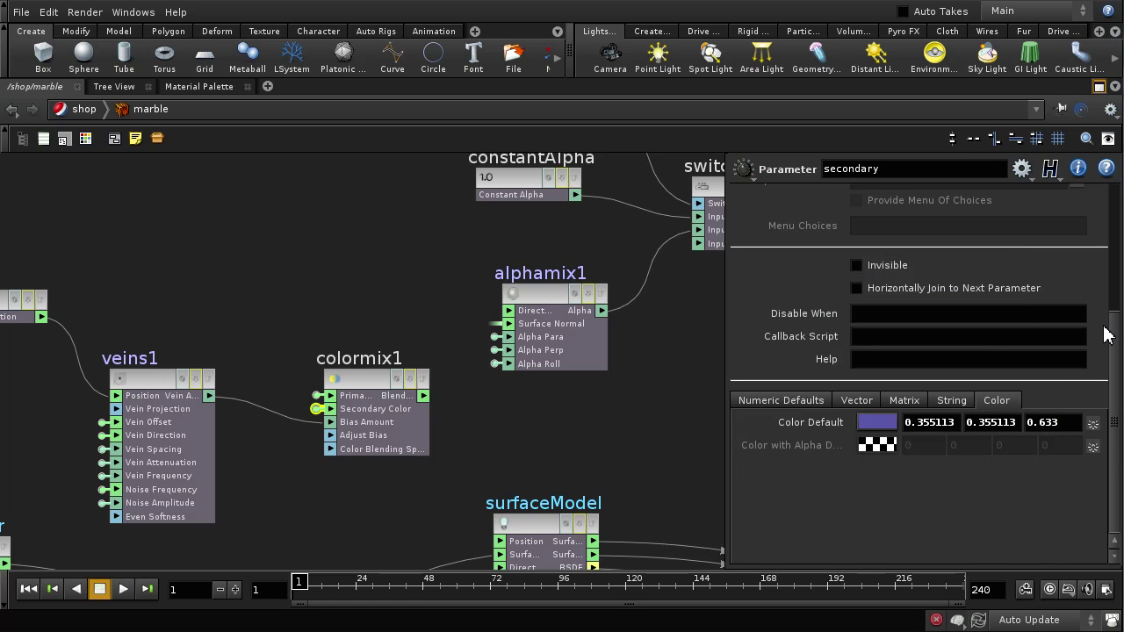
# Change the secondary parameter's label to Vein Color.
pyautogui.scroll(5, 1116, 359)
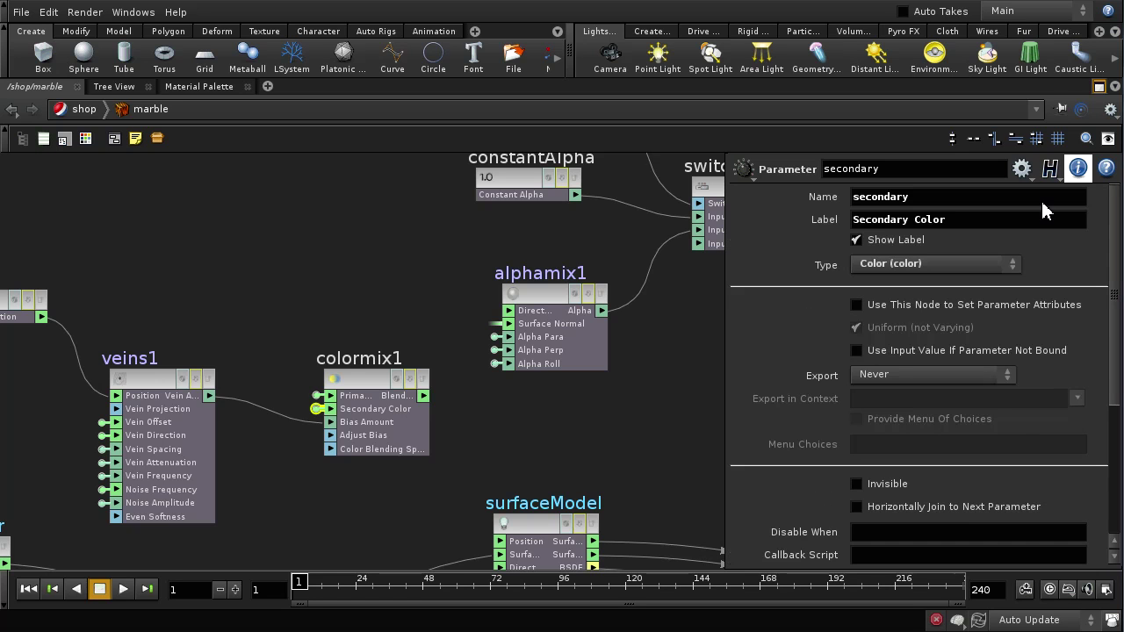
pyautogui.moveTo(913, 224); pyautogui.dragTo(819, 220)
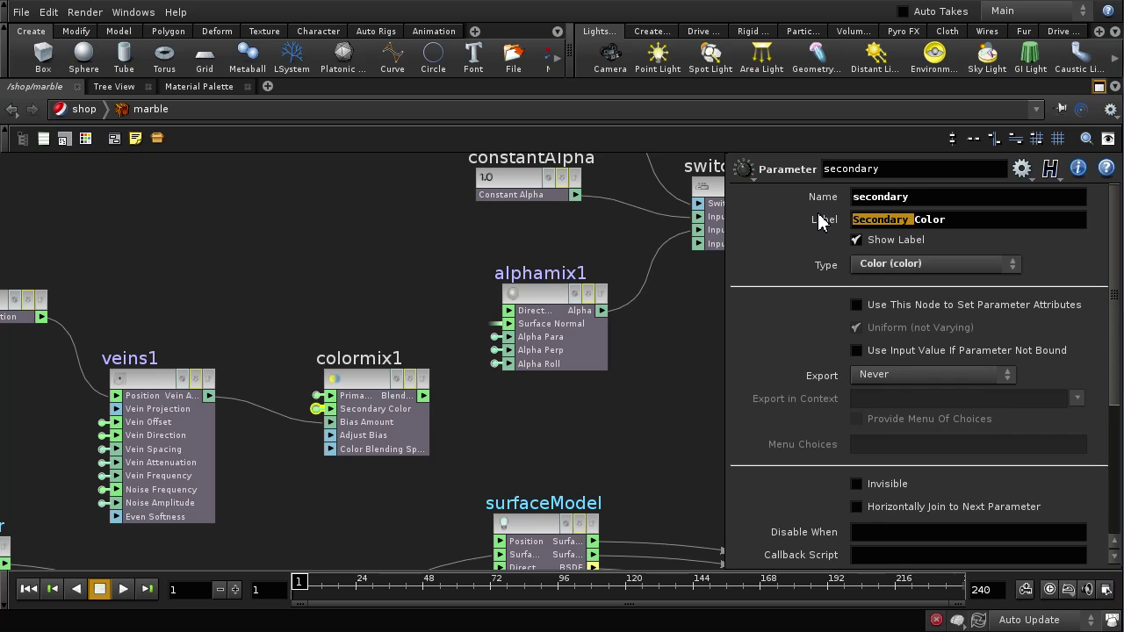
pyautogui.write('Vein')
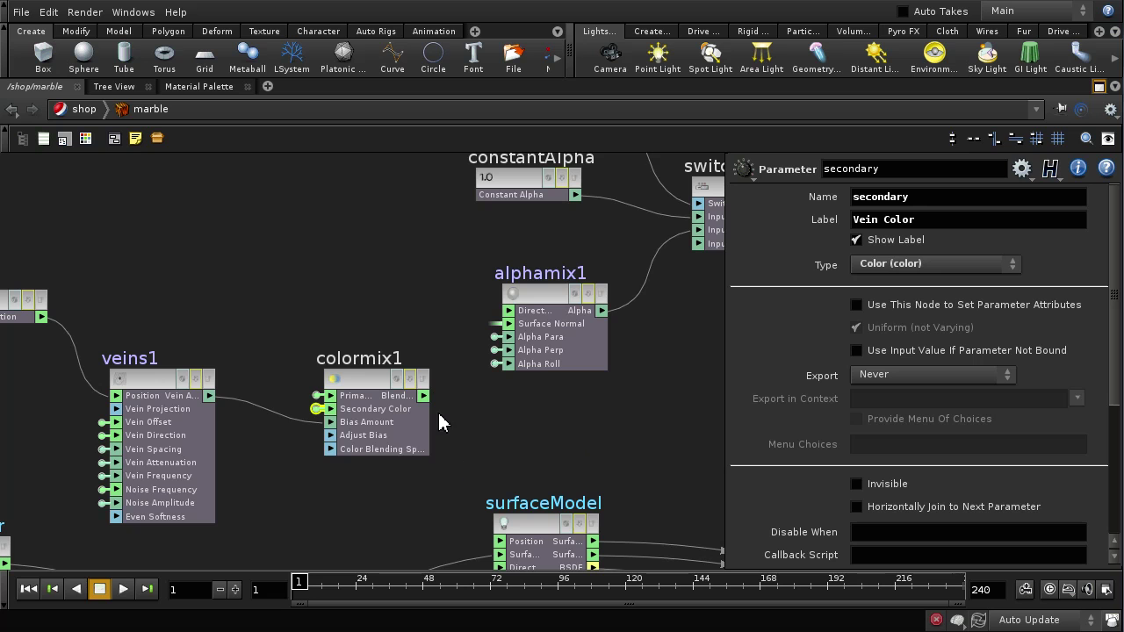
# Connect colormix1's blended color output to the Diffuse Color input of surfaceModel.
pyautogui.moveTo(424, 396); pyautogui.dragTo(480, 475)
pyautogui.moveTo(369, 393); pyautogui.dragTo(334, 395, button='middle')
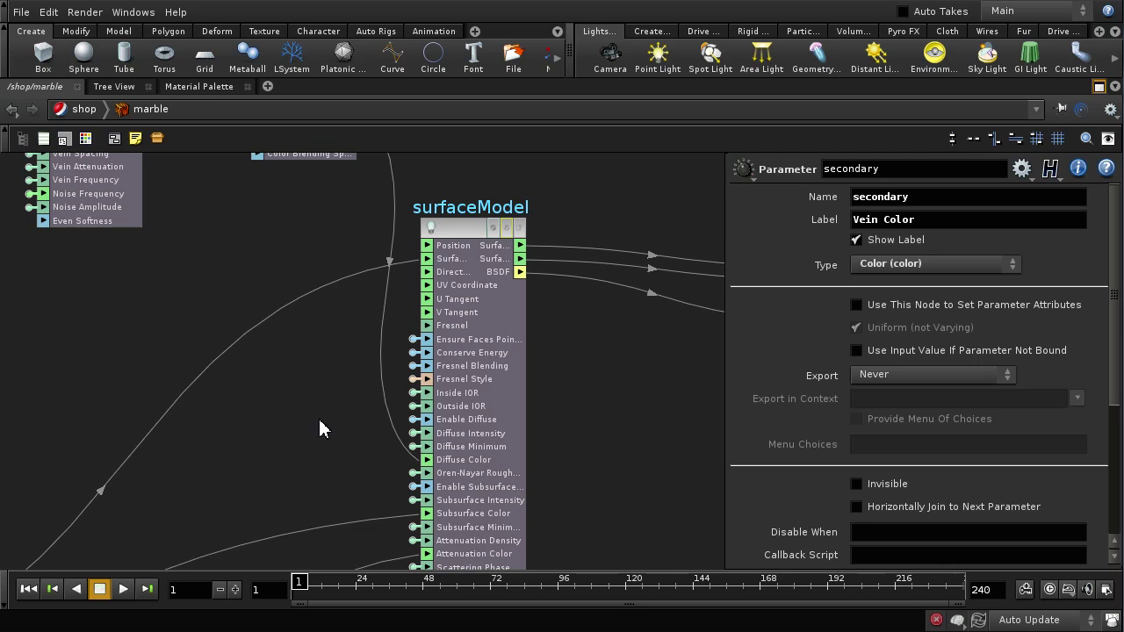
pyautogui.scroll(-5, 312, 461)
pyautogui.scroll(1, 325, 501)
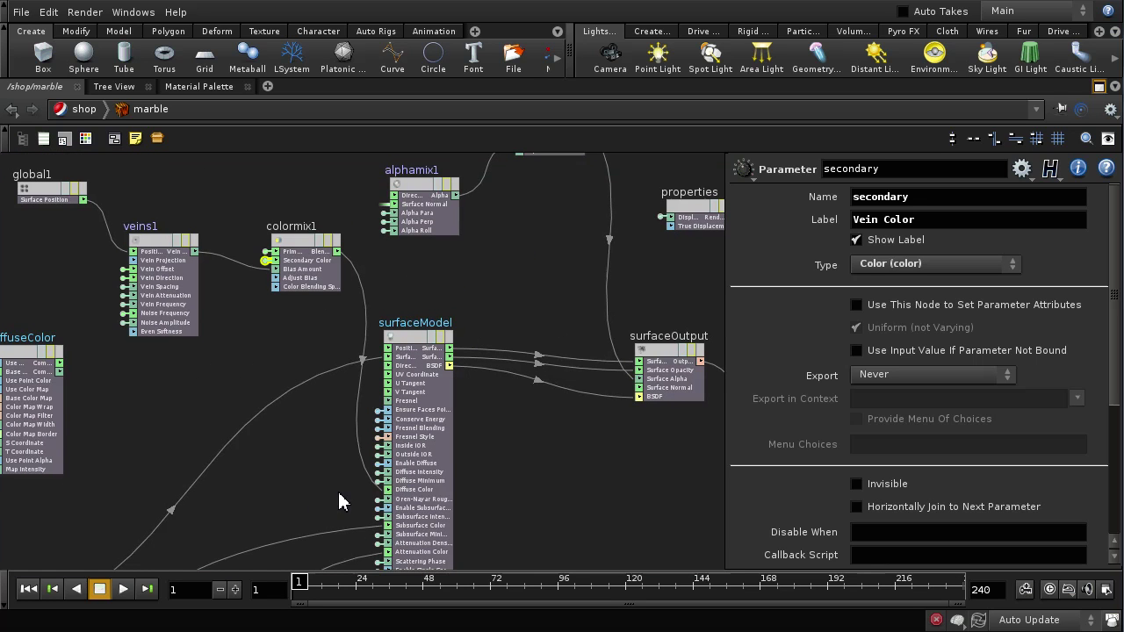
# Hide the input nodes feeding surfaceModel's Diffuse Color input.
pyautogui.rightClick(387, 498)
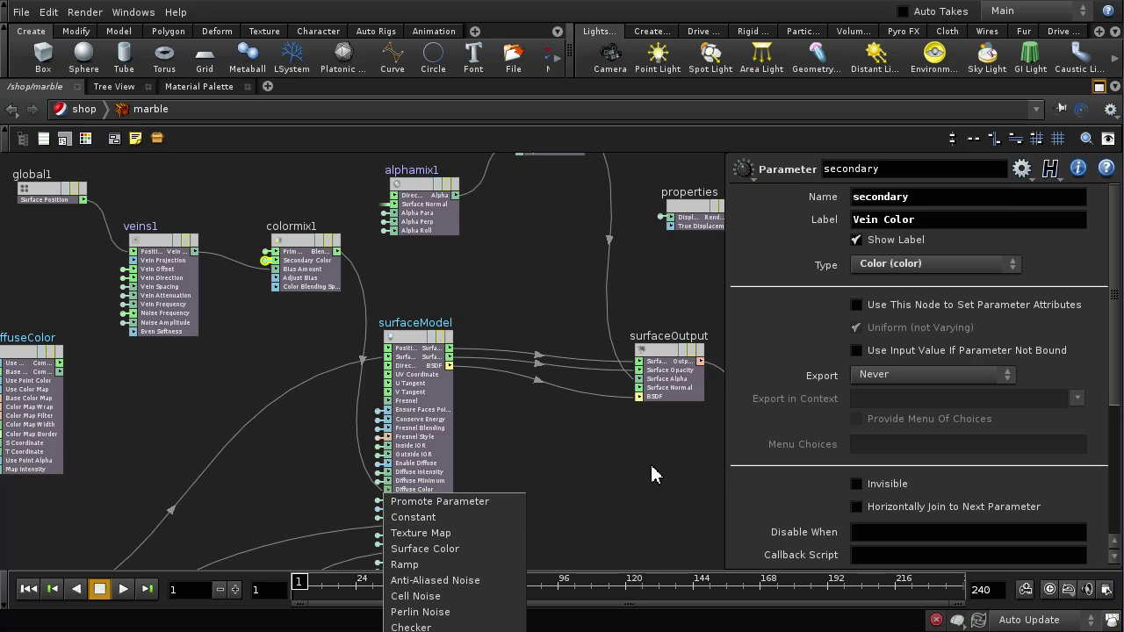
pyautogui.click(609, 518)
pyautogui.moveTo(564, 521); pyautogui.dragTo(567, 278, button='middle')
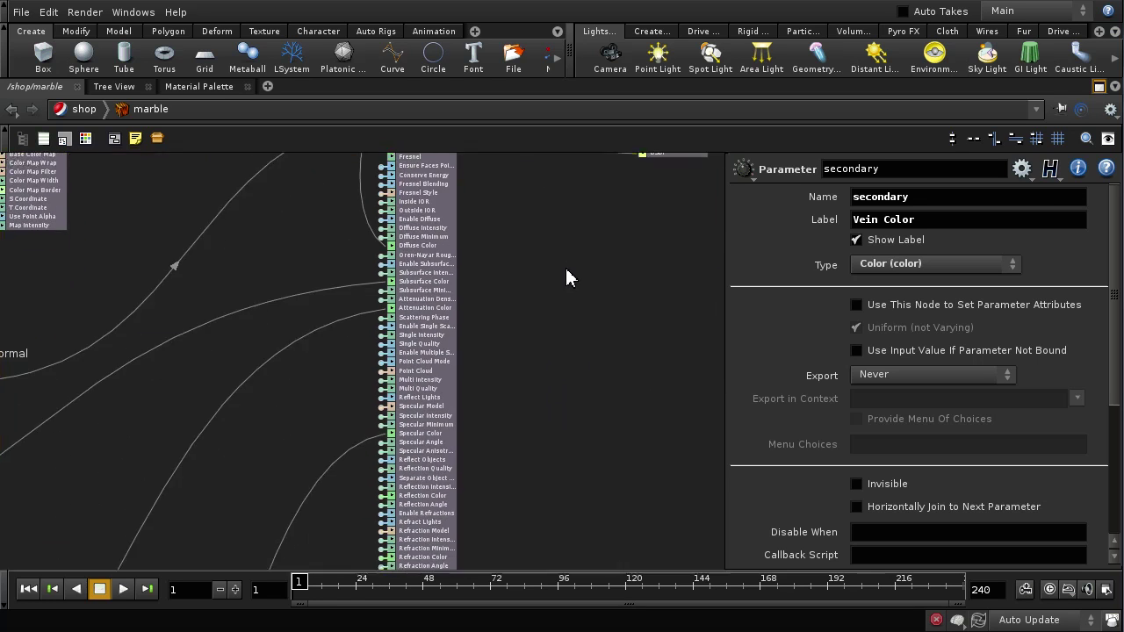
pyautogui.rightClick(390, 247)
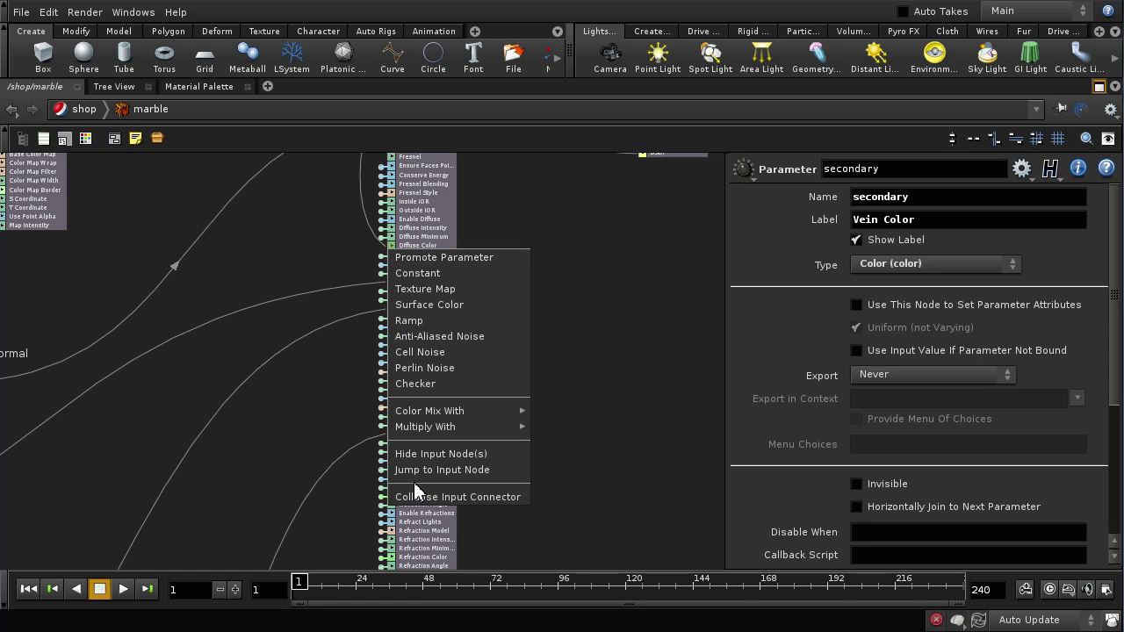
pyautogui.click(418, 456)
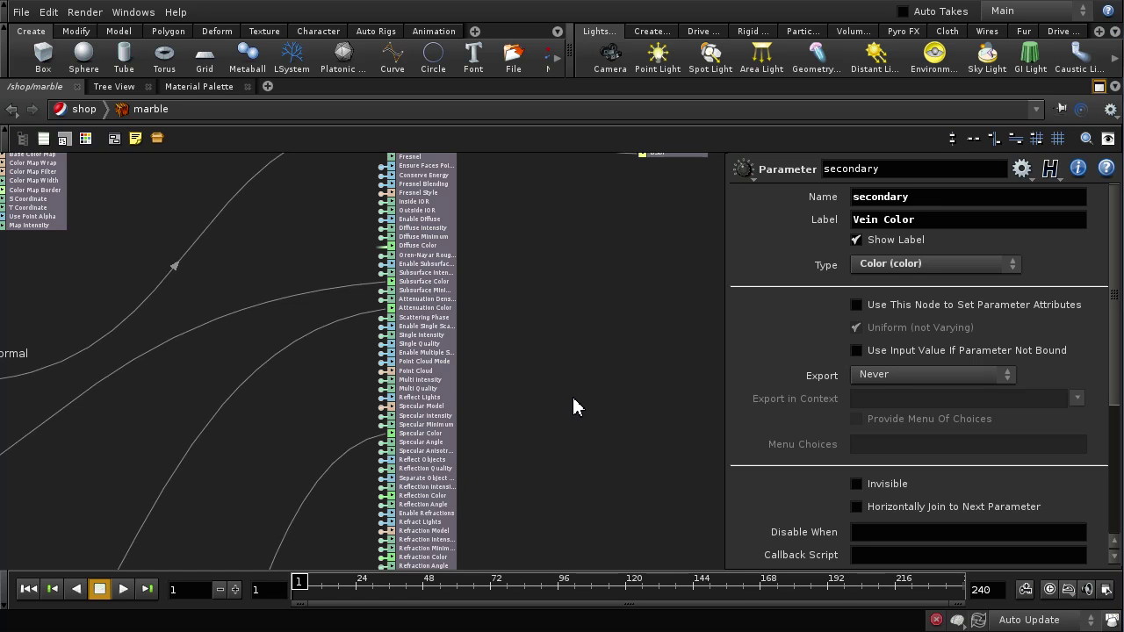
# Check surfaceModel's Diffuse Color input and save the scene file.
pyautogui.scroll(4, 580, 352)
pyautogui.moveTo(466, 341); pyautogui.dragTo(641, 421, button='middle')
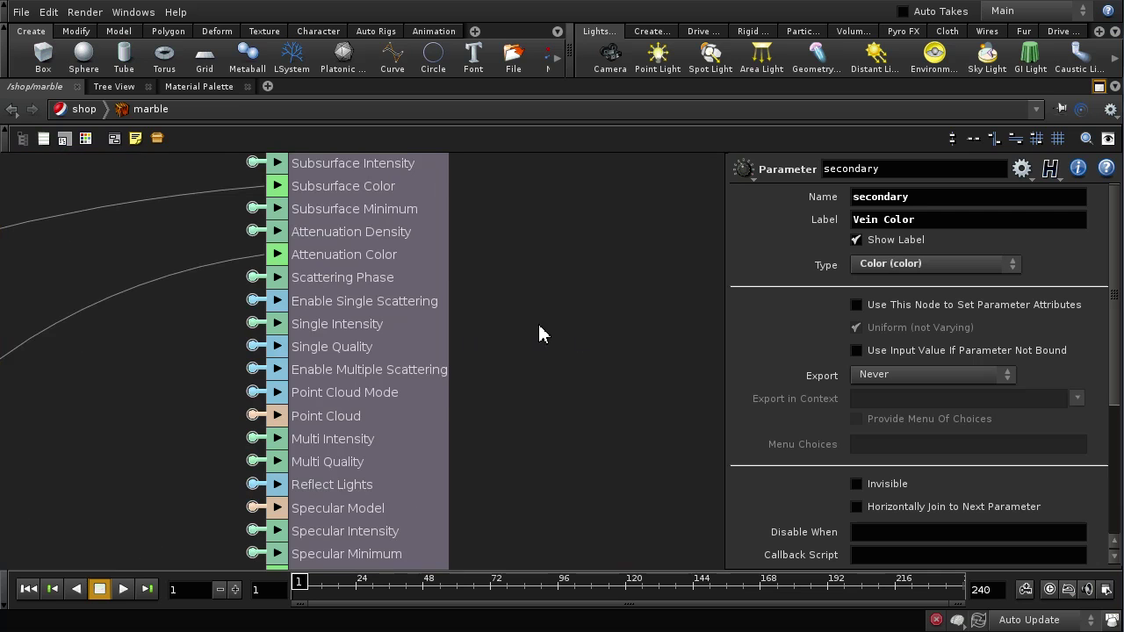
pyautogui.moveTo(539, 331); pyautogui.dragTo(582, 419, button='middle')
pyautogui.moveTo(575, 305); pyautogui.dragTo(582, 454, button='middle')
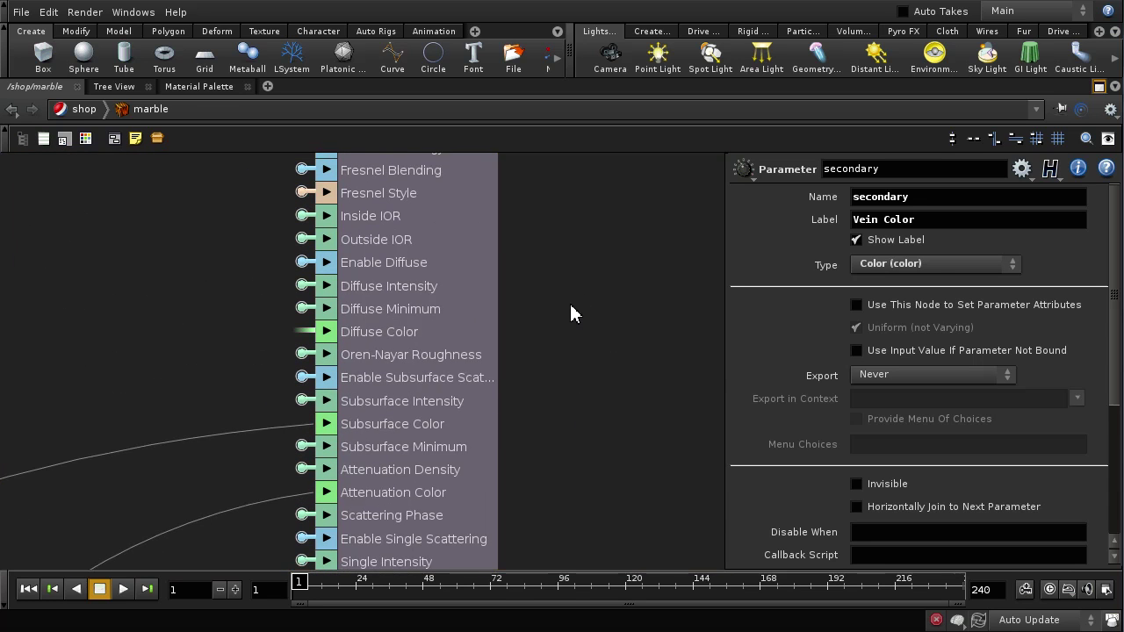
pyautogui.moveTo(572, 313); pyautogui.dragTo(535, 369, button='middle')
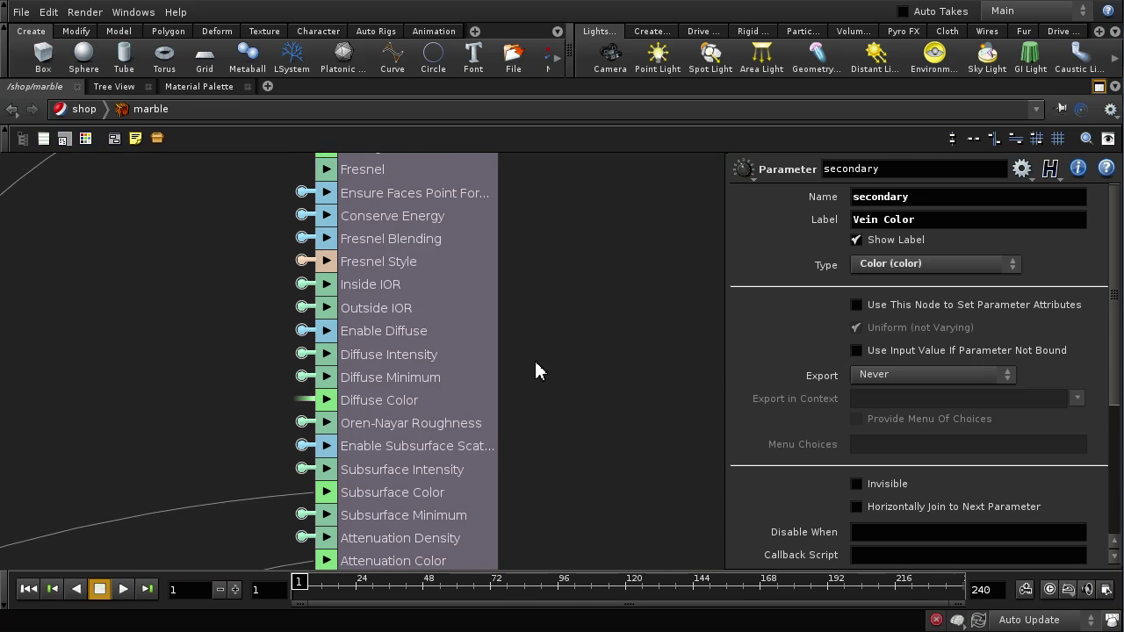
pyautogui.click(302, 400)
pyautogui.click(20, 14)
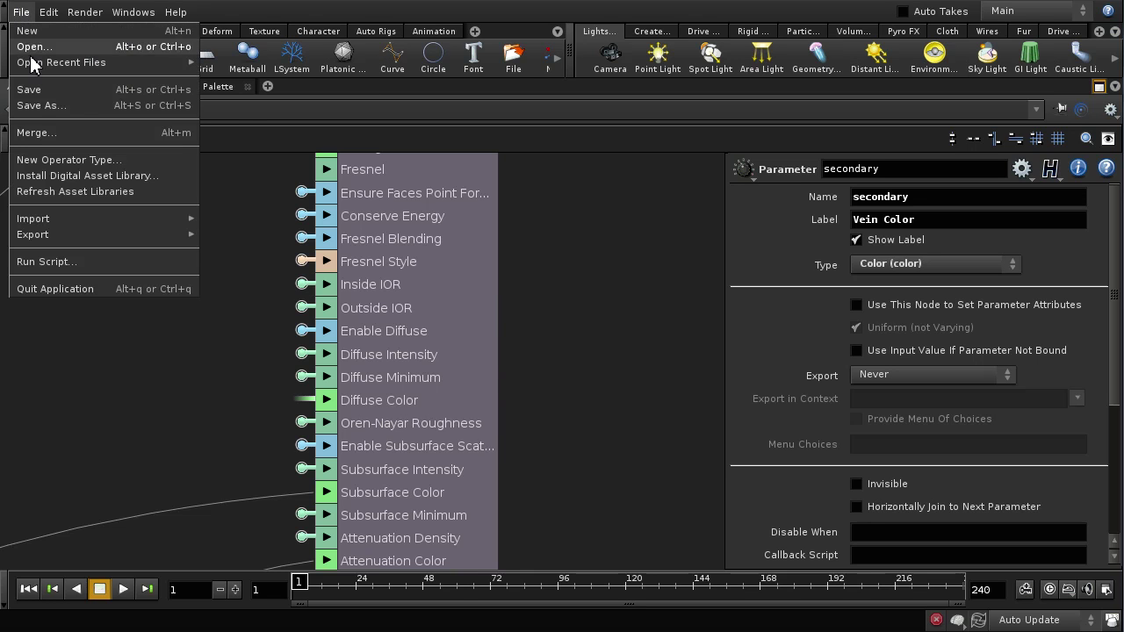
pyautogui.click(35, 91)
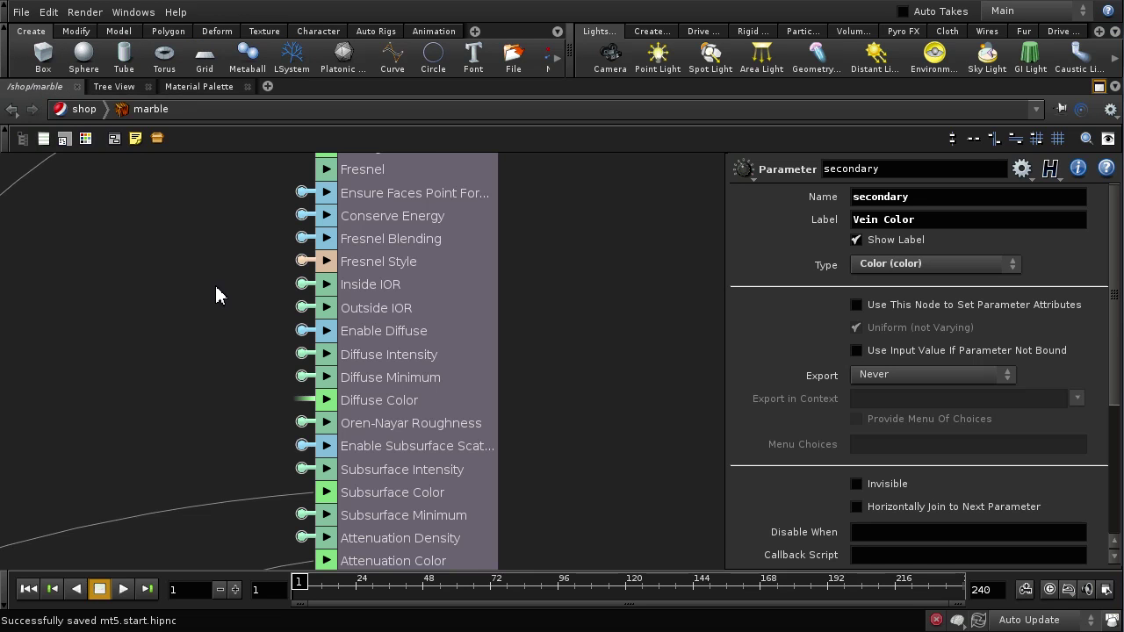
# Go up to the shop level and review the marble material's promoted vein, noise and color parameters.
pyautogui.scroll(5, 589, 312)
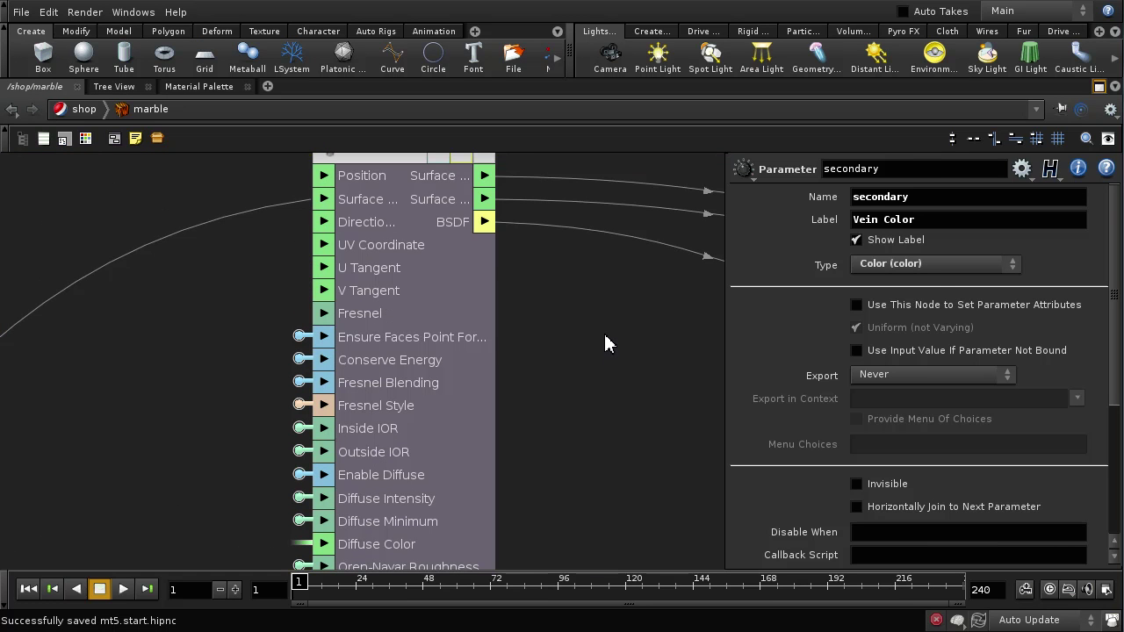
pyautogui.press('u')
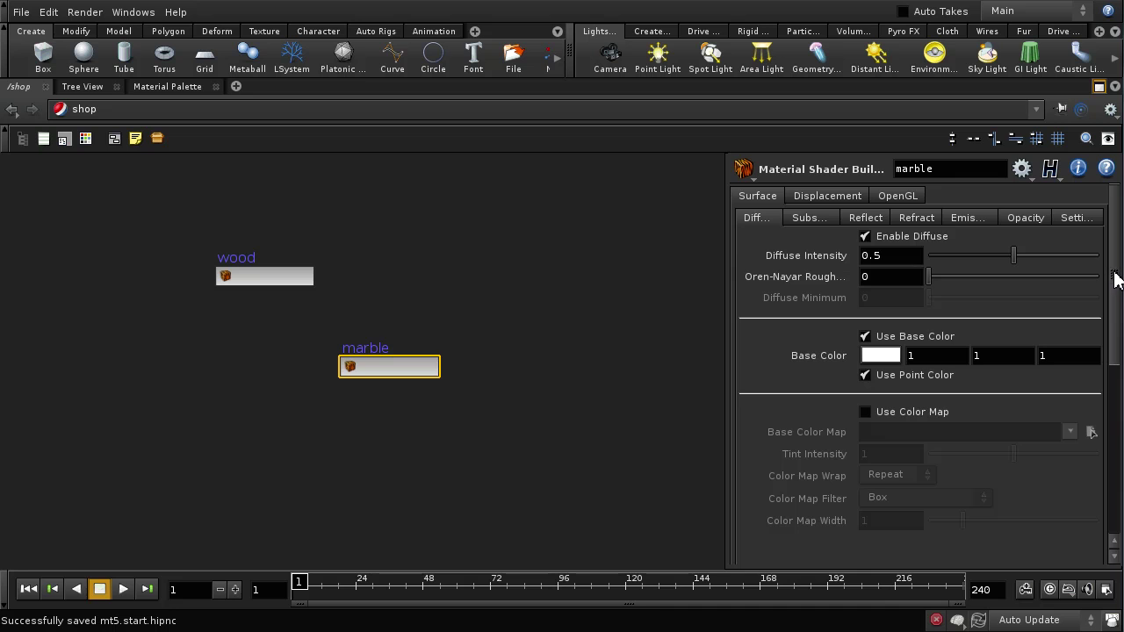
pyautogui.moveTo(1115, 279); pyautogui.dragTo(1113, 455)
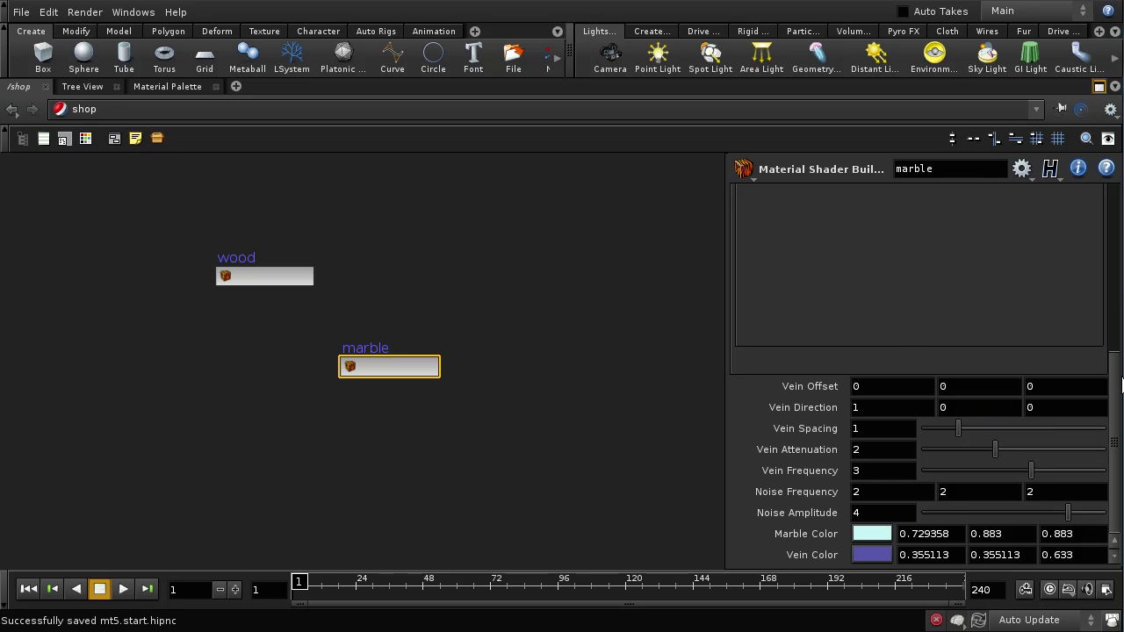
pyautogui.click(1115, 218)
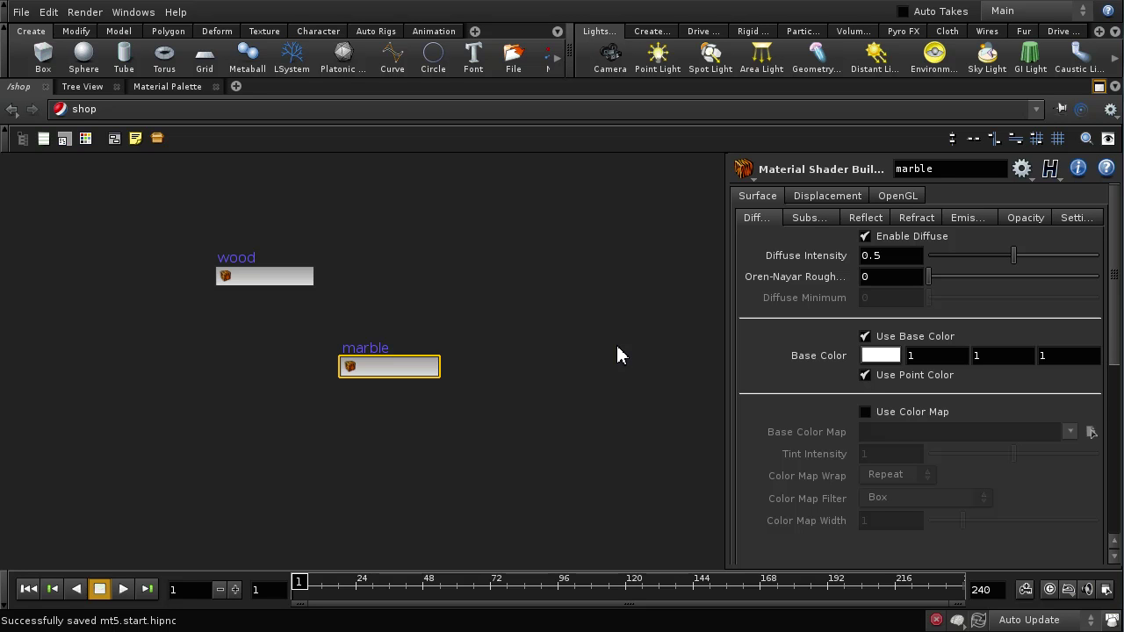
# Return to the layout with the scene view and look through the marble material's surface and vein parameters.
pyautogui.press('p')
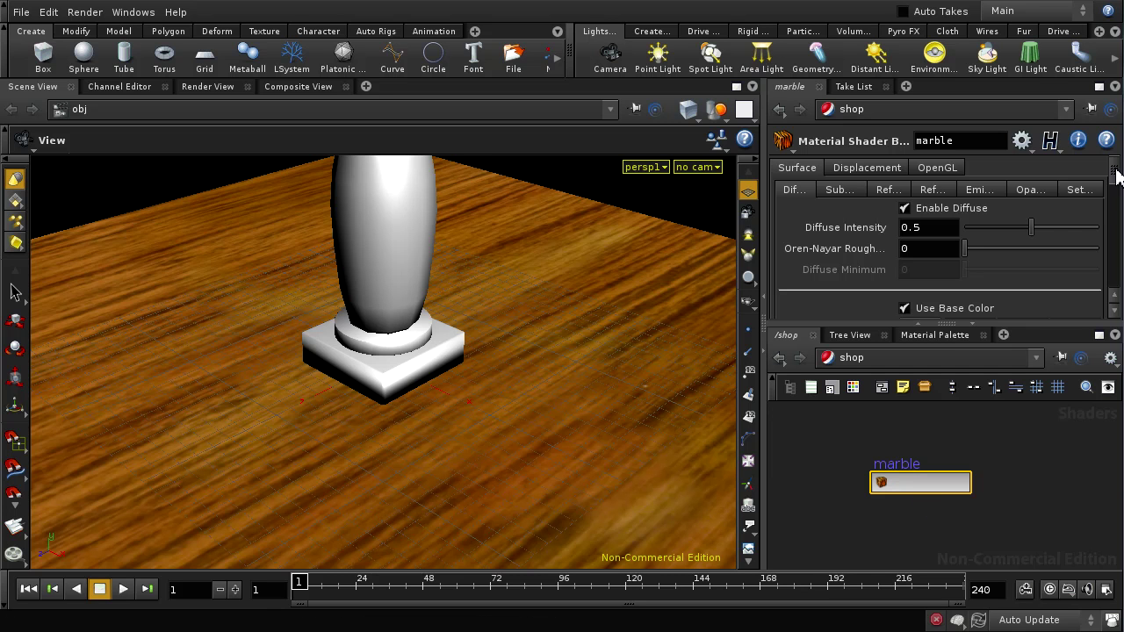
pyautogui.moveTo(1116, 176); pyautogui.dragTo(1121, 267)
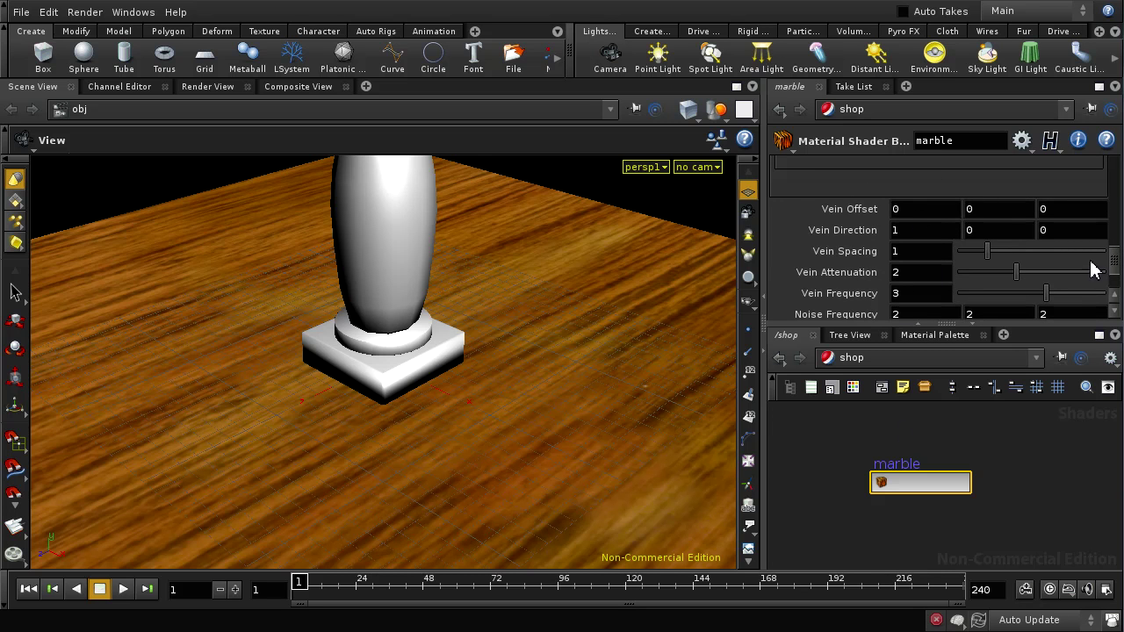
pyautogui.moveTo(1113, 276); pyautogui.dragTo(1111, 190)
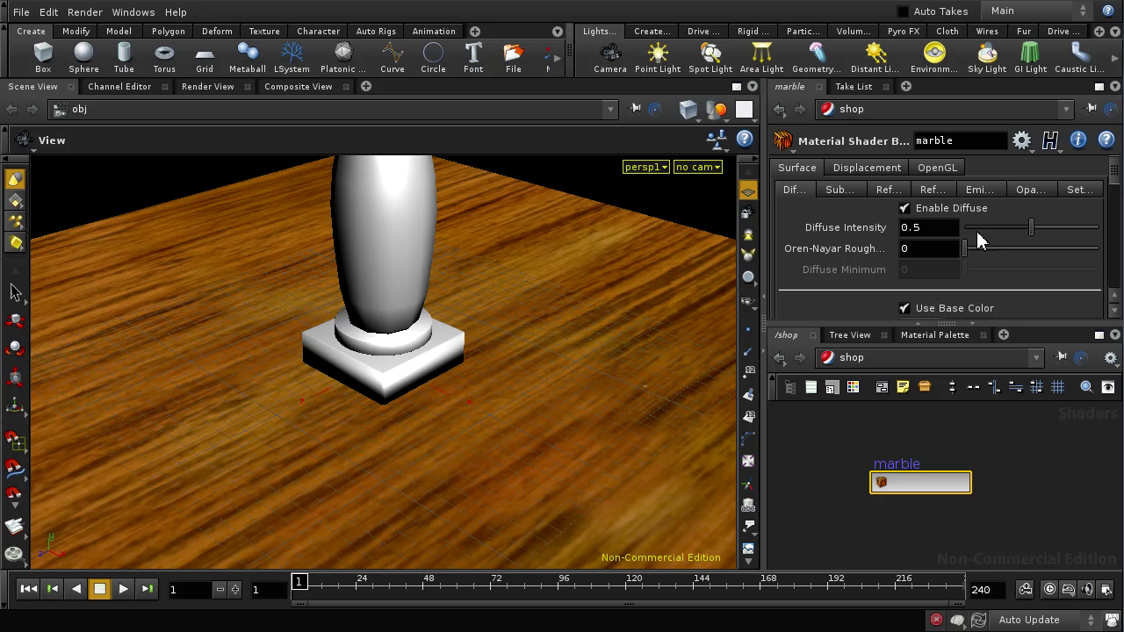
pyautogui.moveTo(1118, 194)
pyautogui.mouseDown()
pyautogui.moveTo(1116, 299)
pyautogui.moveTo(1116, 180)
pyautogui.mouseUp()
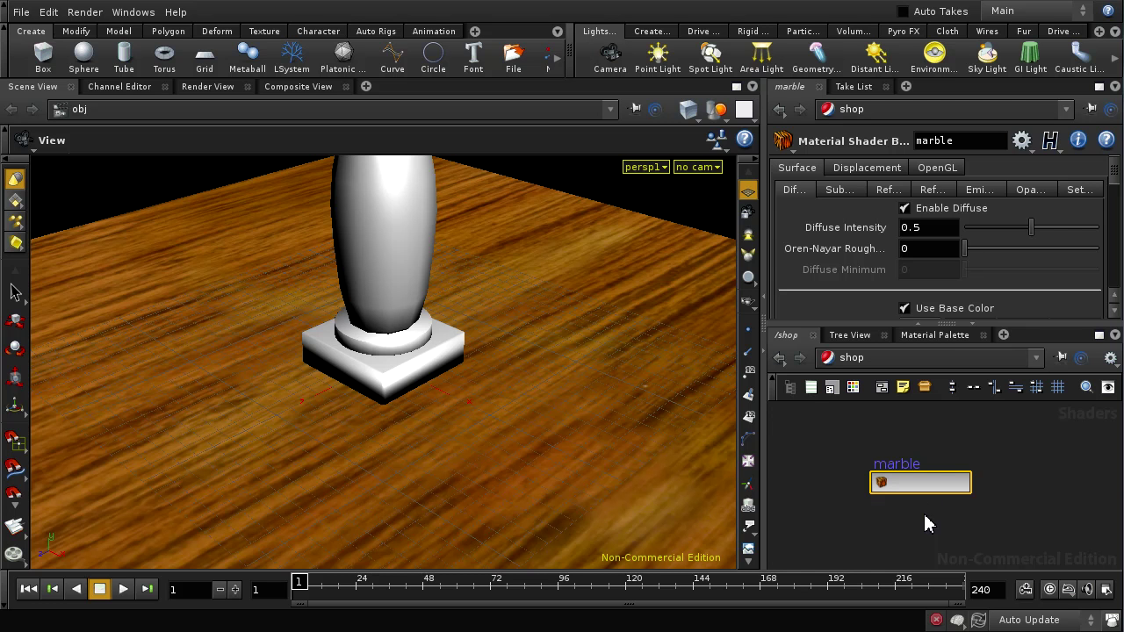
# Edit the marble material's parameter interface and add a tabbed folder labeled Marble inside the Surface folder, after Settings.
pyautogui.click(1022, 141)
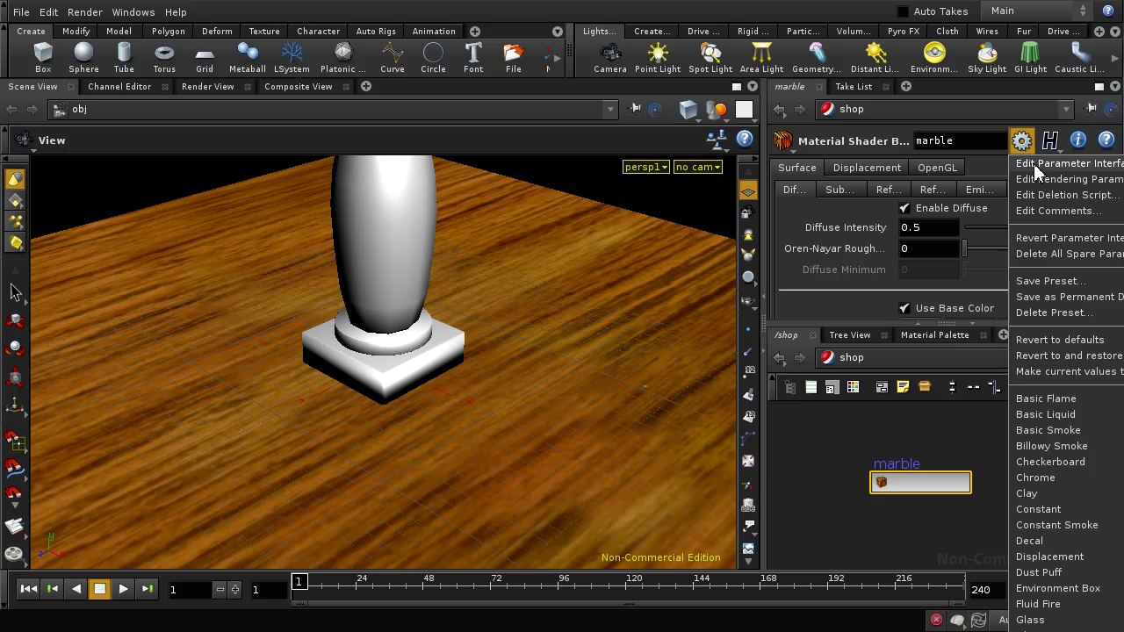
pyautogui.click(1034, 164)
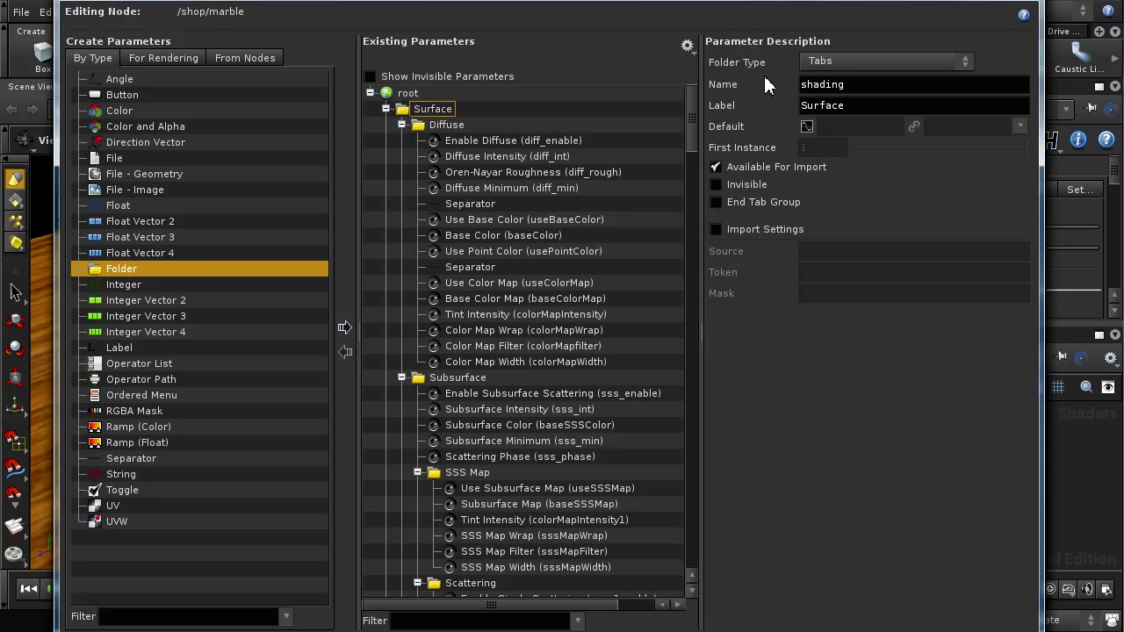
pyautogui.moveTo(600, 11); pyautogui.dragTo(603, 1)
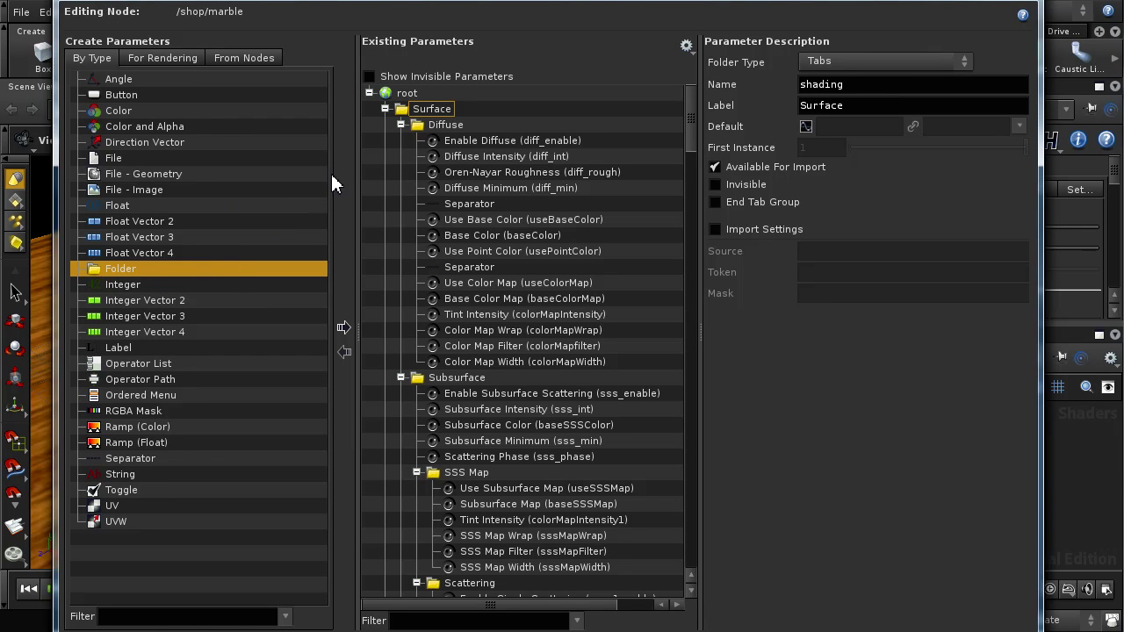
pyautogui.click(414, 111)
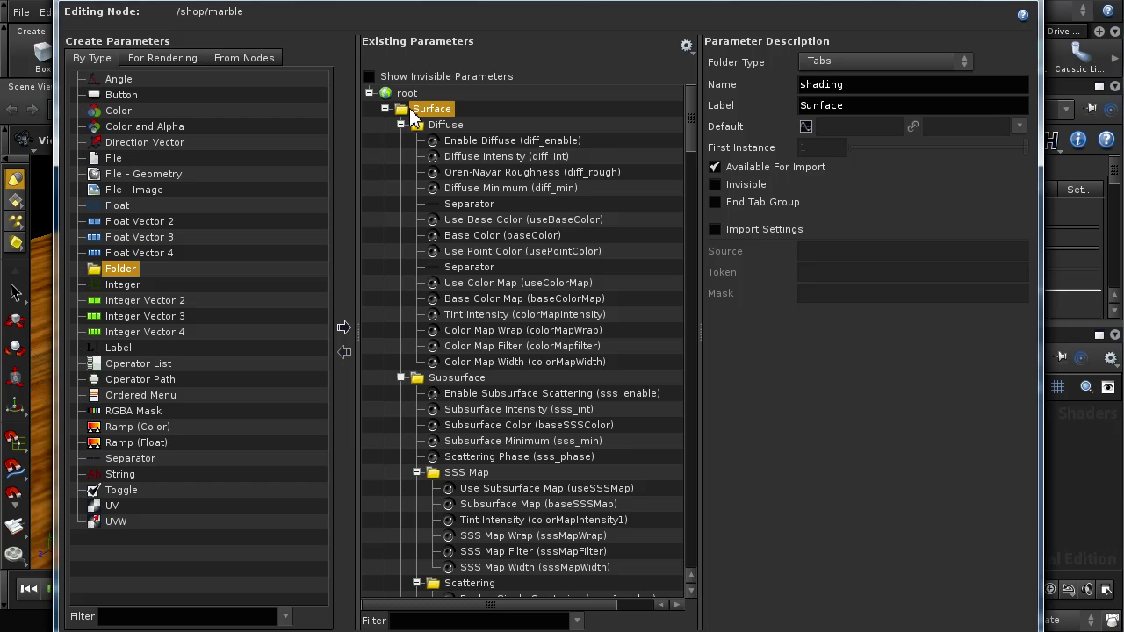
pyautogui.moveTo(425, 117); pyautogui.dragTo(426, 118)
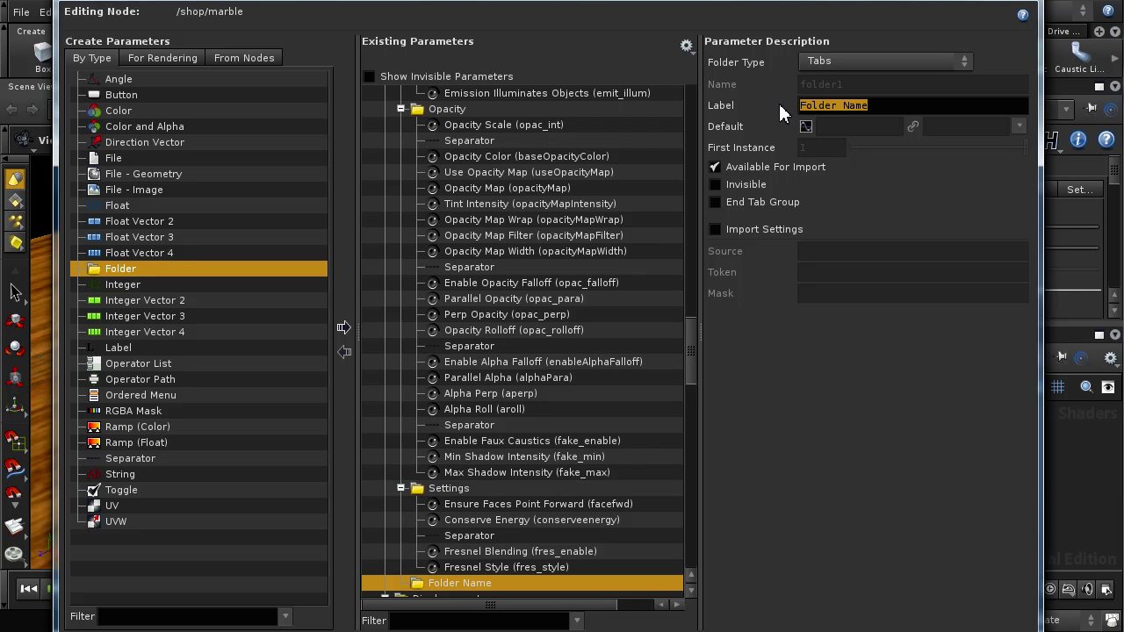
pyautogui.write('Marble')
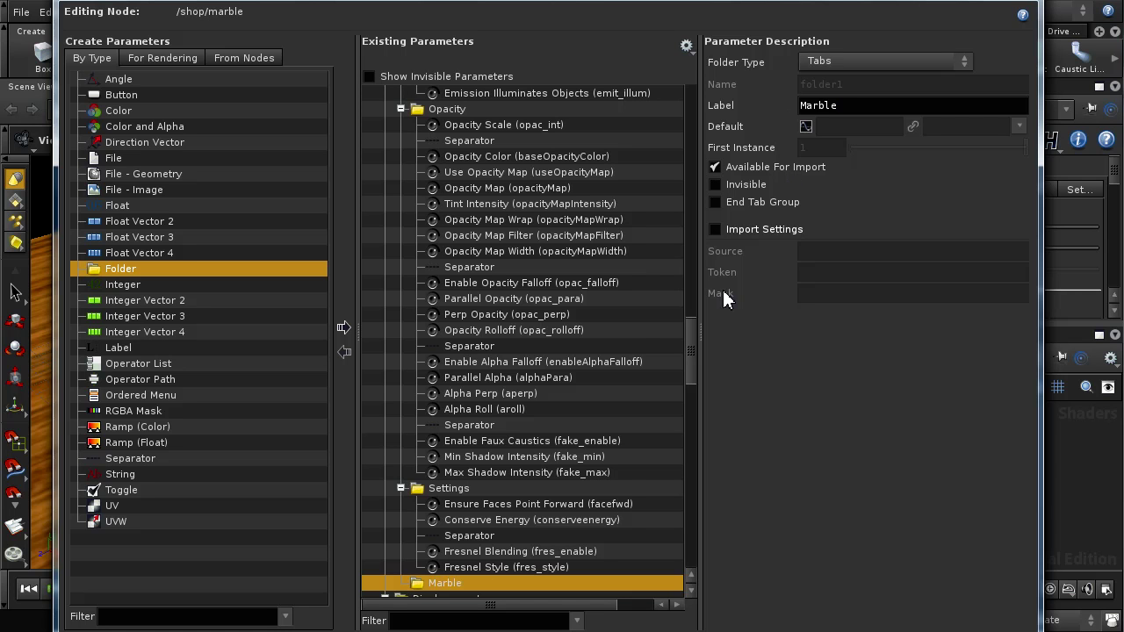
# Move the Noise Amplitude parameter directly below Vein Offset among the promoted marble parameters.
pyautogui.moveTo(690, 362); pyautogui.dragTo(697, 560)
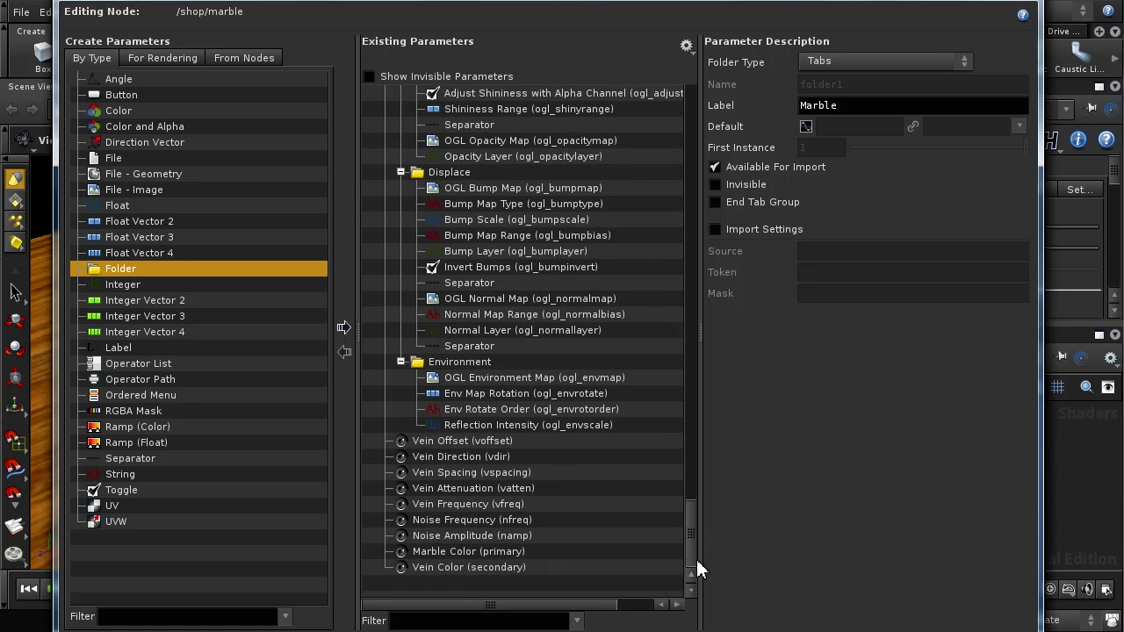
pyautogui.click(526, 446)
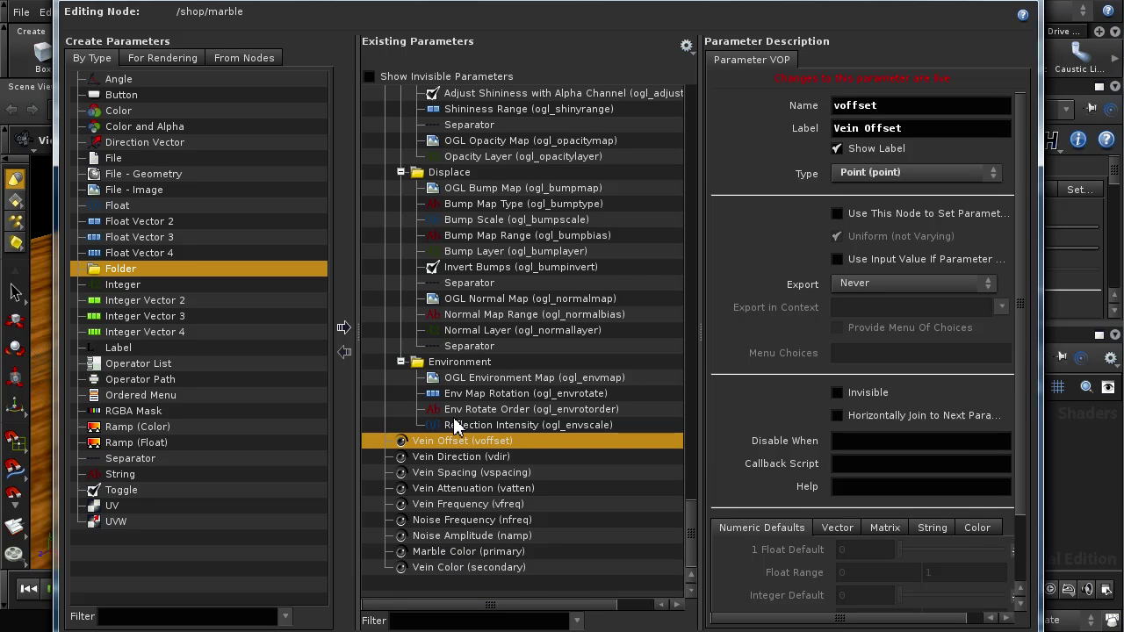
pyautogui.keyDown('shift'); pyautogui.click(467, 568); pyautogui.keyUp('shift')
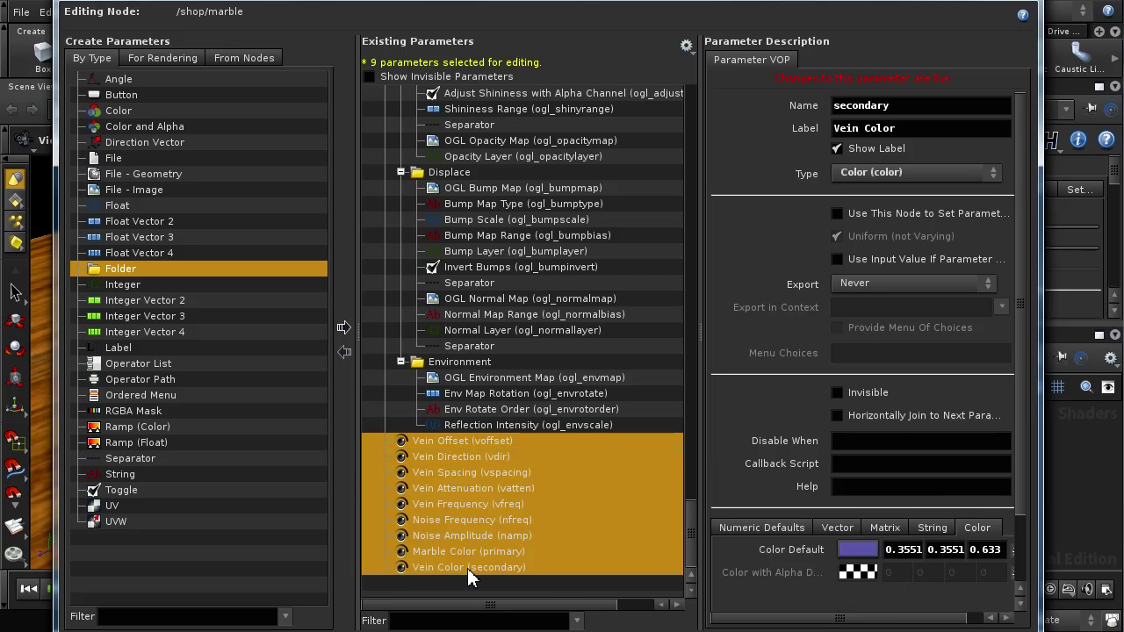
pyautogui.click(540, 535)
pyautogui.moveTo(540, 536); pyautogui.dragTo(542, 454)
# Move all nine promoted parameters, Vein Offset through Vein Color, into the Marble folder and accept the interface changes.
pyautogui.click(522, 444)
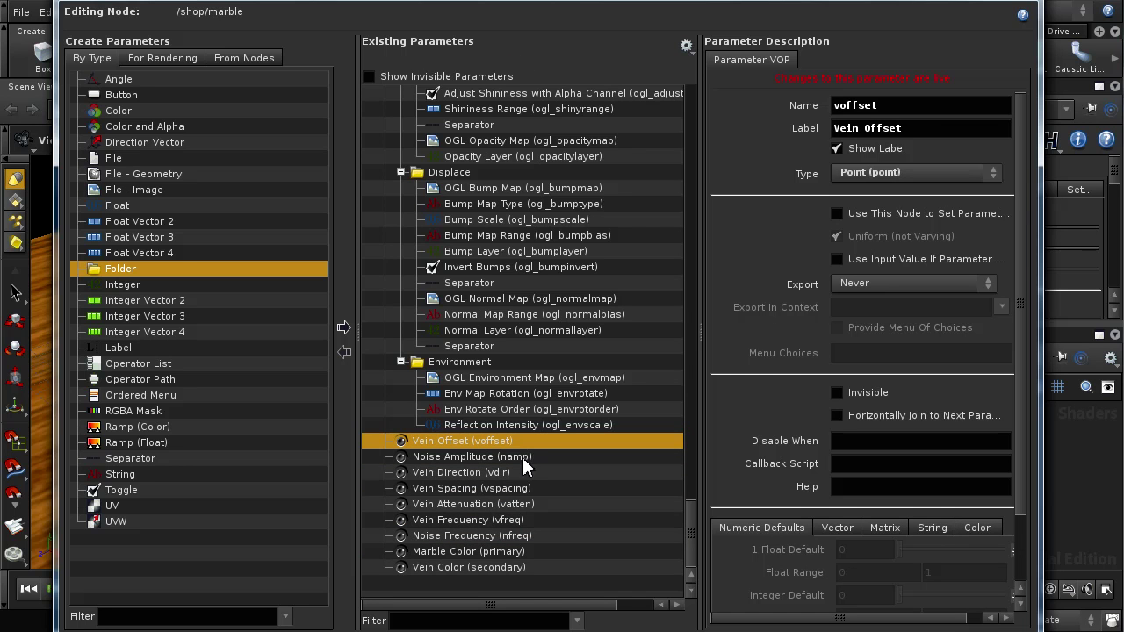
pyautogui.keyDown('shift'); pyautogui.click(533, 569); pyautogui.keyUp('shift')
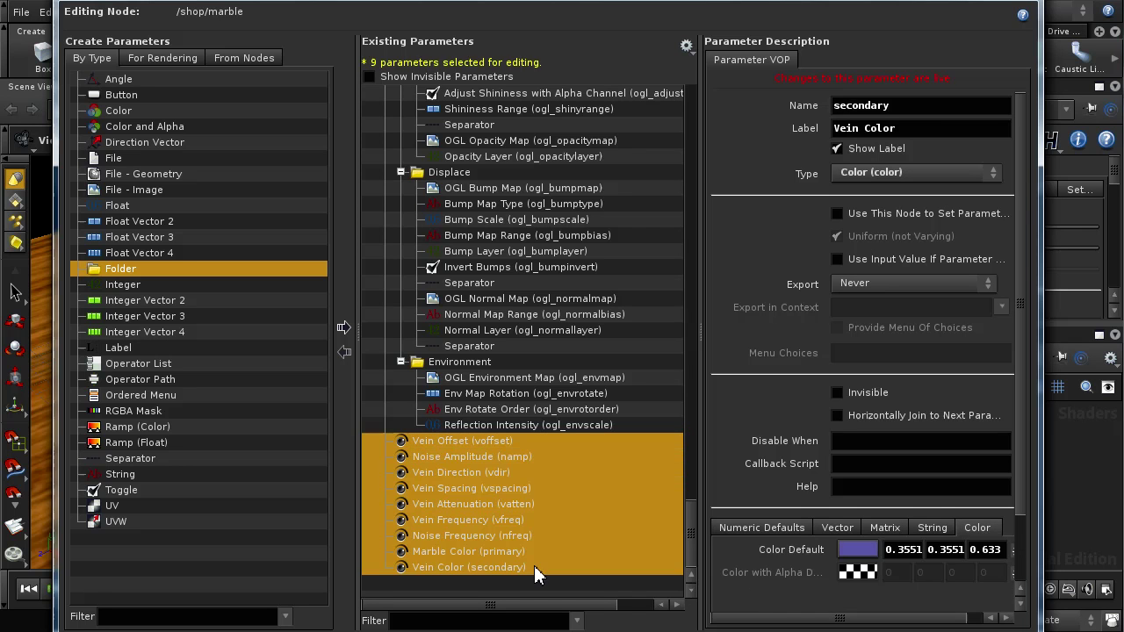
pyautogui.click(379, 531)
pyautogui.click(435, 441)
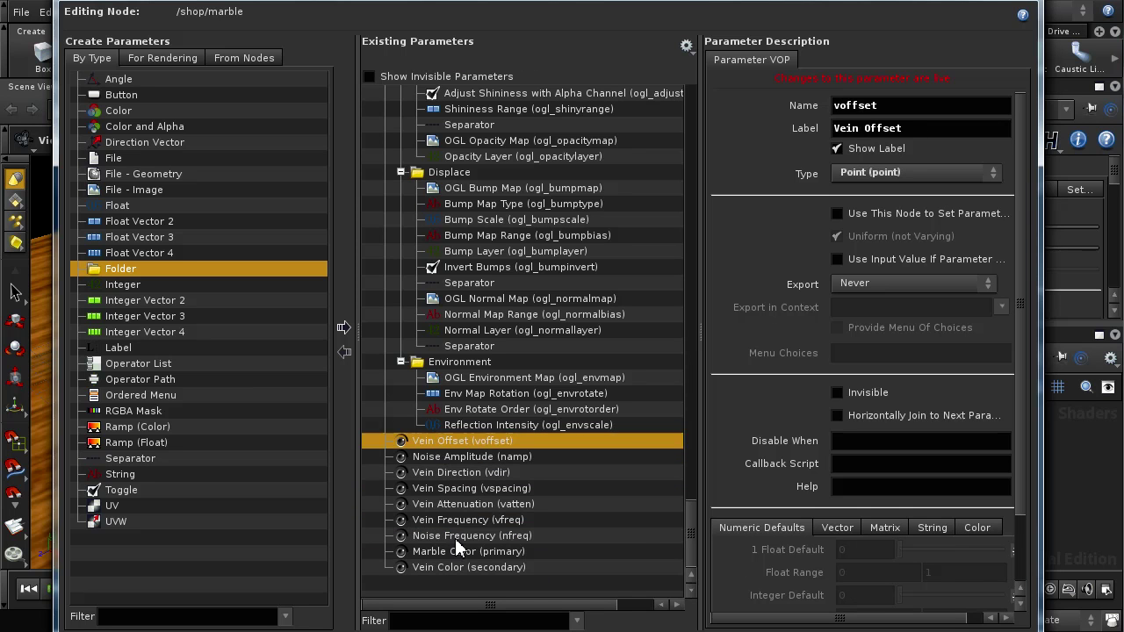
pyautogui.keyDown('shift'); pyautogui.click(457, 566); pyautogui.keyUp('shift')
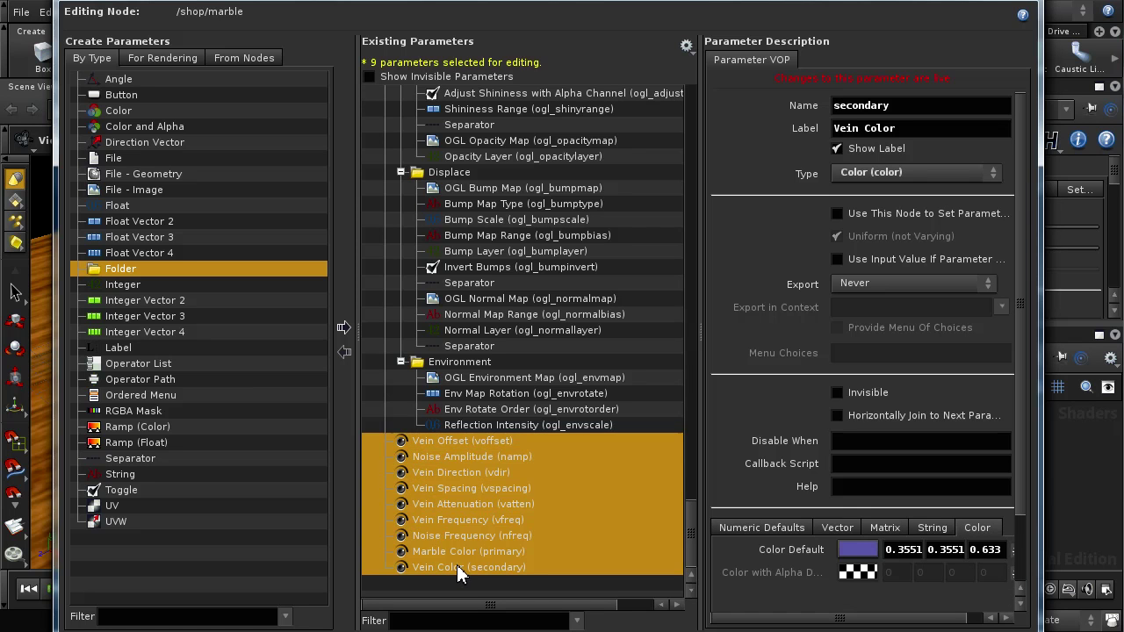
pyautogui.click(457, 565)
pyautogui.keyDown('shift'); pyautogui.click(467, 444); pyautogui.keyUp('shift')
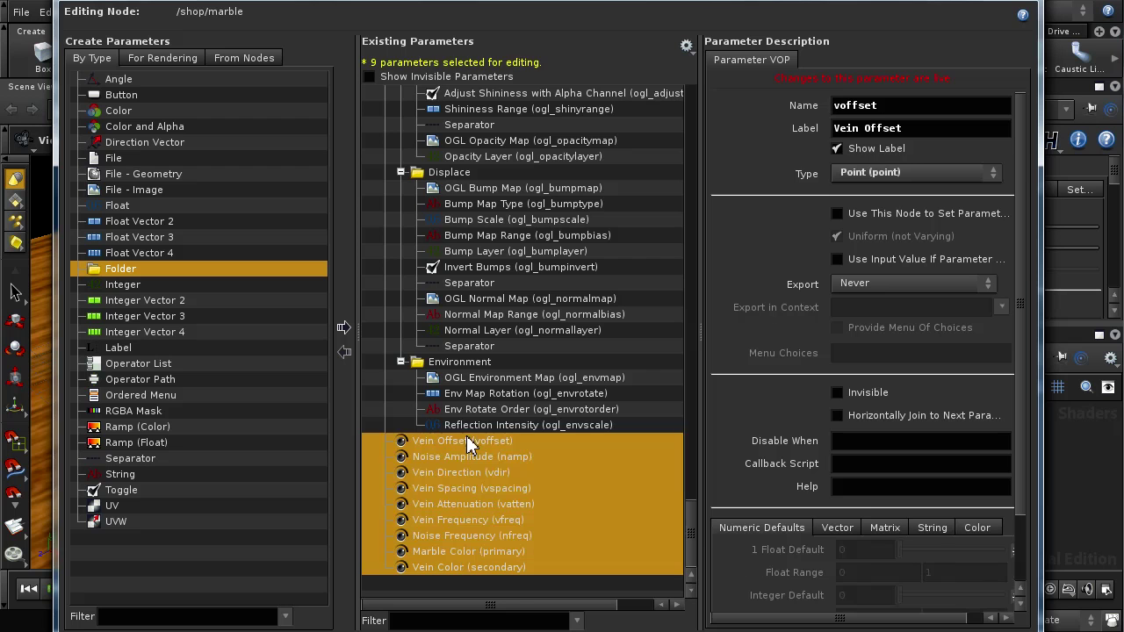
pyautogui.moveTo(462, 383); pyautogui.dragTo(452, 188)
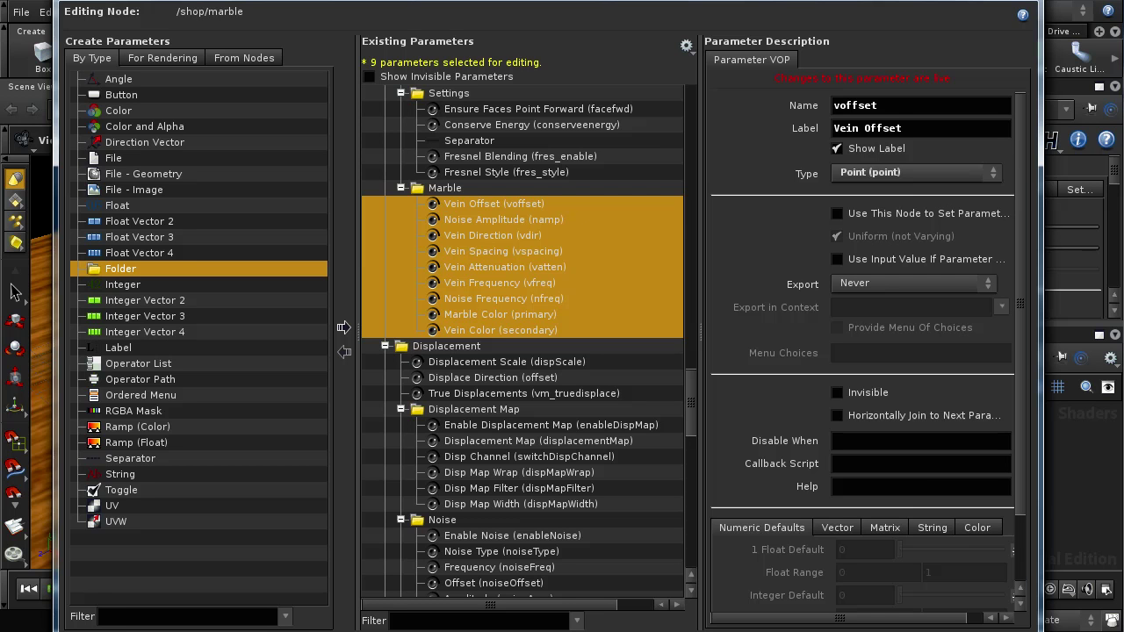
pyautogui.click(922, 628)
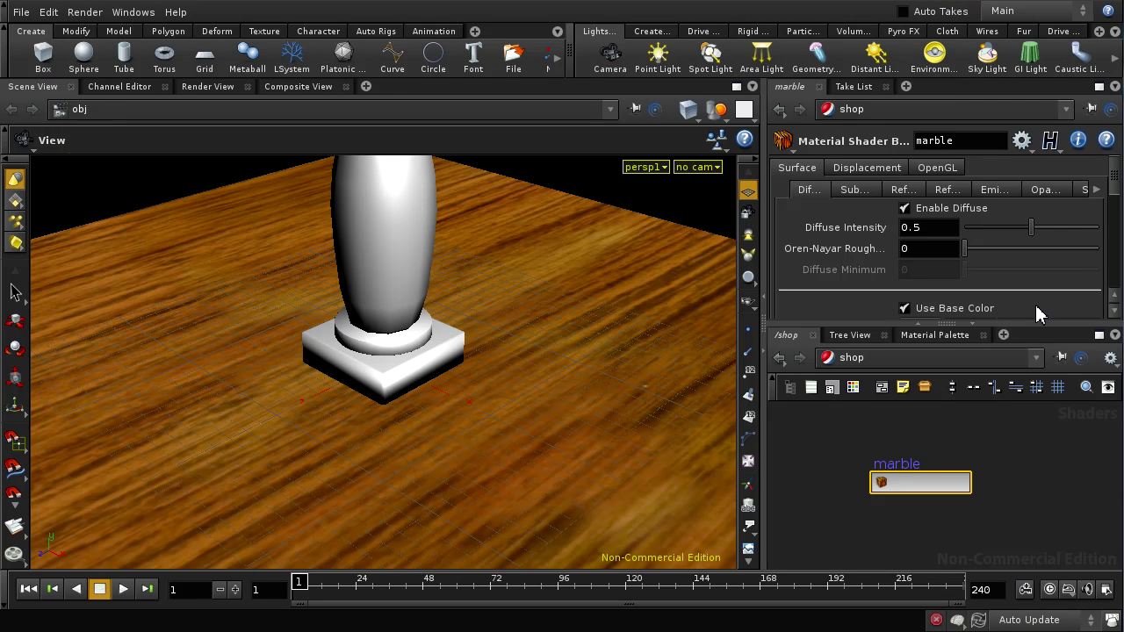
# Enlarge the marble material's parameter view, review the settings in its Marble folder, and restore the layout.
pyautogui.moveTo(1119, 192)
pyautogui.mouseDown()
pyautogui.moveTo(1114, 257)
pyautogui.moveTo(1107, 197)
pyautogui.mouseUp()
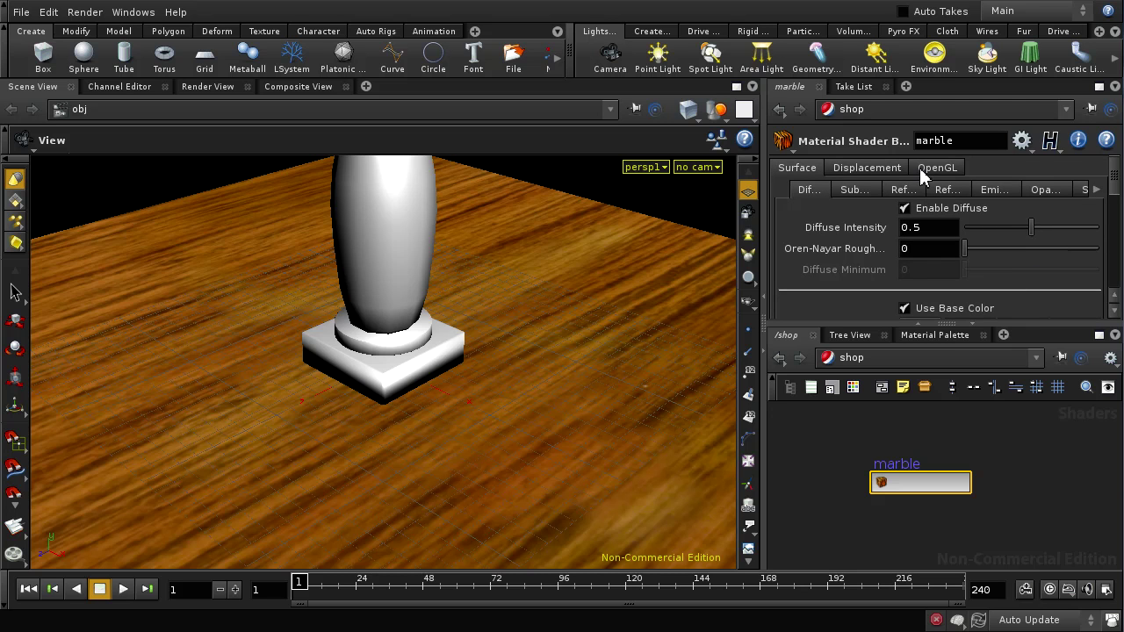
pyautogui.click(1099, 86)
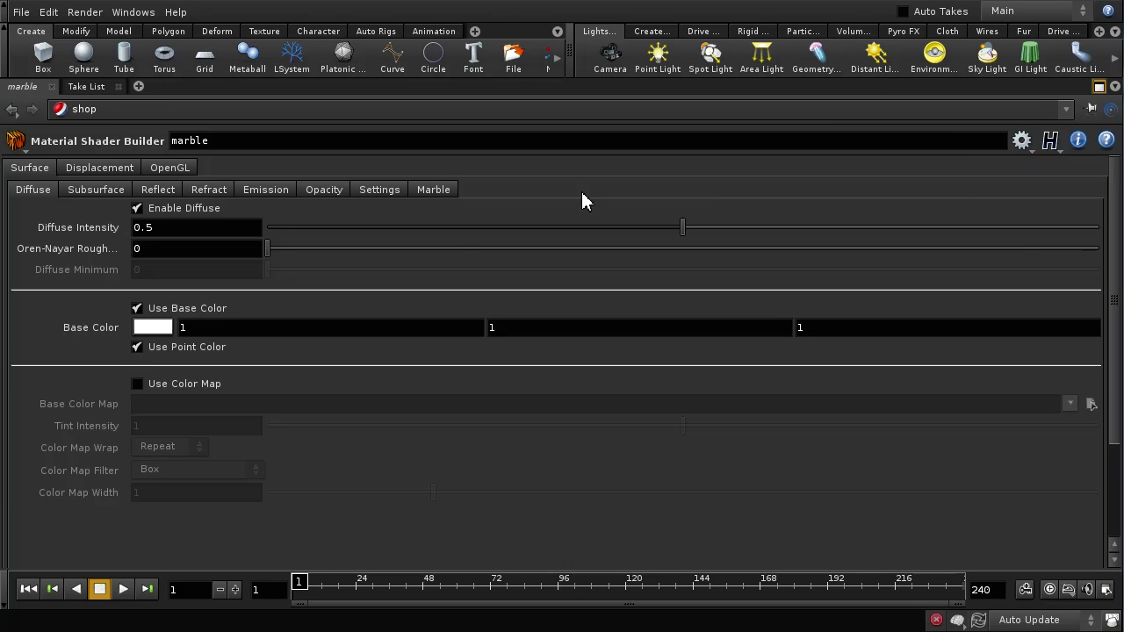
pyautogui.click(431, 194)
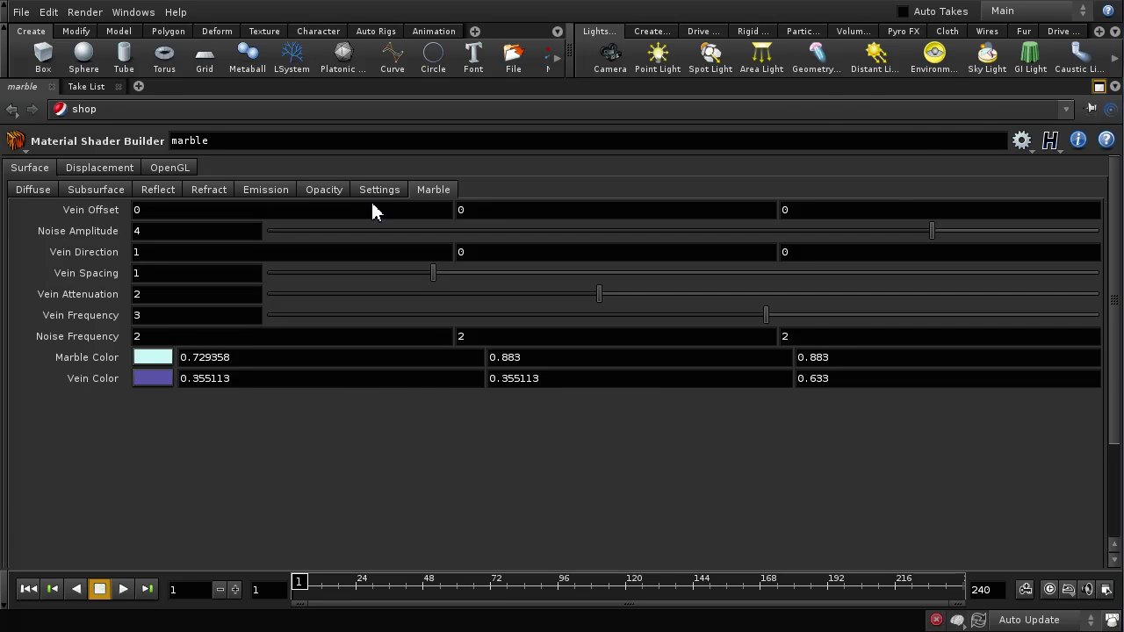
pyautogui.click(1099, 87)
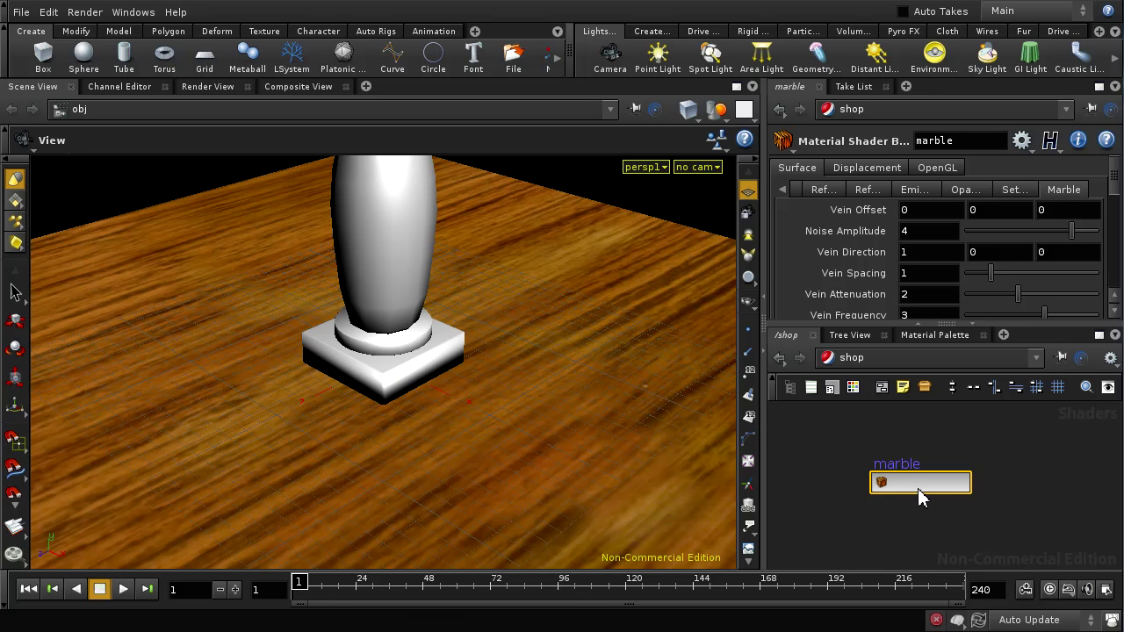
# Assign the marble material to the lamp's square stone base and render the scene through /obj/cam1.
pyautogui.moveTo(924, 492); pyautogui.dragTo(741, 446)
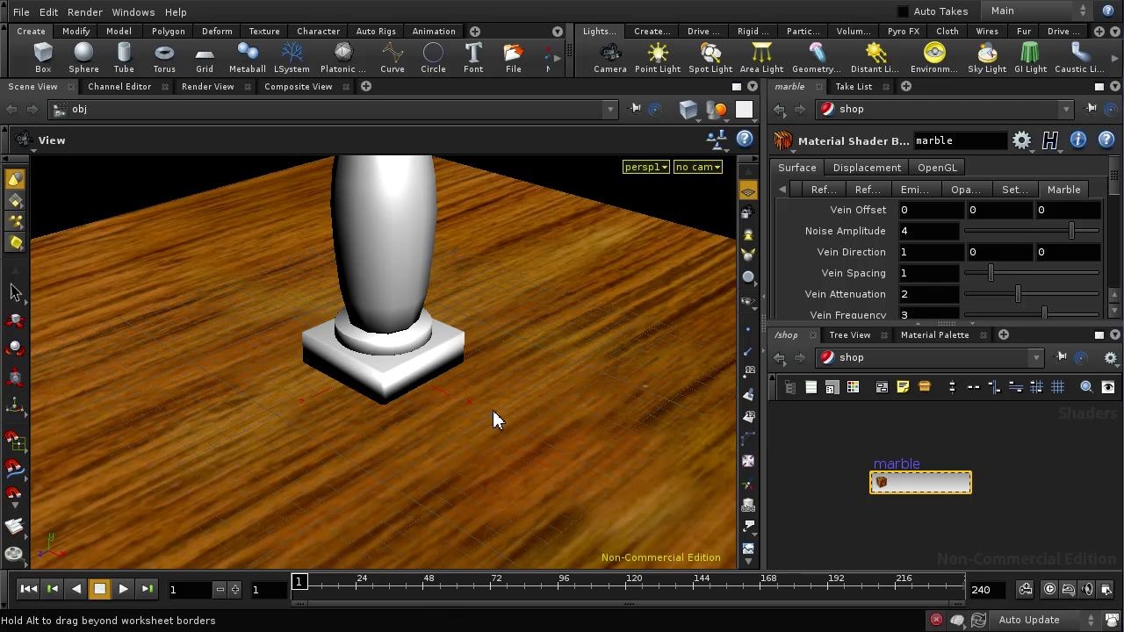
pyautogui.moveTo(396, 385); pyautogui.dragTo(397, 387)
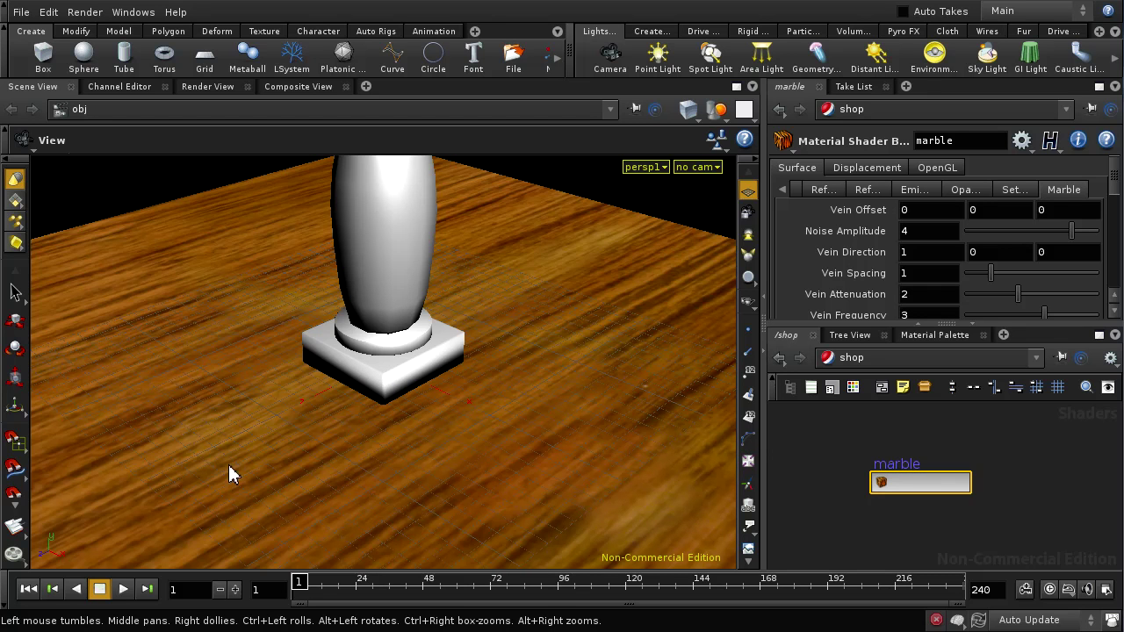
pyautogui.click(215, 84)
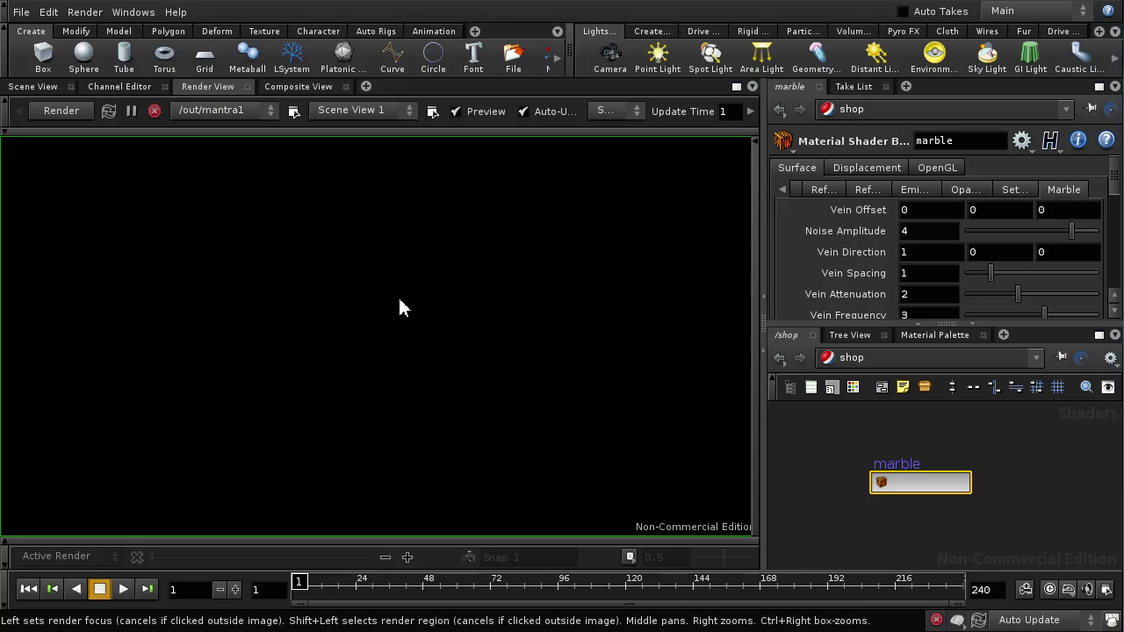
pyautogui.click(397, 110)
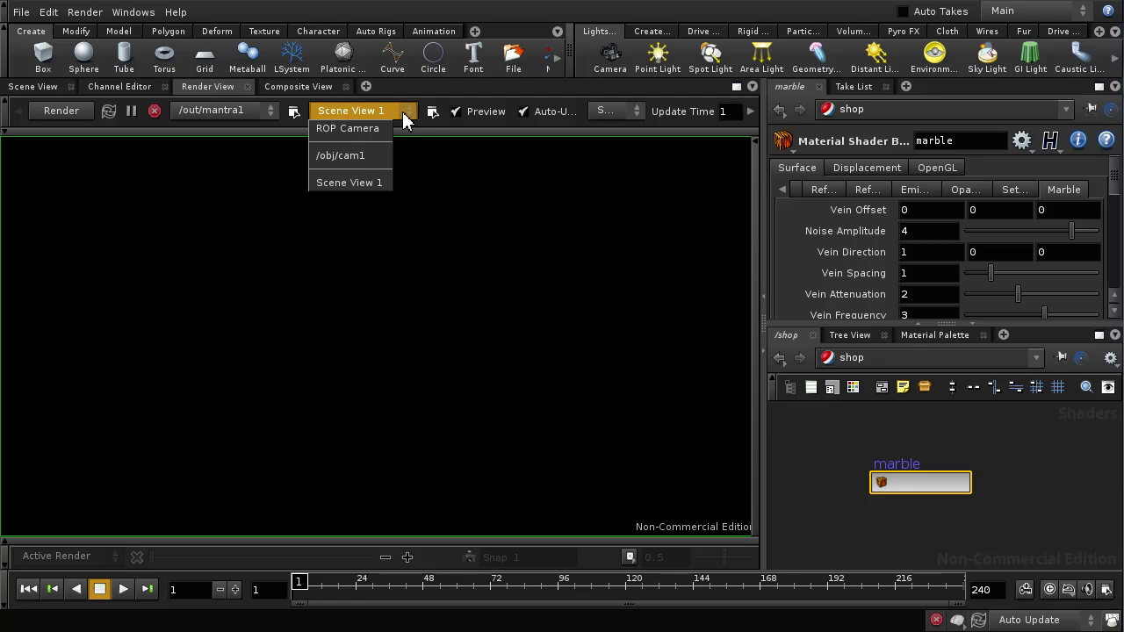
pyautogui.click(369, 155)
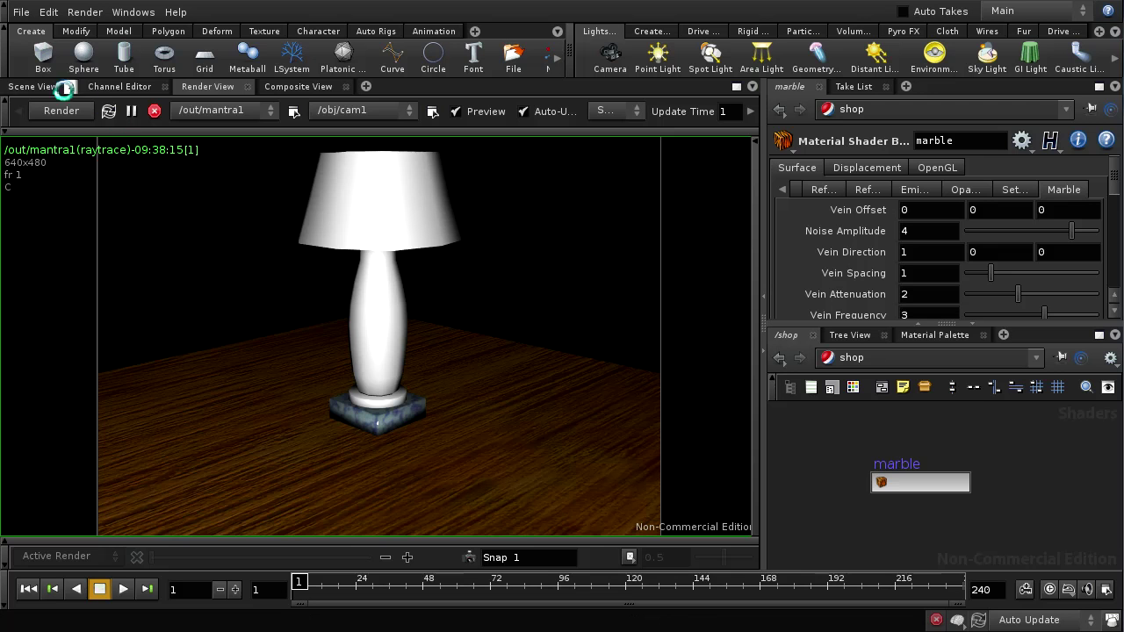
# Frame the lamp base closely in the scene view and render it from Scene View 1.
pyautogui.click(35, 86)
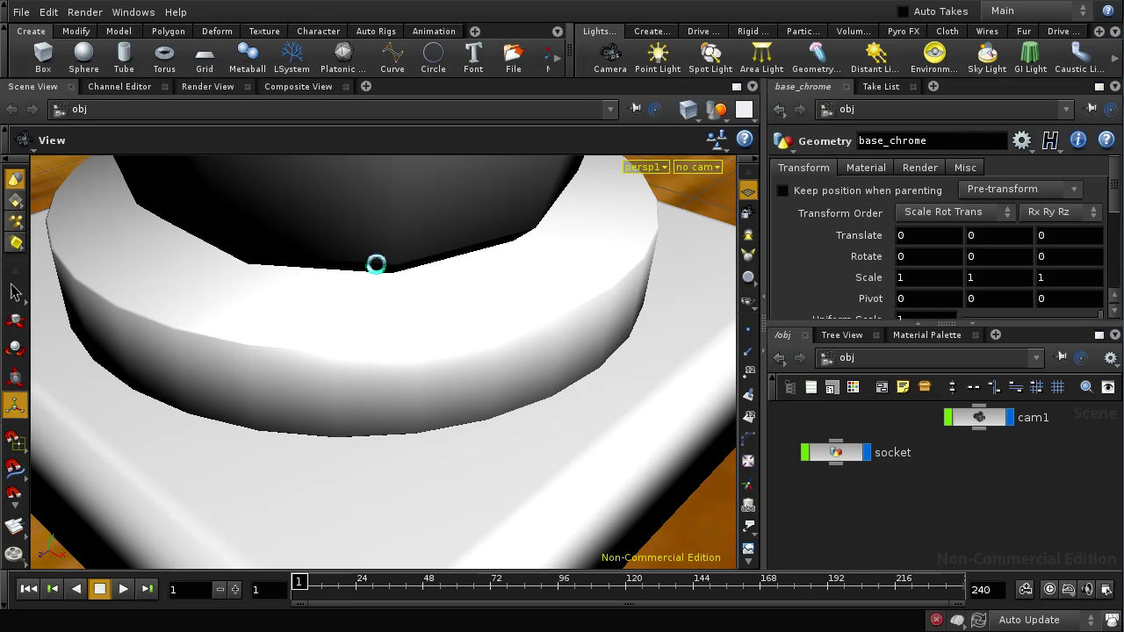
pyautogui.moveTo(394, 216); pyautogui.dragTo(396, 369, button='right')
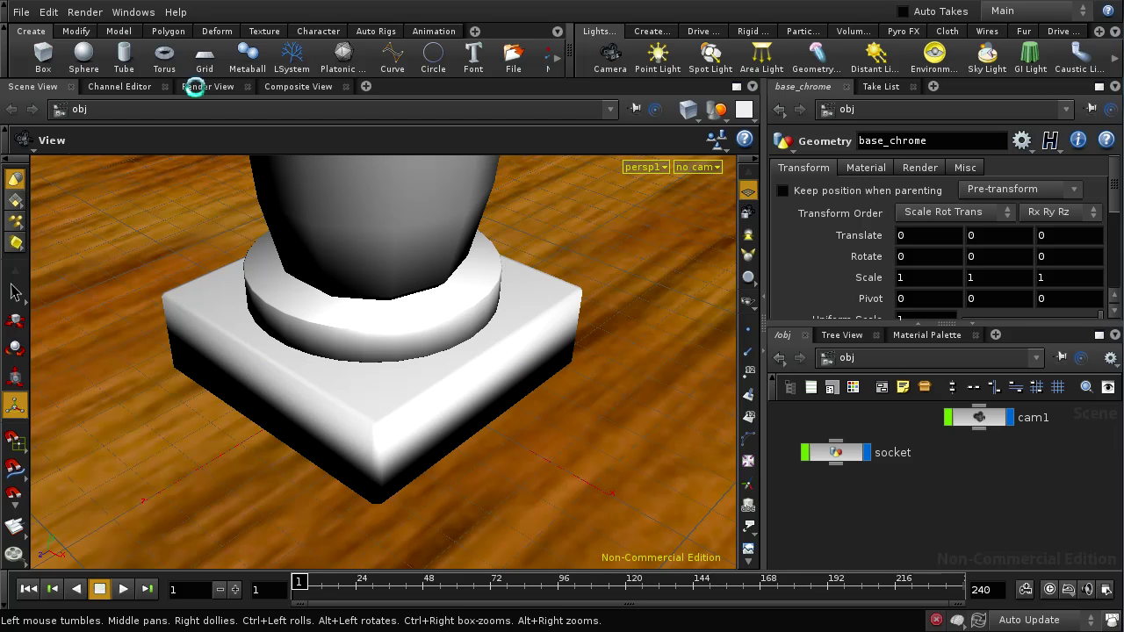
pyautogui.click(195, 87)
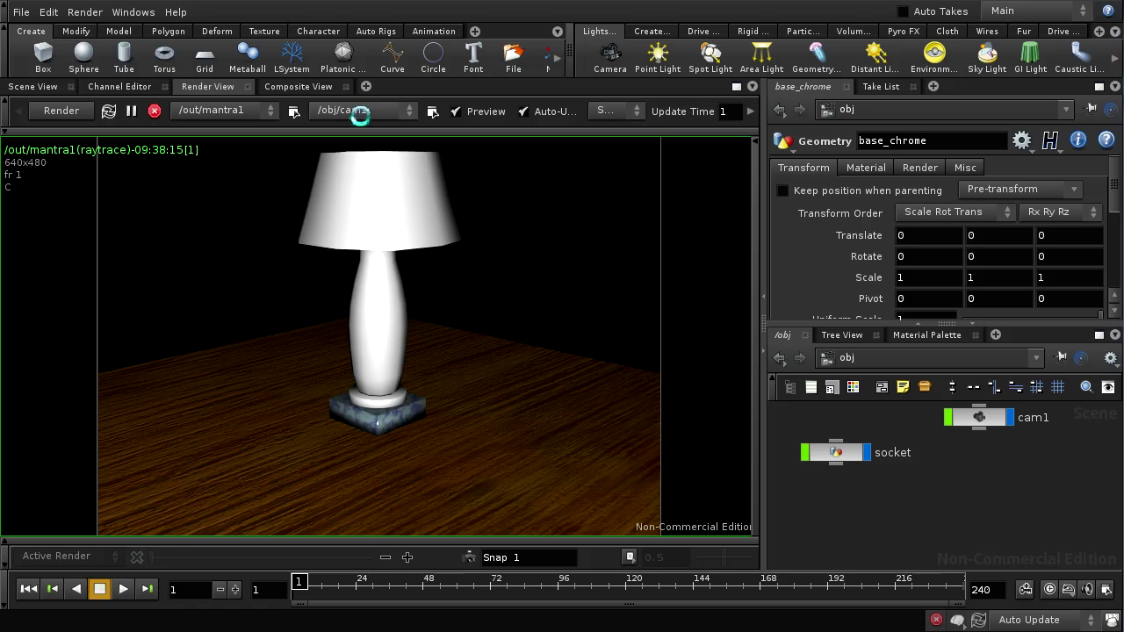
pyautogui.click(409, 111)
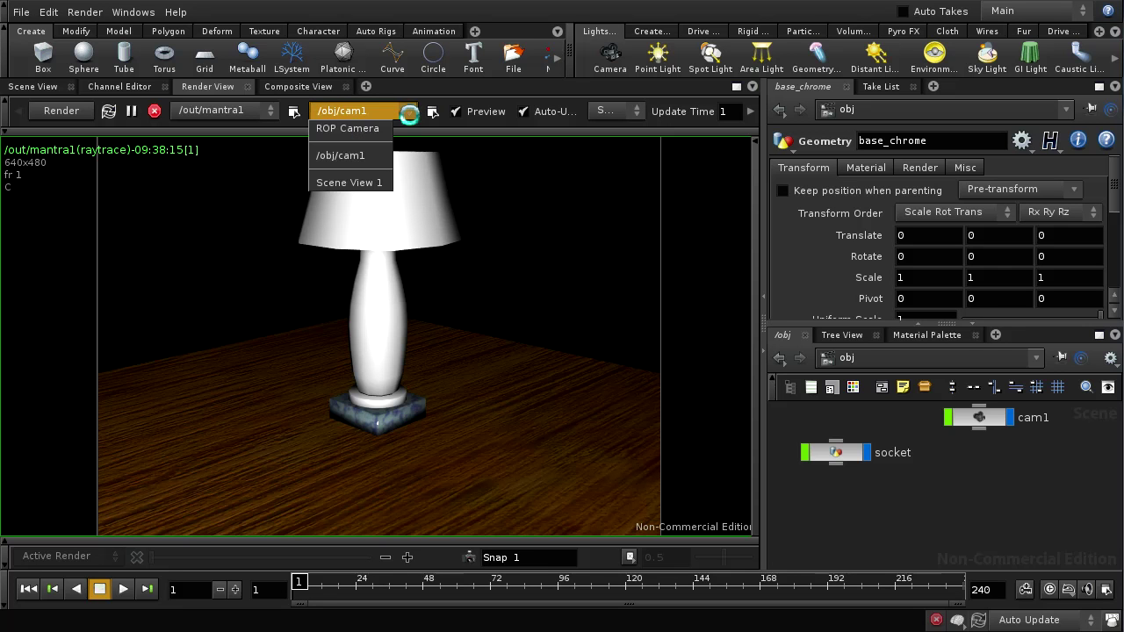
pyautogui.click(367, 182)
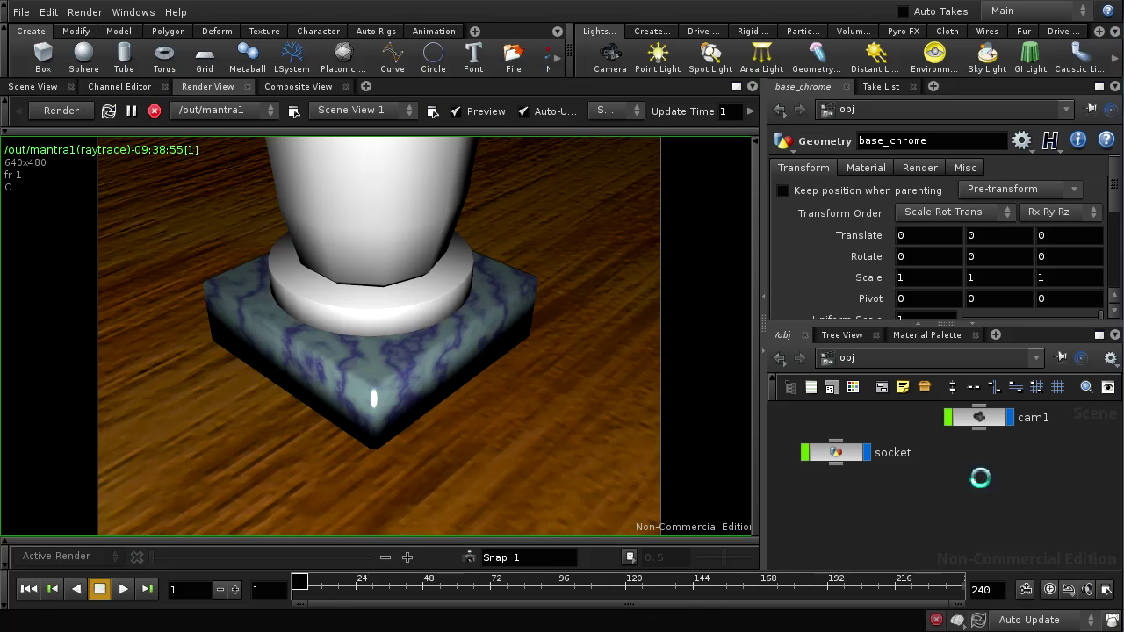
# Select the base_stone object and enable Polygons As Subdivision (Mantra) in its geometry render settings.
pyautogui.moveTo(936, 448); pyautogui.dragTo(973, 499, button='middle')
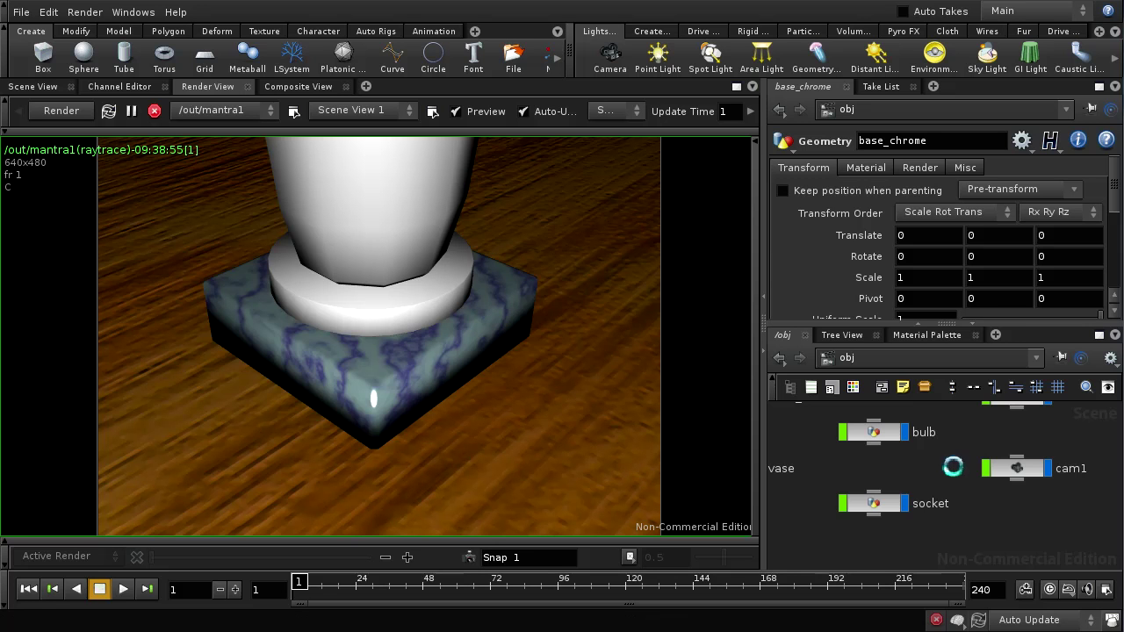
pyautogui.moveTo(946, 472); pyautogui.dragTo(950, 521, button='middle')
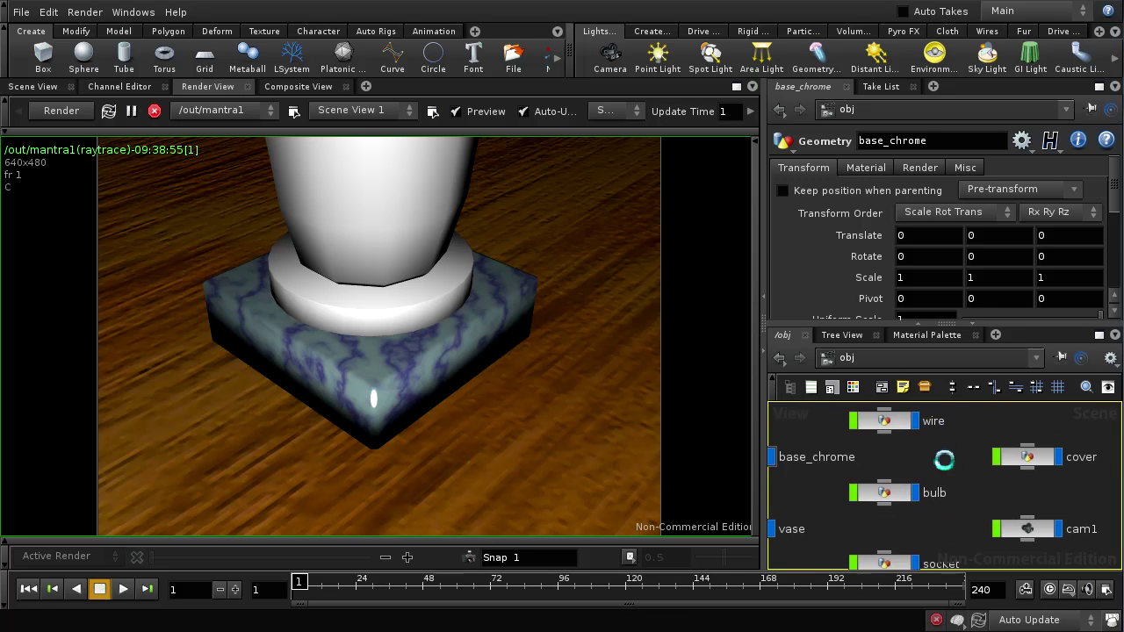
pyautogui.moveTo(944, 459); pyautogui.dragTo(979, 491, button='middle')
pyautogui.moveTo(853, 434); pyautogui.dragTo(895, 493, button='middle')
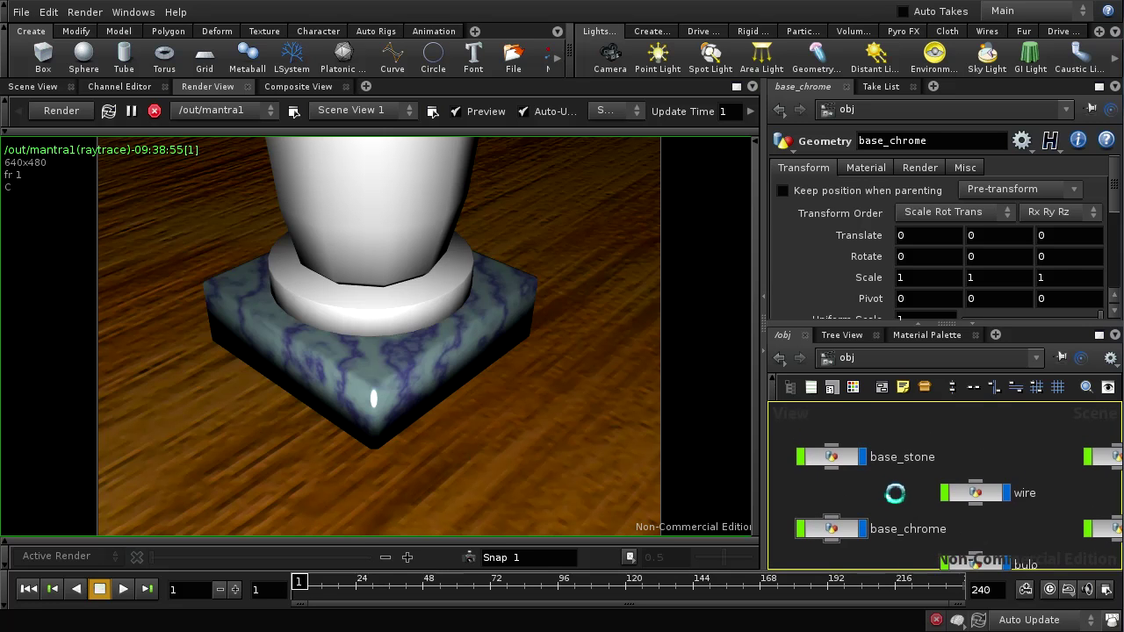
pyautogui.click(833, 458)
pyautogui.moveTo(833, 458); pyautogui.dragTo(898, 475, button='middle')
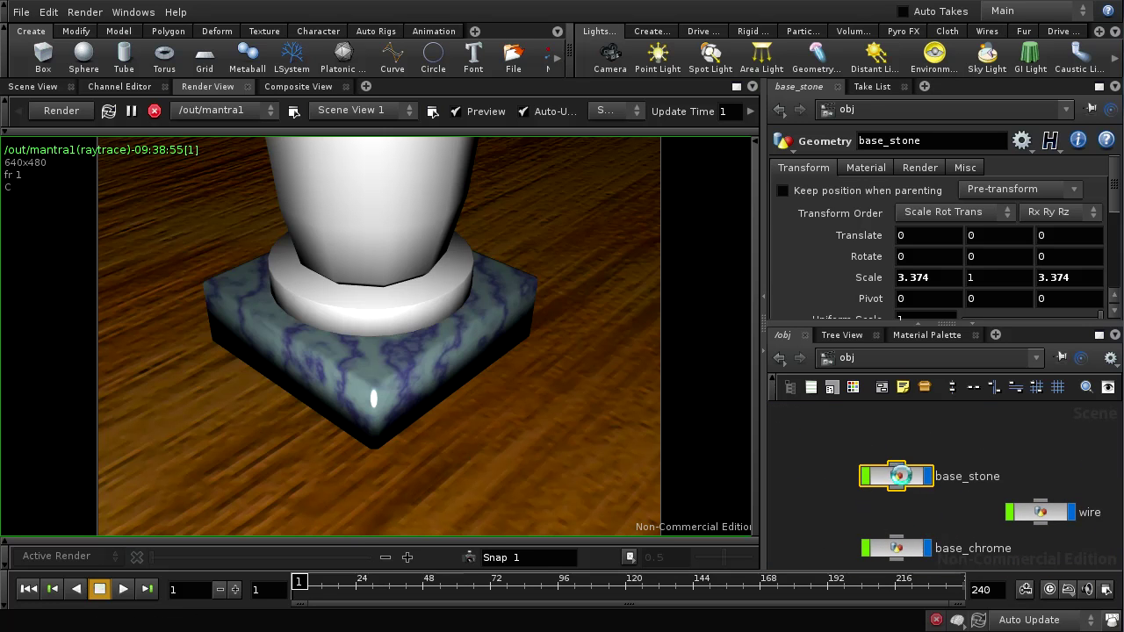
pyautogui.click(922, 167)
pyautogui.click(956, 246)
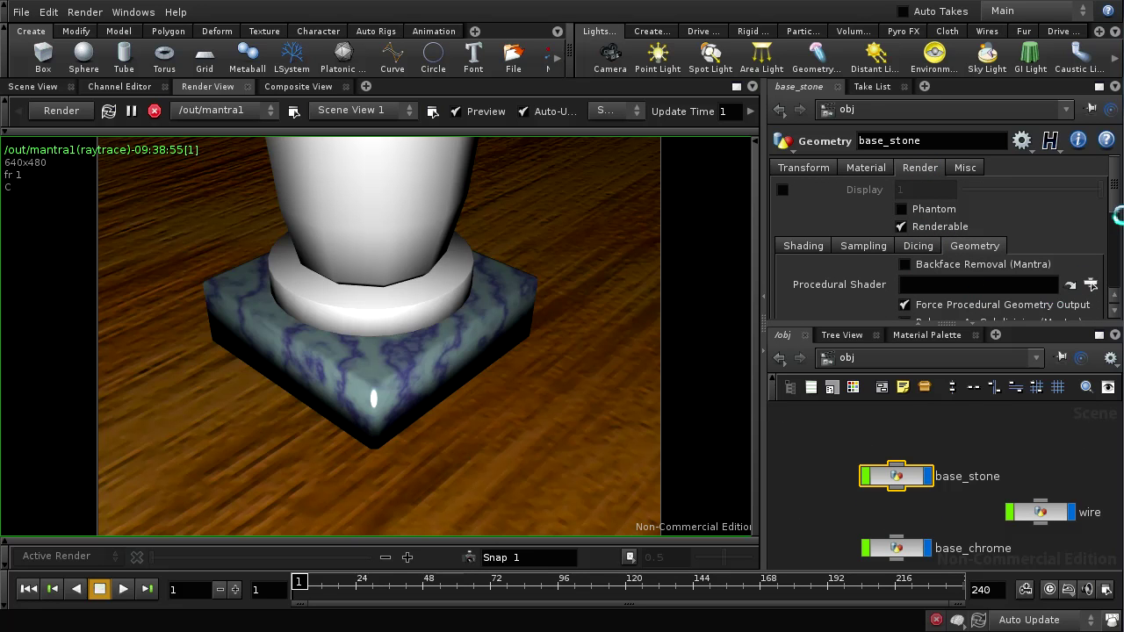
pyautogui.scroll(-3, 1006, 261)
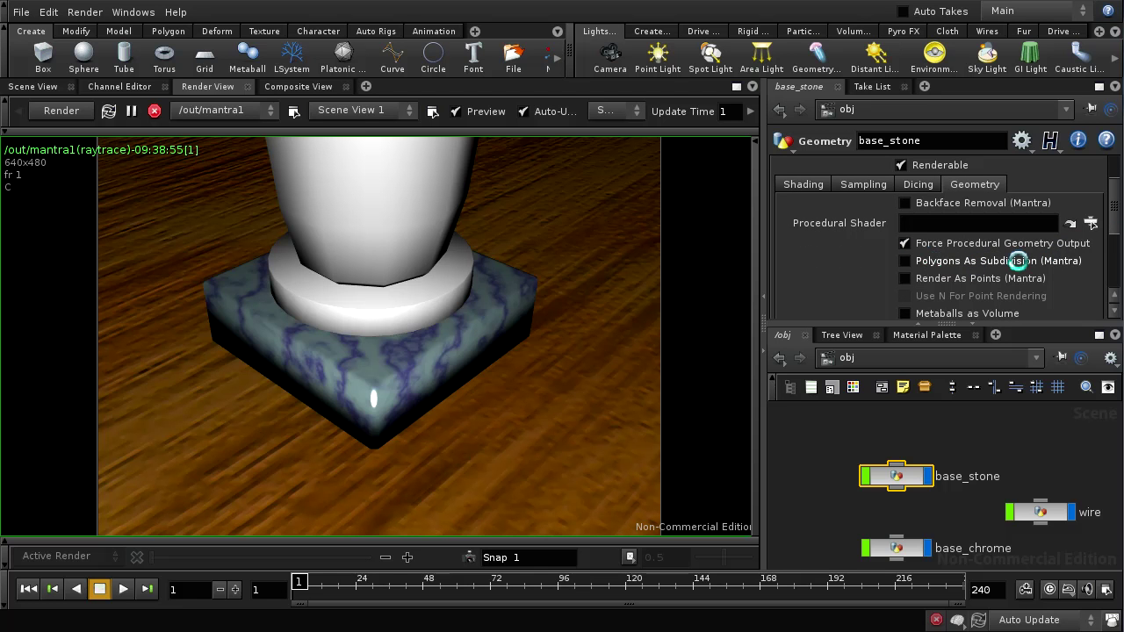
pyautogui.click(907, 262)
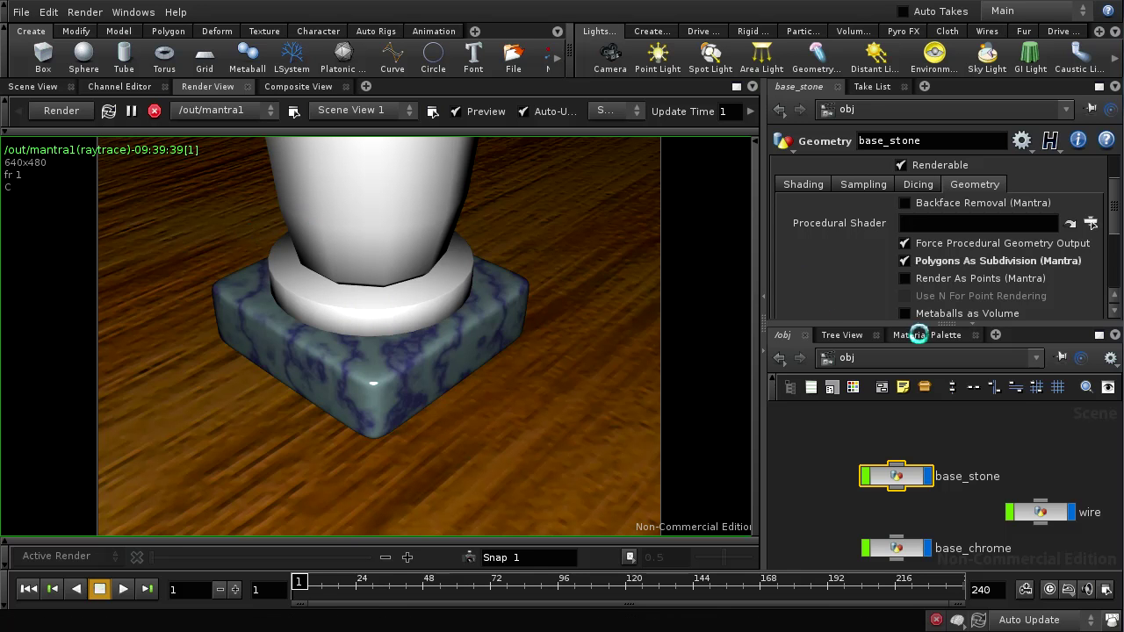
# Add a Mantra Surface material to the shop and set its Diffuse Intensity to 0.1.
pyautogui.click(918, 335)
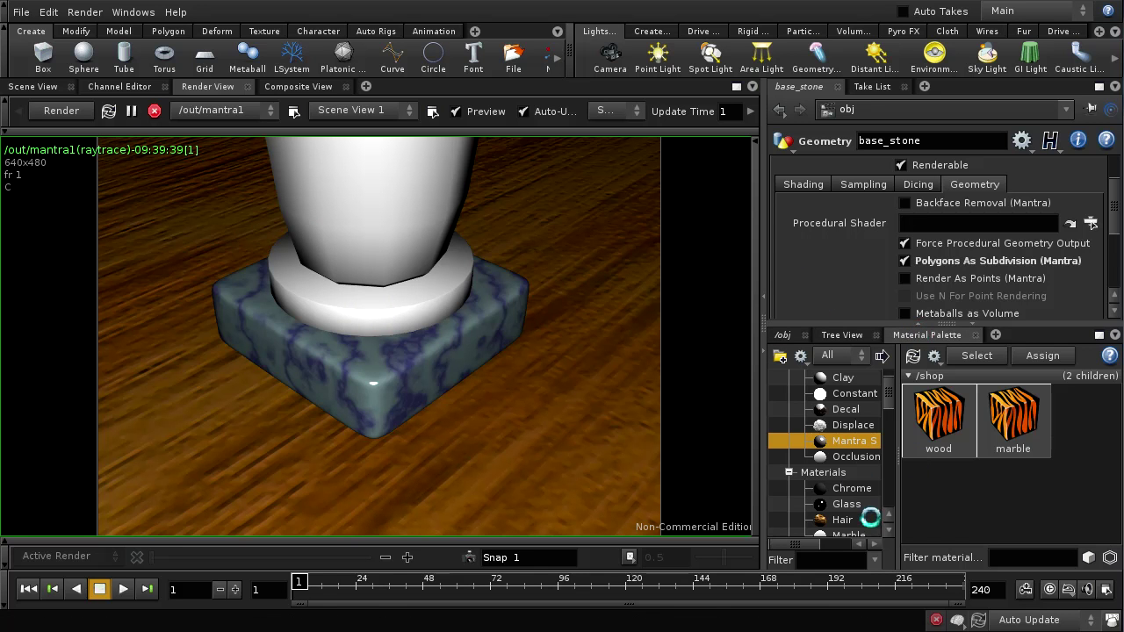
pyautogui.moveTo(853, 441); pyautogui.dragTo(1064, 452)
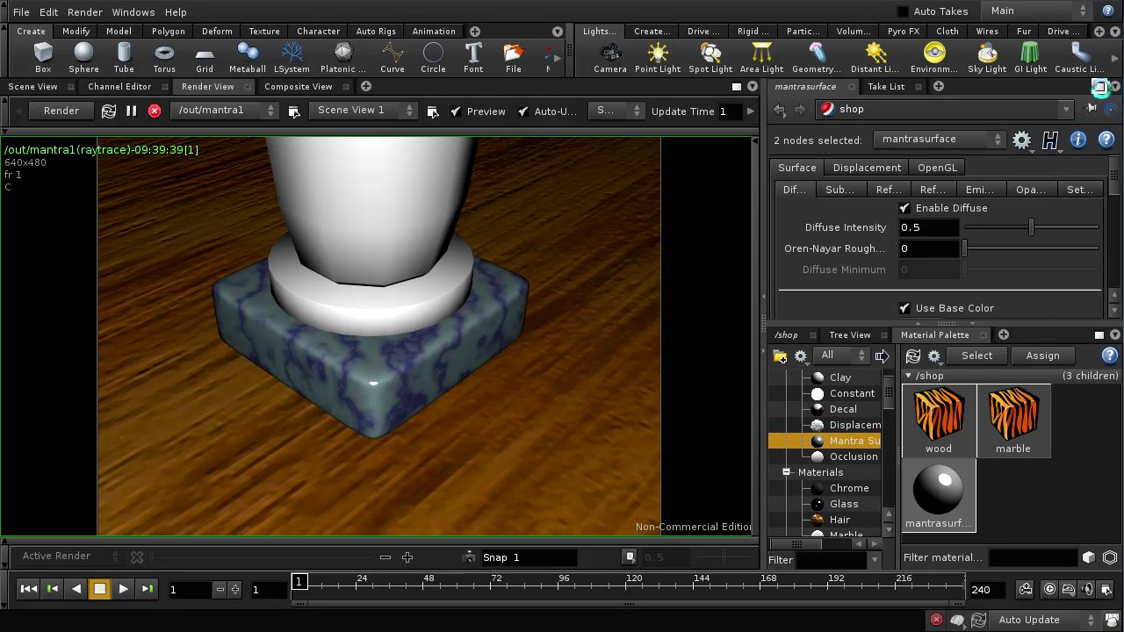
pyautogui.click(1100, 88)
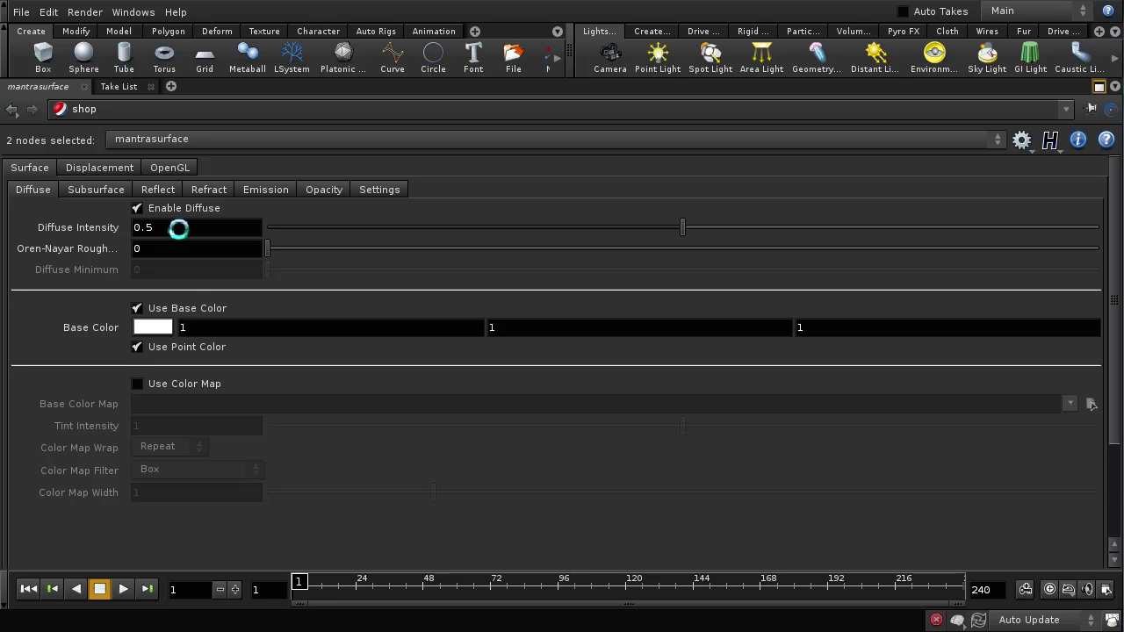
pyautogui.moveTo(178, 230); pyautogui.dragTo(179, 233, button='middle')
pyautogui.moveTo(137, 240); pyautogui.dragTo(141, 226, button='middle')
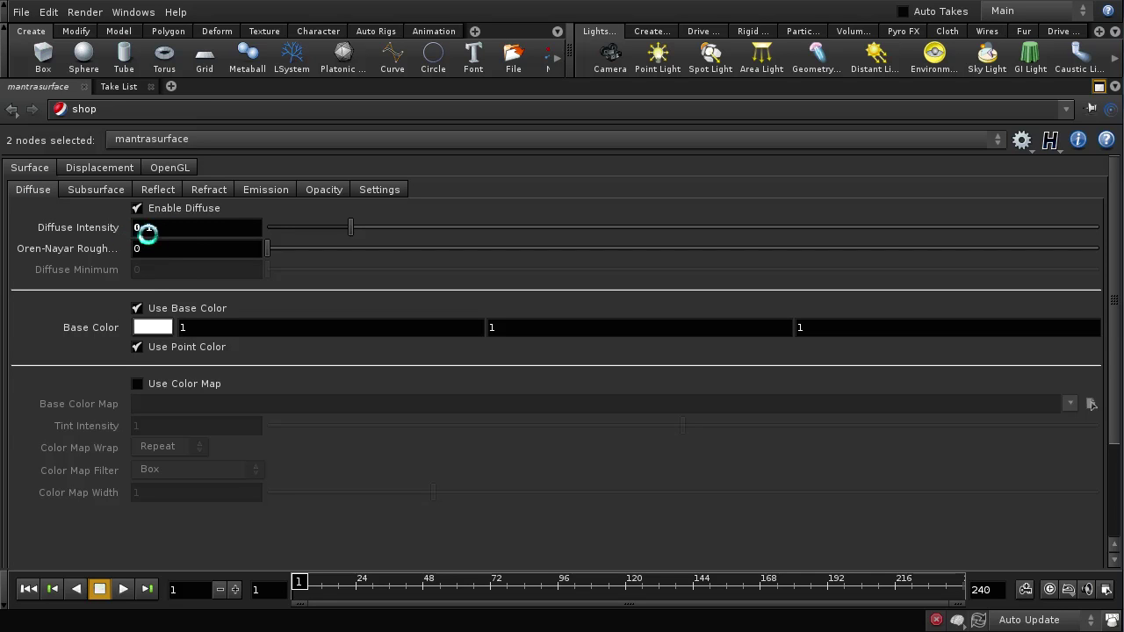
# Darken the Mantra Surface material's diffuse Base Color to a neutral grey of 0.205.
pyautogui.click(161, 334)
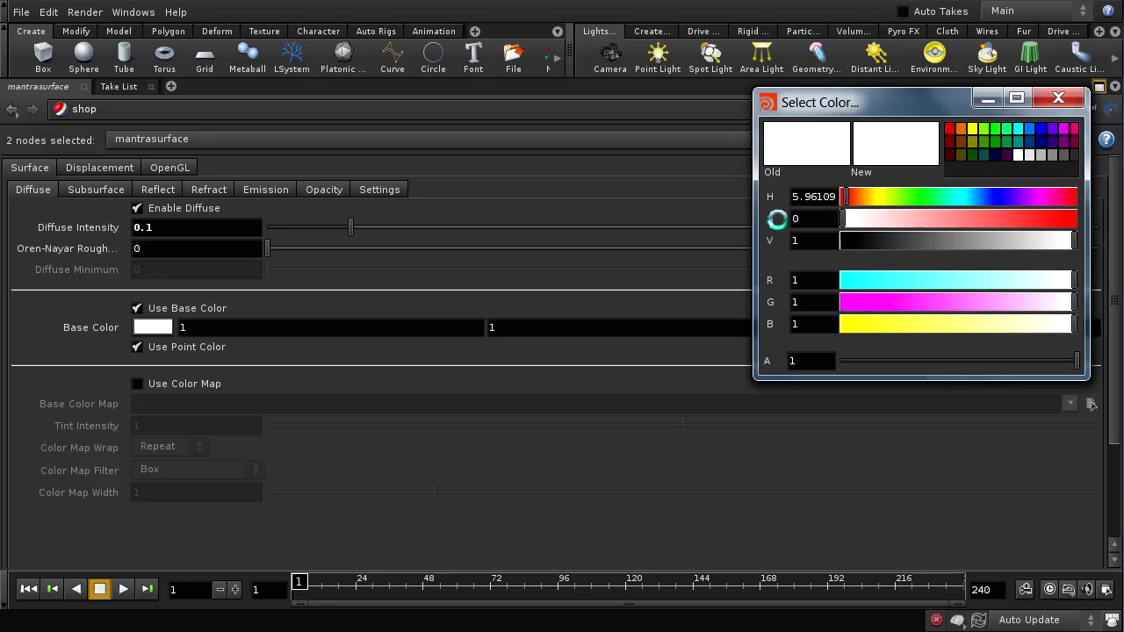
pyautogui.moveTo(1004, 248); pyautogui.dragTo(889, 250)
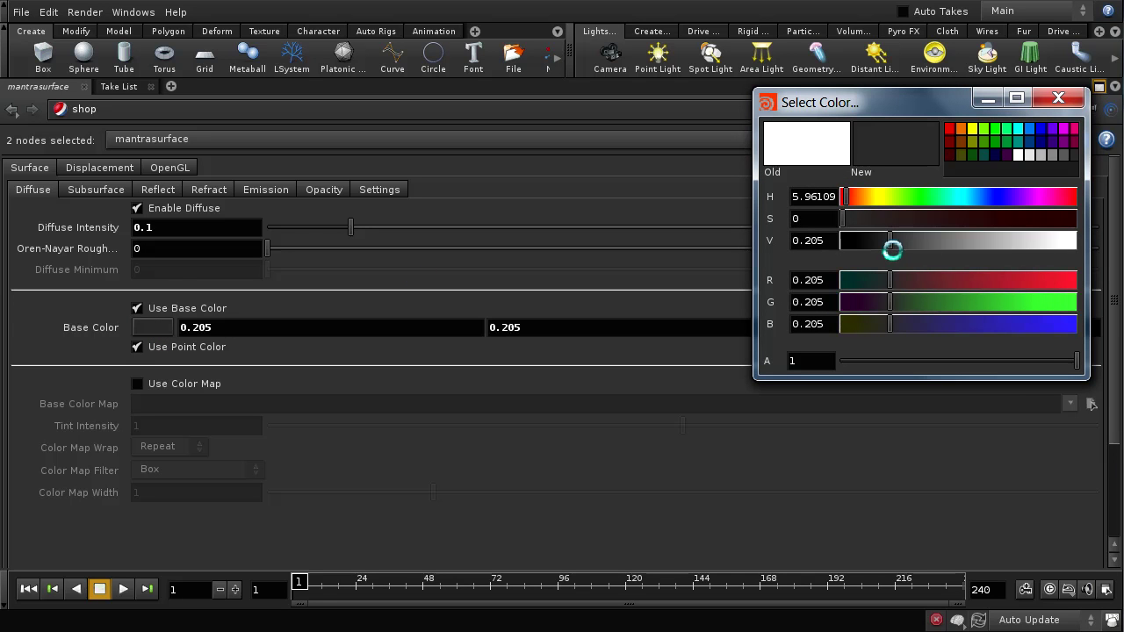
pyautogui.click(1058, 98)
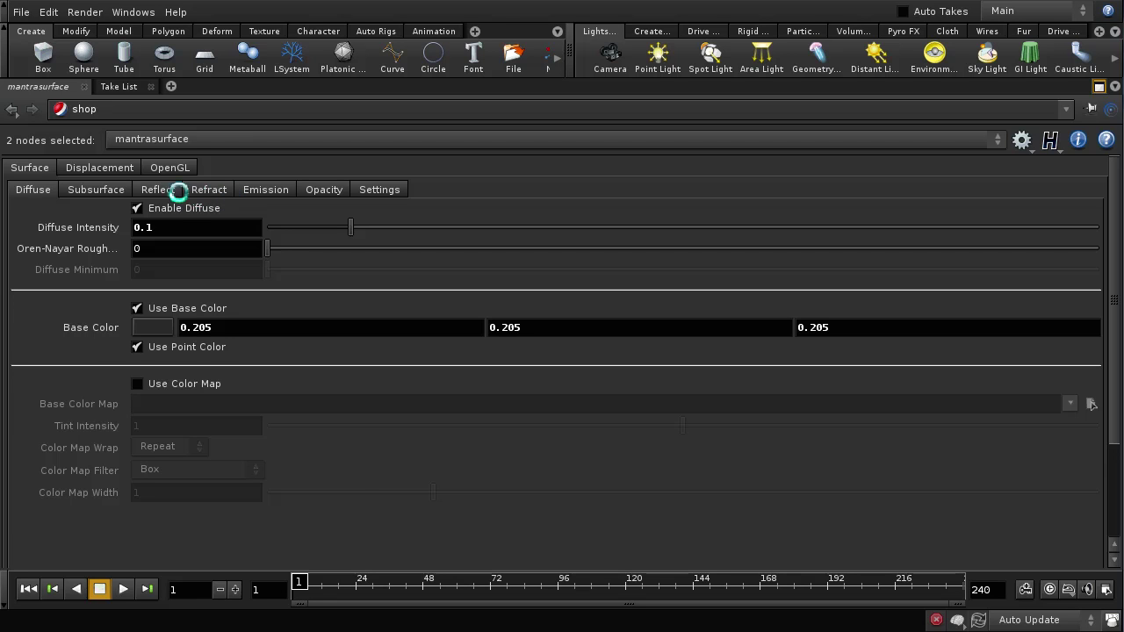
# Set the material's reflected-light specular settings to Specular Intensity 0.8, a light grey Specular Color of 0.754, and Specular Angle 2.
pyautogui.click(156, 192)
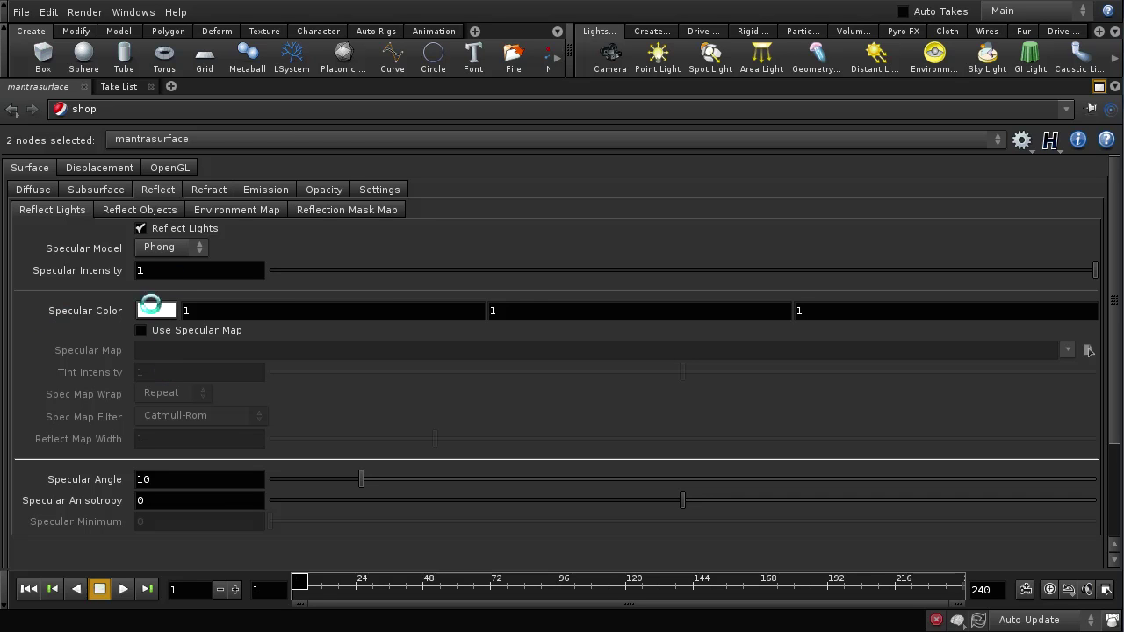
pyautogui.moveTo(101, 275); pyautogui.dragTo(71, 278, button='middle')
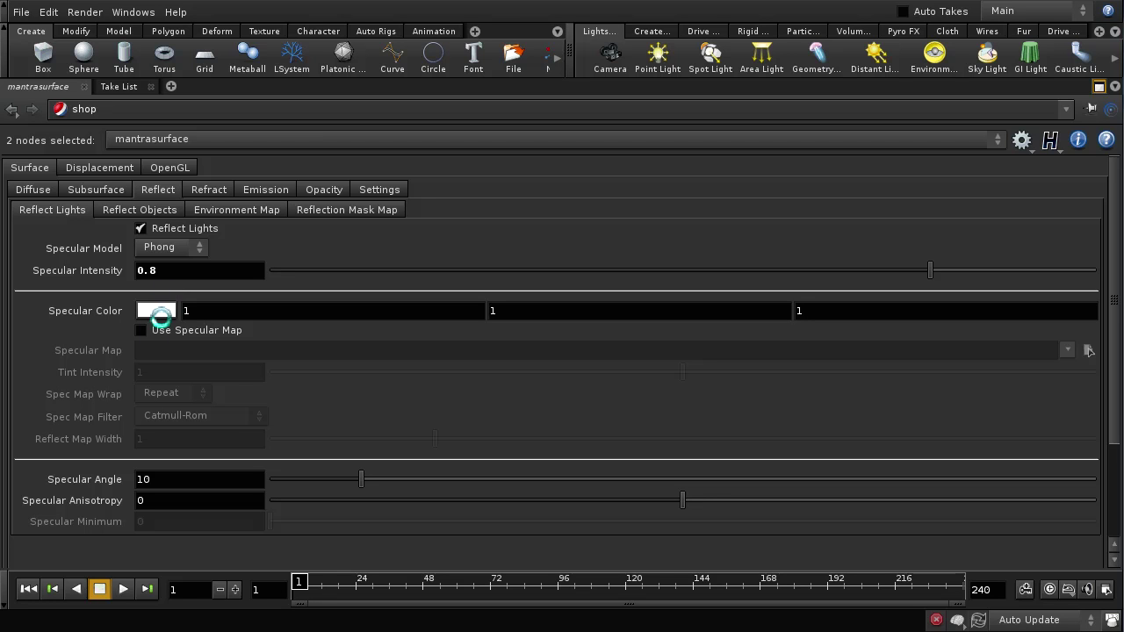
pyautogui.click(156, 312)
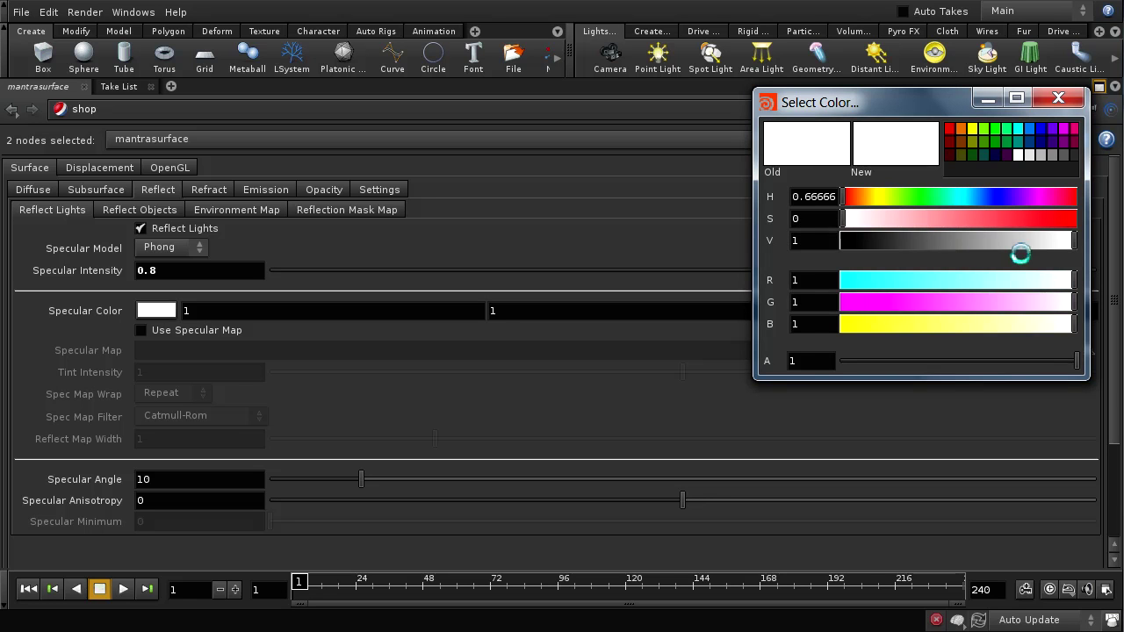
pyautogui.moveTo(1041, 243); pyautogui.dragTo(1017, 244)
pyautogui.click(1057, 99)
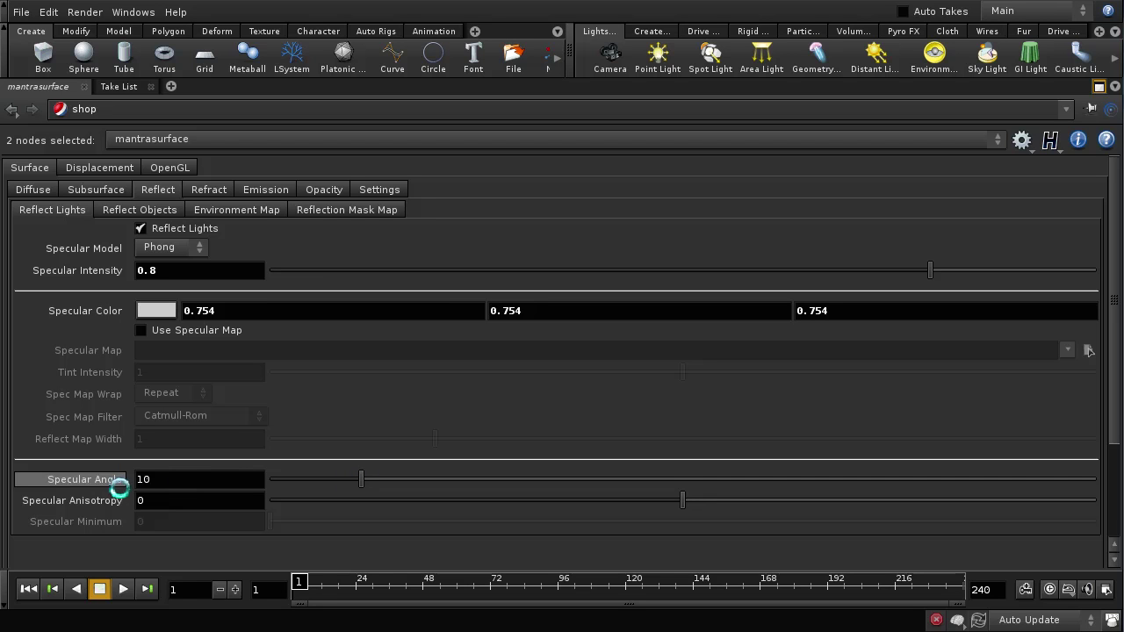
pyautogui.moveTo(112, 488); pyautogui.dragTo(38, 466, button='middle')
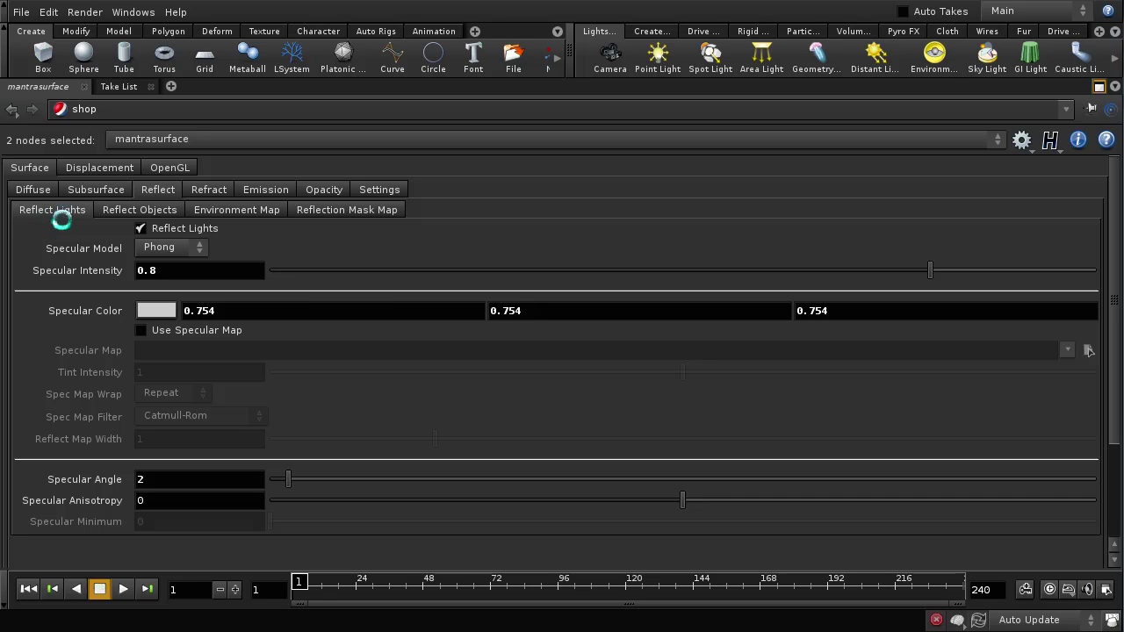
# Enable Reflect Objects in the Mantra Surface material's reflection settings.
pyautogui.click(114, 216)
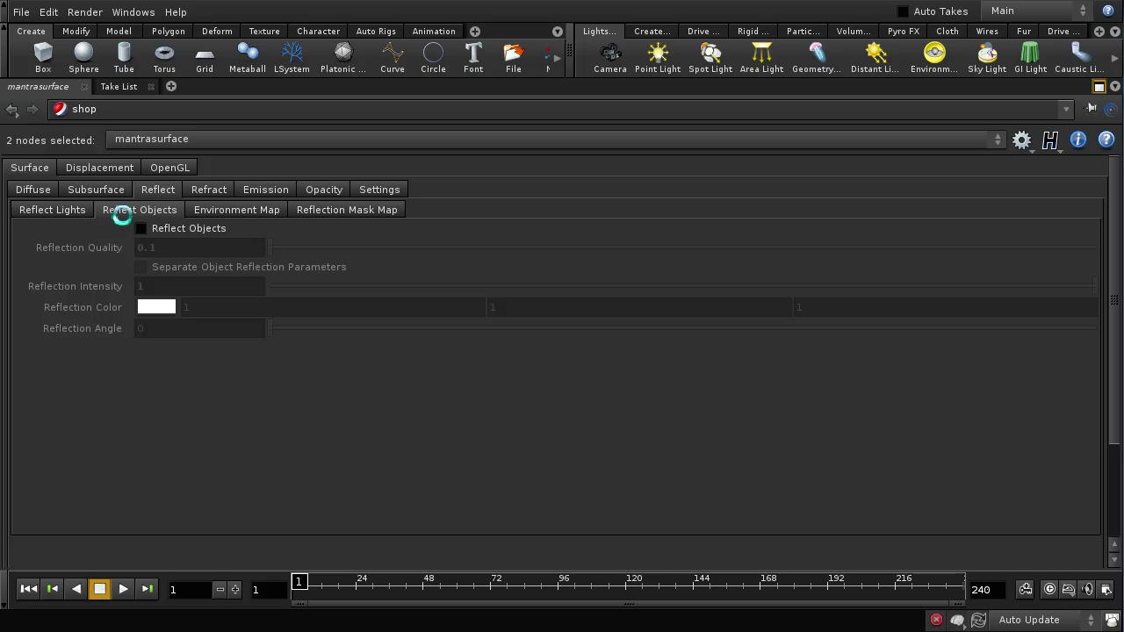
pyautogui.click(143, 229)
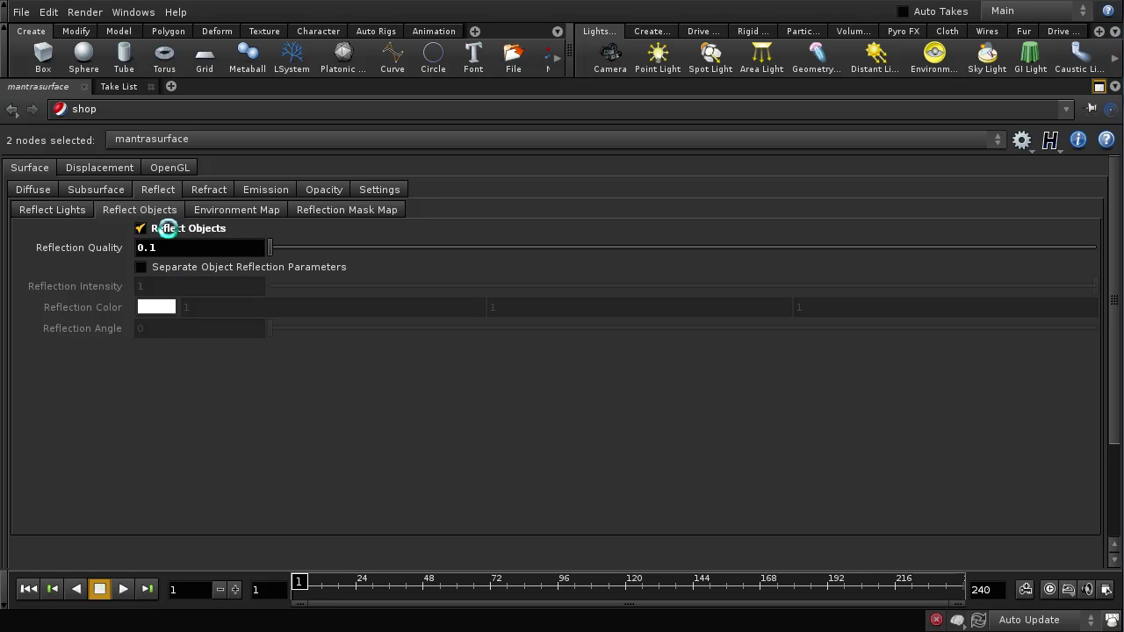
pyautogui.click(70, 216)
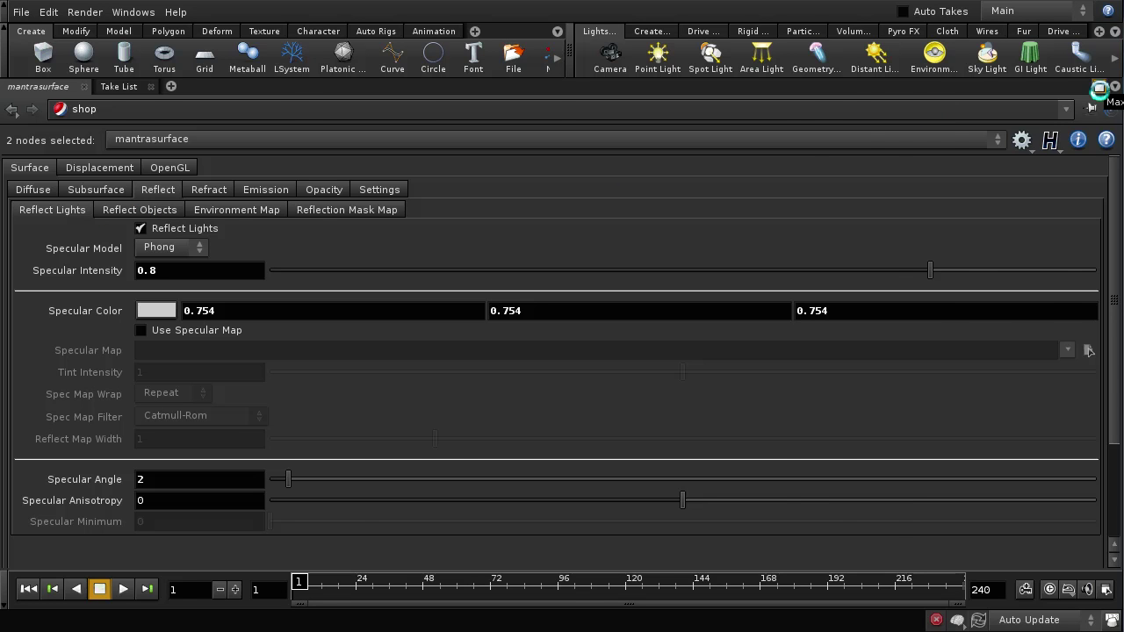
# Rename the Mantra Surface material to chrome and assign it to the round ring above the stone base in the render.
pyautogui.click(1099, 88)
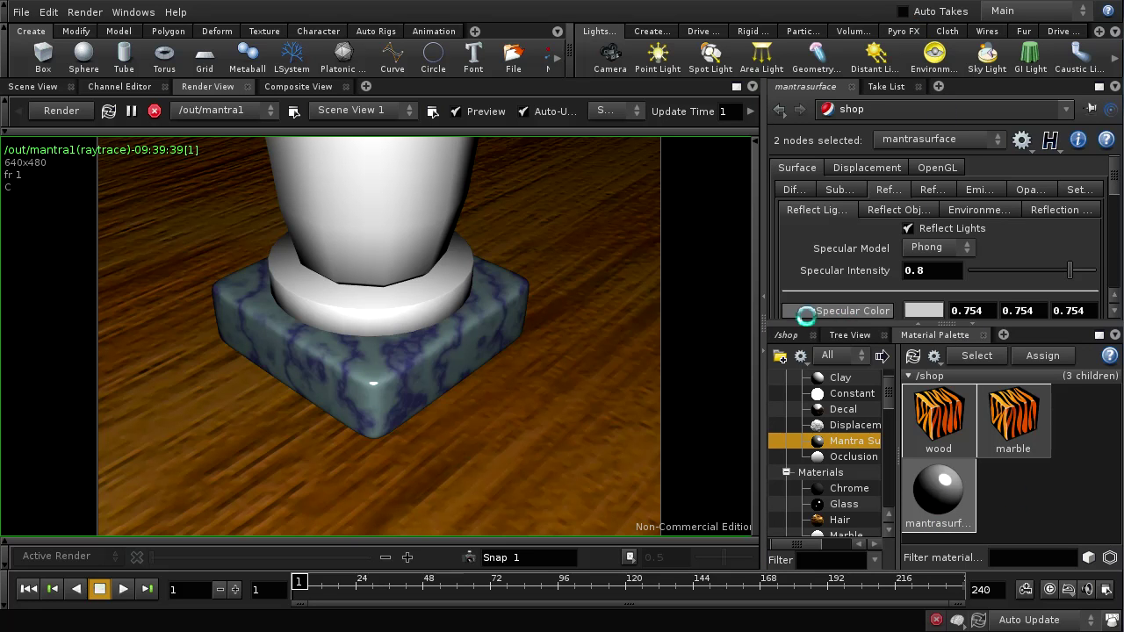
pyautogui.click(786, 335)
pyautogui.click(945, 490)
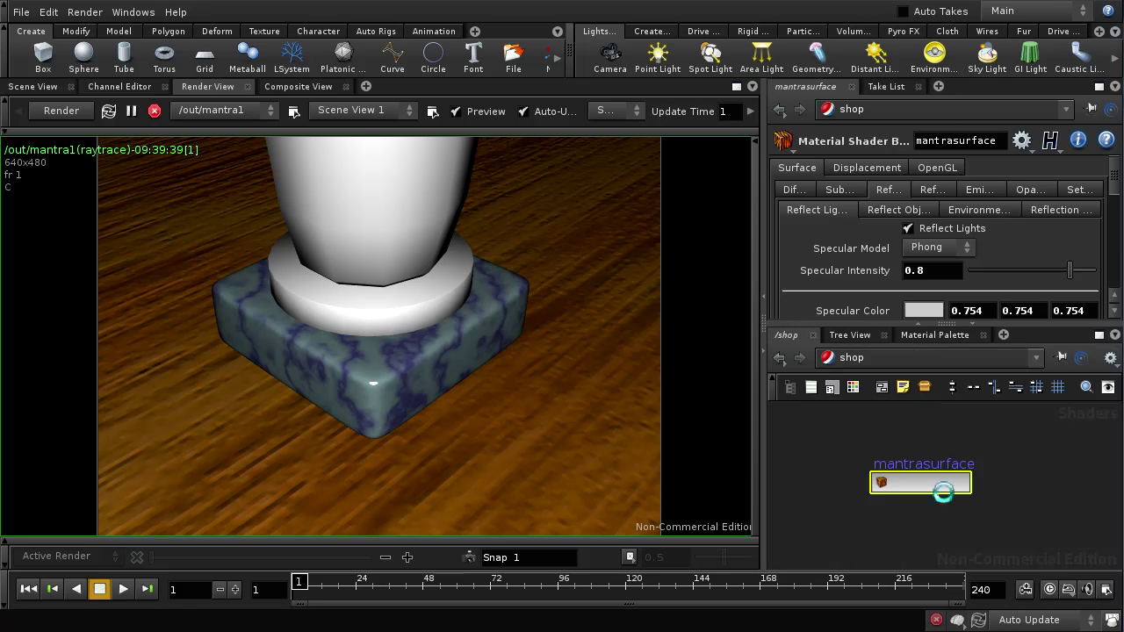
pyautogui.doubleClick(922, 142)
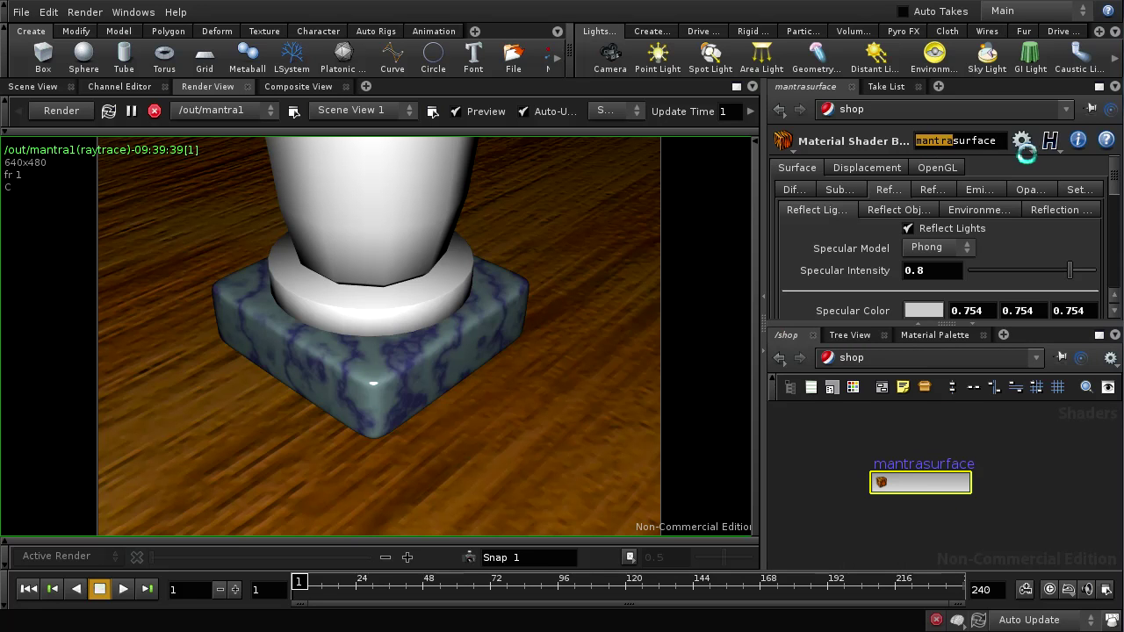
pyautogui.write('chrome')
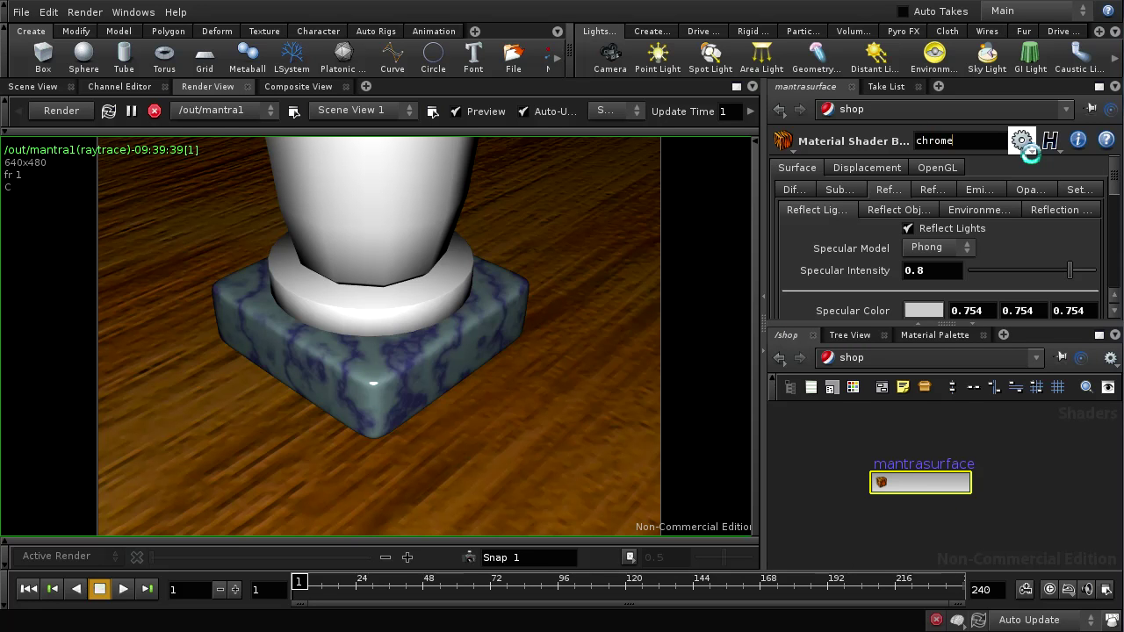
pyautogui.press('Return')
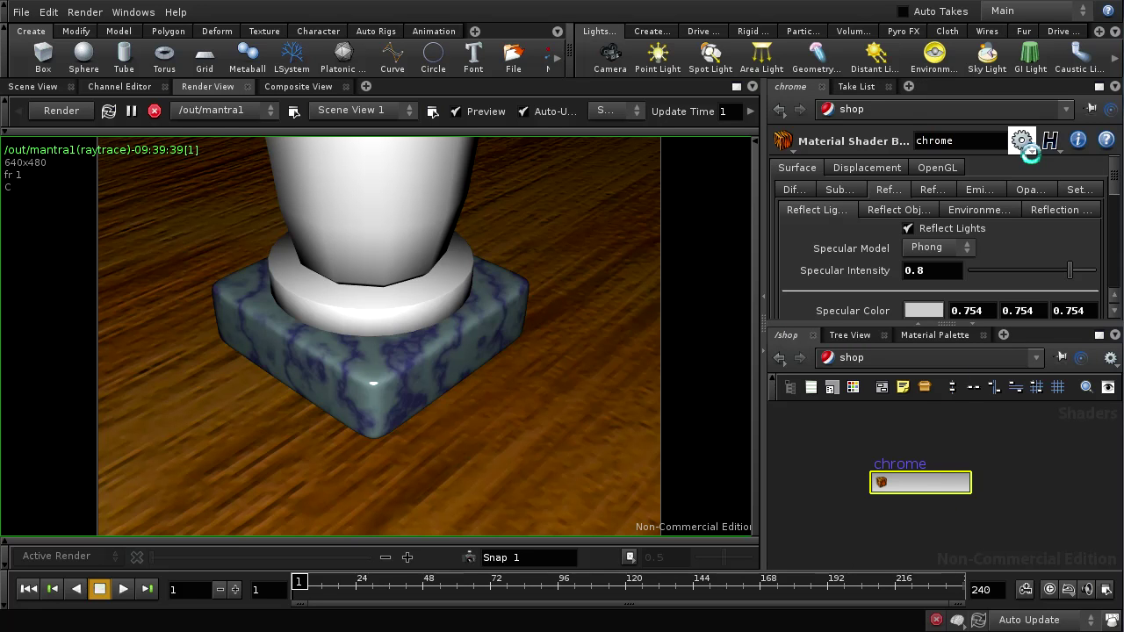
pyautogui.moveTo(937, 480); pyautogui.dragTo(464, 346)
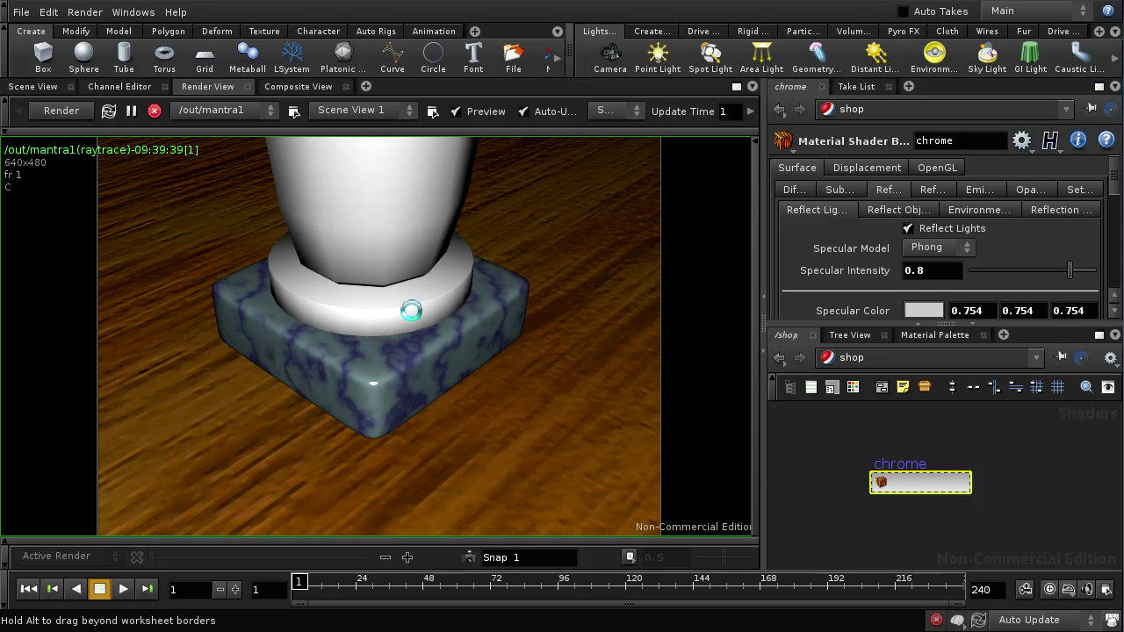
pyautogui.moveTo(407, 307); pyautogui.dragTo(408, 308)
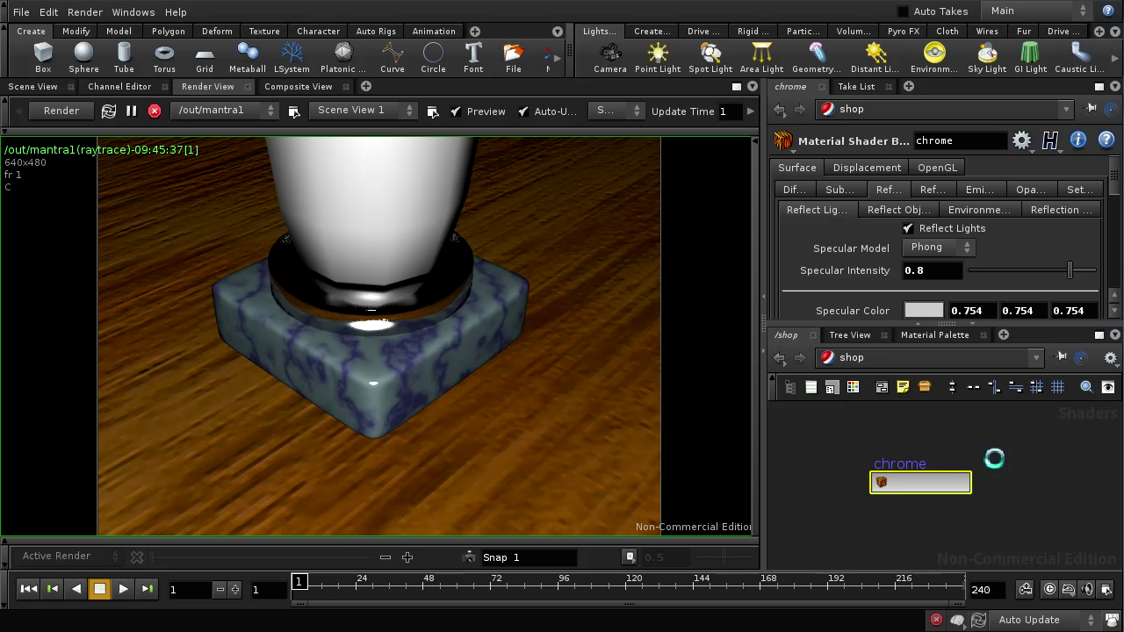
# Select the base_chrome object in the obj network and enable Polygons As Subdivision (Mantra) in its geometry render settings.
pyautogui.click(854, 359)
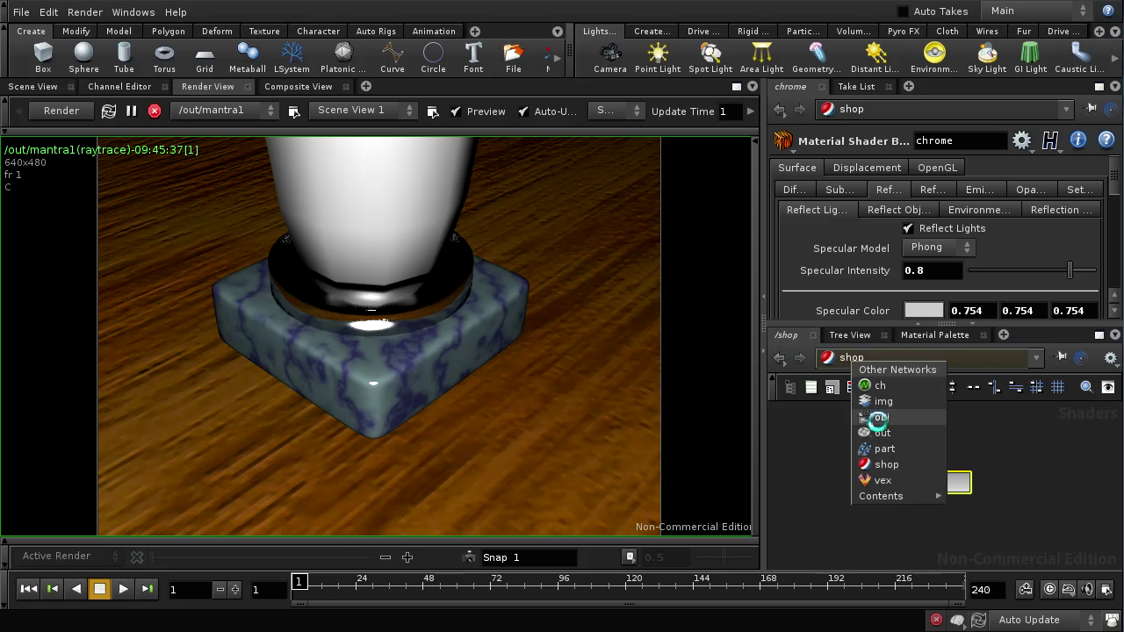
pyautogui.click(878, 418)
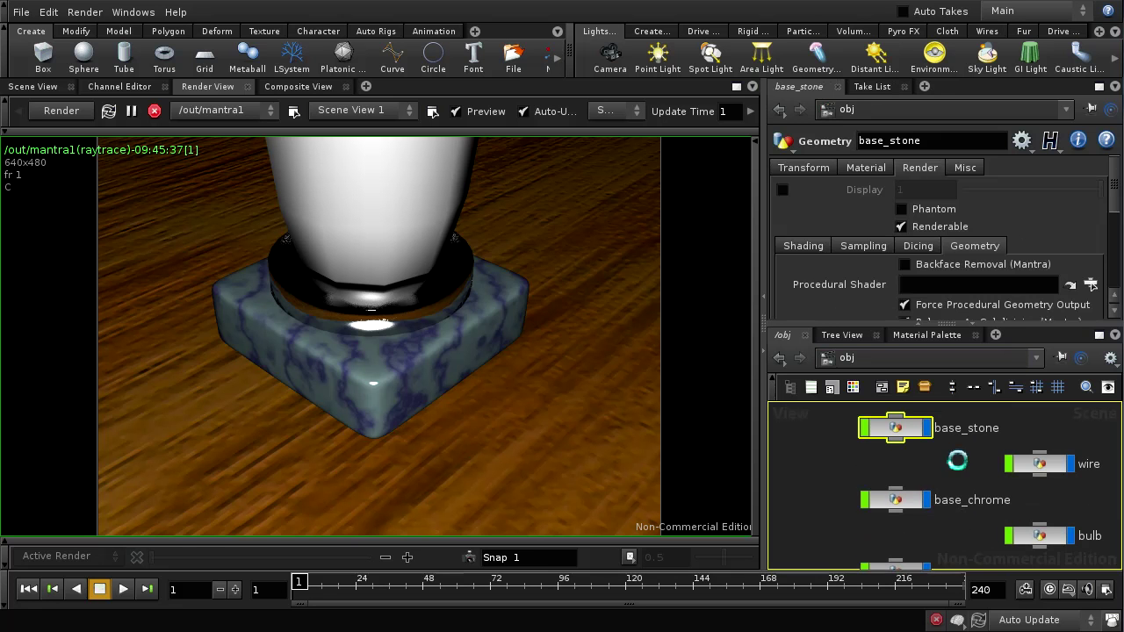
pyautogui.click(920, 482)
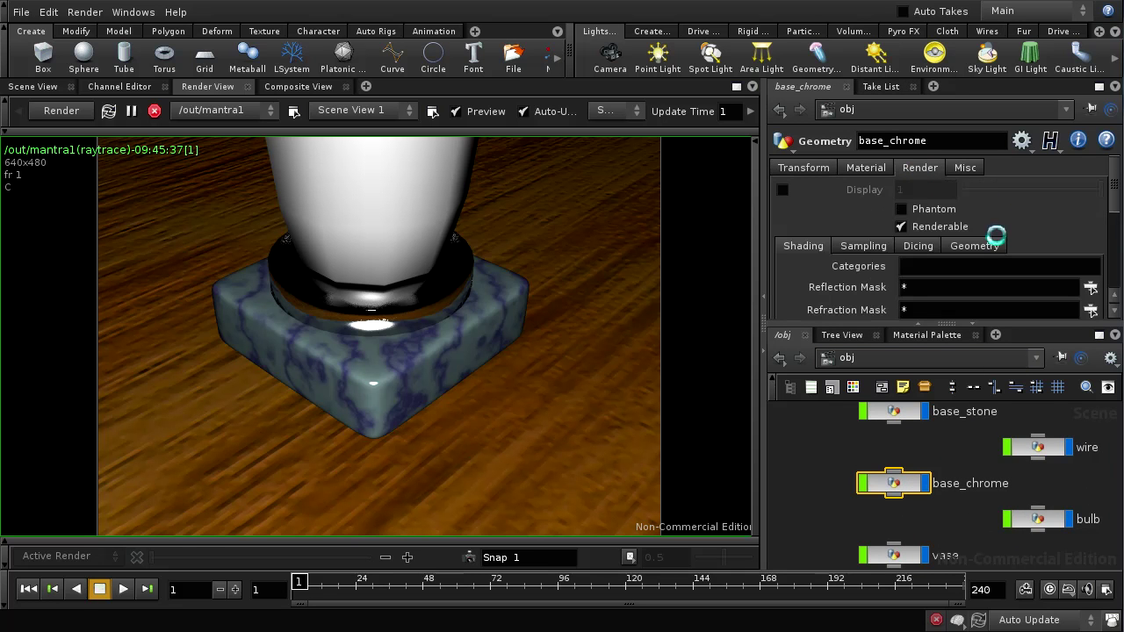
pyautogui.click(990, 246)
pyautogui.scroll(-3, 1115, 201)
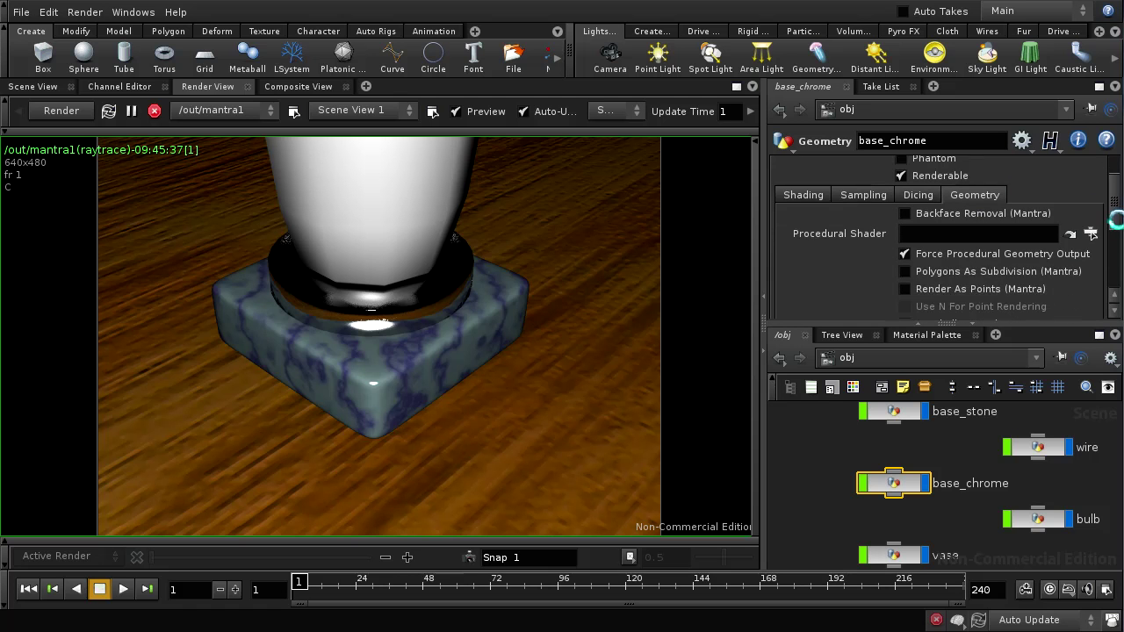
pyautogui.click(907, 272)
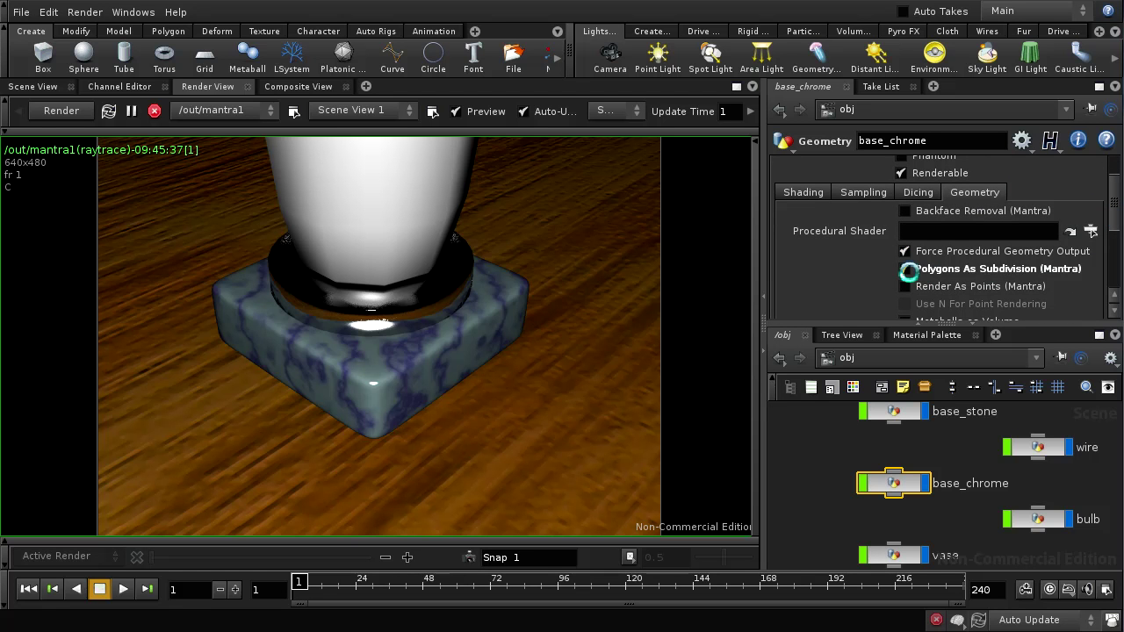